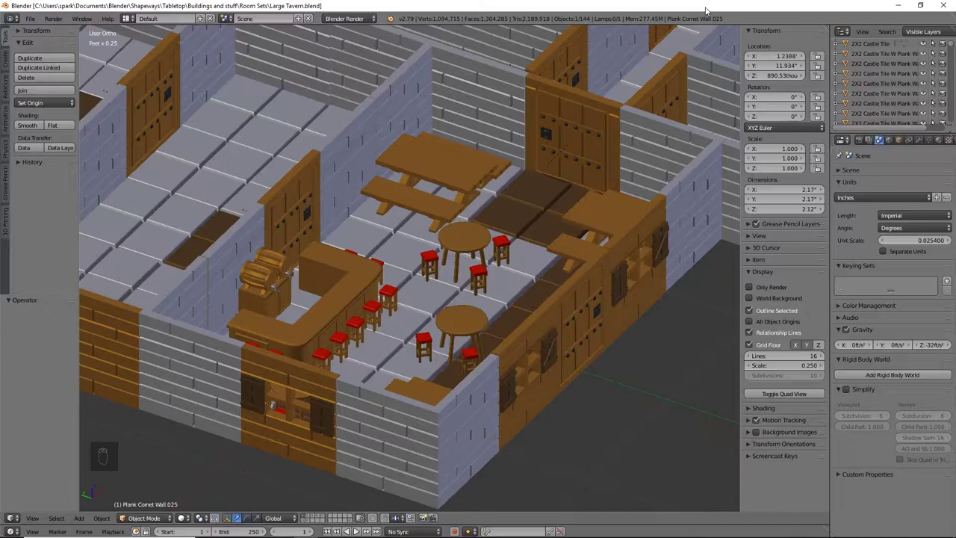
Examine the tavern layout from several angles, focusing on the bar room with its counter, tables and stools
{"action": "scroll", "coordinate": [505, 177], "scroll_direction": "down", "scroll_amount": 6}
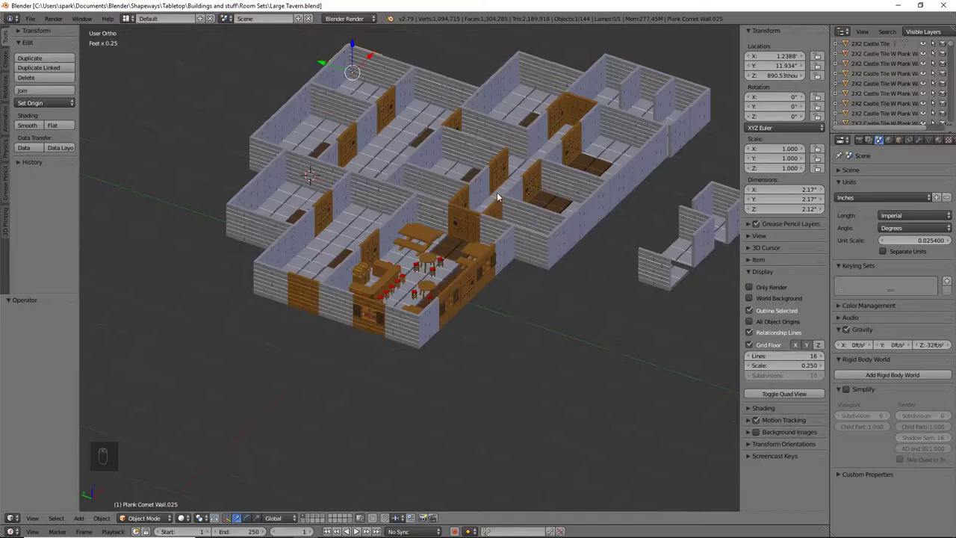
{"action": "middle_click_drag", "start_coordinate": [498, 198], "coordinate": [468, 275], "text": "shift"}
{"action": "scroll", "coordinate": [467, 278], "scroll_direction": "up", "scroll_amount": 2}
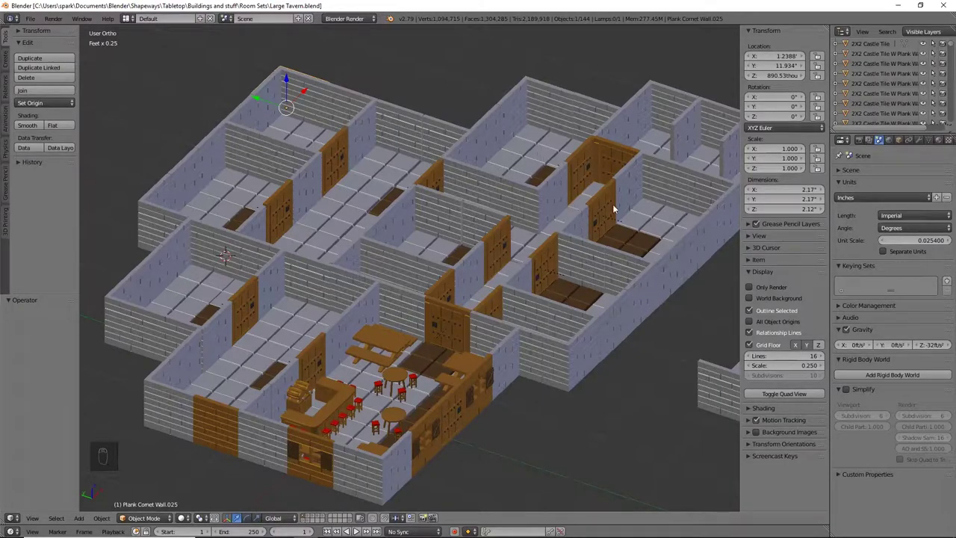
{"action": "scroll", "coordinate": [578, 217], "scroll_direction": "up", "scroll_amount": 2}
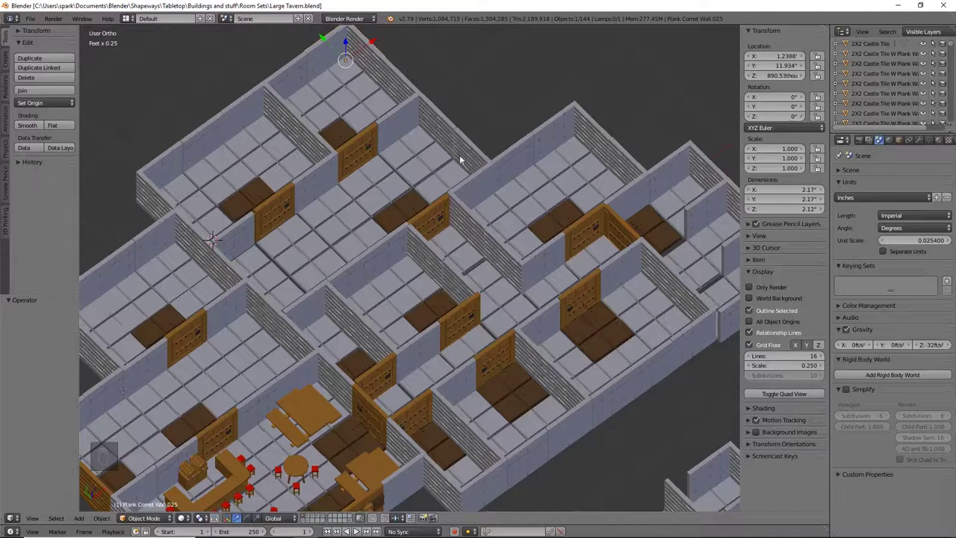
{"action": "middle_click_drag", "start_coordinate": [343, 284], "coordinate": [373, 263]}
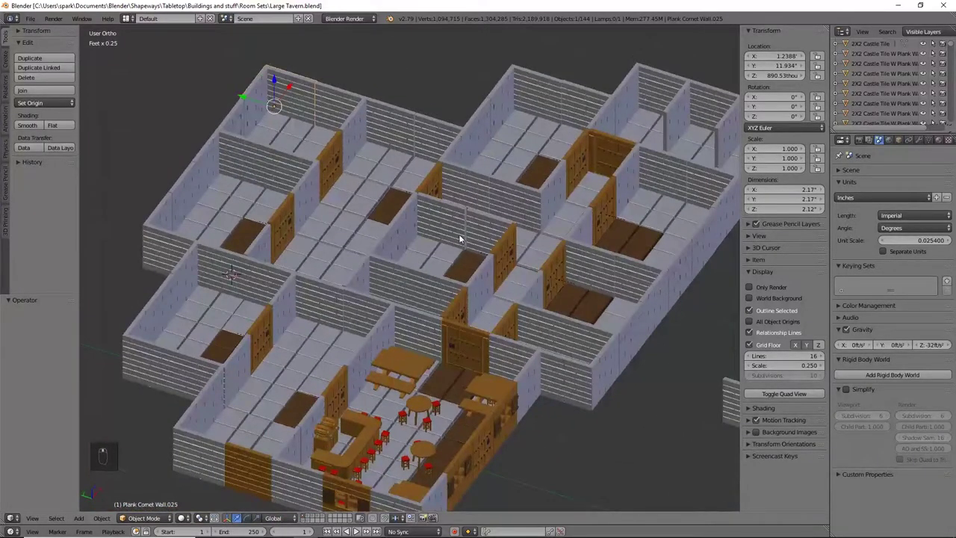
{"action": "middle_click_drag", "start_coordinate": [550, 326], "coordinate": [581, 192], "text": "shift"}
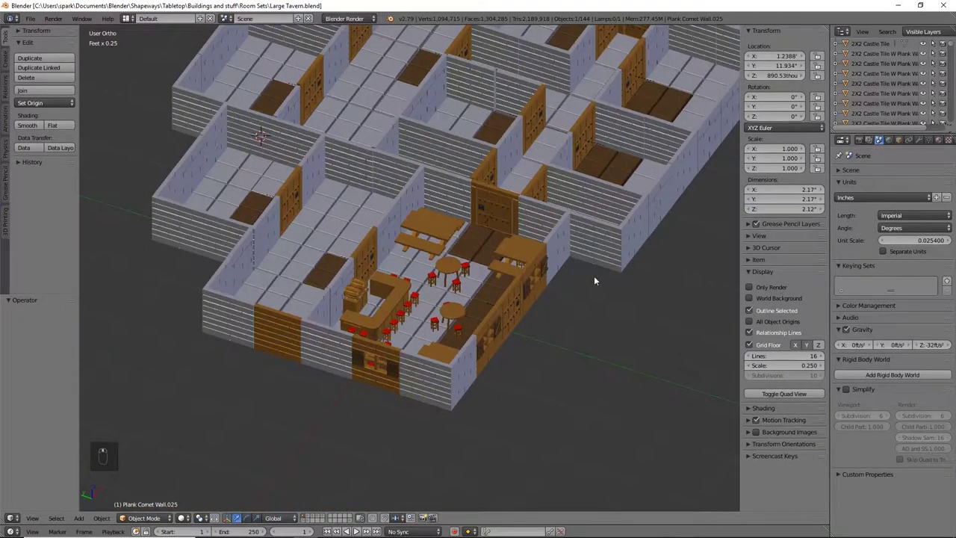
{"action": "scroll", "coordinate": [594, 281], "scroll_direction": "up", "scroll_amount": 1}
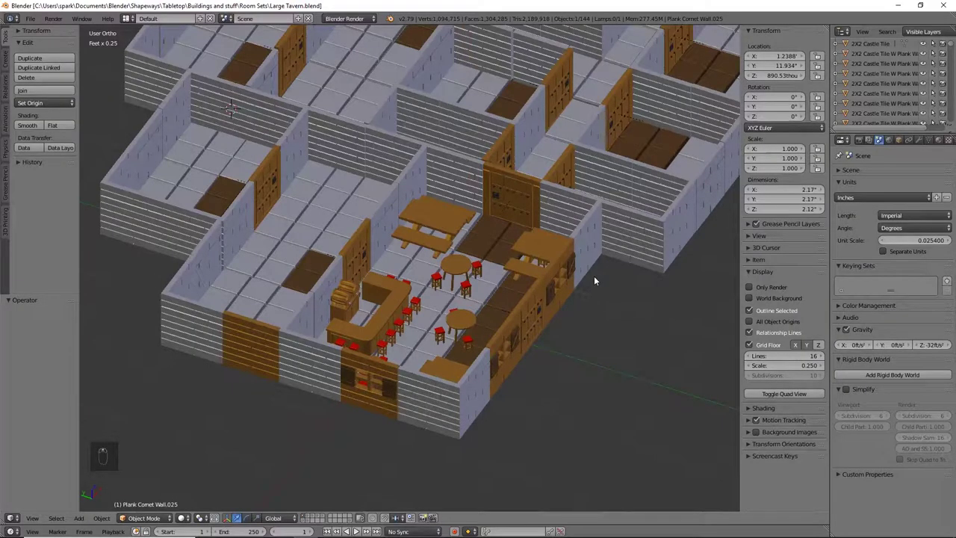
{"action": "scroll", "coordinate": [594, 277], "scroll_direction": "up", "scroll_amount": 2}
{"action": "middle_click_drag", "start_coordinate": [661, 345], "coordinate": [657, 291], "text": "shift"}
{"action": "scroll", "coordinate": [657, 291], "scroll_direction": "up", "scroll_amount": 2}
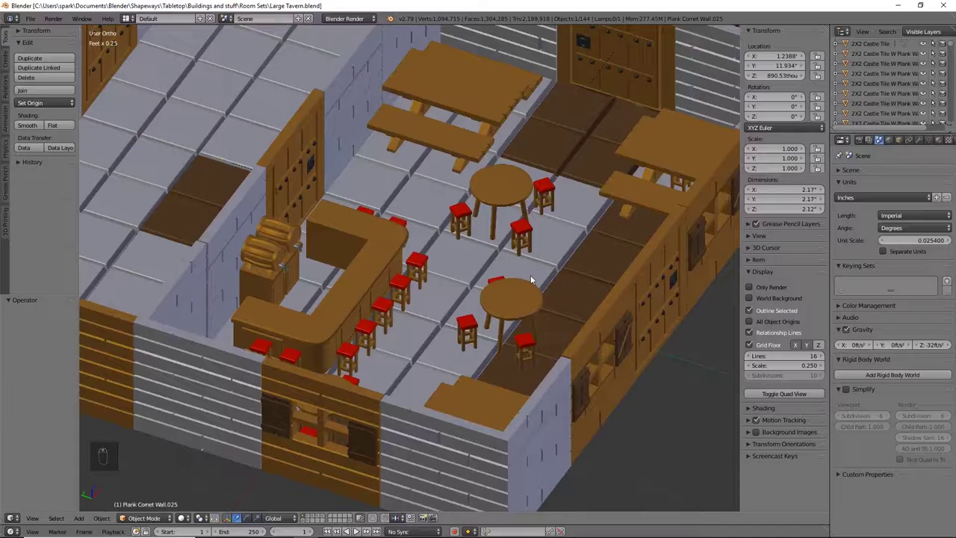
{"action": "scroll", "coordinate": [531, 275], "scroll_direction": "down", "scroll_amount": 2}
{"action": "middle_click_drag", "start_coordinate": [579, 290], "coordinate": [553, 283]}
{"action": "middle_click_drag", "start_coordinate": [455, 284], "coordinate": [583, 341], "text": "shift"}
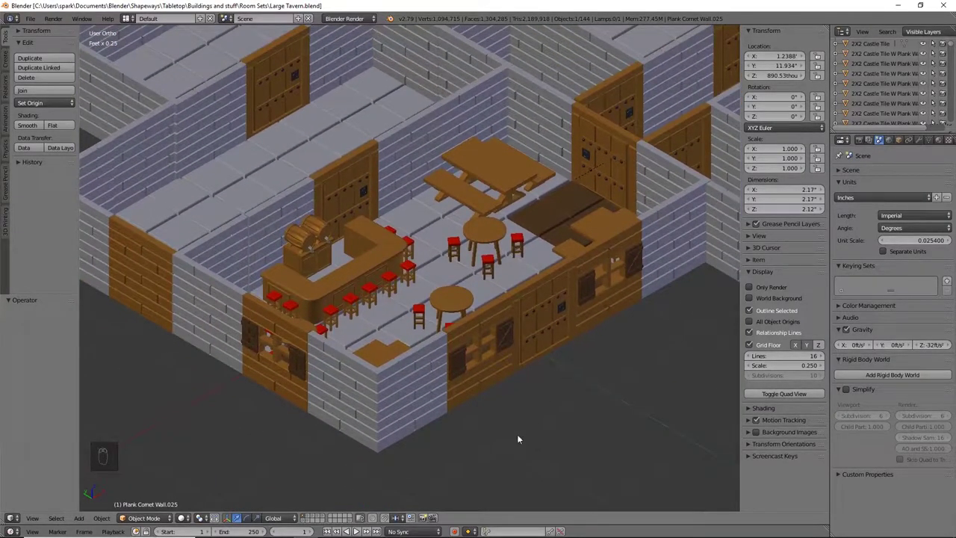
Switch to an empty layer and add a cube mesh
{"action": "left_click", "coordinate": [313, 521]}
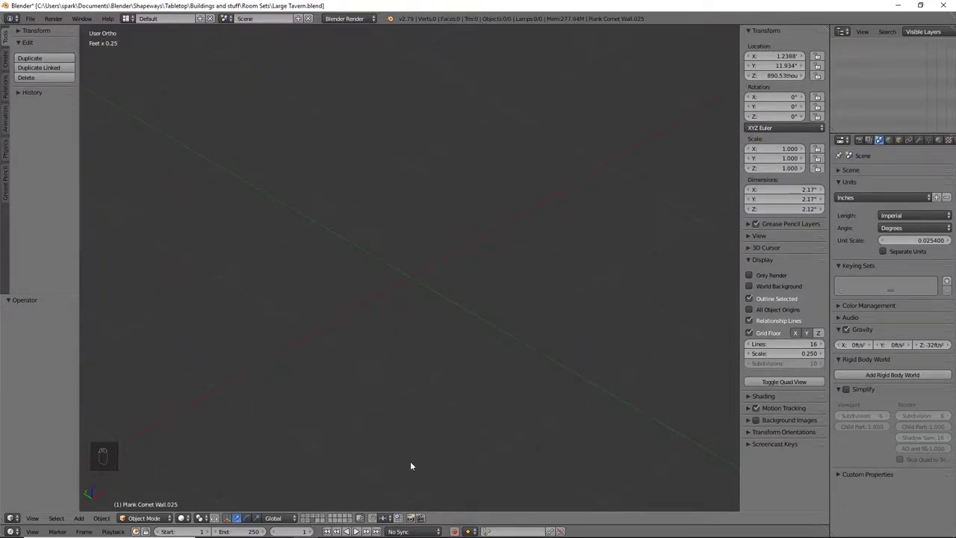
{"action": "key", "text": "shift+a"}
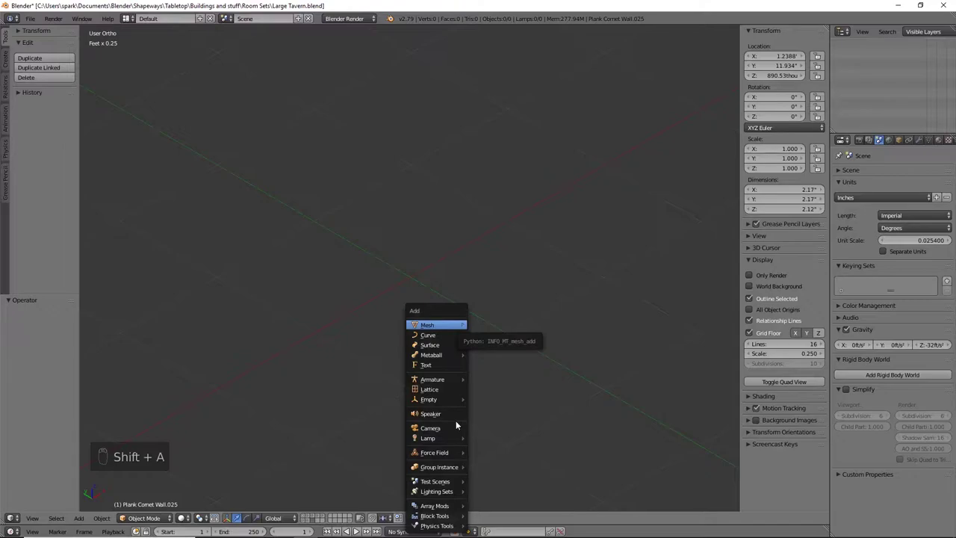
{"action": "mouse_move", "coordinate": [448, 325]}
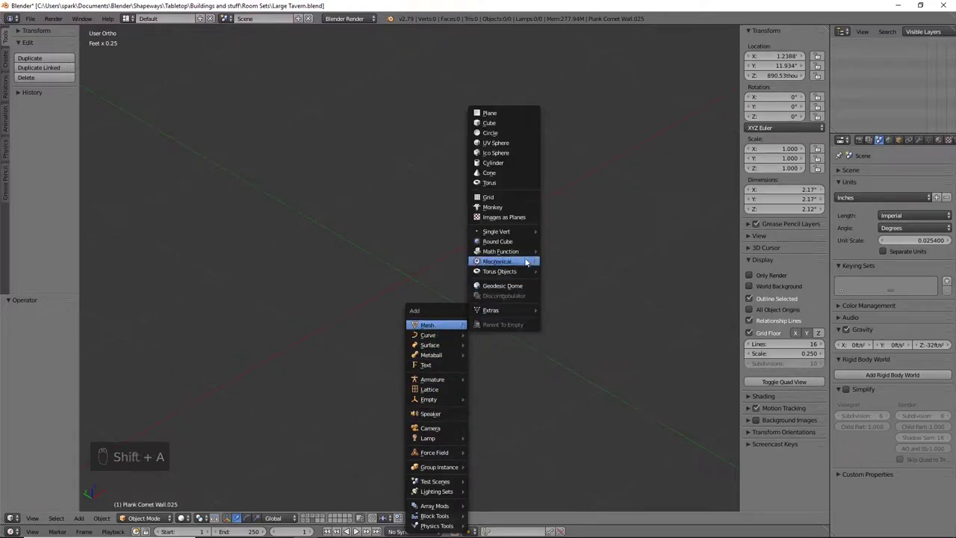
{"action": "left_click", "coordinate": [497, 121]}
{"action": "scroll", "coordinate": [366, 262], "scroll_direction": "down", "scroll_amount": 6}
{"action": "middle_click_drag", "start_coordinate": [366, 168], "coordinate": [416, 290], "text": "shift"}
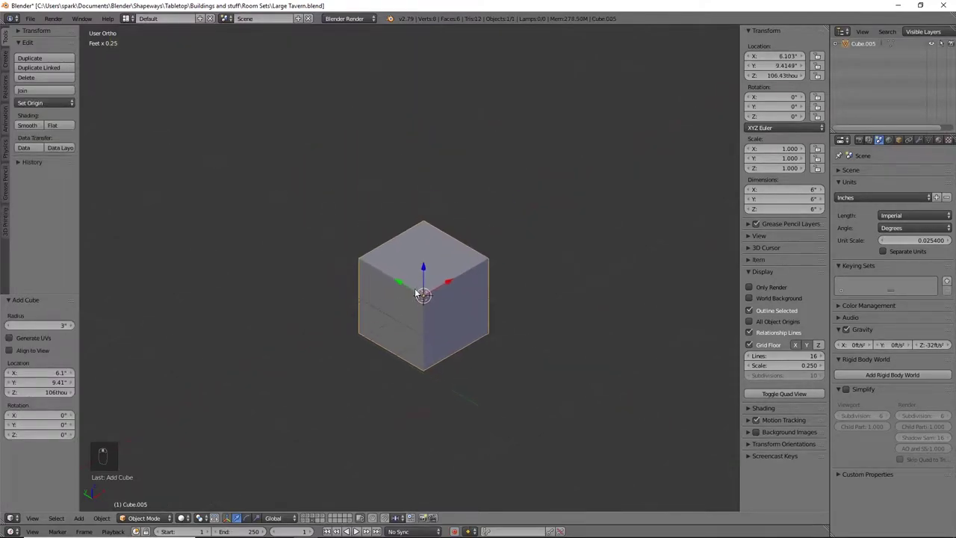
{"action": "scroll", "coordinate": [501, 399], "scroll_direction": "up", "scroll_amount": 2}
{"action": "middle_click_drag", "start_coordinate": [501, 399], "coordinate": [475, 309], "text": "shift"}
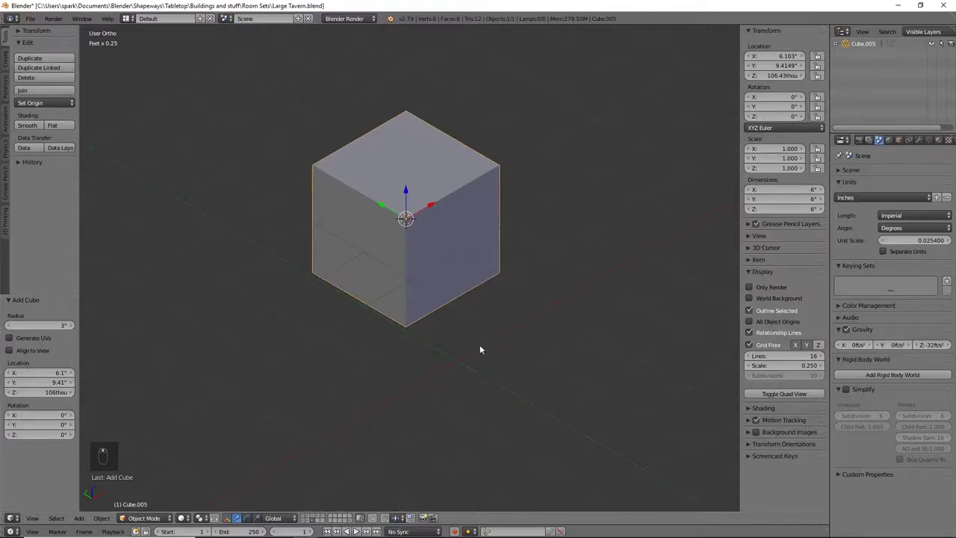
Reset the 3D cursor to the world centre, set the cube's origin to it and move the geometry to that origin
{"action": "key", "text": "shift+c"}
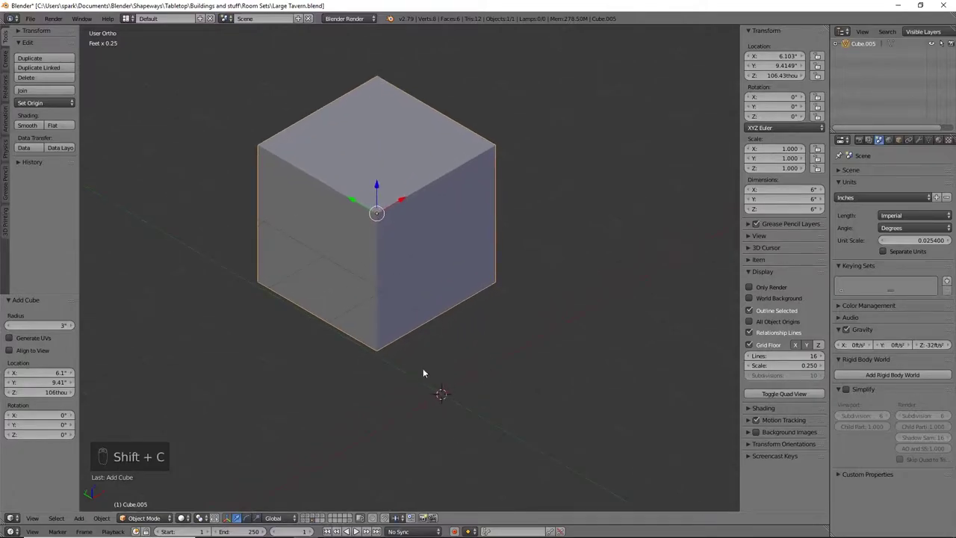
{"action": "left_click", "coordinate": [40, 104]}
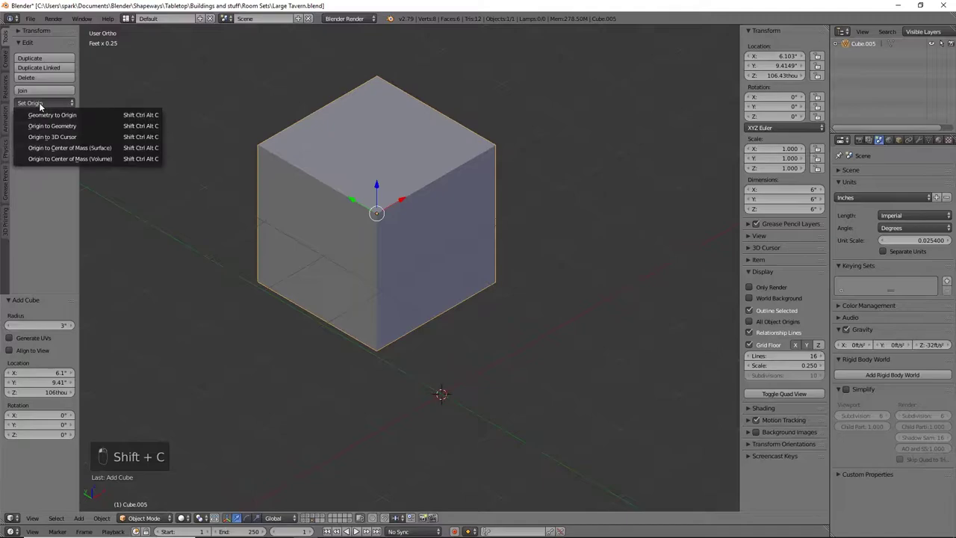
{"action": "left_click", "coordinate": [52, 137]}
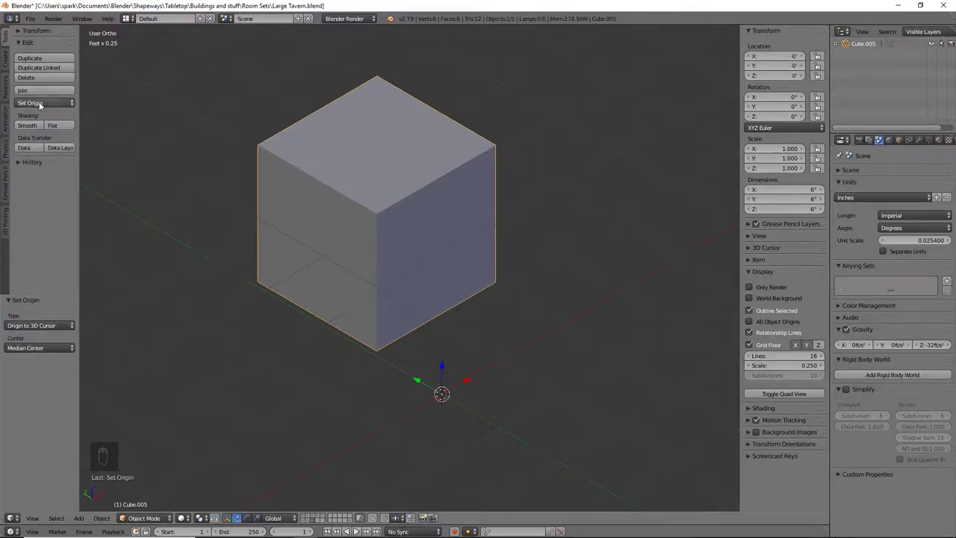
{"action": "left_click", "coordinate": [40, 104]}
{"action": "left_click", "coordinate": [47, 114]}
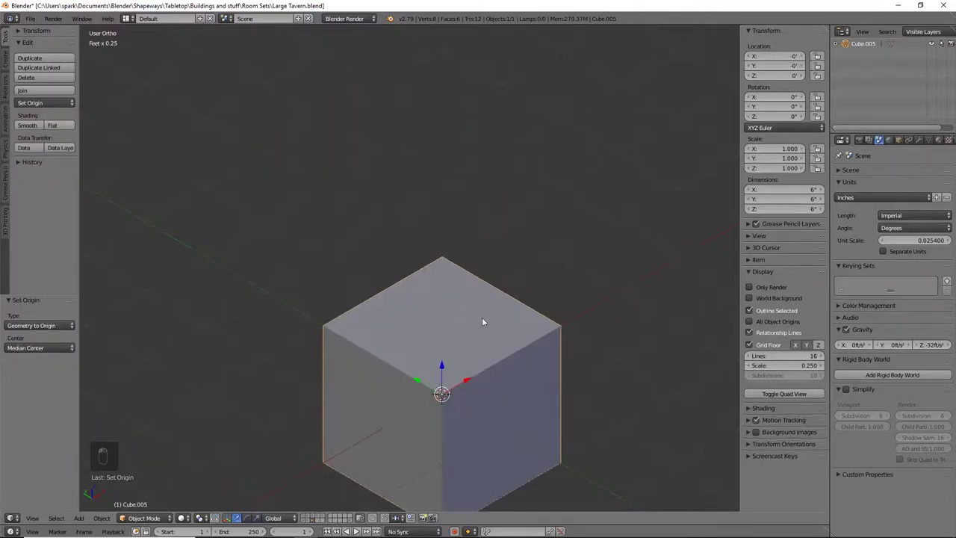
{"action": "middle_click_drag", "start_coordinate": [596, 443], "coordinate": [577, 306], "text": "shift"}
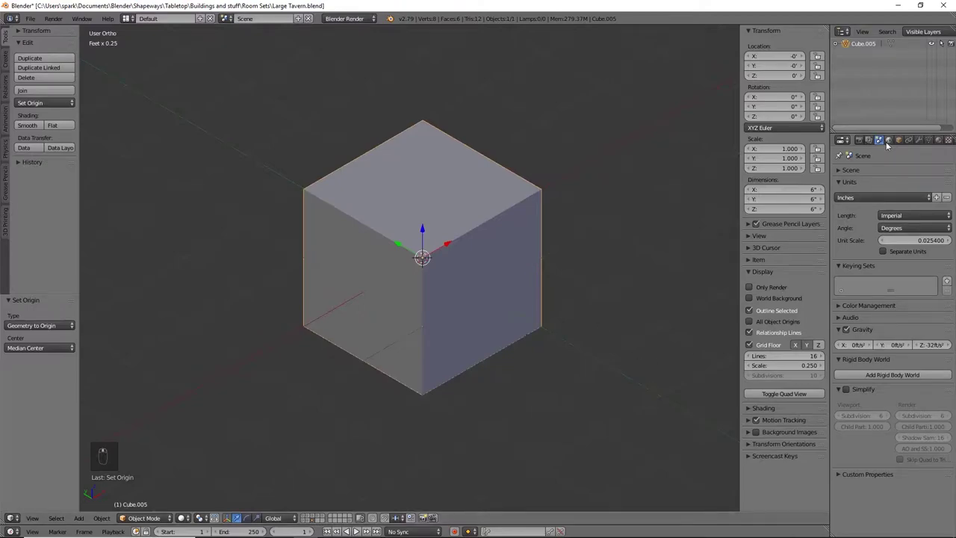
Rename the cube object as Piano
{"action": "double_click", "coordinate": [866, 43]}
{"action": "type", "text": "Plan"}
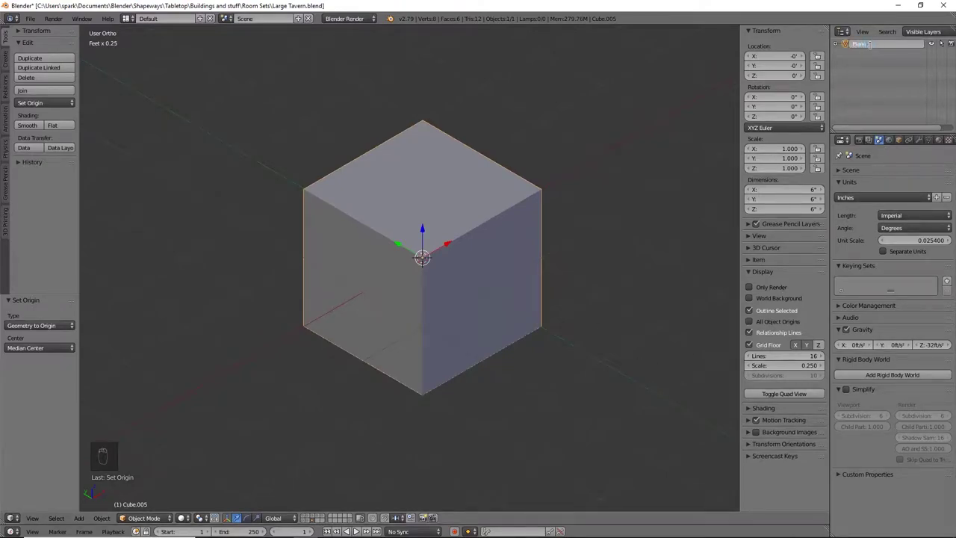
{"action": "key", "text": "Return"}
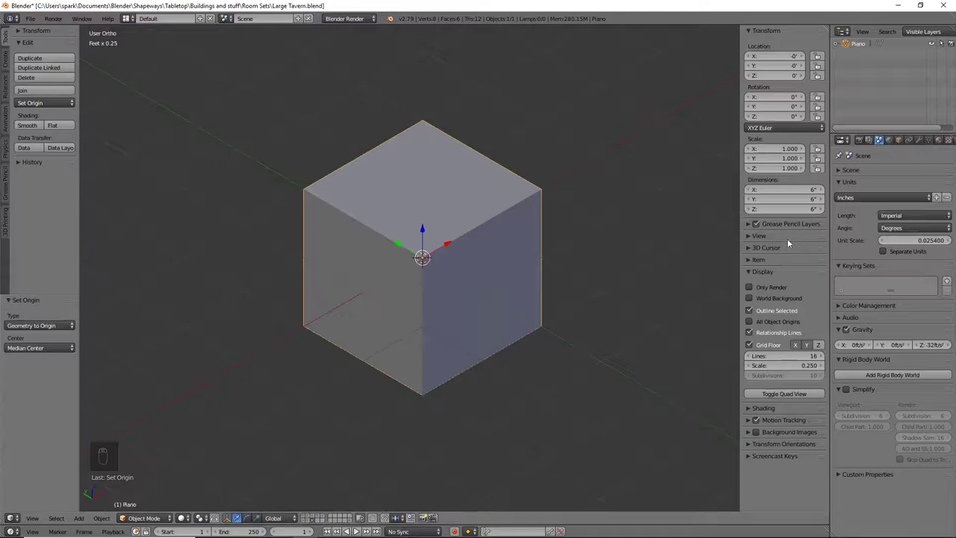
Set the Piano block's dimensions to 1 inch in X, 0.25 inch in Y and 0.75 inch in Z
{"action": "left_click", "coordinate": [787, 190]}
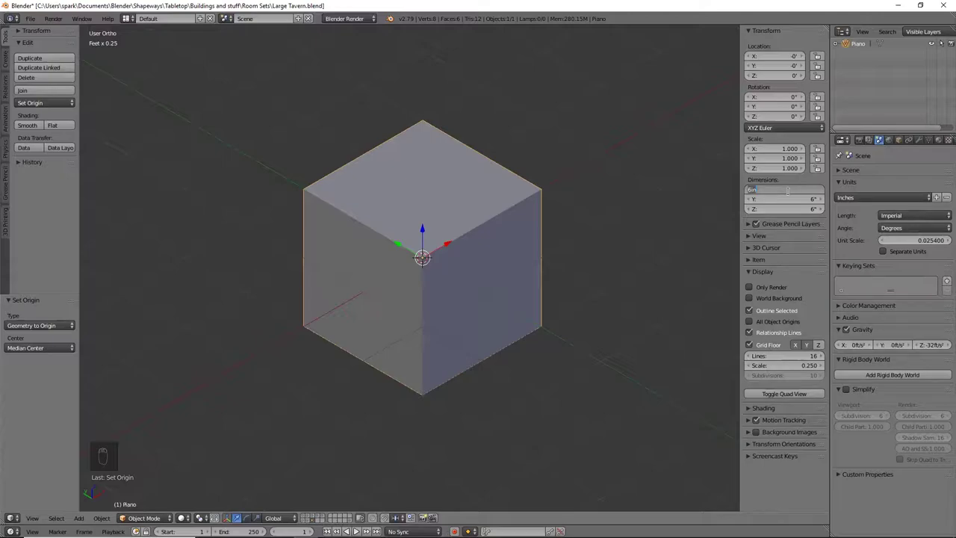
{"action": "key", "text": "BackSpace"}
{"action": "type", "text": "1"}
{"action": "key", "text": "Return"}
{"action": "left_click", "coordinate": [796, 199]}
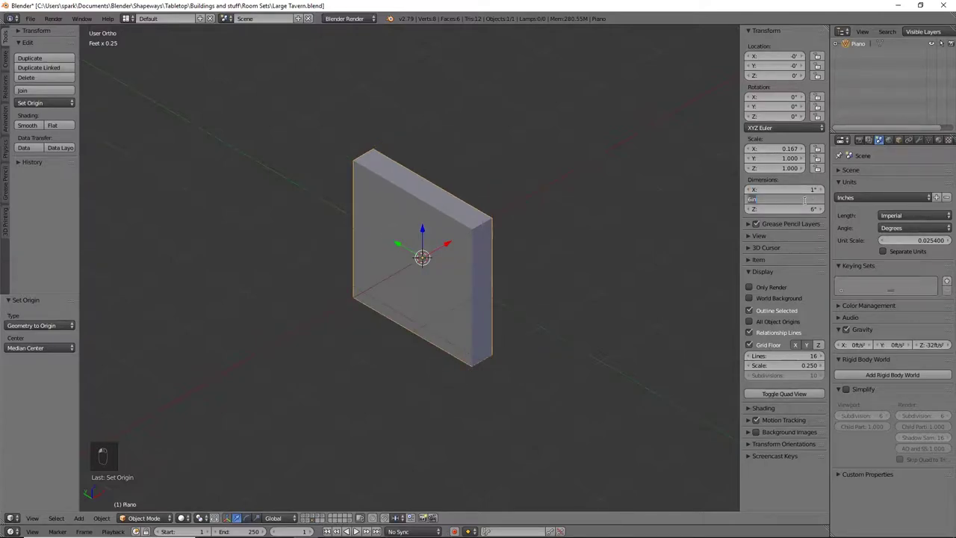
{"action": "type", "text": "25"}
{"action": "key", "text": "Return"}
{"action": "left_click", "coordinate": [806, 208]}
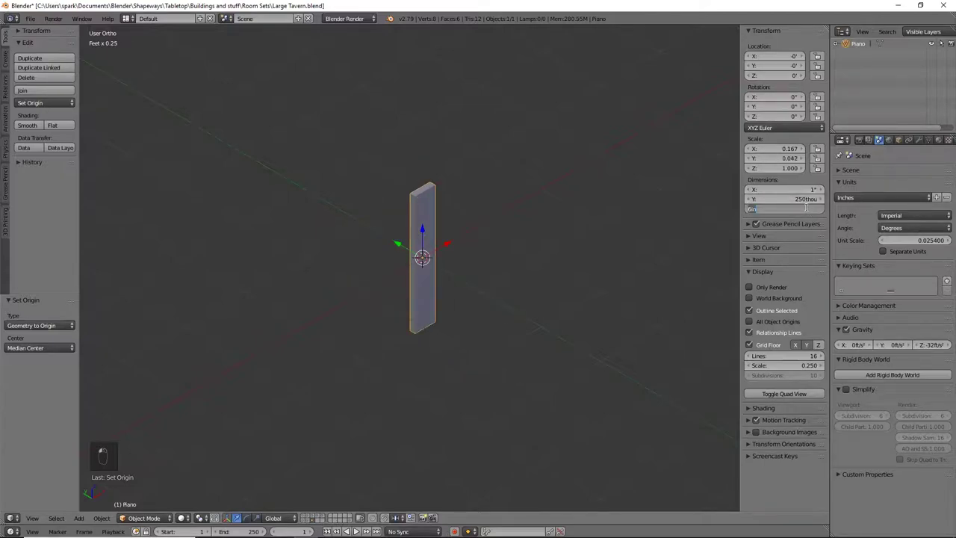
{"action": "type", "text": ".75"}
{"action": "key", "text": "Return"}
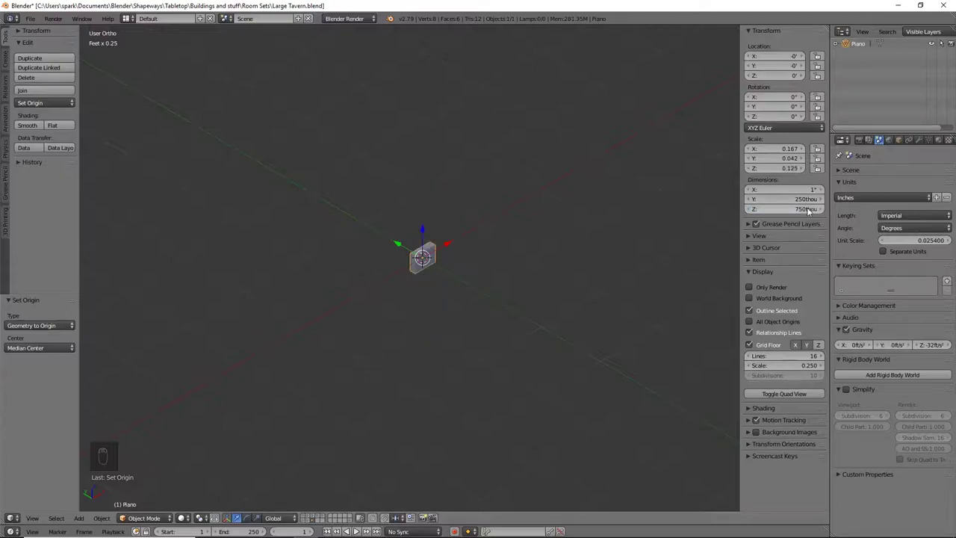
In Edit Mode and front view, add one centred vertical loop cut through the block
{"action": "key", "text": "KP_1"}
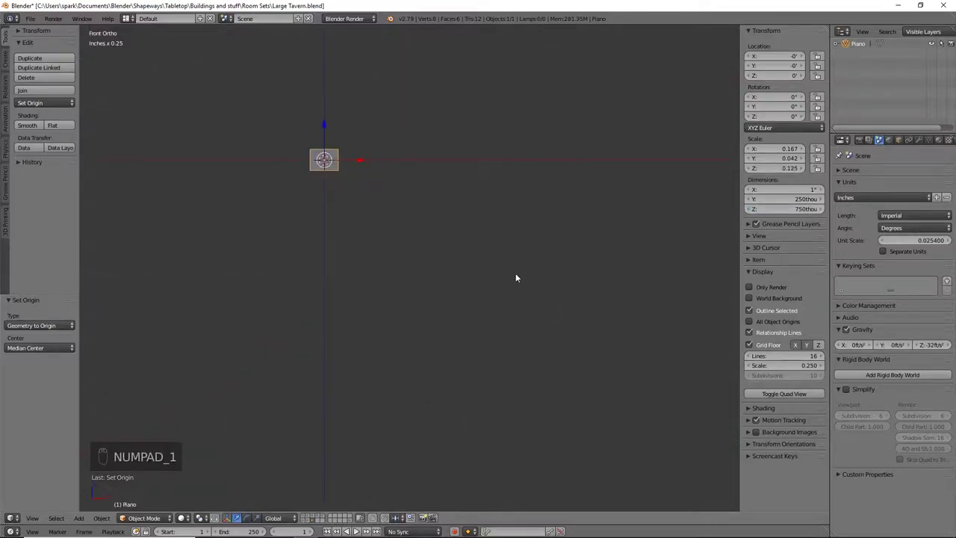
{"action": "middle_click_drag", "start_coordinate": [318, 197], "coordinate": [448, 278], "text": "shift"}
{"action": "scroll", "coordinate": [555, 320], "scroll_direction": "up", "scroll_amount": 7}
{"action": "middle_click_drag", "start_coordinate": [658, 281], "coordinate": [383, 321], "text": "shift"}
{"action": "key", "text": "KP_Decimal"}
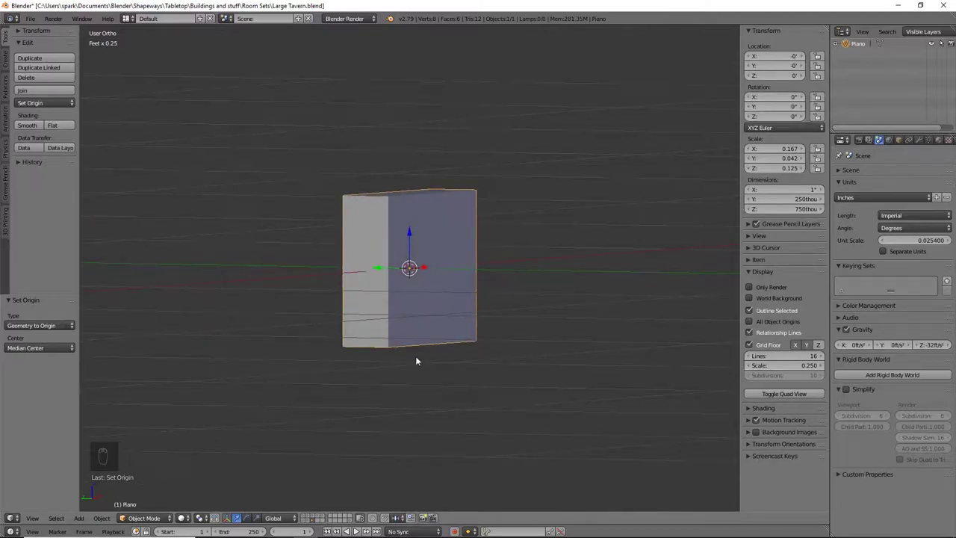
{"action": "key", "text": "Tab"}
{"action": "key", "text": "KP_1"}
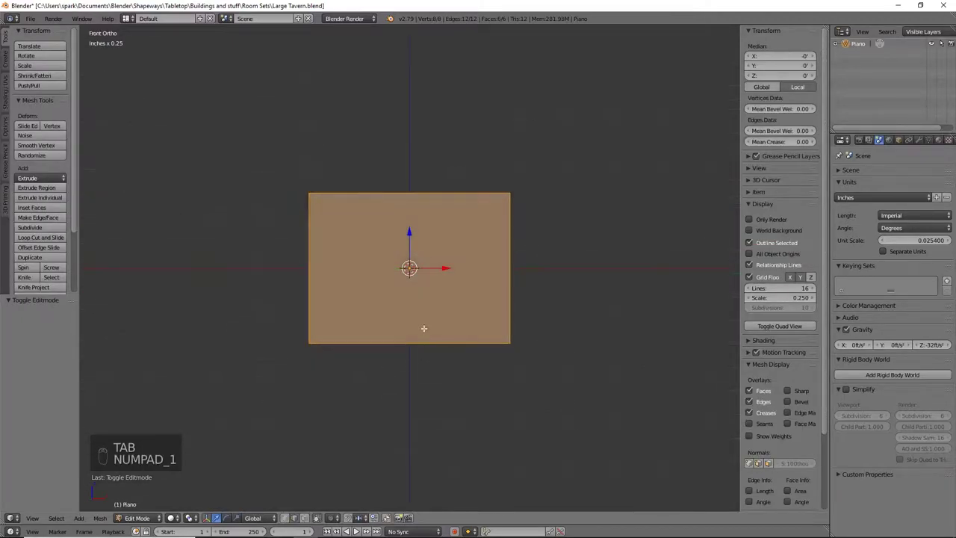
{"action": "scroll", "coordinate": [422, 327], "scroll_direction": "up", "scroll_amount": 2}
{"action": "key", "text": "ctrl+r"}
{"action": "left_click", "coordinate": [417, 160]}
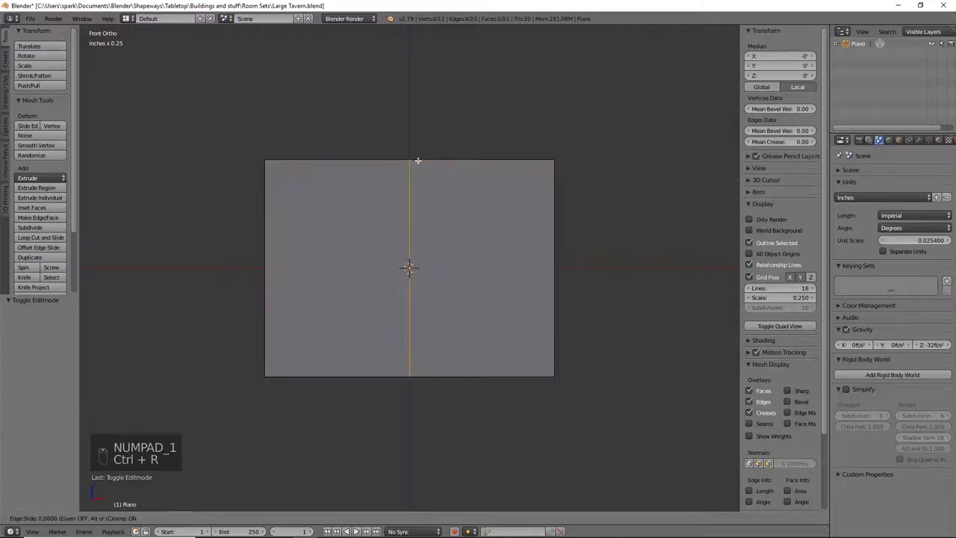
{"action": "left_click", "coordinate": [417, 161]}
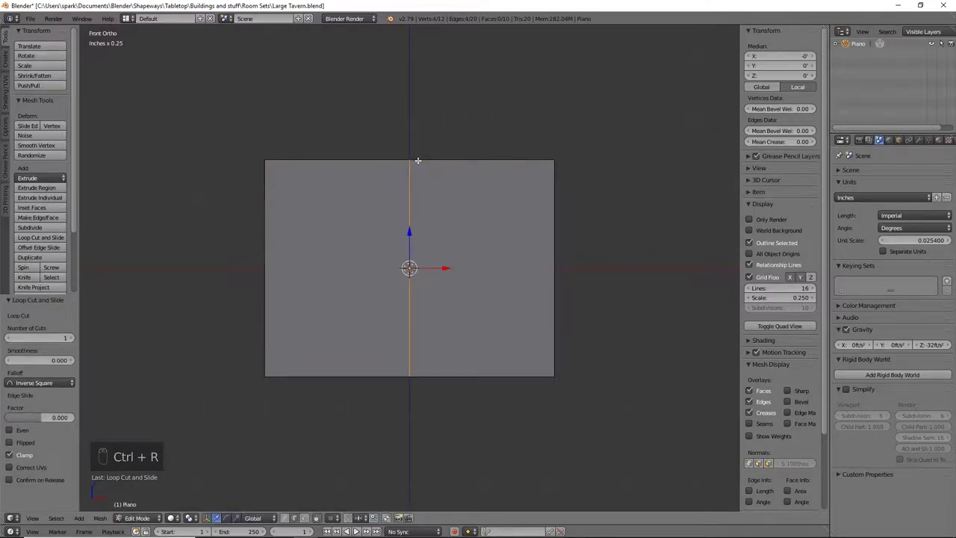
Show the mesh as wireframe and delete the vertices of the block's left half, on the negative X side
{"action": "key", "text": "z"}
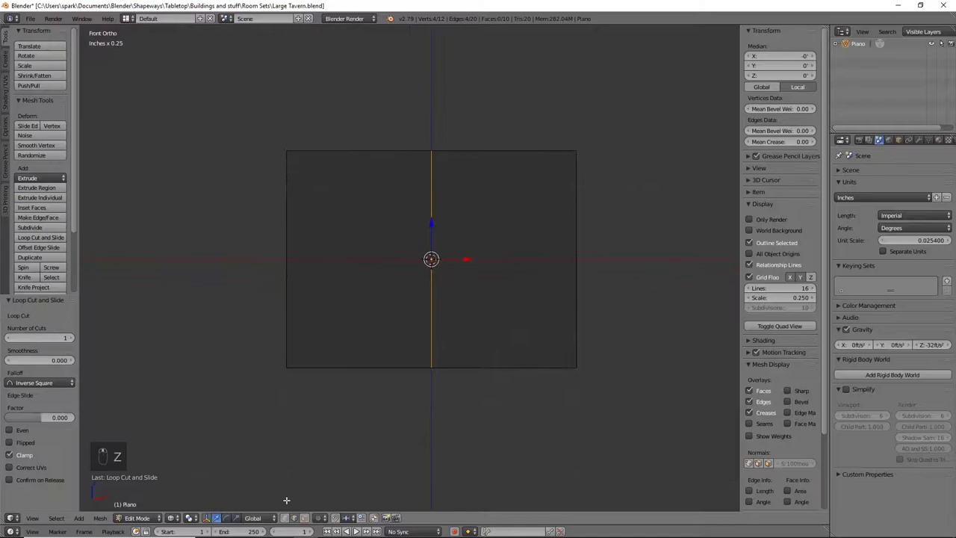
{"action": "key", "text": "a"}
{"action": "key", "text": "b"}
{"action": "left_click_drag", "start_coordinate": [287, 197], "coordinate": [390, 446]}
{"action": "key", "text": "x"}
{"action": "left_click", "coordinate": [390, 446]}
{"action": "key", "text": "x"}
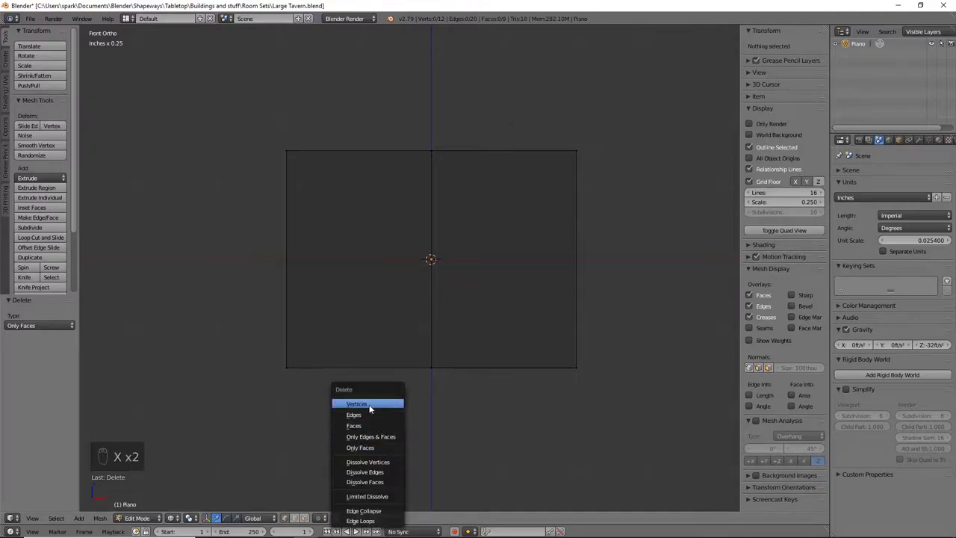
{"action": "left_click", "coordinate": [369, 404]}
{"action": "key", "text": "b"}
{"action": "left_click_drag", "start_coordinate": [331, 448], "coordinate": [268, 101]}
{"action": "key", "text": "x"}
{"action": "left_click", "coordinate": [304, 206]}
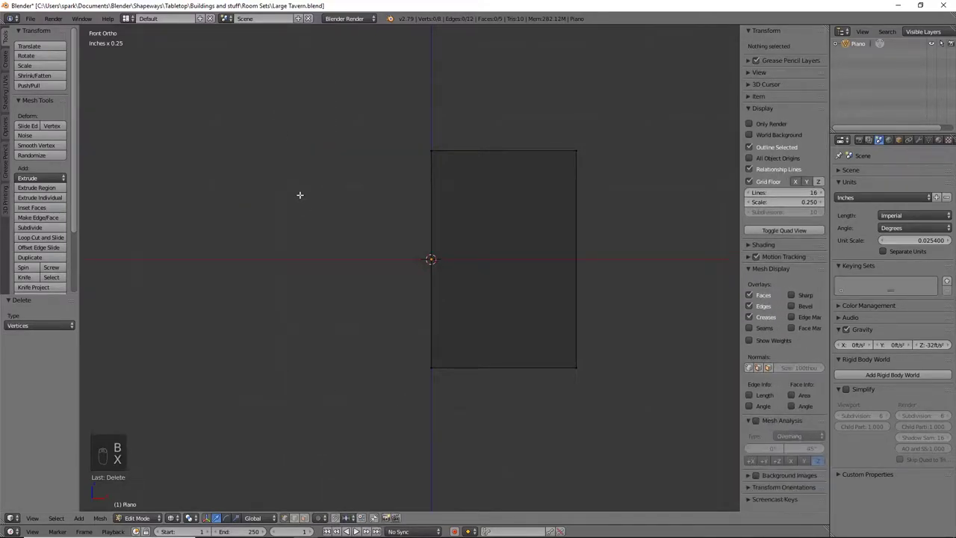
Add a Mirror modifier across the X axis to the remaining half of the block
{"action": "left_click", "coordinate": [918, 141]}
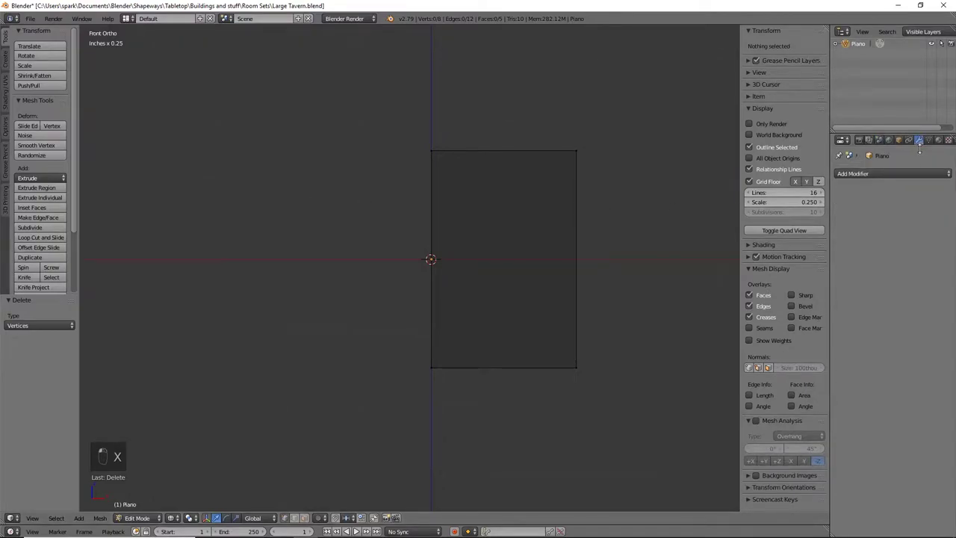
{"action": "left_click", "coordinate": [863, 174]}
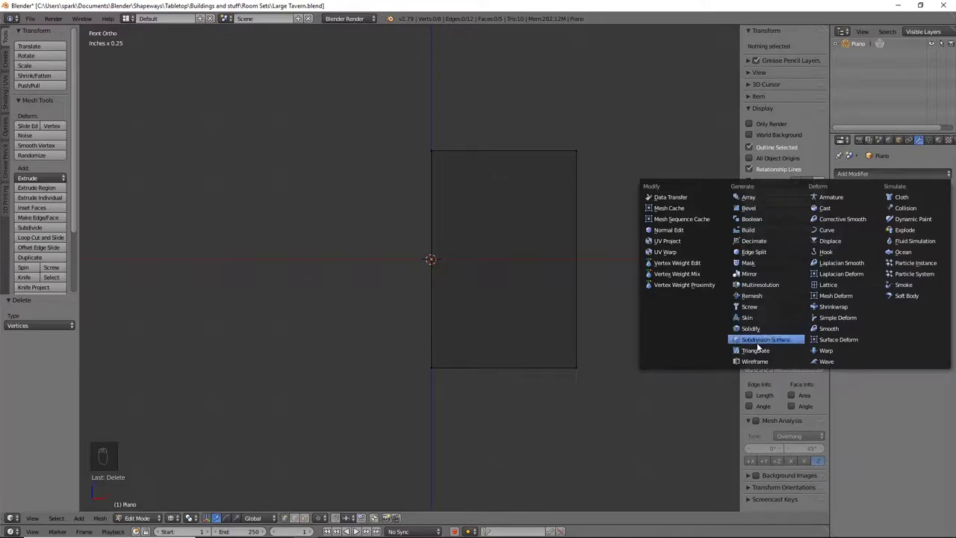
{"action": "left_click", "coordinate": [754, 276]}
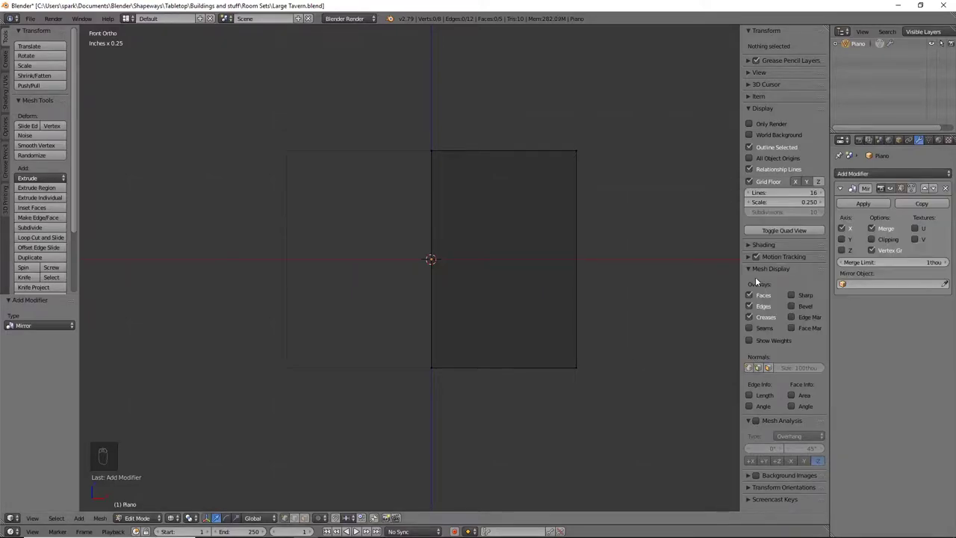
Enable Clipping on the Mirror modifier and try moving the whole half-mesh against the mirror plane
{"action": "left_click", "coordinate": [871, 239]}
{"action": "key", "text": "a"}
{"action": "key", "text": "b"}
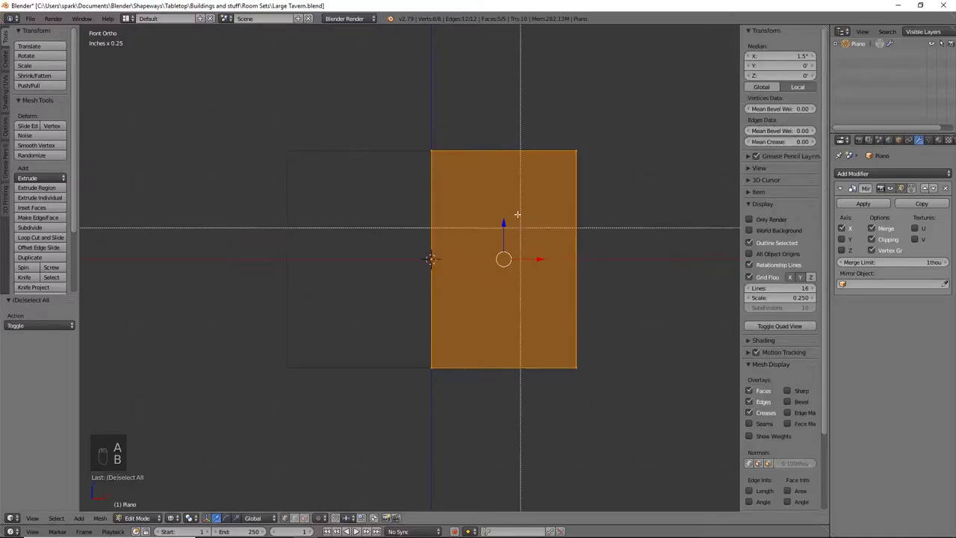
{"action": "right_click", "coordinate": [550, 173]}
{"action": "key", "text": "g"}
{"action": "right_click", "coordinate": [551, 161]}
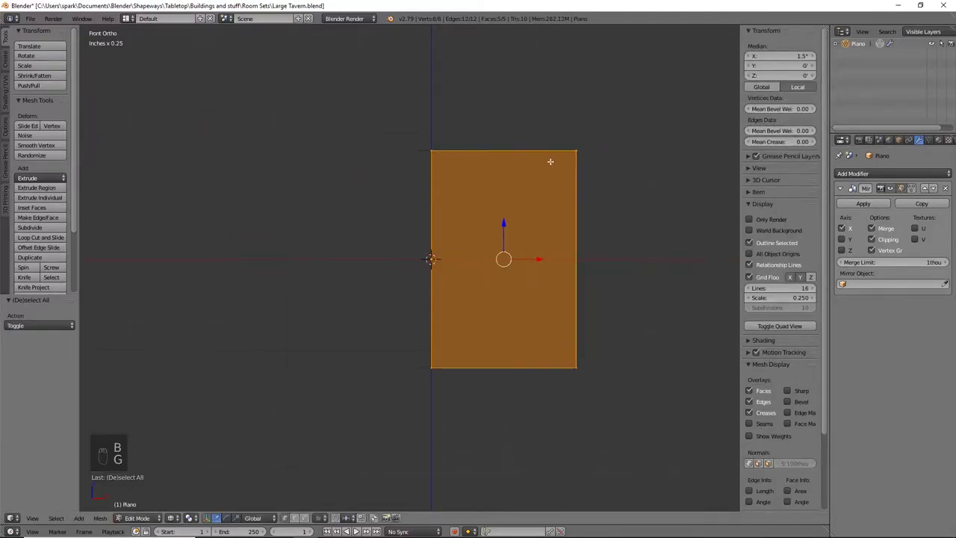
{"action": "key", "text": "g"}
{"action": "right_click", "coordinate": [566, 198]}
Add a Subdivision Surface modifier after the Mirror modifier and set its View subdivisions to 3
{"action": "left_click", "coordinate": [881, 174]}
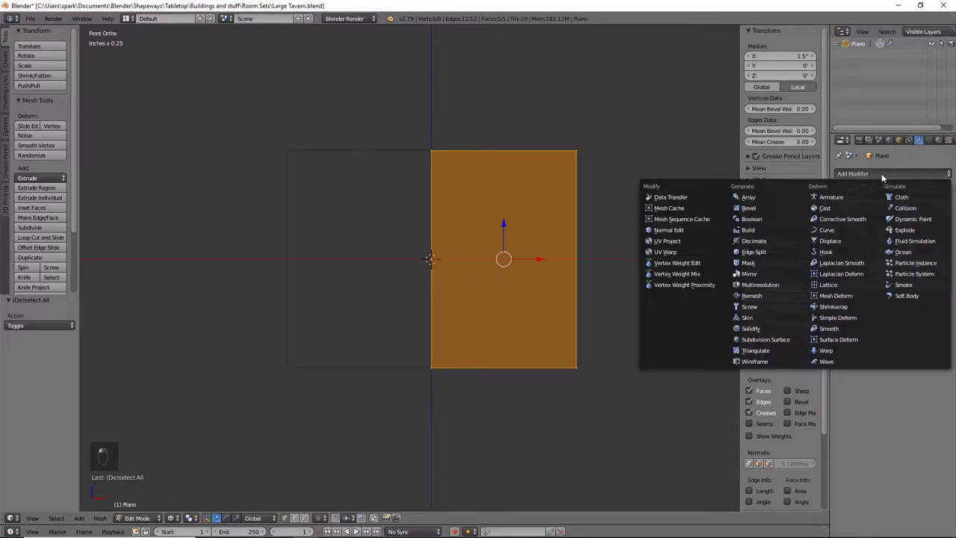
{"action": "left_click", "coordinate": [787, 340]}
{"action": "left_click", "coordinate": [886, 356]}
{"action": "left_click", "coordinate": [885, 357]}
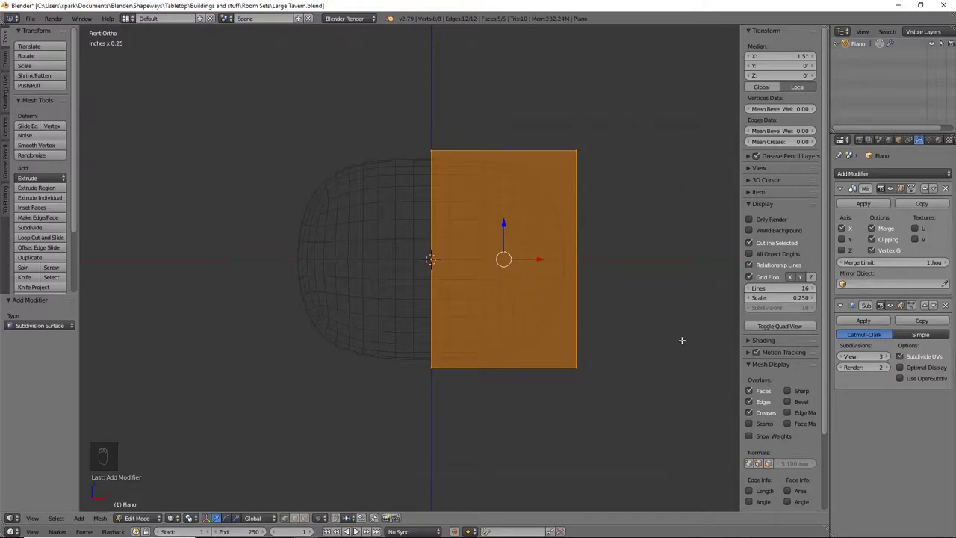
Switch to the Photos app and examine the upright piano reference picture u07-b.png
{"action": "mouse_move", "coordinate": [81, 533]}
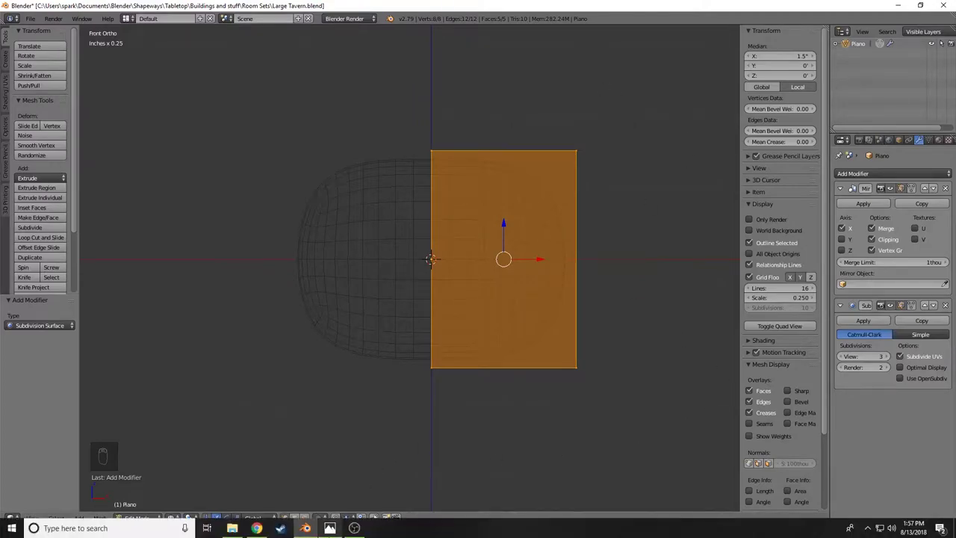
{"action": "left_click", "coordinate": [329, 527]}
{"action": "left_click_drag", "start_coordinate": [293, 135], "coordinate": [543, 44]}
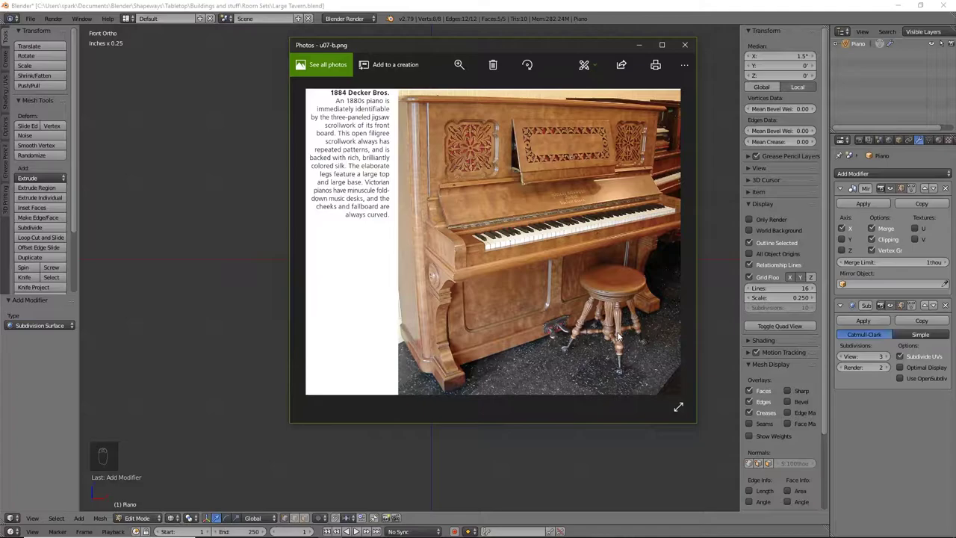
{"action": "left_click", "coordinate": [639, 46]}
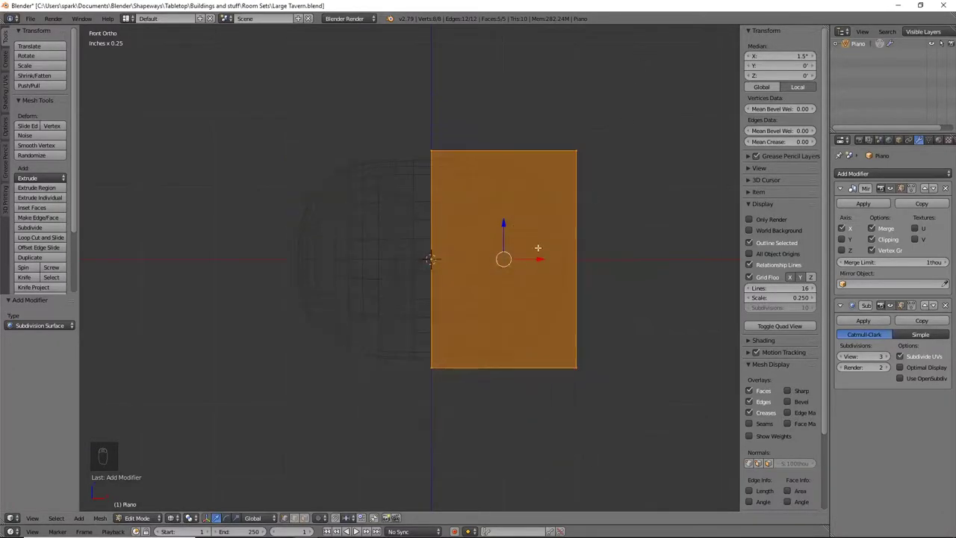
Add a vertical loop cut near the block's outer side (factor about 0.877) and a horizontal one near its top (about -0.89)
{"action": "key", "text": "ctrl+r"}
{"action": "left_click", "coordinate": [472, 142]}
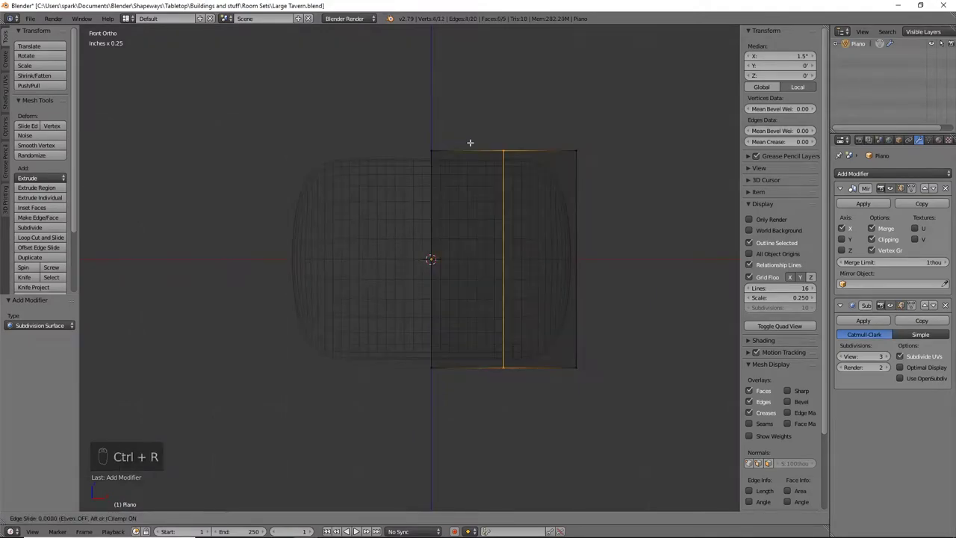
{"action": "left_click", "coordinate": [533, 168]}
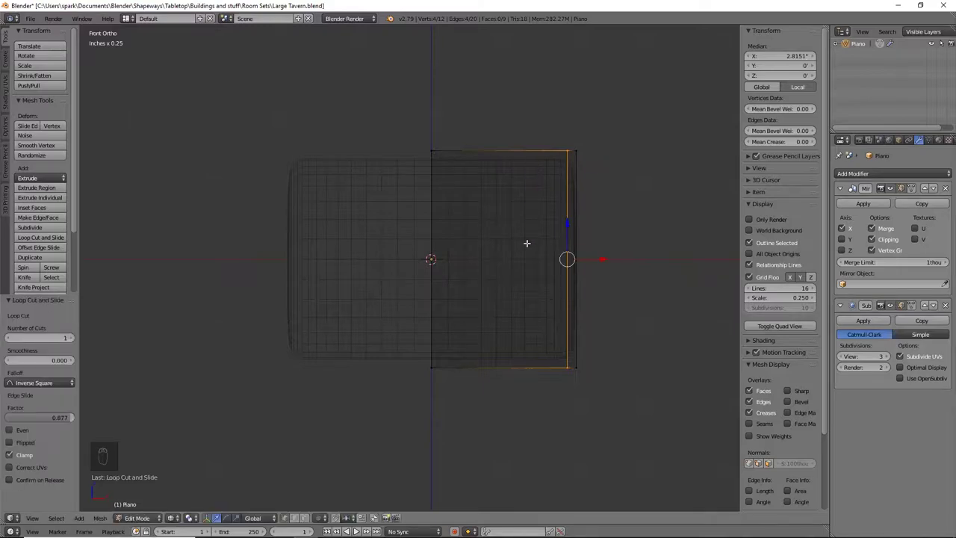
{"action": "key", "text": "ctrl+r"}
{"action": "left_click", "coordinate": [569, 251]}
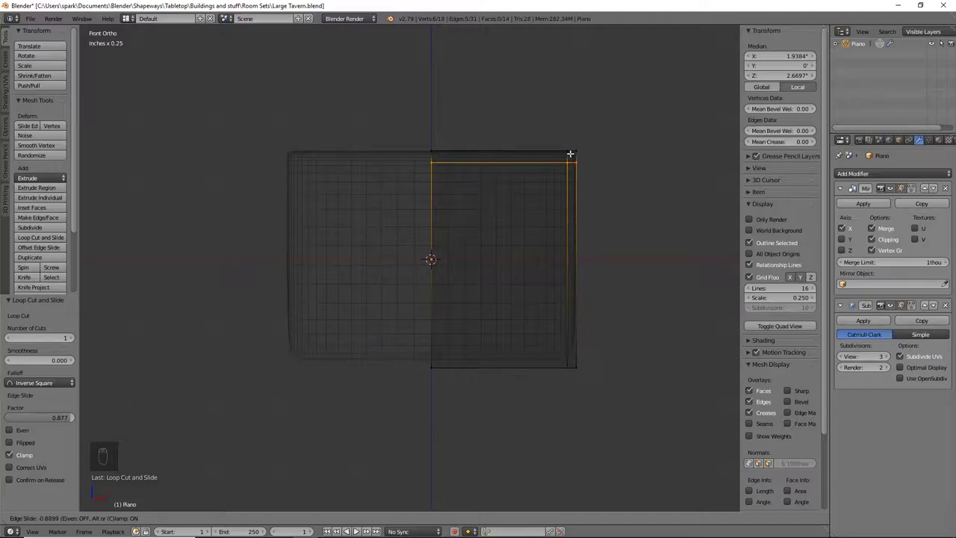
{"action": "left_click", "coordinate": [569, 154]}
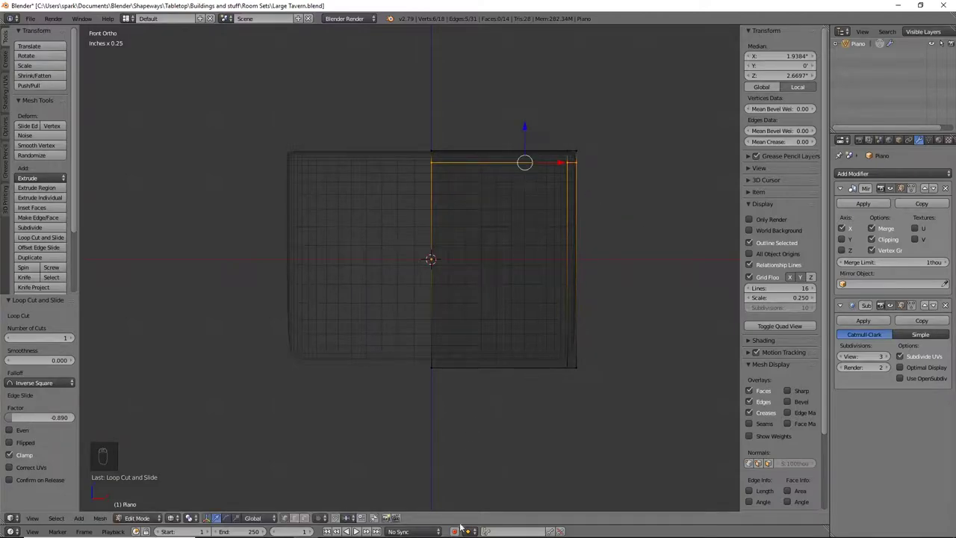
After rechecking the reference photo, extrude the block's top band in place and scale it about 1.116 in X and Y only
{"action": "left_click", "coordinate": [330, 535]}
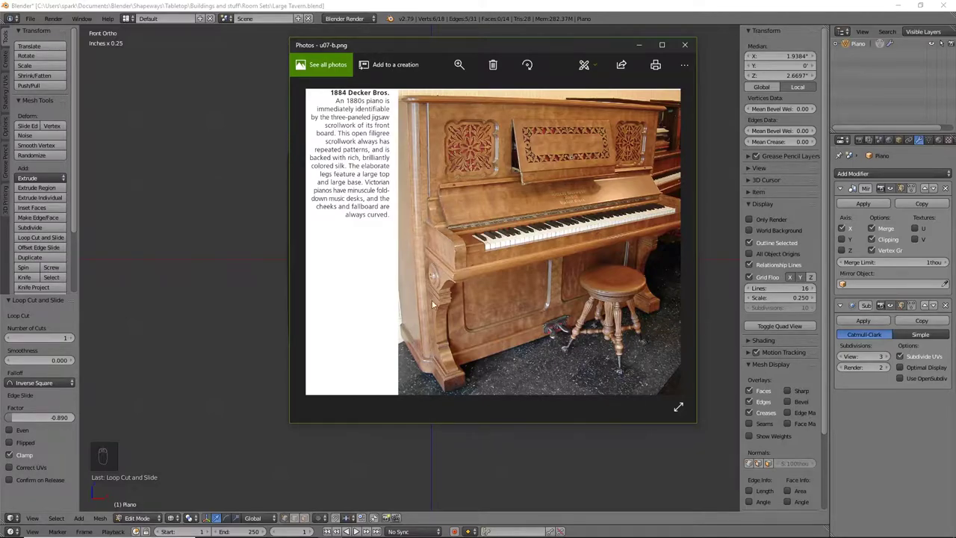
{"action": "left_click", "coordinate": [485, 7]}
{"action": "scroll", "coordinate": [417, 165], "scroll_direction": "up", "scroll_amount": 5}
{"action": "middle_click_drag", "start_coordinate": [729, 123], "coordinate": [476, 279], "text": "shift"}
{"action": "key", "text": "b"}
{"action": "left_click_drag", "start_coordinate": [155, 94], "coordinate": [629, 174]}
{"action": "key", "text": "e"}
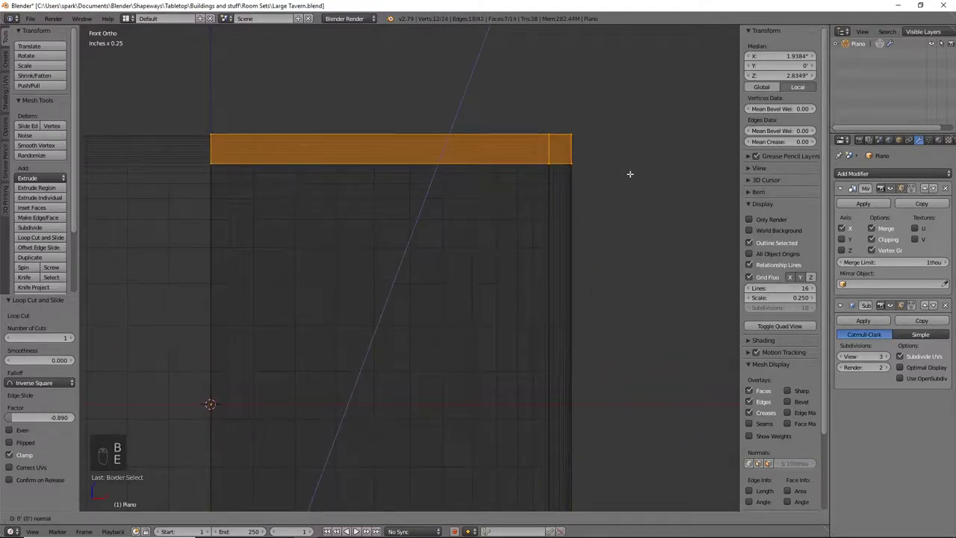
{"action": "right_click", "coordinate": [630, 174]}
{"action": "key", "text": "s"}
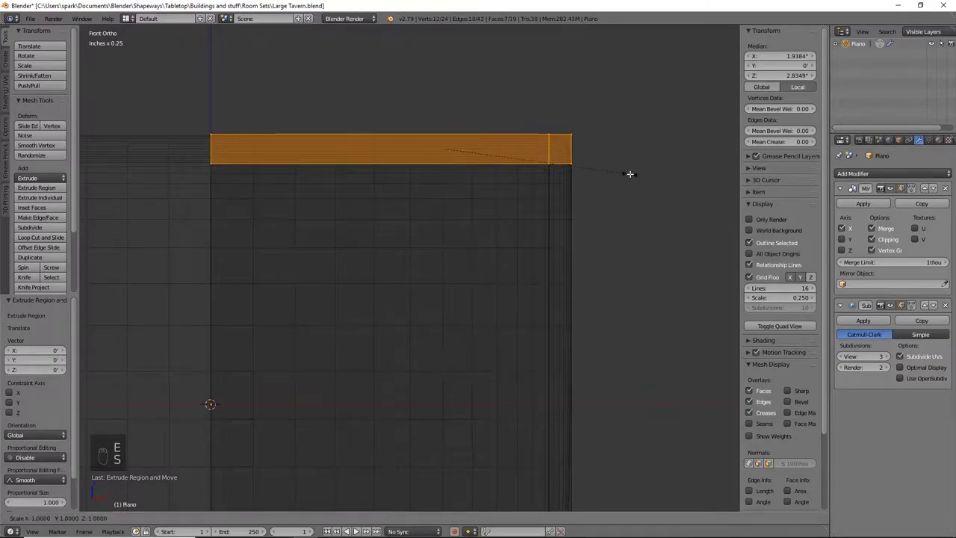
{"action": "key", "text": "shift+z"}
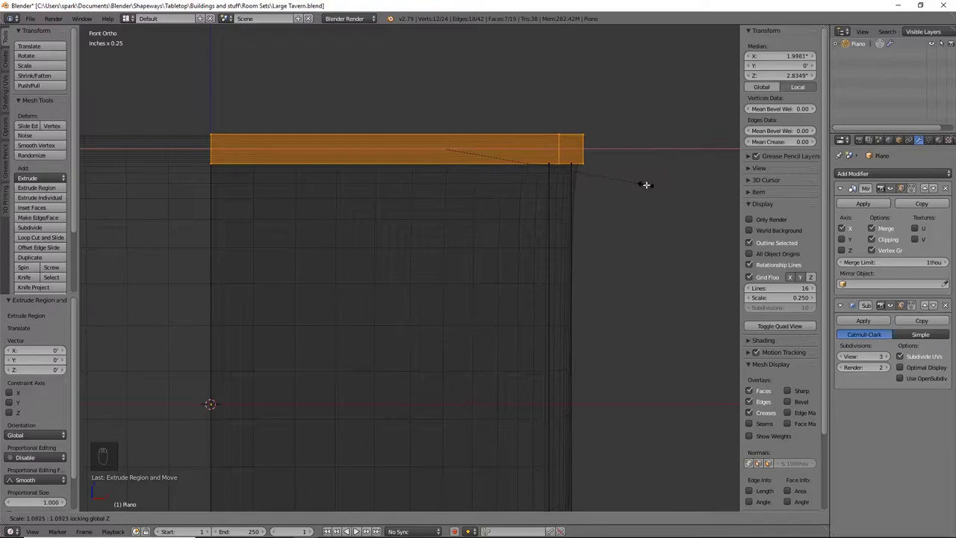
{"action": "left_click", "coordinate": [647, 187]}
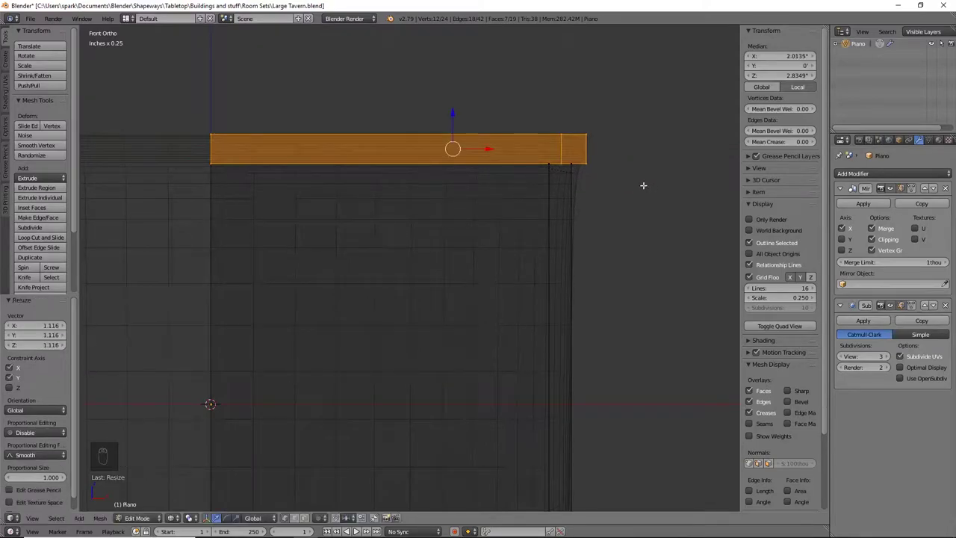
Display the mesh solid, rescale the overhanging top rim in X and Y only and shift it about -1.66 thou along X
{"action": "key", "text": "KP_7"}
{"action": "middle_click_drag", "start_coordinate": [649, 219], "coordinate": [650, 247], "text": "shift"}
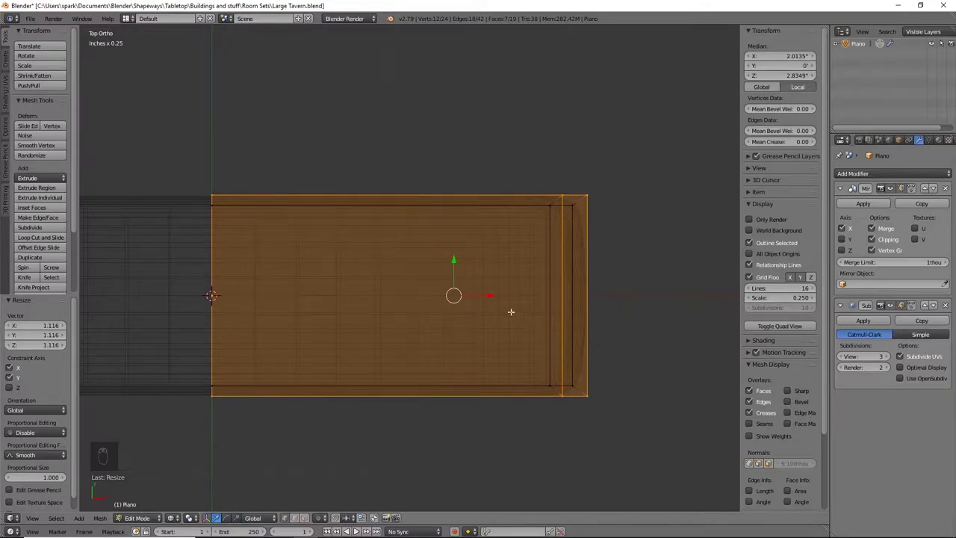
{"action": "left_click_drag", "start_coordinate": [489, 295], "coordinate": [487, 292]}
{"action": "mouse_move", "coordinate": [563, 416]}
{"action": "middle_mouse_down"}
{"action": "mouse_move", "coordinate": [554, 220]}
{"action": "mouse_move", "coordinate": [563, 167]}
{"action": "mouse_move", "coordinate": [567, 284]}
{"action": "mouse_move", "coordinate": [547, 286]}
{"action": "middle_mouse_up"}
{"action": "key", "text": "z"}
{"action": "key", "text": "s"}
{"action": "key", "text": "shift+z"}
{"action": "left_click", "coordinate": [615, 338]}
{"action": "left_click_drag", "start_coordinate": [496, 257], "coordinate": [495, 257]}
{"action": "left_click", "coordinate": [495, 257]}
Select the edge loop directly beneath the top rim and give it a crease of 1
{"action": "right_click", "coordinate": [478, 185], "text": "alt"}
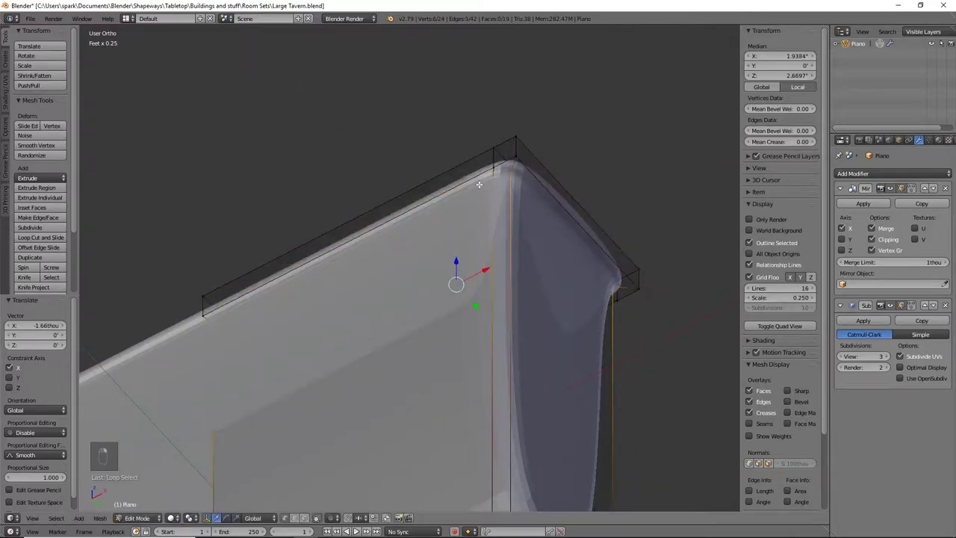
{"action": "key", "text": "shift+e"}
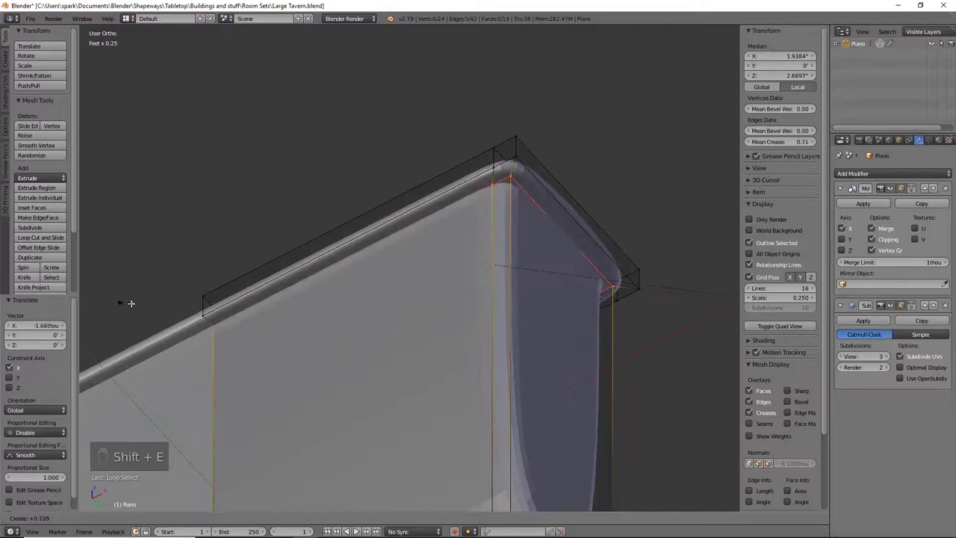
{"action": "left_click", "coordinate": [376, 184]}
Select the four vertices at the top rim's outer end and move them about -4.55 thou along X
{"action": "mouse_move", "coordinate": [504, 227]}
{"action": "middle_mouse_down"}
{"action": "mouse_move", "coordinate": [527, 219]}
{"action": "mouse_move", "coordinate": [188, 401]}
{"action": "mouse_move", "coordinate": [211, 465]}
{"action": "mouse_move", "coordinate": [496, 212]}
{"action": "middle_mouse_up"}
{"action": "right_click", "coordinate": [505, 134]}
{"action": "right_click", "coordinate": [504, 121], "text": "shift"}
{"action": "right_click", "coordinate": [643, 278], "text": "shift"}
{"action": "right_click", "coordinate": [644, 264], "text": "shift"}
{"action": "key", "text": "g"}
{"action": "key", "text": "x"}
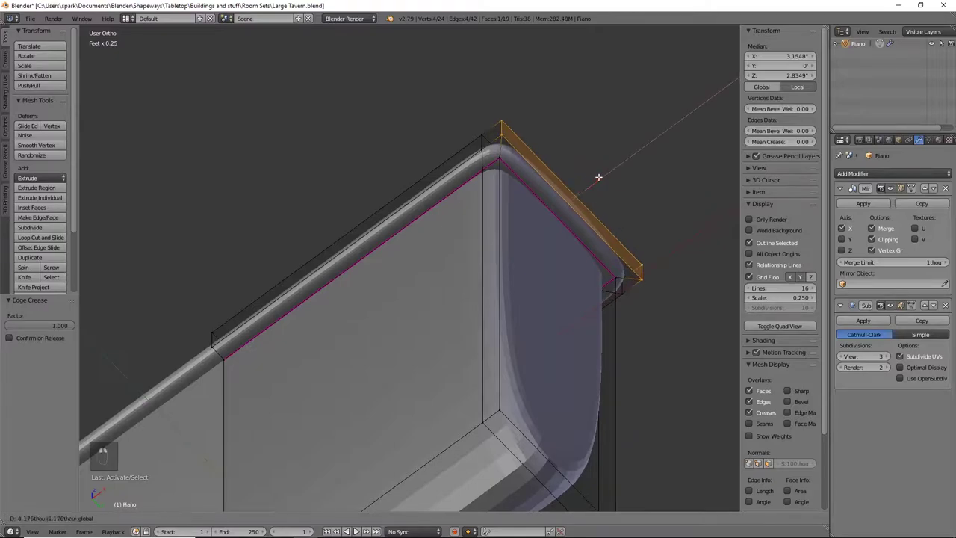
{"action": "left_click", "coordinate": [596, 178]}
In front view, add a horizontal loop cut near the body's bottom (factor about 0.811) and a vertical one near its outer side (about 0.746)
{"action": "middle_click_drag", "start_coordinate": [596, 178], "coordinate": [525, 393]}
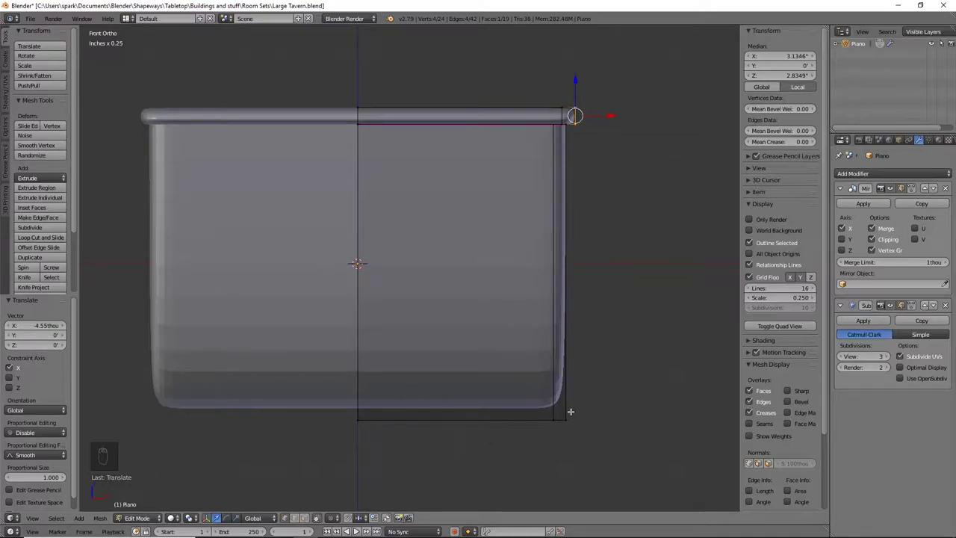
{"action": "key", "text": "ctrl+r"}
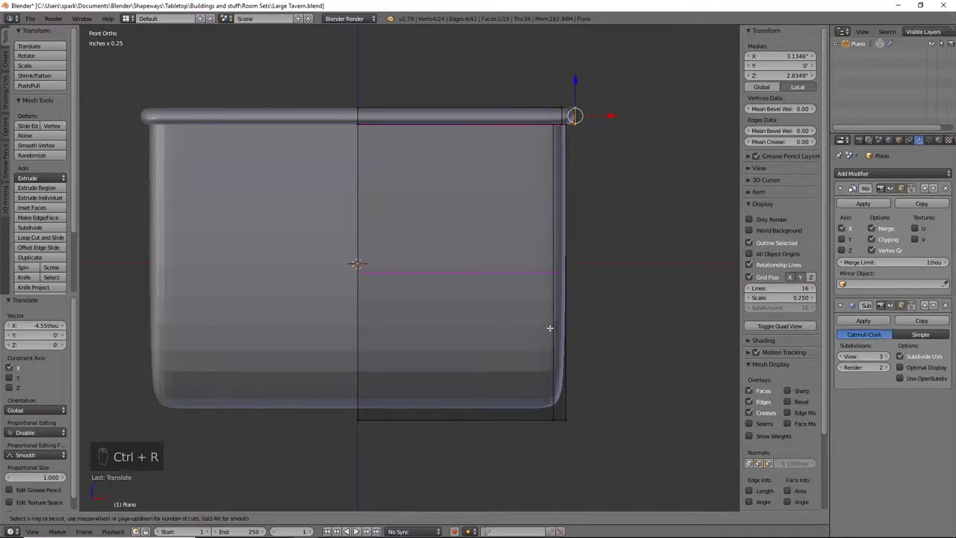
{"action": "left_click", "coordinate": [551, 328]}
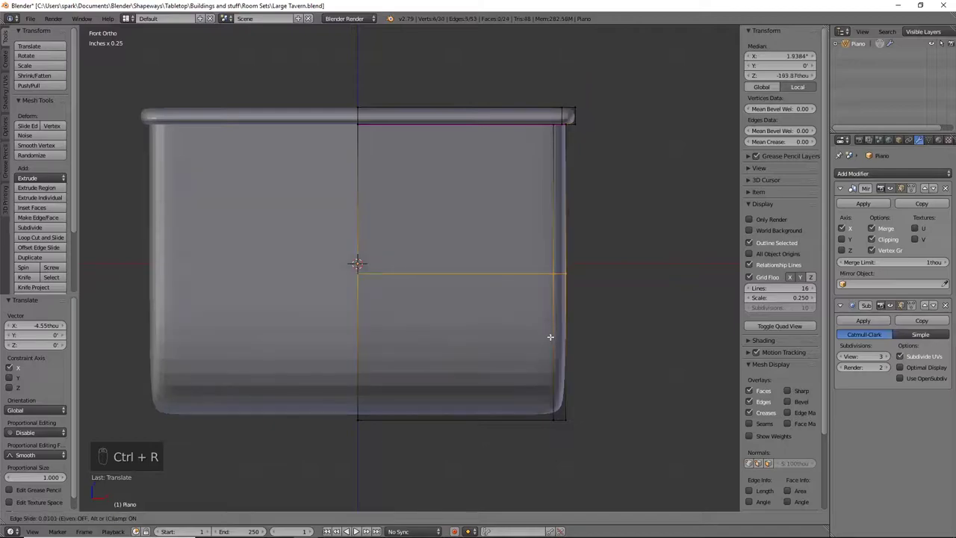
{"action": "left_click", "coordinate": [560, 445]}
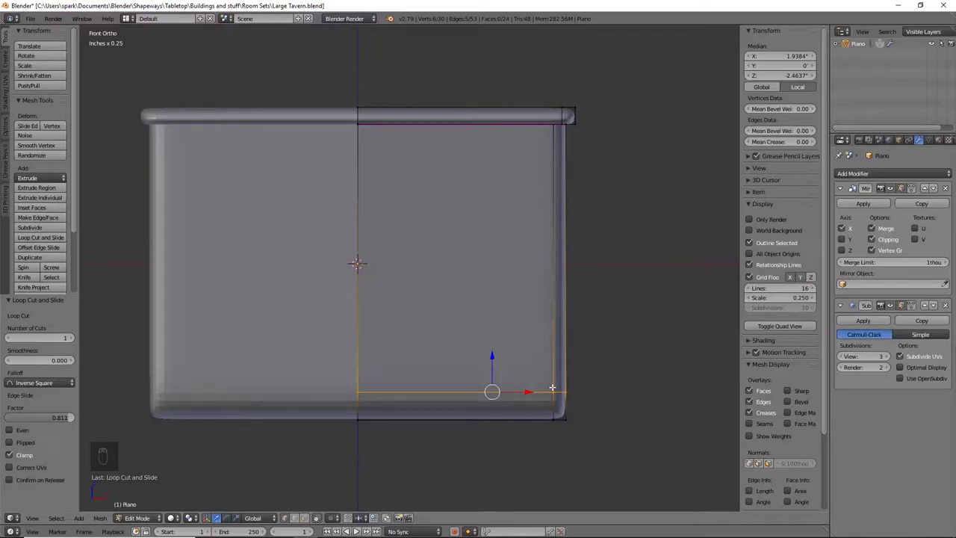
{"action": "key", "text": "ctrl+r"}
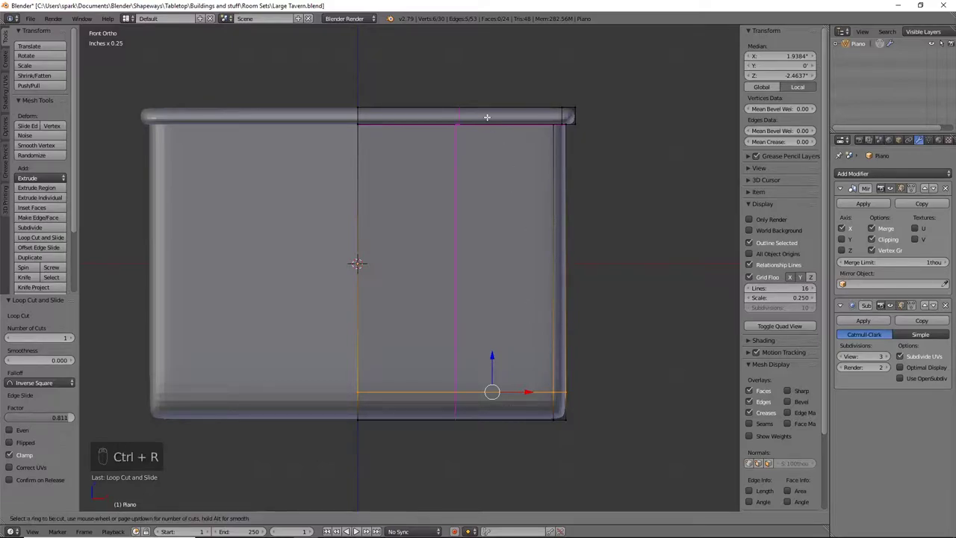
{"action": "left_click", "coordinate": [489, 118]}
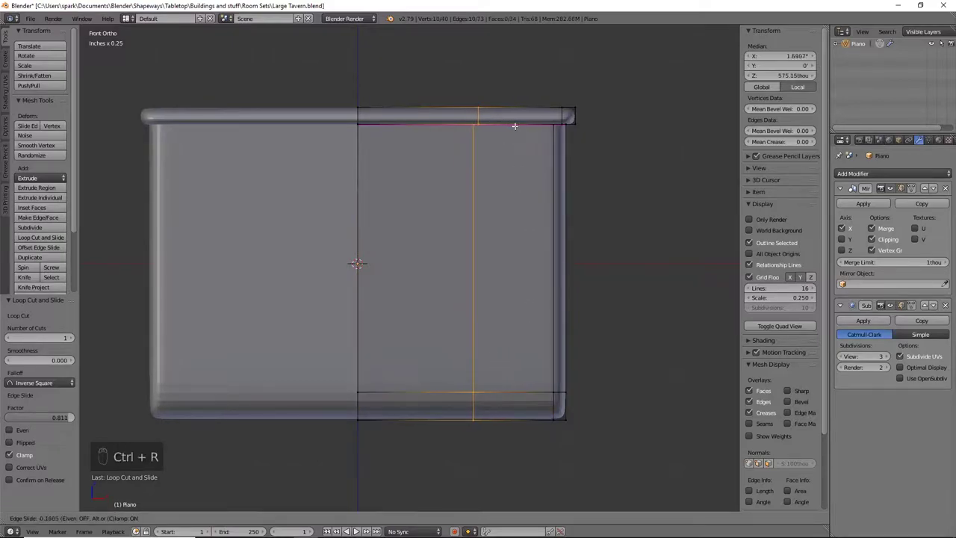
{"action": "left_click", "coordinate": [563, 144]}
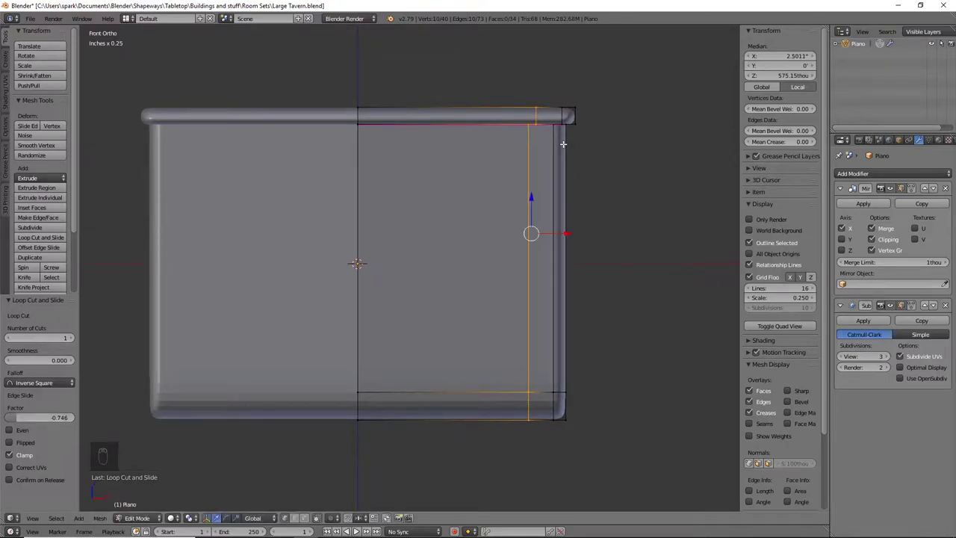
Add two evenly spaced horizontal loop cuts across the piano body and a third centred between them
{"action": "key", "text": "ctrl+r"}
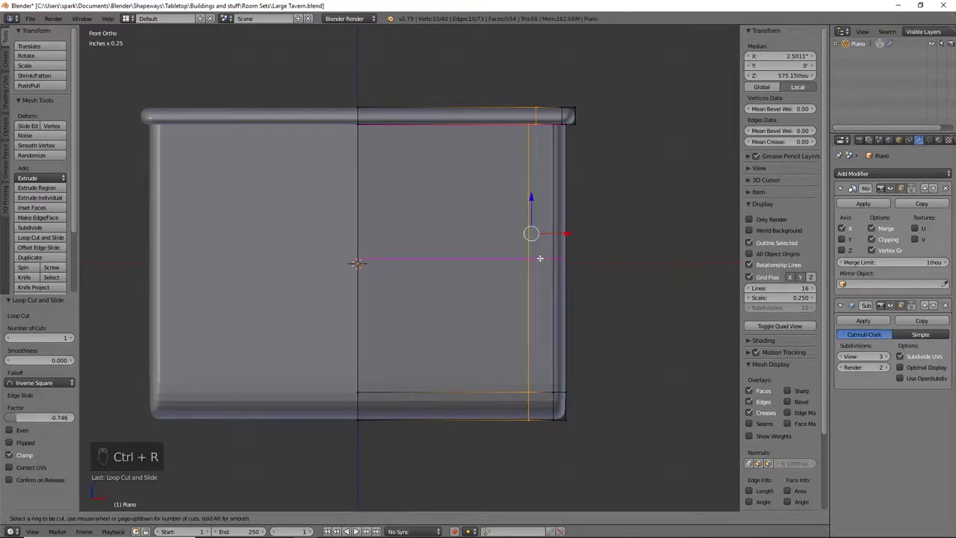
{"action": "scroll", "coordinate": [540, 259], "scroll_direction": "up", "scroll_amount": 1}
{"action": "left_click", "coordinate": [540, 258]}
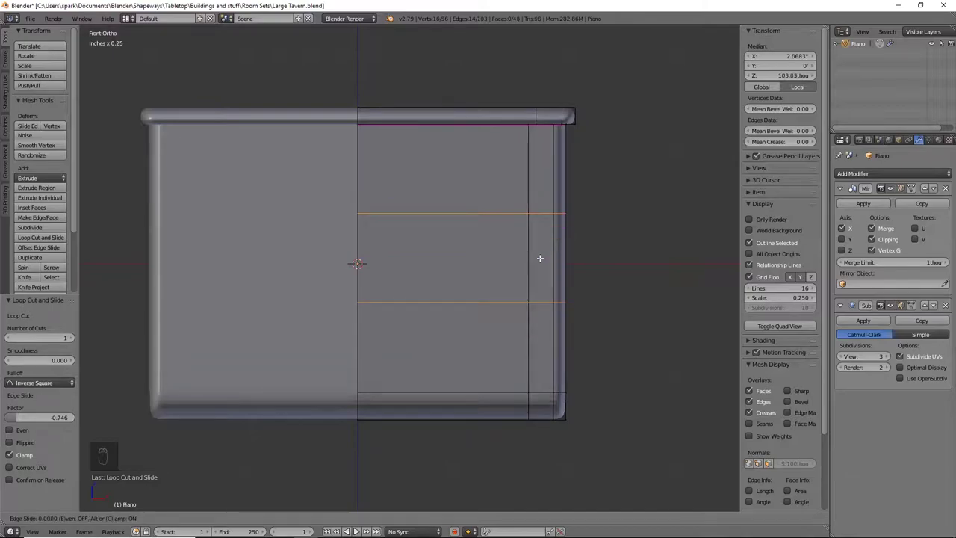
{"action": "left_click", "coordinate": [540, 259]}
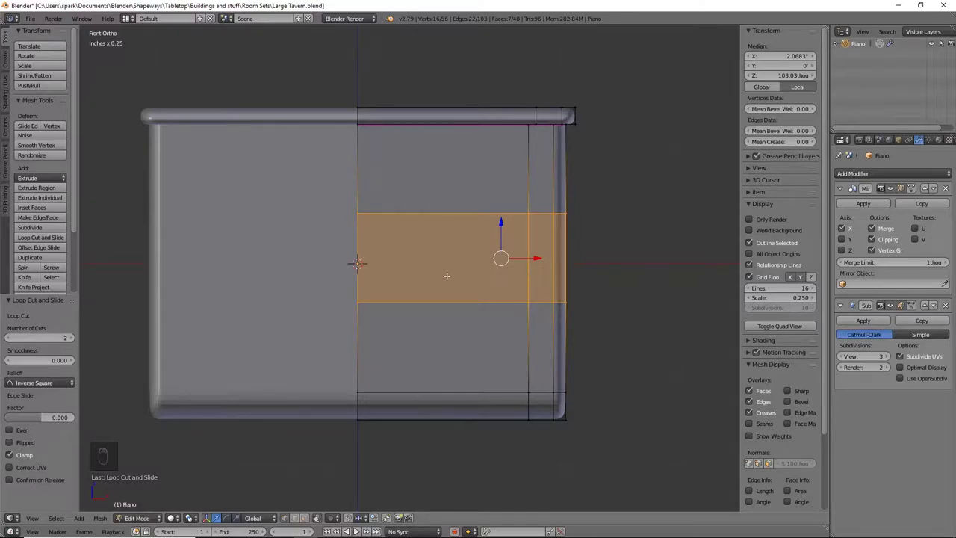
{"action": "key", "text": "ctrl+r"}
{"action": "left_click", "coordinate": [539, 257]}
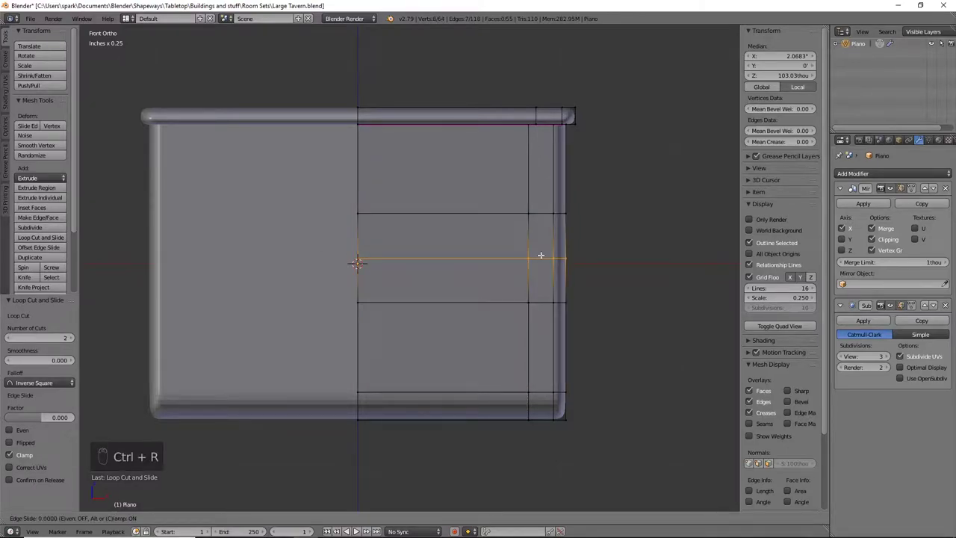
{"action": "left_click", "coordinate": [541, 256]}
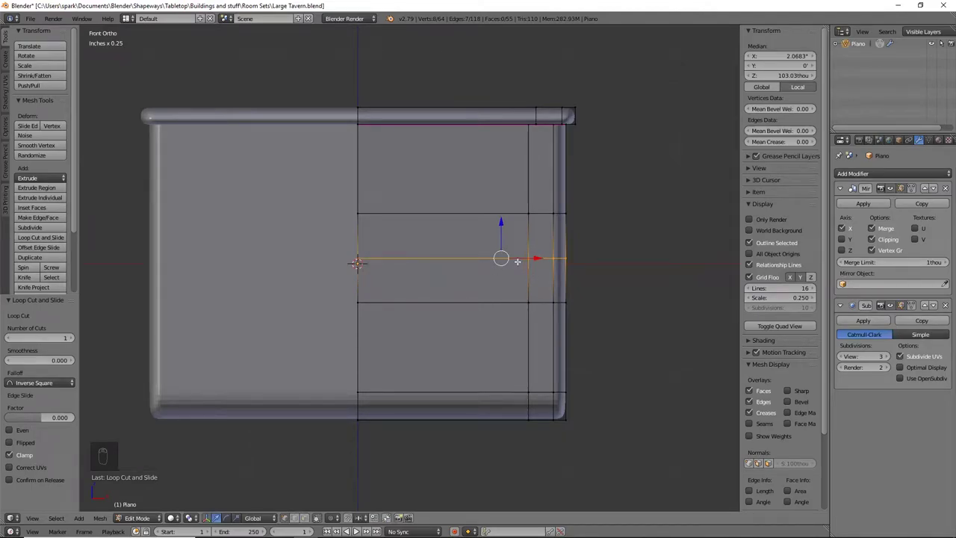
Select the body's front faces forming the outer column below the upper cut and the middle strip, and extrude them about 26.3 thou forward along Y
{"action": "key", "text": "a"}
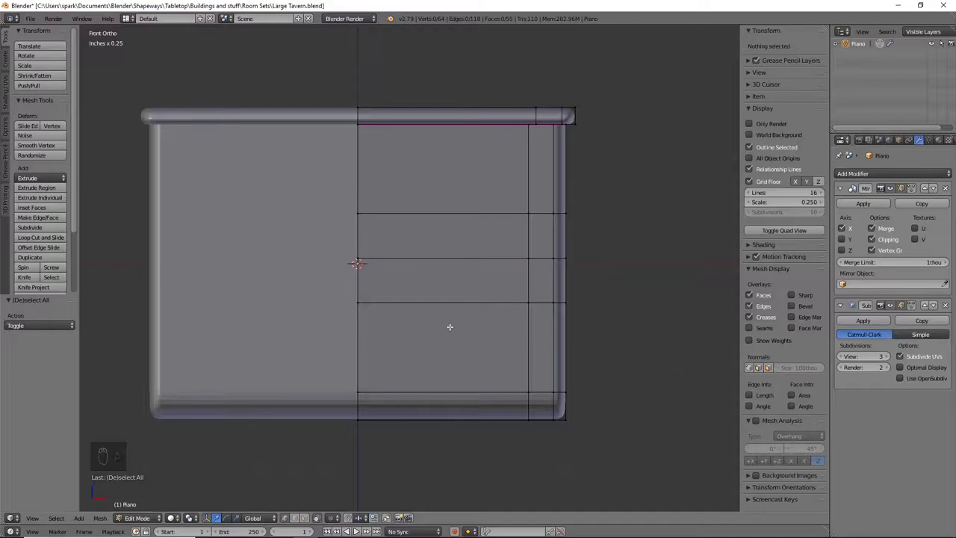
{"action": "right_click", "coordinate": [527, 214]}
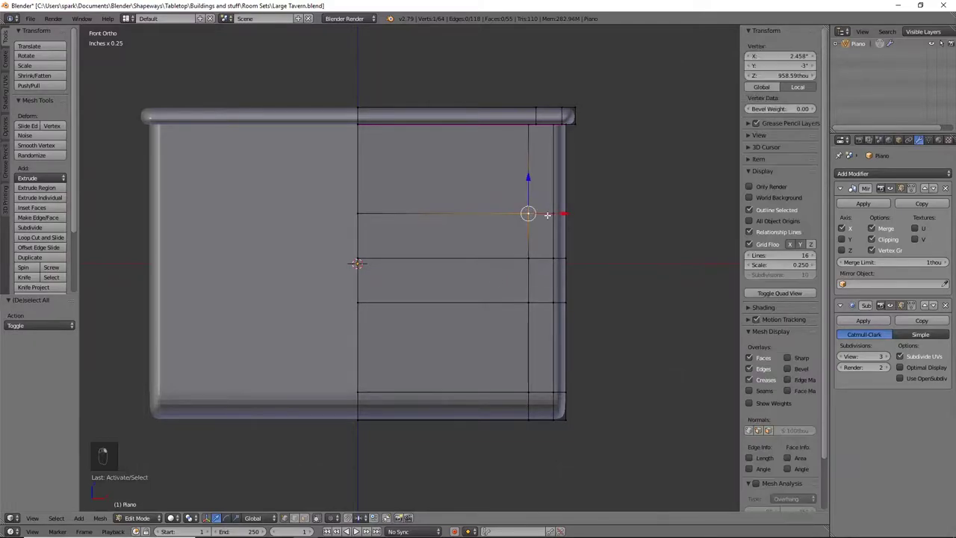
{"action": "right_click", "coordinate": [553, 214], "text": "shift"}
{"action": "right_click", "coordinate": [553, 256], "text": "shift"}
{"action": "right_click", "coordinate": [530, 259], "text": "shift"}
{"action": "left_click", "coordinate": [529, 302], "text": "shift"}
{"action": "left_click", "coordinate": [552, 303], "text": "shift"}
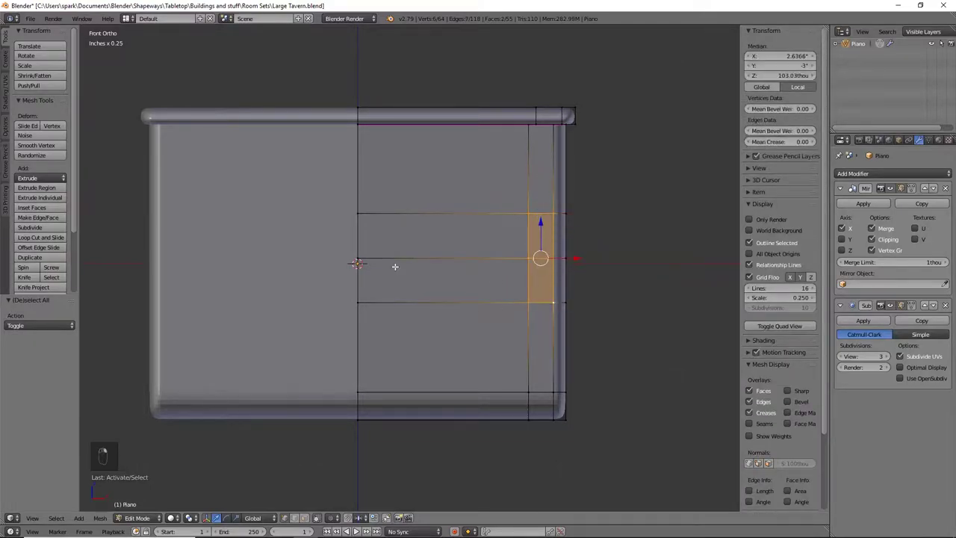
{"action": "left_click", "coordinate": [357, 258], "text": "shift"}
{"action": "left_click", "coordinate": [357, 303], "text": "shift"}
{"action": "left_click", "coordinate": [531, 393], "text": "shift"}
{"action": "left_click", "coordinate": [548, 394], "text": "shift"}
{"action": "left_click", "coordinate": [553, 418], "text": "shift"}
{"action": "left_click", "coordinate": [527, 417], "text": "shift"}
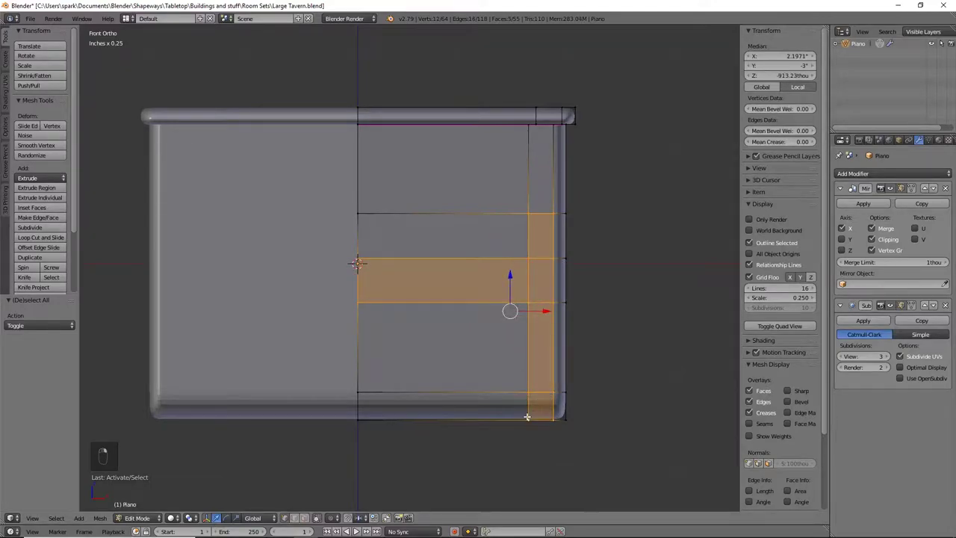
{"action": "key", "text": "KP_3"}
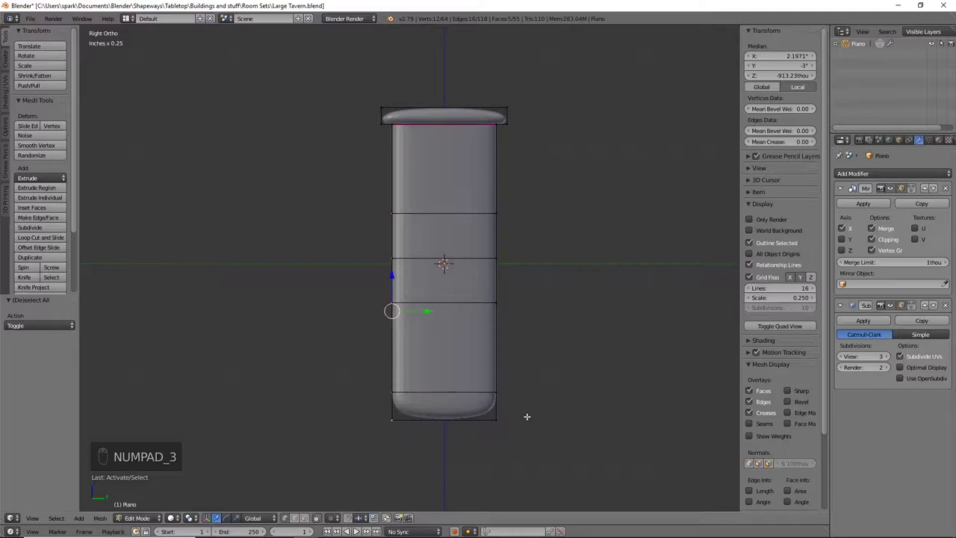
{"action": "middle_click_drag", "start_coordinate": [435, 376], "coordinate": [527, 379], "text": "shift"}
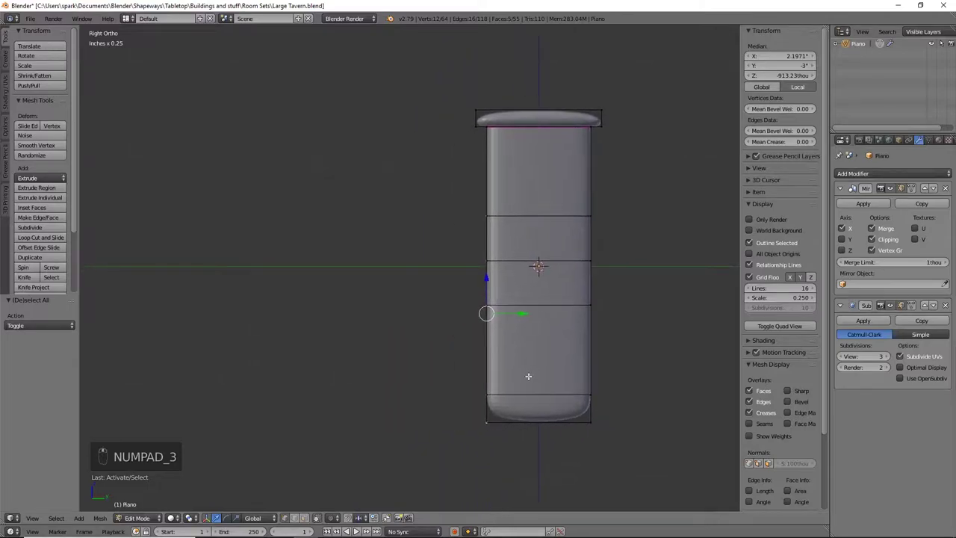
{"action": "key", "text": "e"}
{"action": "right_click", "coordinate": [532, 335]}
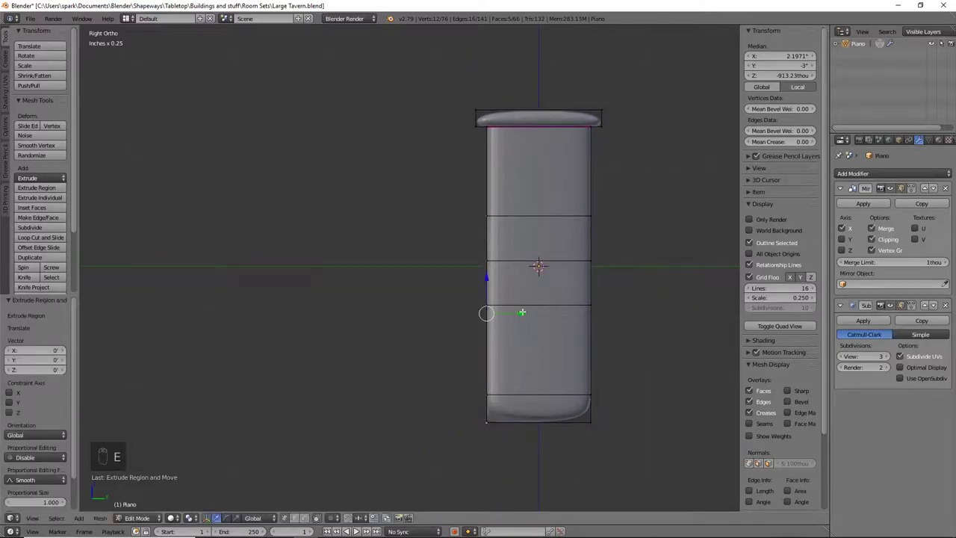
{"action": "key", "text": "g"}
{"action": "key", "text": "y"}
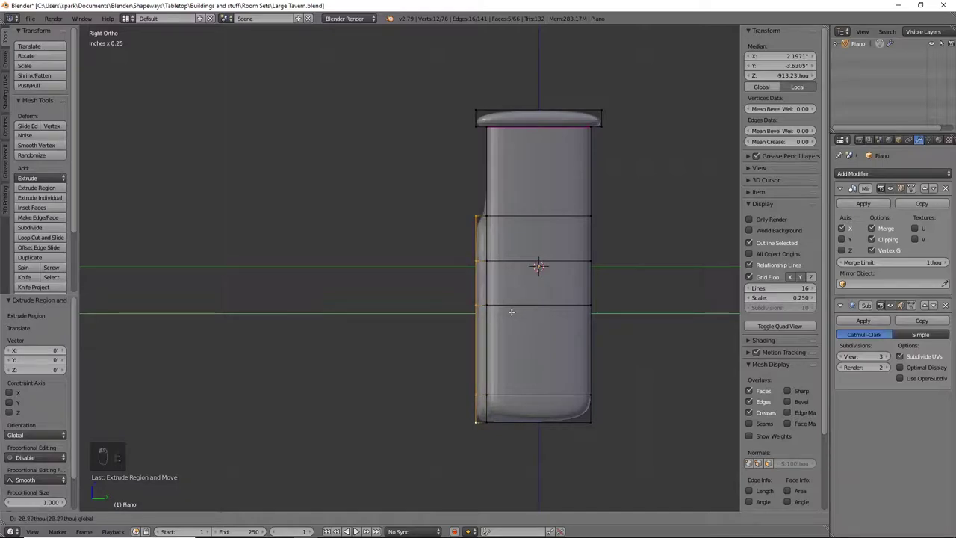
{"action": "left_click", "coordinate": [510, 312]}
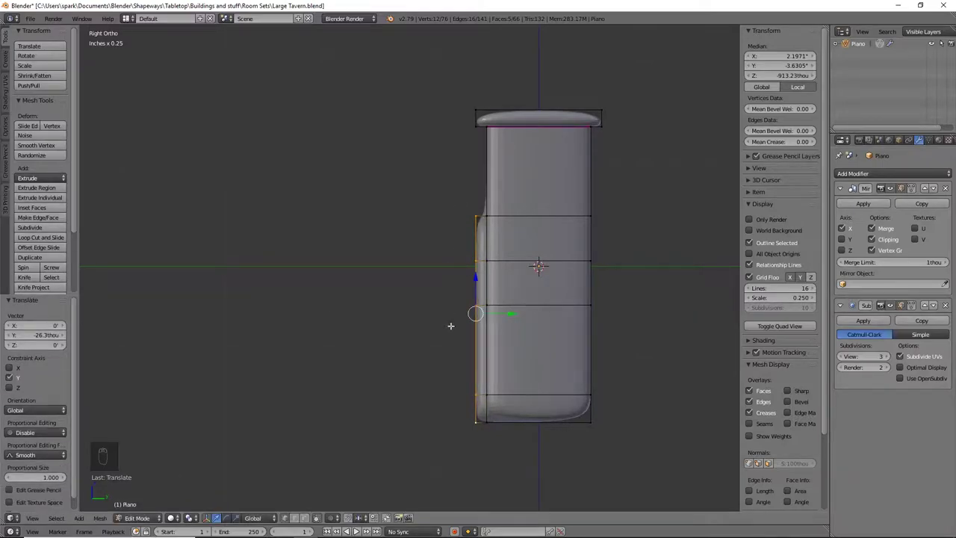
Deselect the column's top two vertices and extrude the remaining front faces about 32.2 thou further forward along Y
{"action": "middle_click_drag", "start_coordinate": [465, 416], "coordinate": [544, 420]}
{"action": "right_click", "coordinate": [546, 224], "text": "shift"}
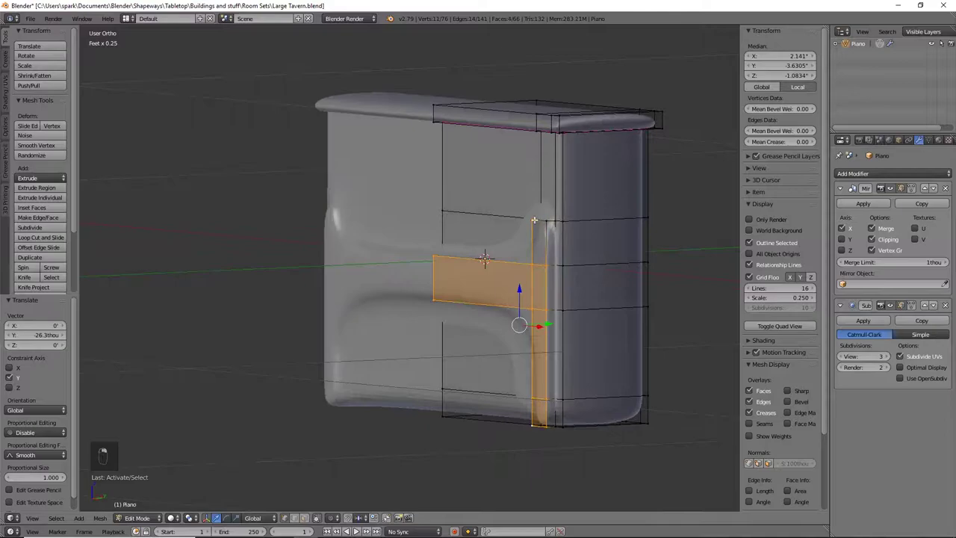
{"action": "right_click", "coordinate": [534, 220], "text": "shift"}
{"action": "middle_click_drag", "start_coordinate": [638, 389], "coordinate": [630, 355], "text": "shift"}
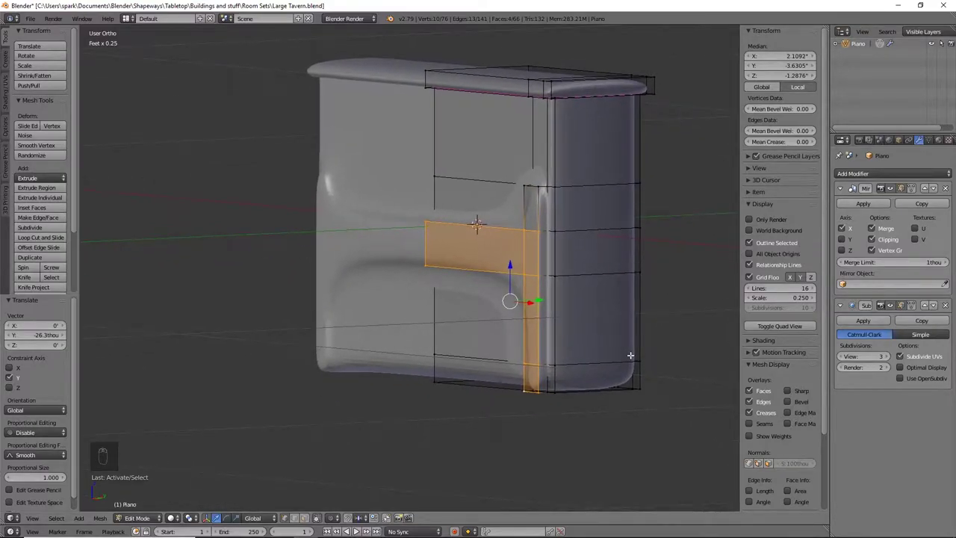
{"action": "key", "text": "KP_3"}
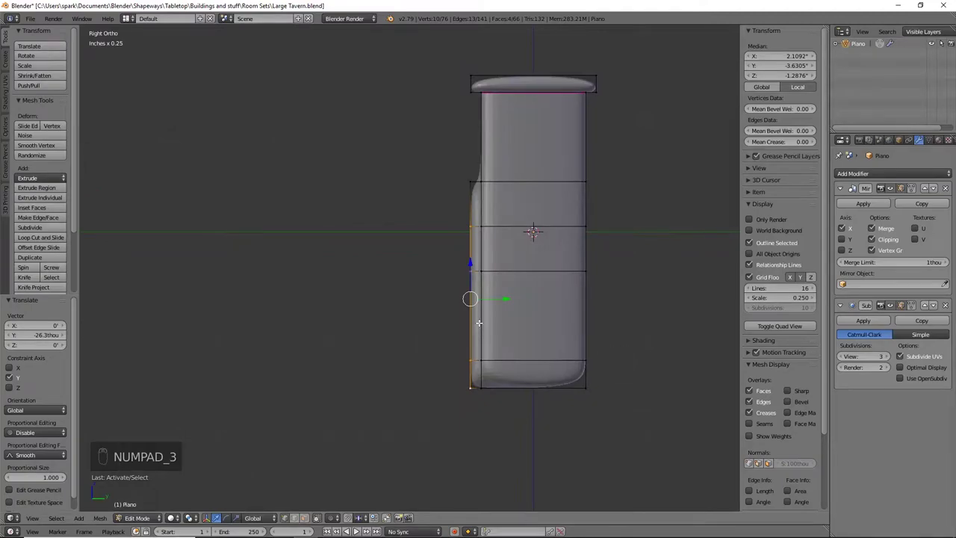
{"action": "middle_click_drag", "start_coordinate": [486, 308], "coordinate": [560, 301]}
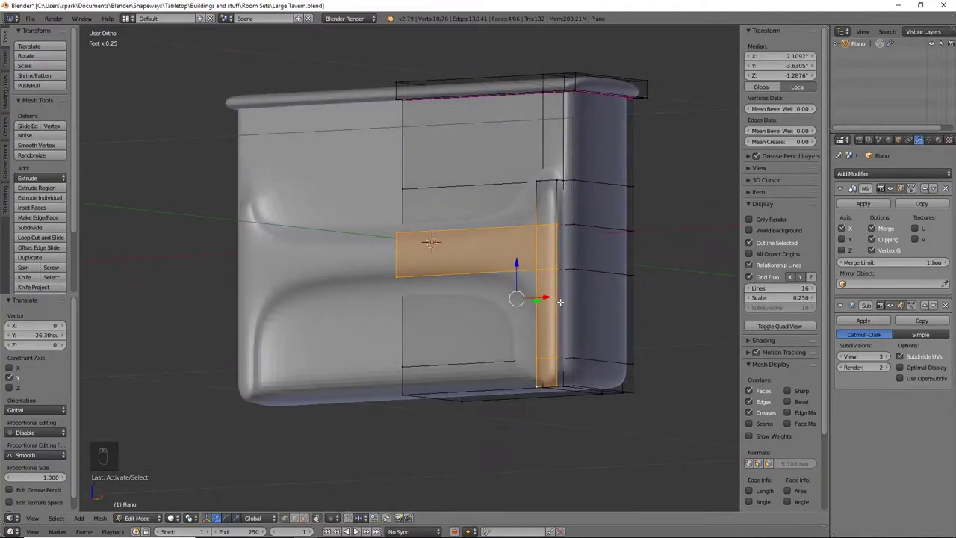
{"action": "key", "text": "KP_3"}
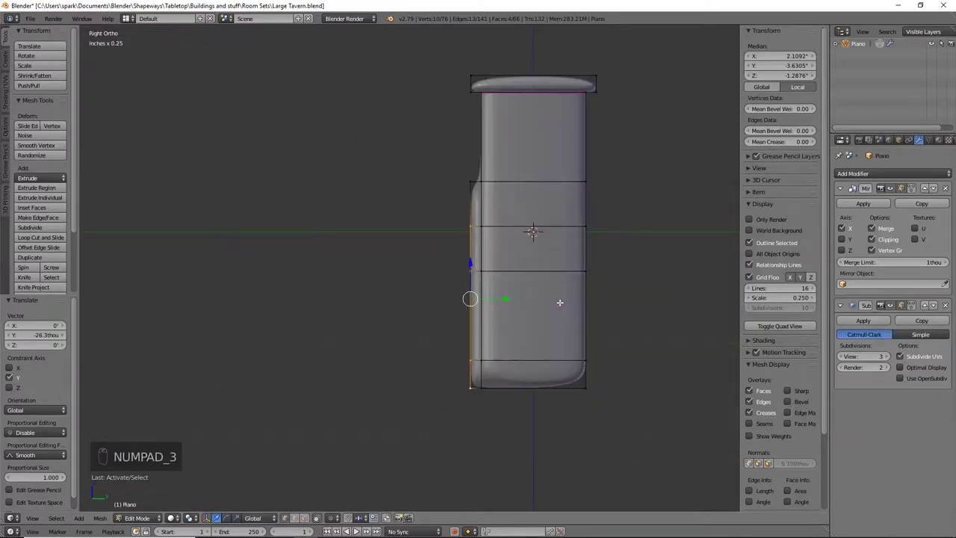
{"action": "key", "text": "e"}
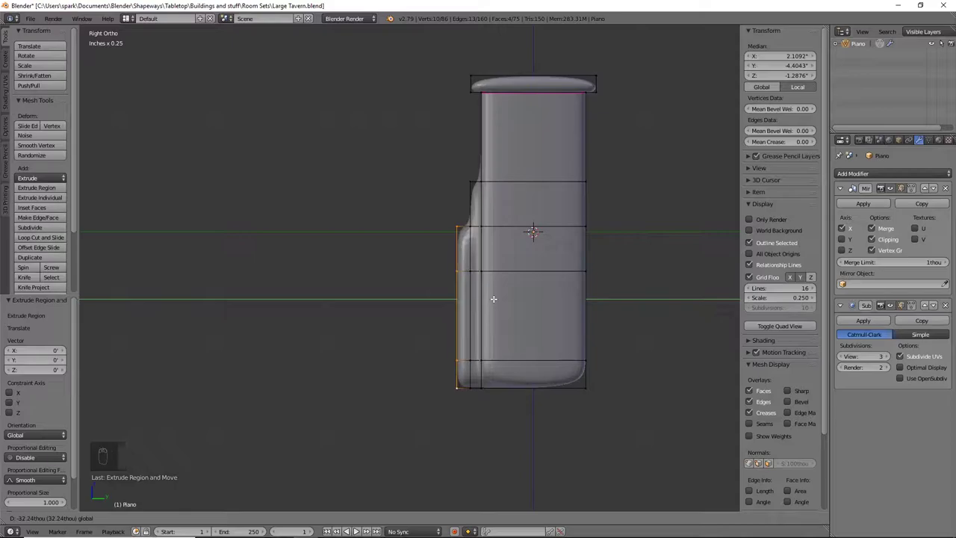
{"action": "left_click", "coordinate": [493, 299]}
In face selection, exclude the leg face between ledge and foot, and extrude the other selected faces about 64.5 thou forward along Y
{"action": "middle_click_drag", "start_coordinate": [492, 299], "coordinate": [508, 298]}
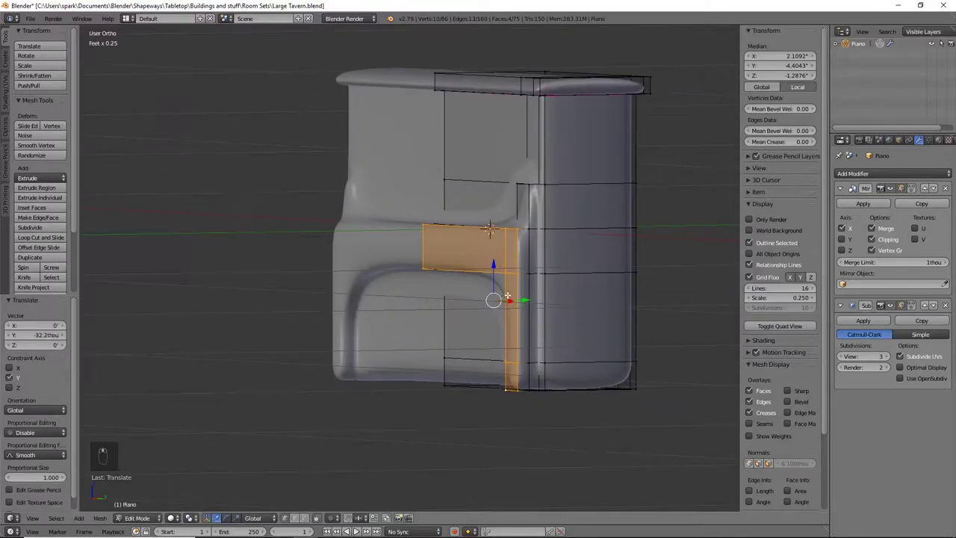
{"action": "left_click", "coordinate": [305, 519]}
{"action": "right_click", "coordinate": [510, 314], "text": "shift"}
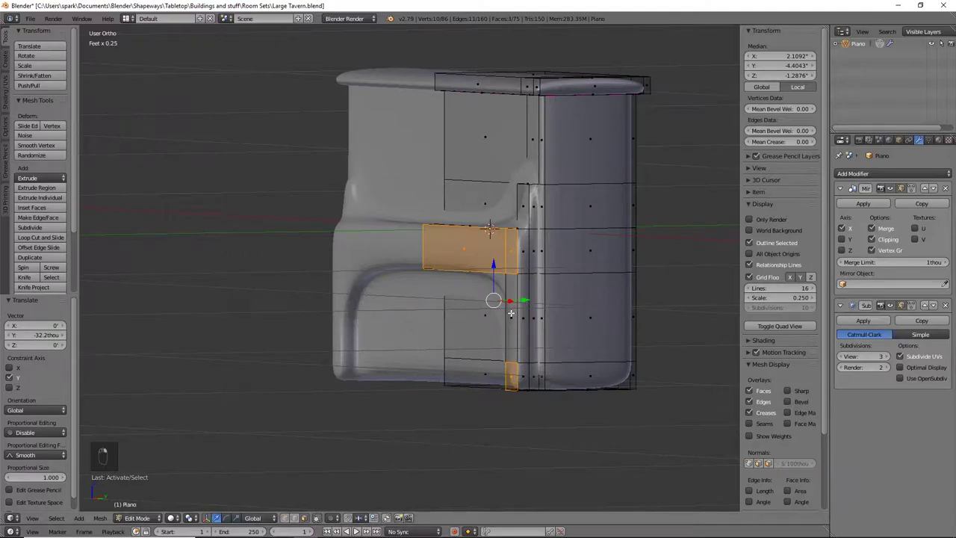
{"action": "key", "text": "KP_3"}
{"action": "key", "text": "e"}
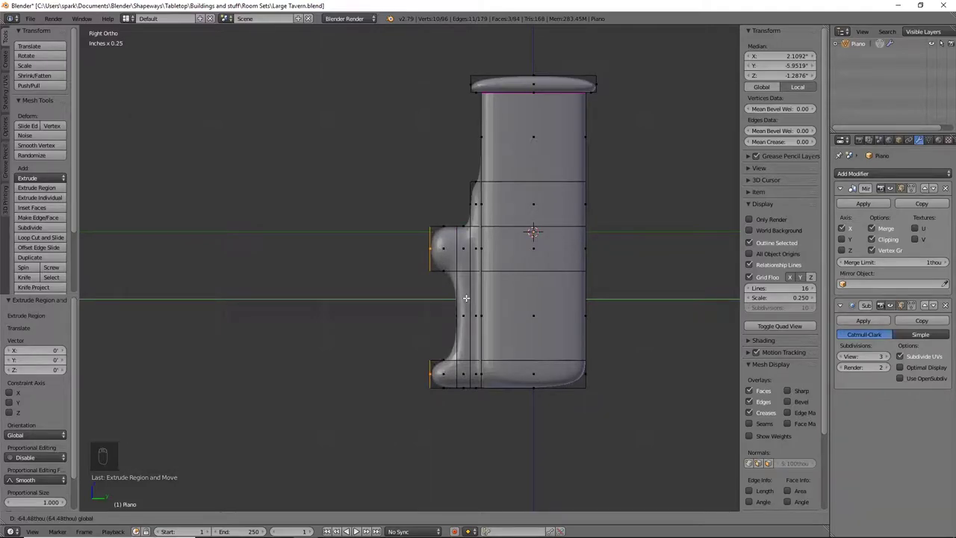
{"action": "left_click", "coordinate": [466, 298]}
Add a centred horizontal loop cut through the height of the protruding keyboard ledge
{"action": "scroll", "coordinate": [505, 400], "scroll_direction": "up", "scroll_amount": 2}
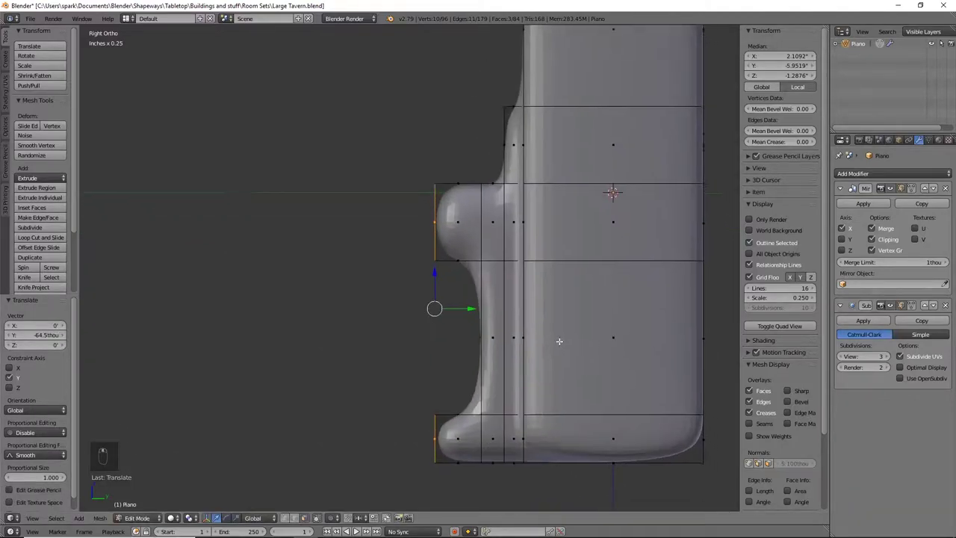
{"action": "middle_click_drag", "start_coordinate": [554, 337], "coordinate": [509, 326], "text": "shift"}
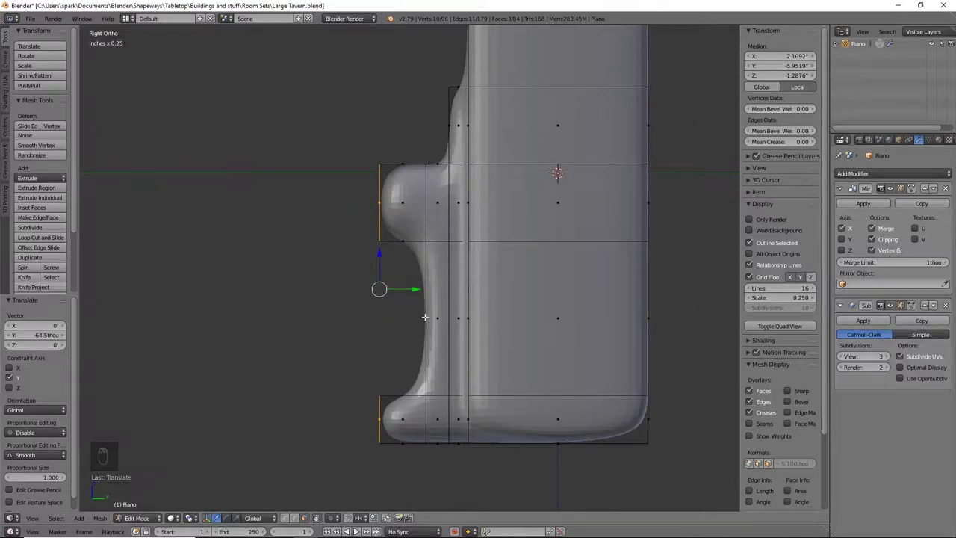
{"action": "middle_click_drag", "start_coordinate": [367, 305], "coordinate": [570, 392]}
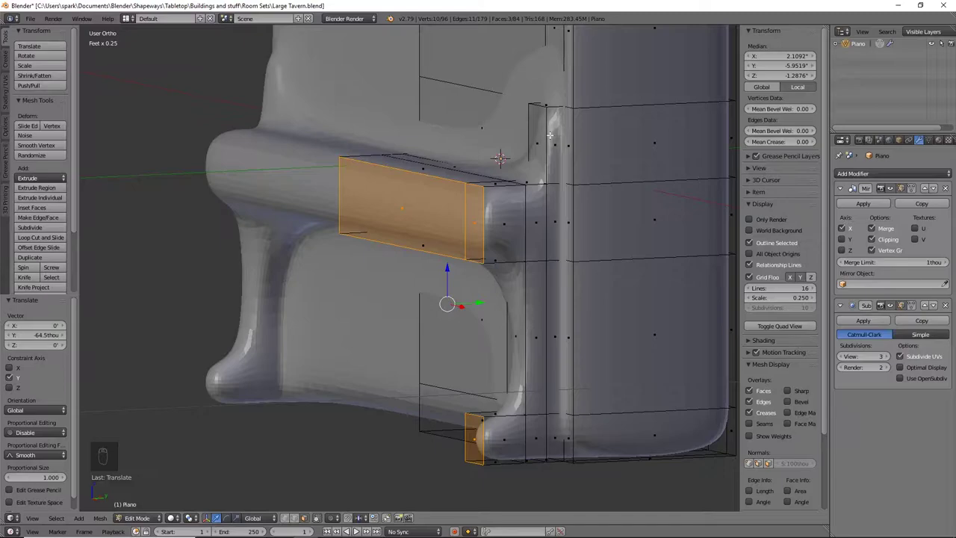
{"action": "middle_click_drag", "start_coordinate": [550, 136], "coordinate": [439, 264]}
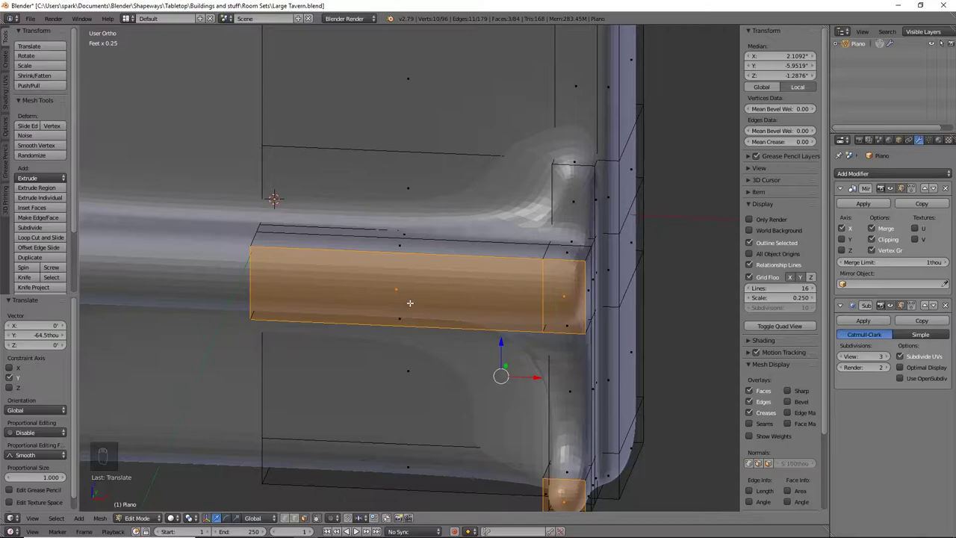
{"action": "key", "text": "ctrl+r"}
{"action": "left_click", "coordinate": [555, 298]}
{"action": "right_click", "coordinate": [557, 299]}
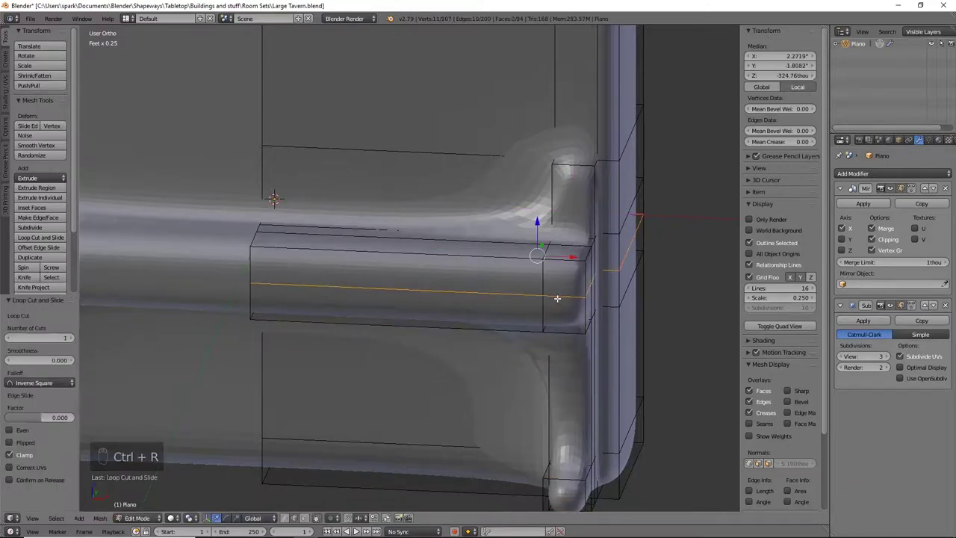
Delete the keyboard ledge's long upper front edge and the leftover vertex at its mirrored centre end
{"action": "right_click", "coordinate": [341, 245]}
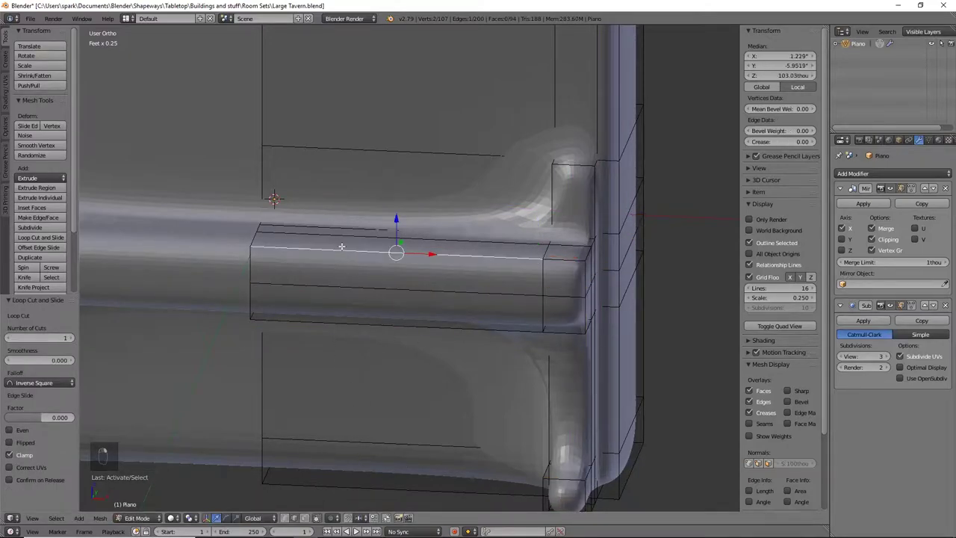
{"action": "key", "text": "x"}
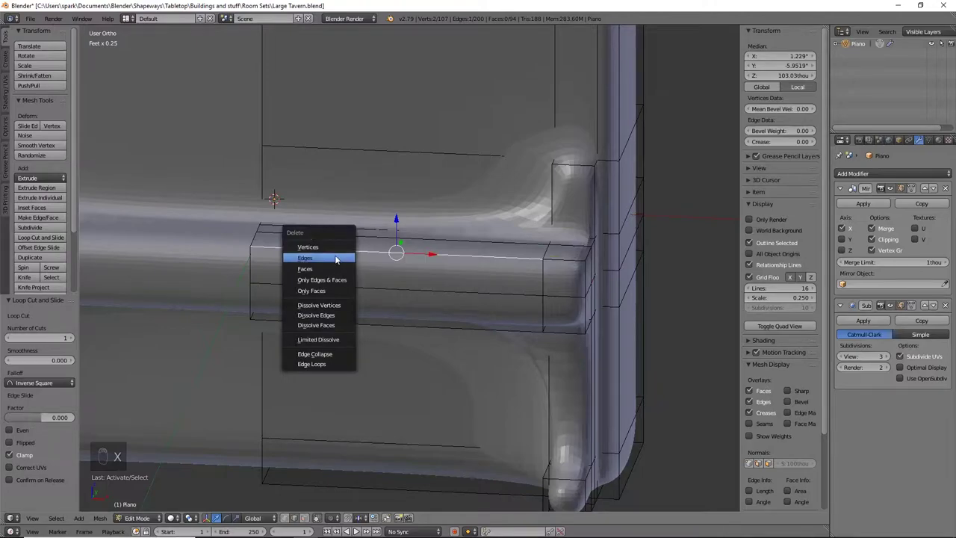
{"action": "left_click", "coordinate": [336, 257]}
{"action": "middle_click_drag", "start_coordinate": [386, 330], "coordinate": [420, 391]}
{"action": "left_click", "coordinate": [286, 518]}
{"action": "right_click", "coordinate": [317, 273]}
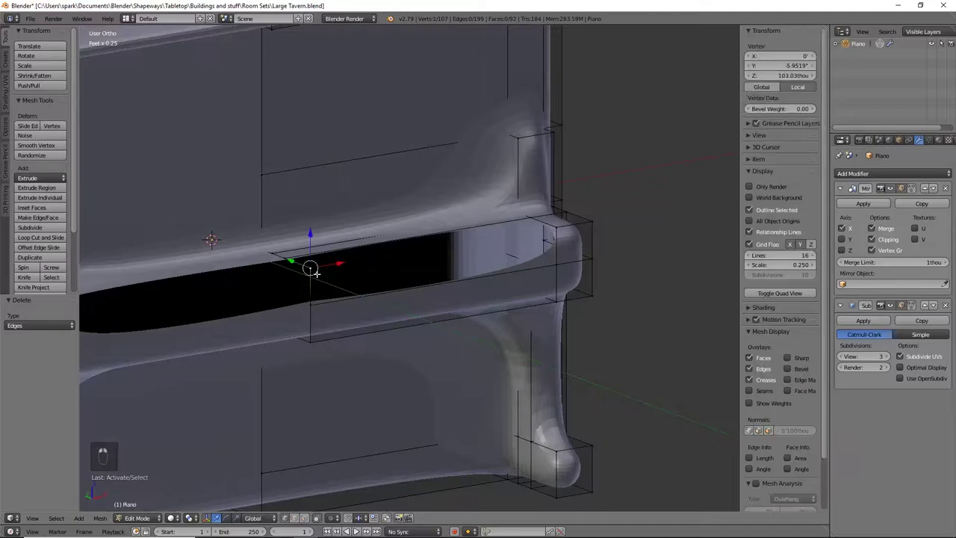
{"action": "key", "text": "x"}
{"action": "left_click", "coordinate": [384, 273]}
Select the opening's rear upper edge and extrude it about 52.5 thou straight down along Z to the level of the middle cut
{"action": "middle_click_drag", "start_coordinate": [383, 273], "coordinate": [519, 219]}
{"action": "right_click", "coordinate": [519, 218]}
{"action": "right_click", "coordinate": [309, 249], "text": "shift"}
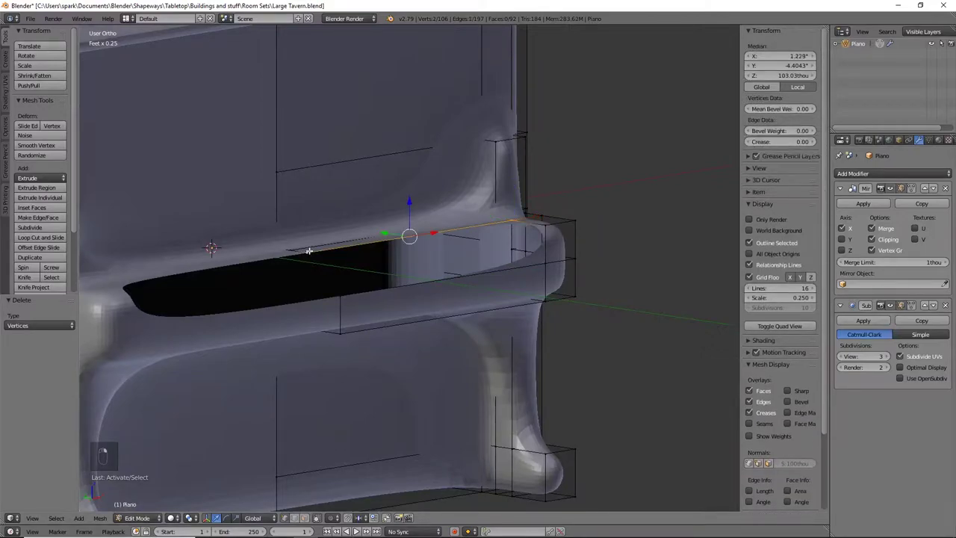
{"action": "key", "text": "KP_1"}
{"action": "key", "text": "e"}
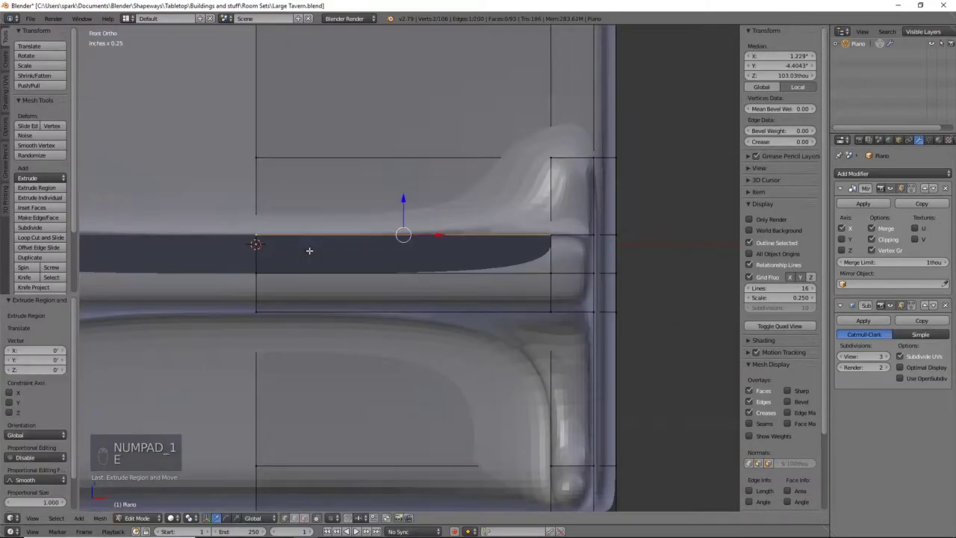
{"action": "key", "text": "z"}
{"action": "key", "text": "e"}
{"action": "key", "text": "z"}
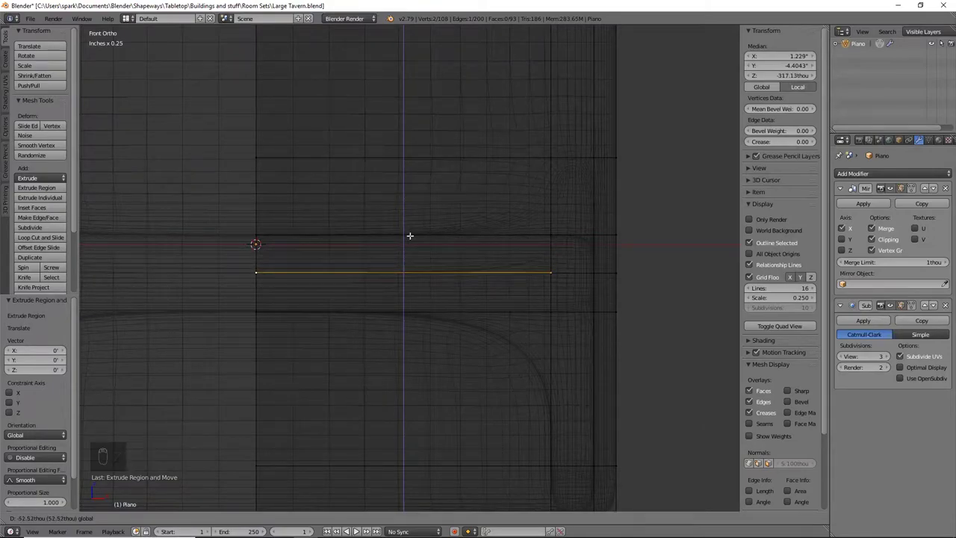
{"action": "left_click", "coordinate": [410, 236]}
Fill a horizontal face between the lowered rear edge and the ledge's front edge to form the keyboard bed
{"action": "middle_click_drag", "start_coordinate": [429, 250], "coordinate": [552, 261]}
{"action": "right_click", "coordinate": [553, 261], "text": "shift"}
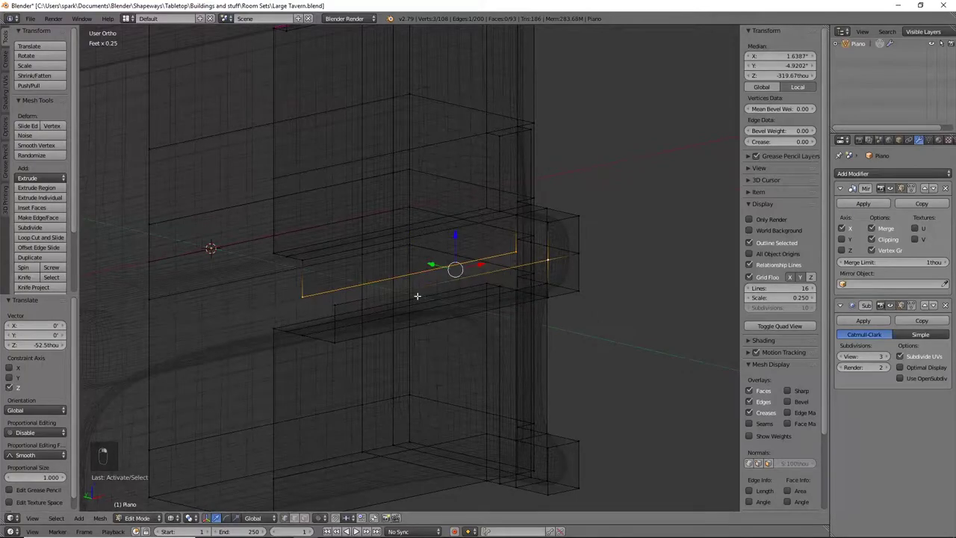
{"action": "right_click", "coordinate": [339, 306], "text": "shift"}
{"action": "key", "text": "f"}
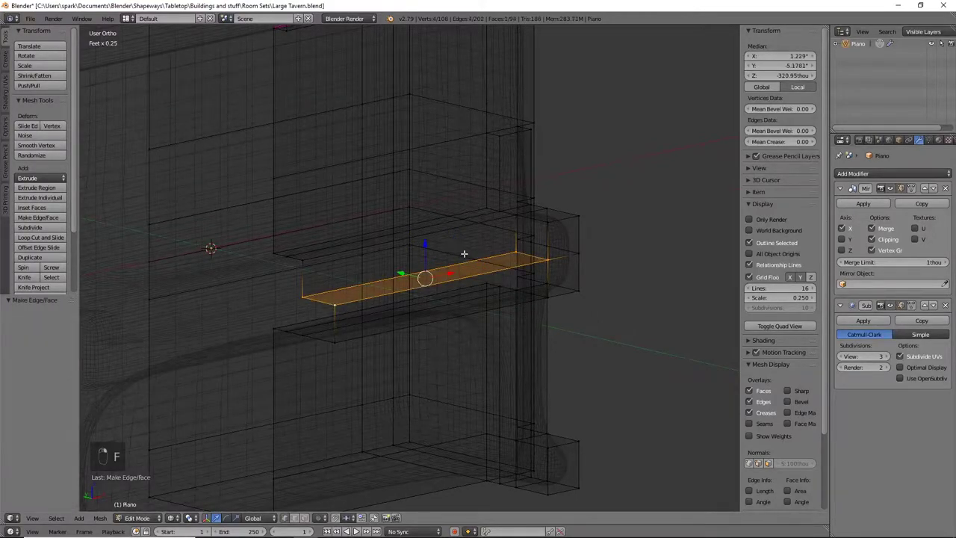
Fill the vertical end face that closes the outer side of the keyboard recess, and return to solid shading
{"action": "middle_click_drag", "start_coordinate": [507, 262], "coordinate": [456, 291], "text": "shift"}
{"action": "right_click", "coordinate": [469, 249]}
{"action": "right_click", "coordinate": [499, 257], "text": "shift"}
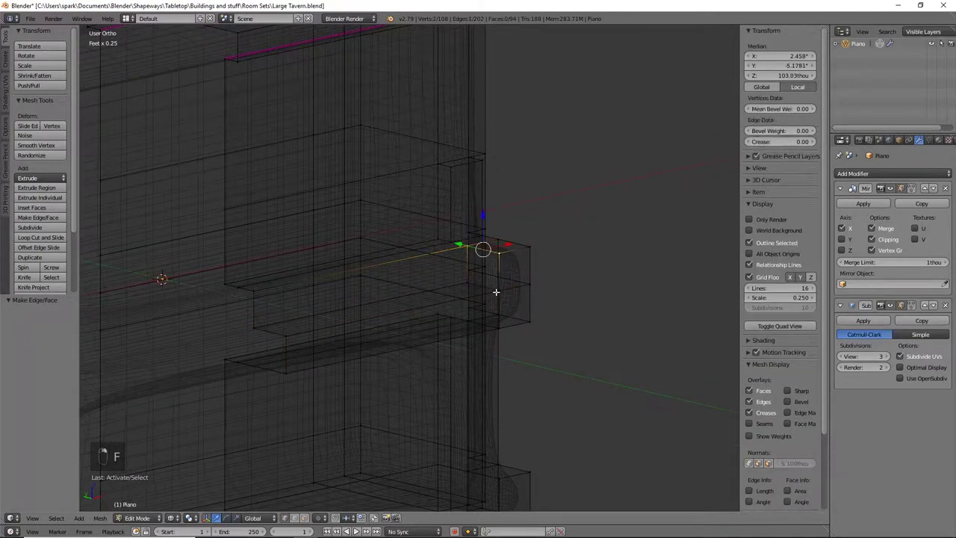
{"action": "key", "text": "f"}
{"action": "key", "text": "z"}
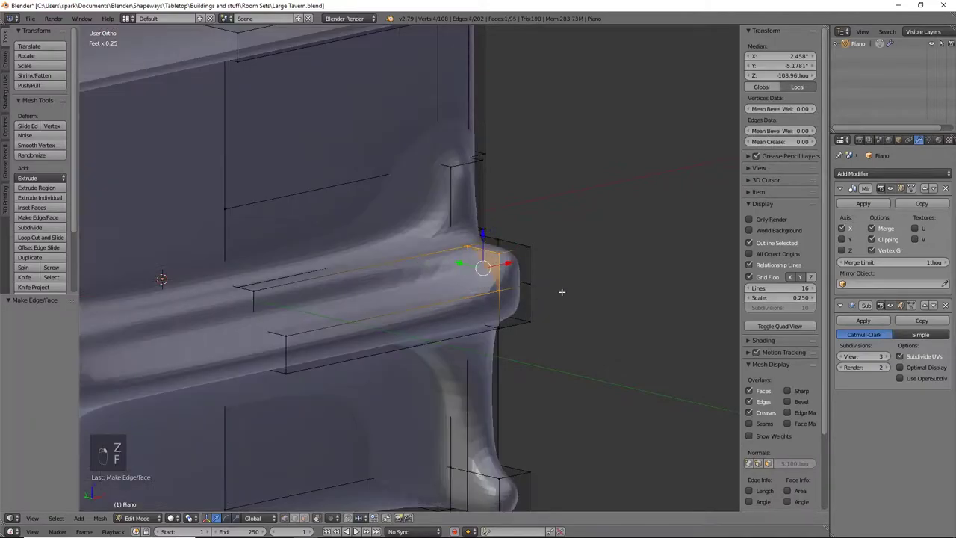
Turn off the subdivision preview, extrude the keyboard bed face in place and scale the new face to about 0.961
{"action": "middle_click_drag", "start_coordinate": [562, 292], "coordinate": [408, 331]}
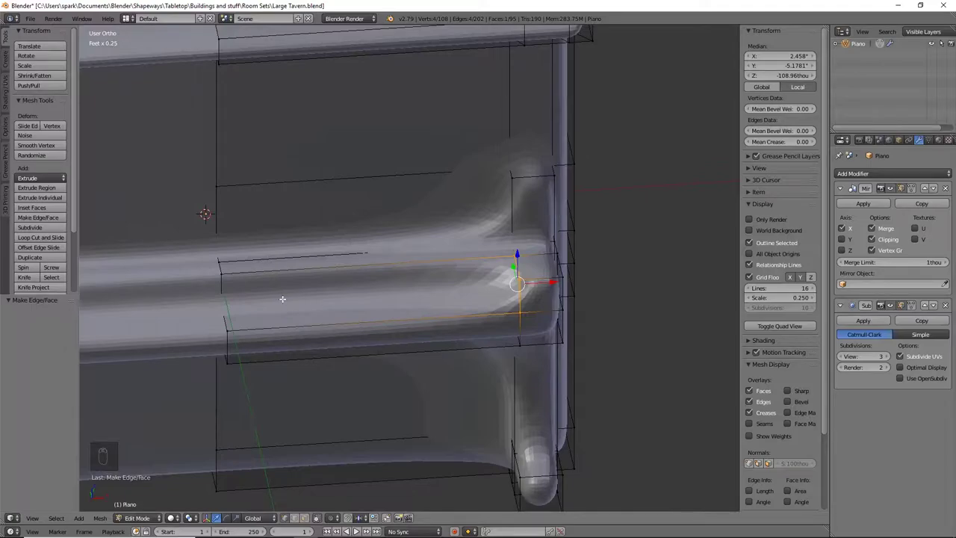
{"action": "right_click", "coordinate": [521, 315]}
{"action": "key", "text": "z"}
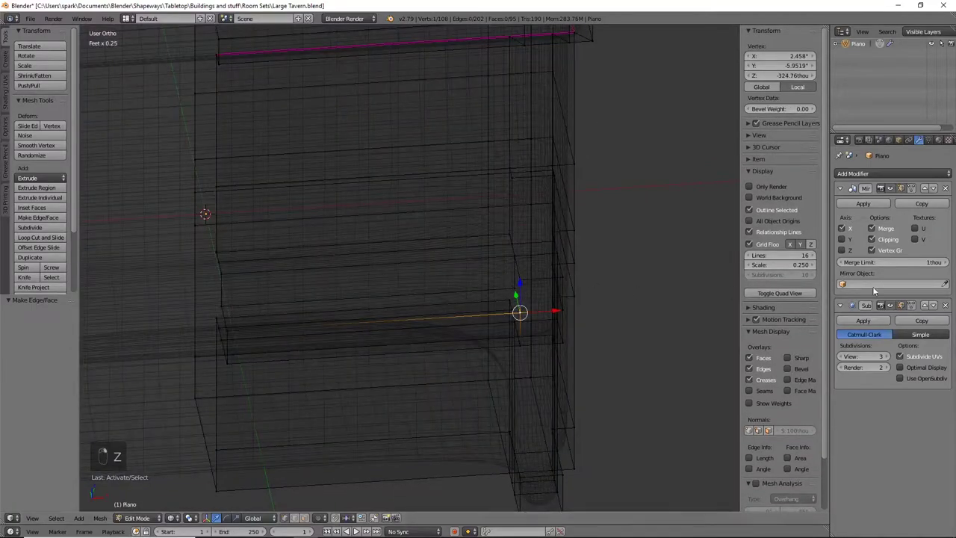
{"action": "key", "text": "z"}
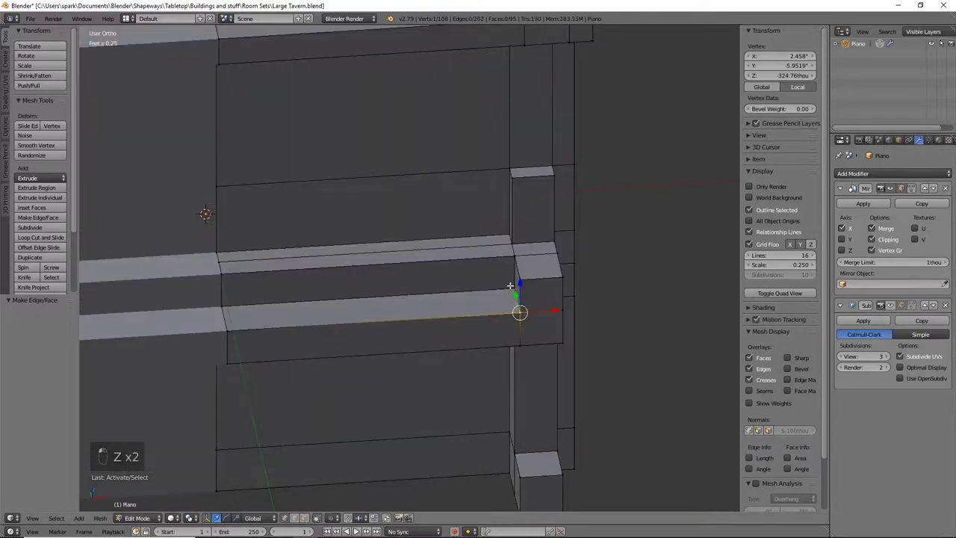
{"action": "right_click", "coordinate": [510, 286], "text": "shift"}
{"action": "right_click", "coordinate": [216, 305], "text": "shift"}
{"action": "right_click", "coordinate": [227, 329], "text": "shift"}
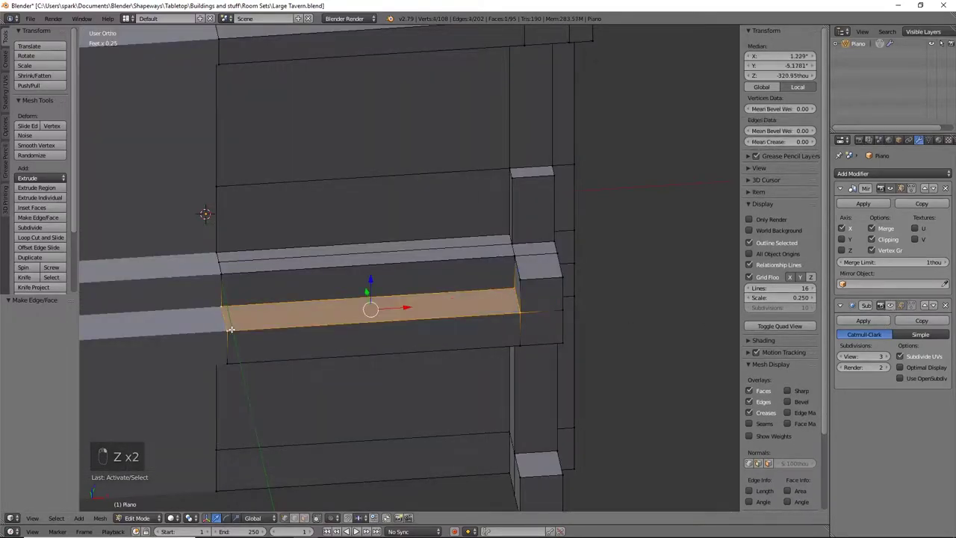
{"action": "key", "text": "e"}
{"action": "right_click", "coordinate": [476, 354]}
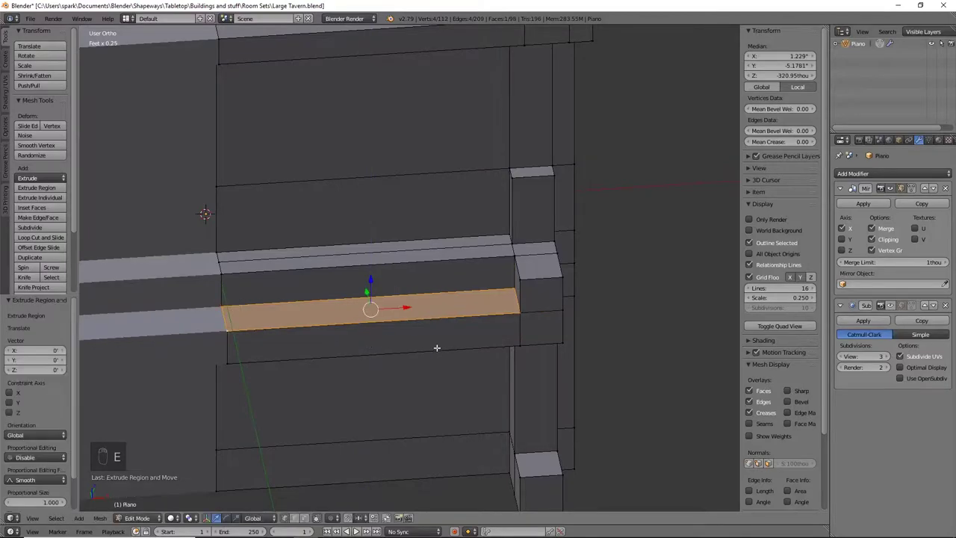
{"action": "key", "text": "s"}
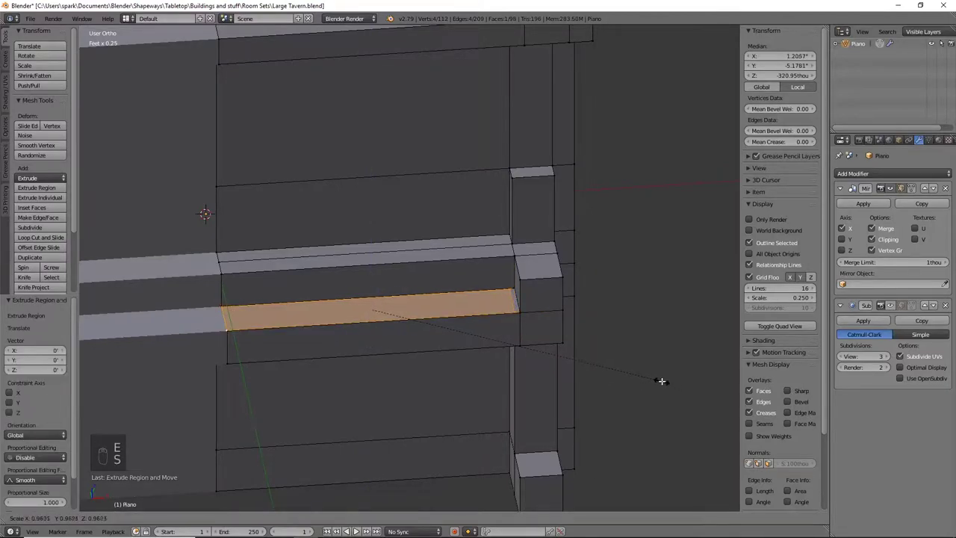
{"action": "left_click", "coordinate": [654, 378]}
Scale the inset keyboard face to about 0.883 along Y and shift it about 2.32 thou along Y
{"action": "middle_click_drag", "start_coordinate": [486, 326], "coordinate": [583, 317]}
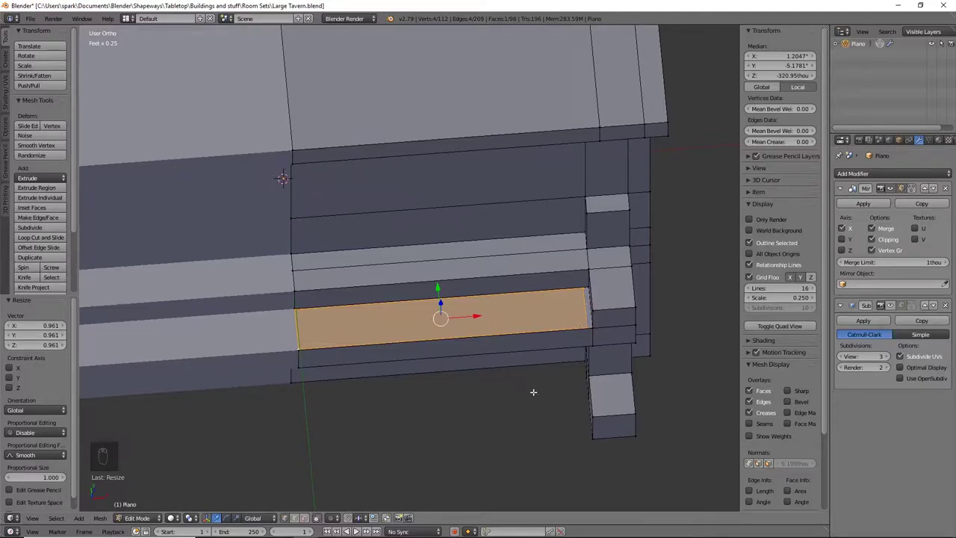
{"action": "key", "text": "s"}
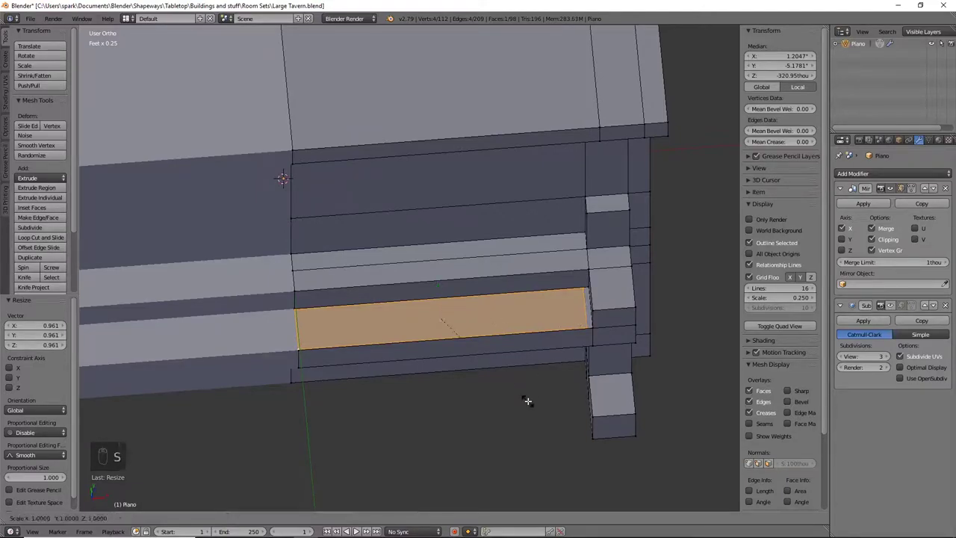
{"action": "key", "text": "y"}
{"action": "left_click", "coordinate": [478, 353]}
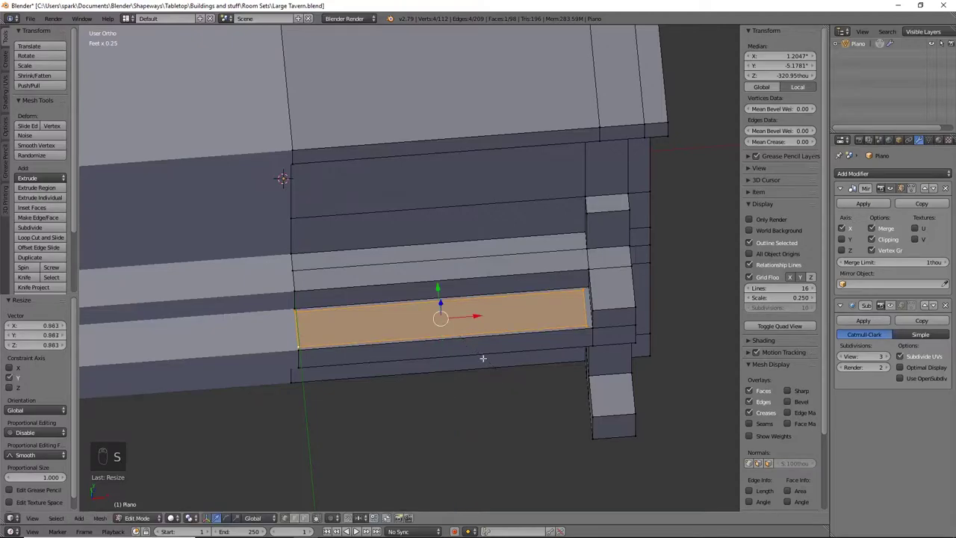
{"action": "key", "text": "g"}
{"action": "key", "text": "y"}
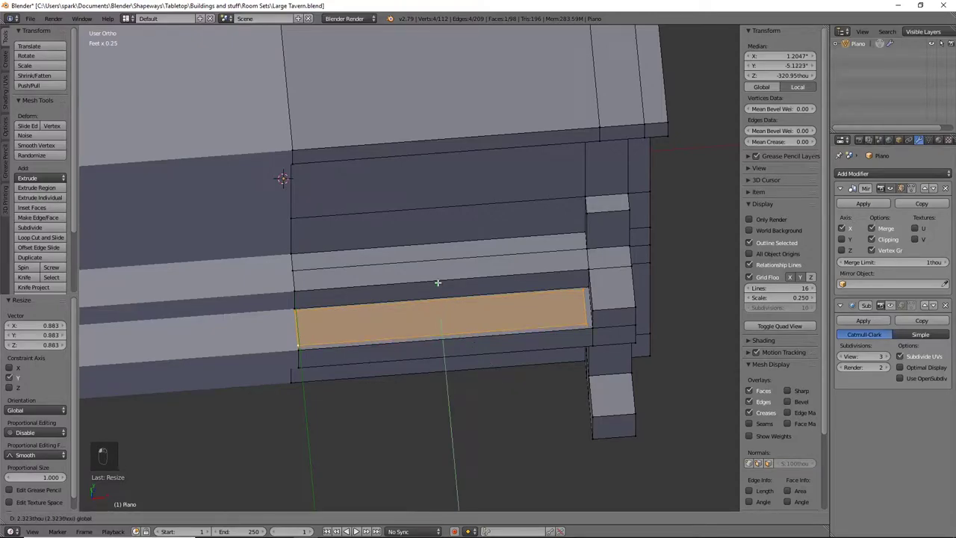
{"action": "left_click", "coordinate": [438, 282]}
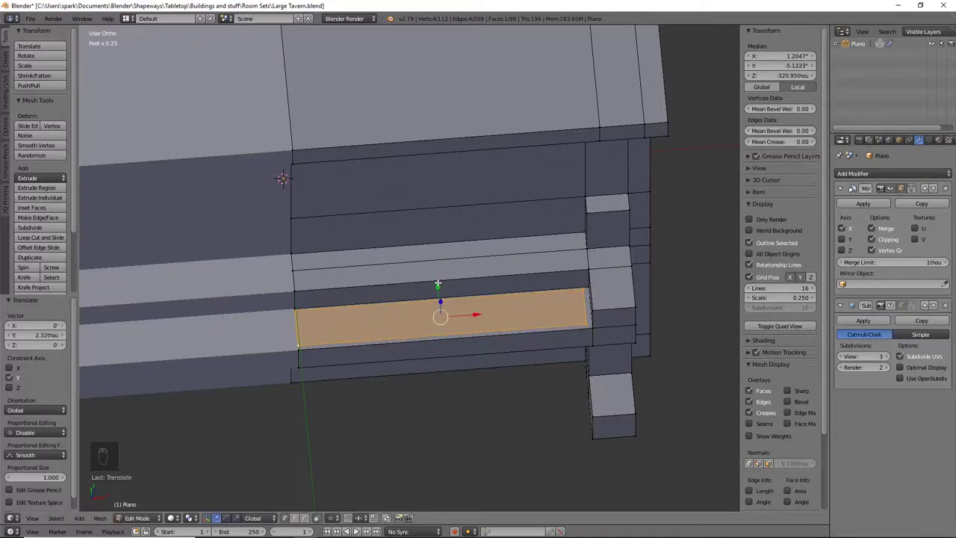
Extrude the inset keyboard face about 10.1 thou upward along Z to form the raised key block
{"action": "middle_click_drag", "start_coordinate": [438, 282], "coordinate": [531, 305]}
{"action": "key", "text": "e"}
{"action": "right_click", "coordinate": [530, 303]}
{"action": "key", "text": "e"}
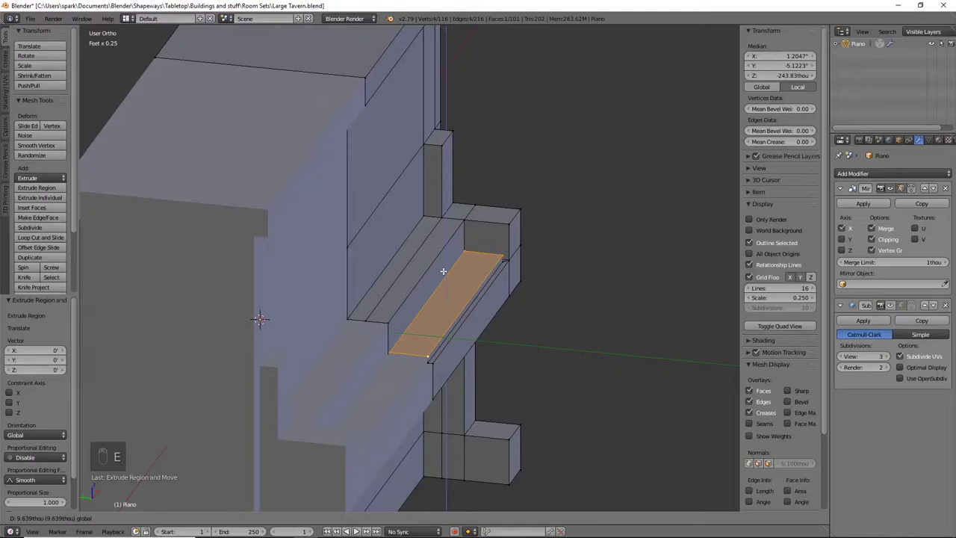
{"action": "left_click", "coordinate": [443, 271]}
{"action": "mouse_move", "coordinate": [501, 384]}
{"action": "middle_mouse_down"}
{"action": "mouse_move", "coordinate": [447, 359]}
{"action": "mouse_move", "coordinate": [376, 384]}
{"action": "mouse_move", "coordinate": [421, 365]}
{"action": "mouse_move", "coordinate": [393, 345]}
{"action": "mouse_move", "coordinate": [478, 335]}
{"action": "mouse_move", "coordinate": [451, 341]}
{"action": "middle_mouse_up"}
{"action": "key", "text": "z"}
{"action": "key", "text": "z"}
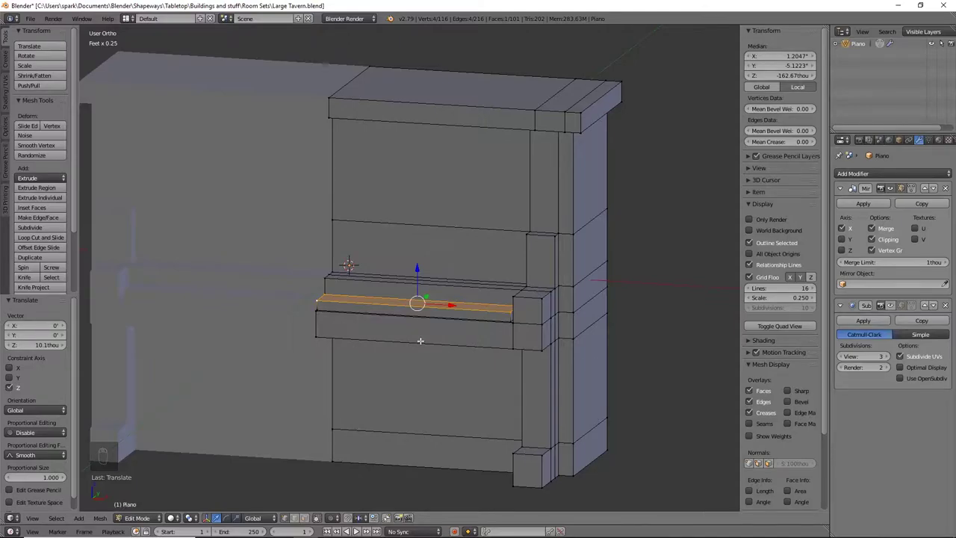
Turn the subdivision preview back on and check the smoothed keyboard ledge up close
{"action": "middle_click_drag", "start_coordinate": [420, 341], "coordinate": [461, 358]}
{"action": "scroll", "coordinate": [485, 371], "scroll_direction": "up", "scroll_amount": 3}
{"action": "middle_click_drag", "start_coordinate": [511, 384], "coordinate": [630, 399]}
{"action": "left_click", "coordinate": [891, 306]}
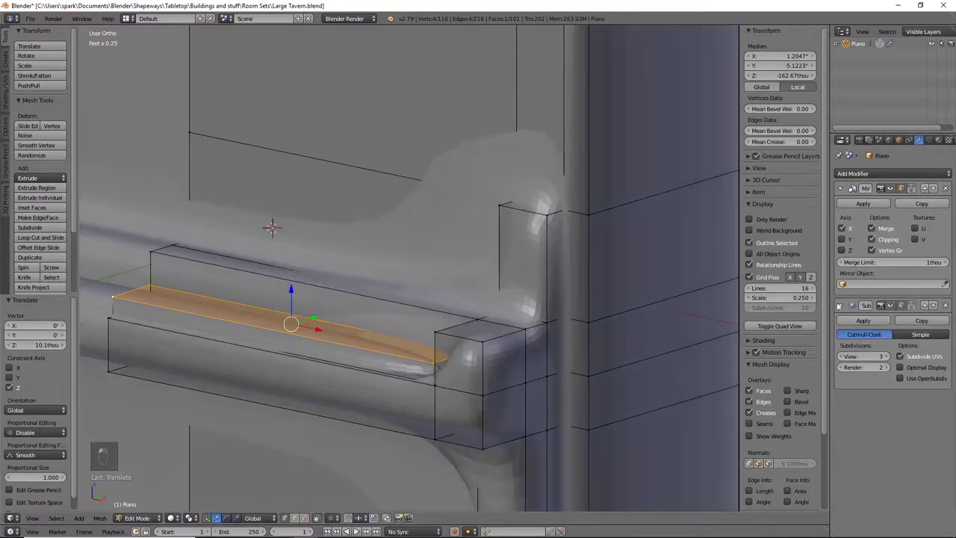
{"action": "middle_click_drag", "start_coordinate": [505, 381], "coordinate": [540, 352]}
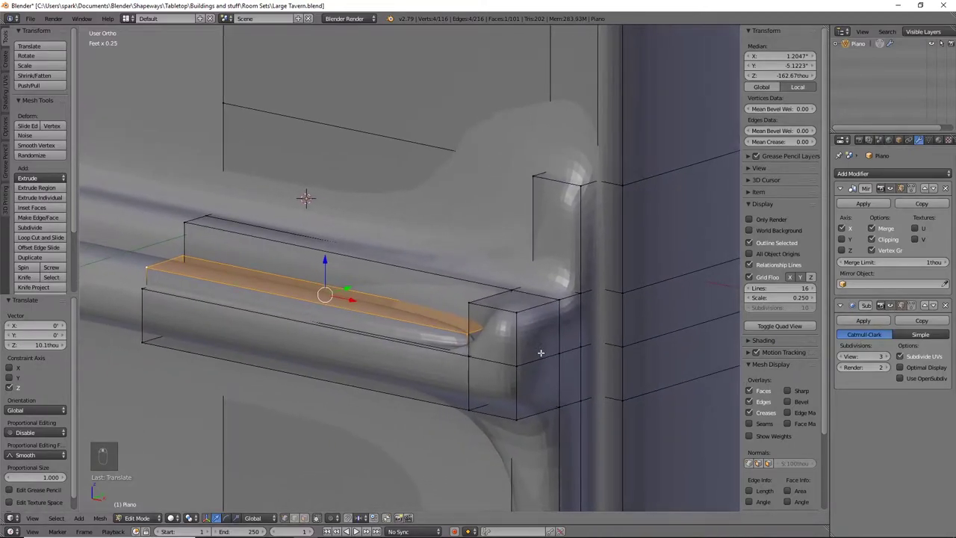
Add a loop cut around the body through the small post above the ledge, with a slide factor of about -0.279
{"action": "key", "text": "ctrl+r"}
{"action": "left_click", "coordinate": [586, 235]}
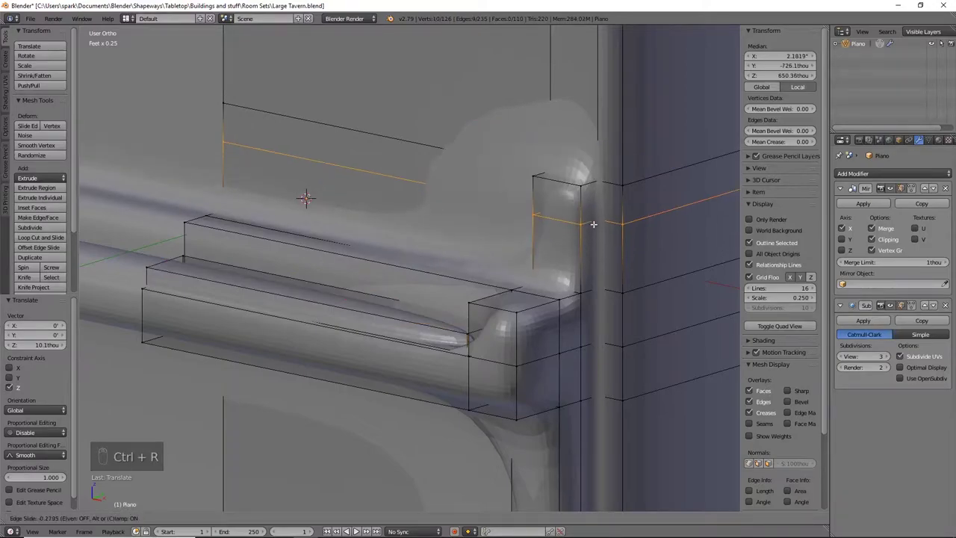
{"action": "left_click", "coordinate": [593, 224]}
Select the front and back corner vertices of the post's upper section and scale them to about 0.783 along X
{"action": "key", "text": "KP_1"}
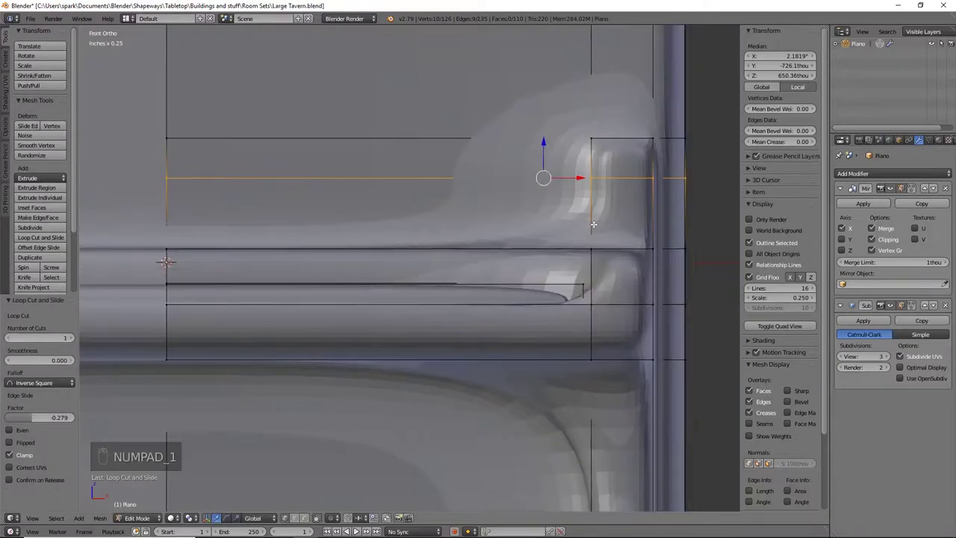
{"action": "scroll", "coordinate": [516, 297], "scroll_direction": "up", "scroll_amount": 2}
{"action": "scroll", "coordinate": [515, 297], "scroll_direction": "up", "scroll_amount": 3}
{"action": "middle_click_drag", "start_coordinate": [572, 199], "coordinate": [557, 246], "text": "shift"}
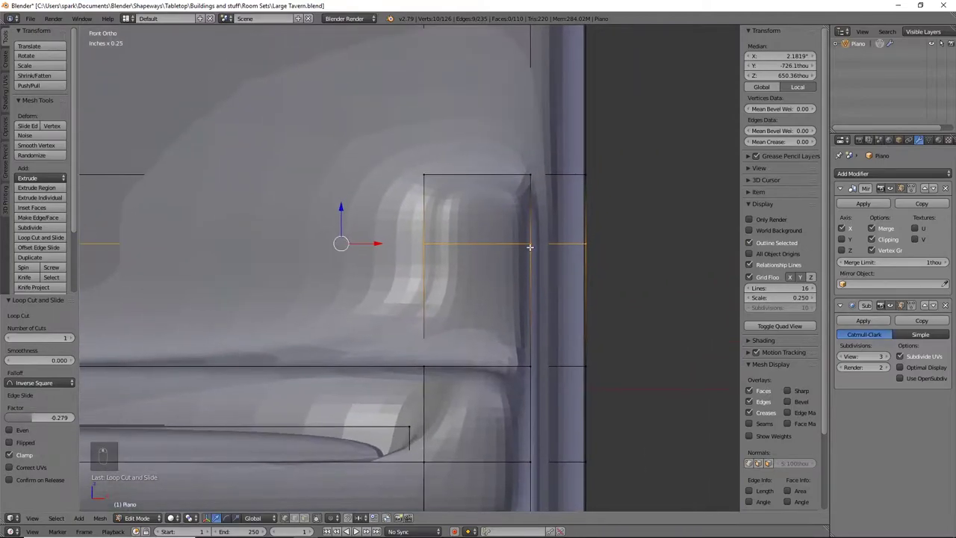
{"action": "right_click", "coordinate": [531, 243]}
{"action": "right_click", "coordinate": [530, 174], "text": "shift"}
{"action": "right_click", "coordinate": [423, 175], "text": "shift"}
{"action": "right_click", "coordinate": [422, 242], "text": "shift"}
{"action": "middle_click_drag", "start_coordinate": [422, 233], "coordinate": [463, 247]}
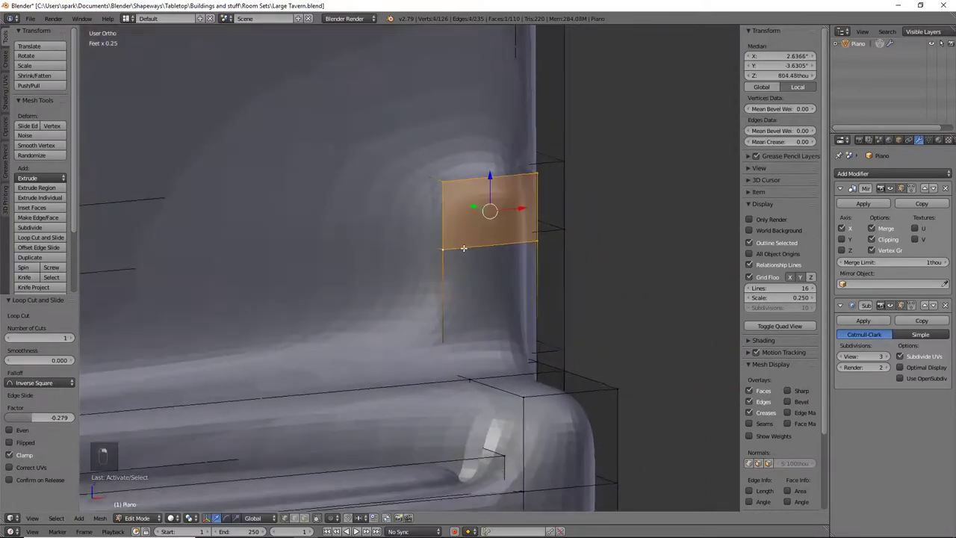
{"action": "right_click", "coordinate": [433, 247], "text": "shift"}
{"action": "right_click", "coordinate": [430, 180], "text": "shift"}
{"action": "middle_click_drag", "start_coordinate": [472, 195], "coordinate": [527, 241]}
{"action": "right_click", "coordinate": [527, 241], "text": "shift"}
{"action": "key", "text": "s"}
{"action": "key", "text": "x"}
{"action": "left_click", "coordinate": [600, 280]}
Narrow the post's upper section further by scaling it to about 0.848 along X in front view
{"action": "key", "text": "KP_1"}
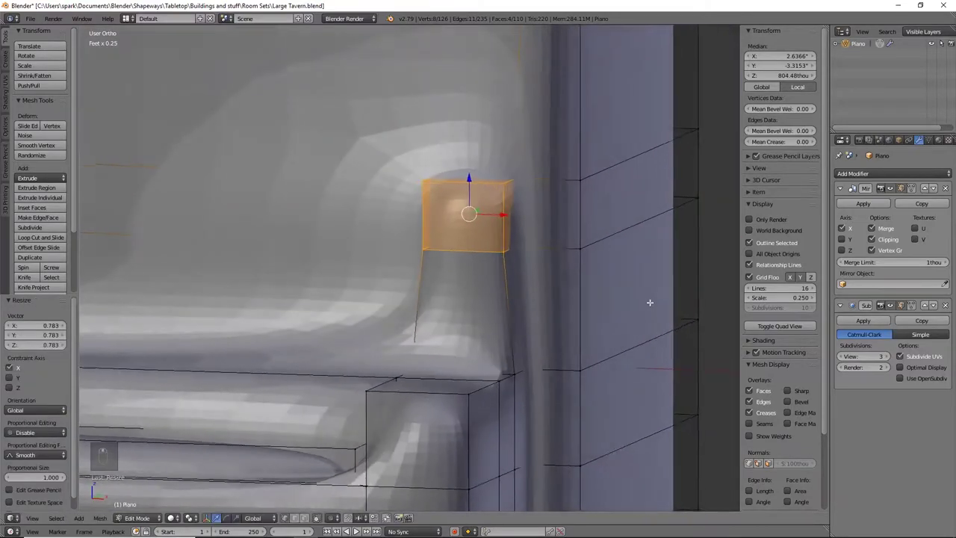
{"action": "key", "text": "s"}
{"action": "key", "text": "x"}
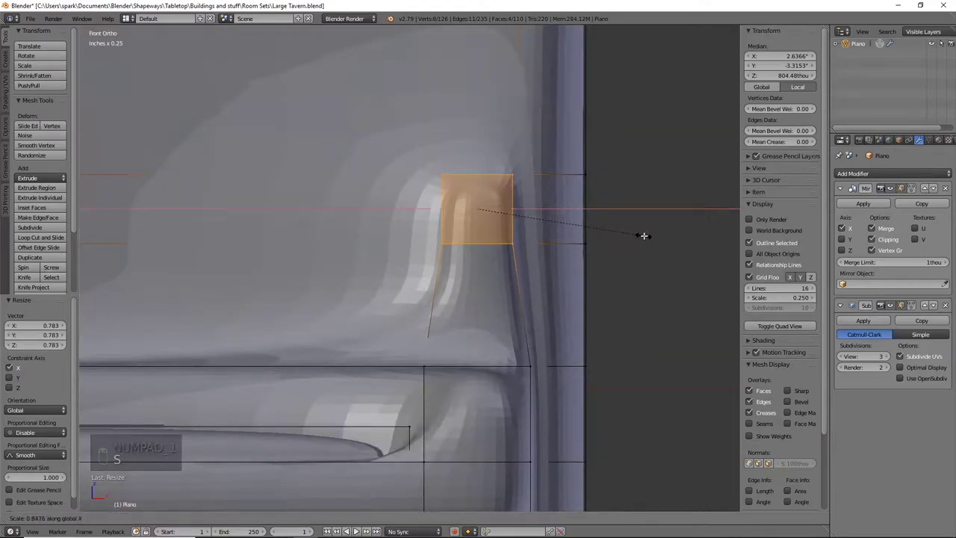
{"action": "left_click", "coordinate": [644, 234]}
Examine the smoothed leg, lower panel and keyboard ledge from the front
{"action": "middle_click_drag", "start_coordinate": [510, 324], "coordinate": [540, 338], "text": "shift"}
{"action": "scroll", "coordinate": [546, 358], "scroll_direction": "down", "scroll_amount": 3}
{"action": "middle_click_drag", "start_coordinate": [555, 381], "coordinate": [583, 214], "text": "shift"}
{"action": "middle_click_drag", "start_coordinate": [523, 390], "coordinate": [514, 237], "text": "shift"}
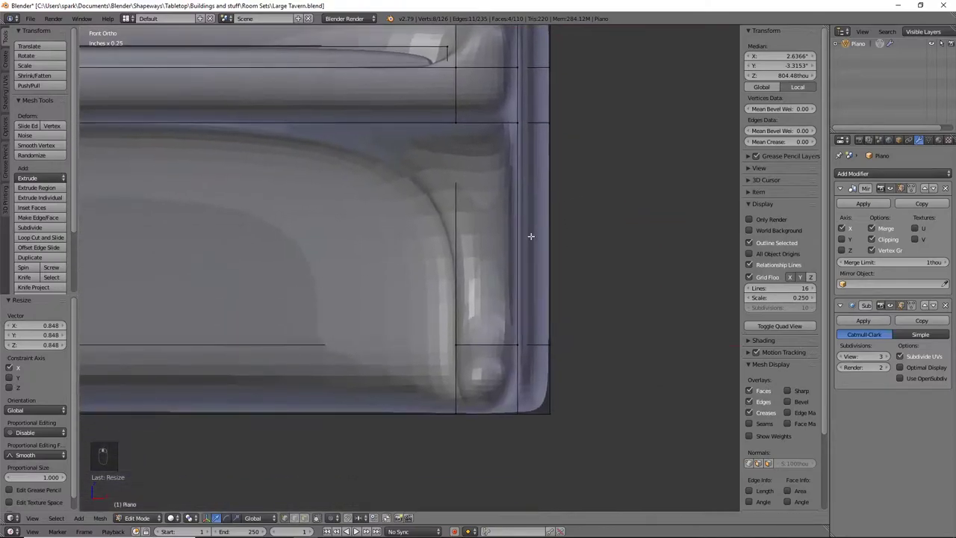
{"action": "middle_click_drag", "start_coordinate": [401, 143], "coordinate": [436, 176], "text": "shift"}
{"action": "scroll", "coordinate": [411, 212], "scroll_direction": "down", "scroll_amount": 3}
{"action": "scroll", "coordinate": [499, 296], "scroll_direction": "down", "scroll_amount": 3}
{"action": "middle_click_drag", "start_coordinate": [487, 303], "coordinate": [529, 311], "text": "shift"}
Select the edge loop around the base of the raised key block and crease it fully to 1.00
{"action": "scroll", "coordinate": [454, 284], "scroll_direction": "up", "scroll_amount": 4}
{"action": "middle_click_drag", "start_coordinate": [485, 168], "coordinate": [480, 245]}
{"action": "scroll", "coordinate": [480, 244], "scroll_direction": "up", "scroll_amount": 3}
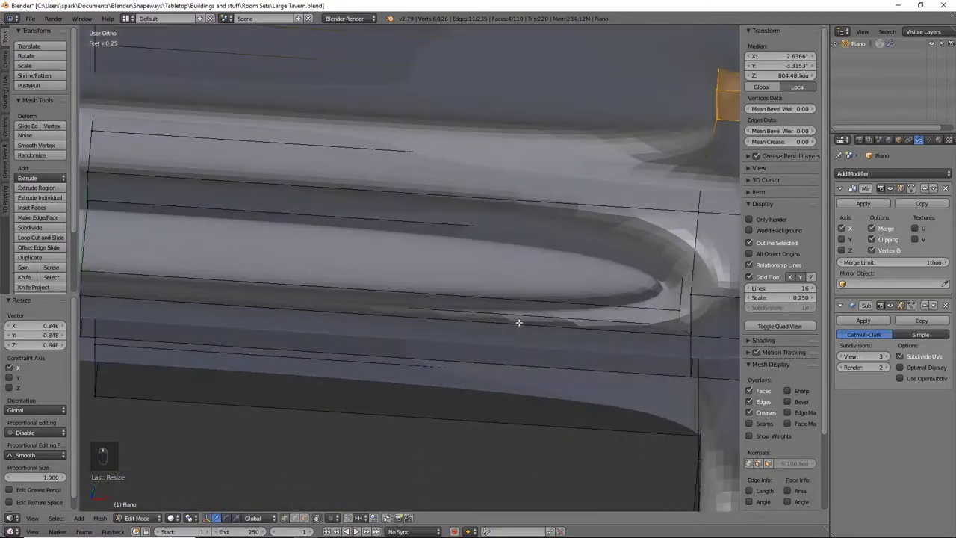
{"action": "middle_click_drag", "start_coordinate": [518, 320], "coordinate": [502, 315]}
{"action": "right_click", "coordinate": [501, 315], "text": "alt"}
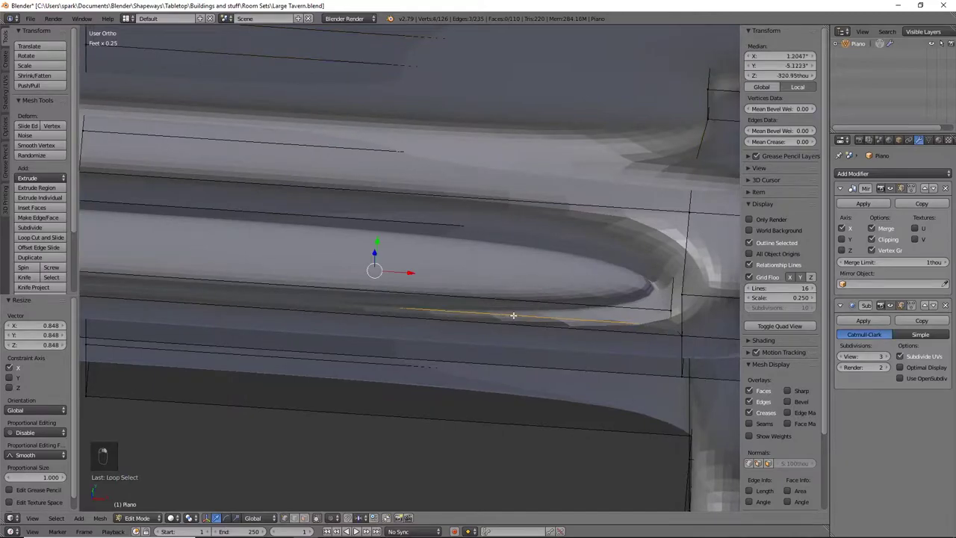
{"action": "key", "text": "shift+e"}
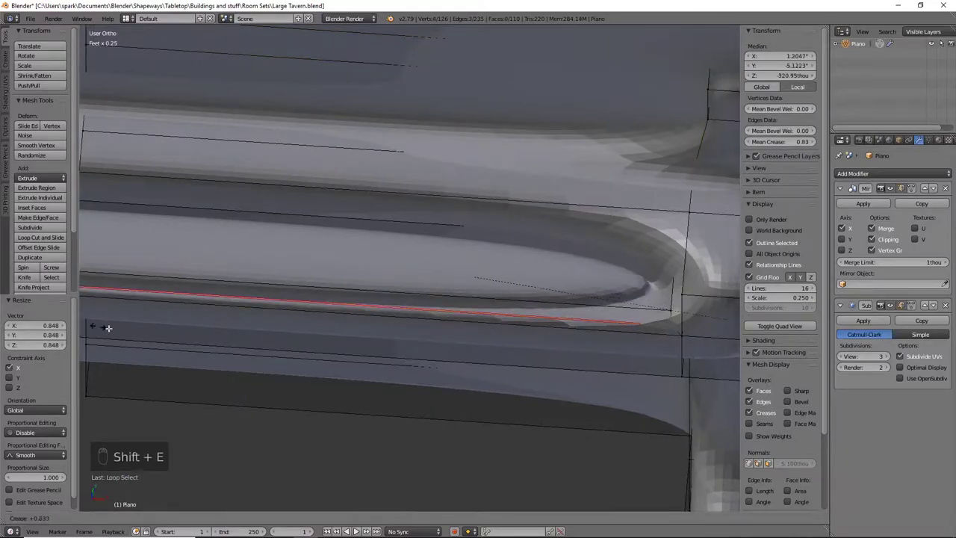
{"action": "left_click", "coordinate": [536, 324]}
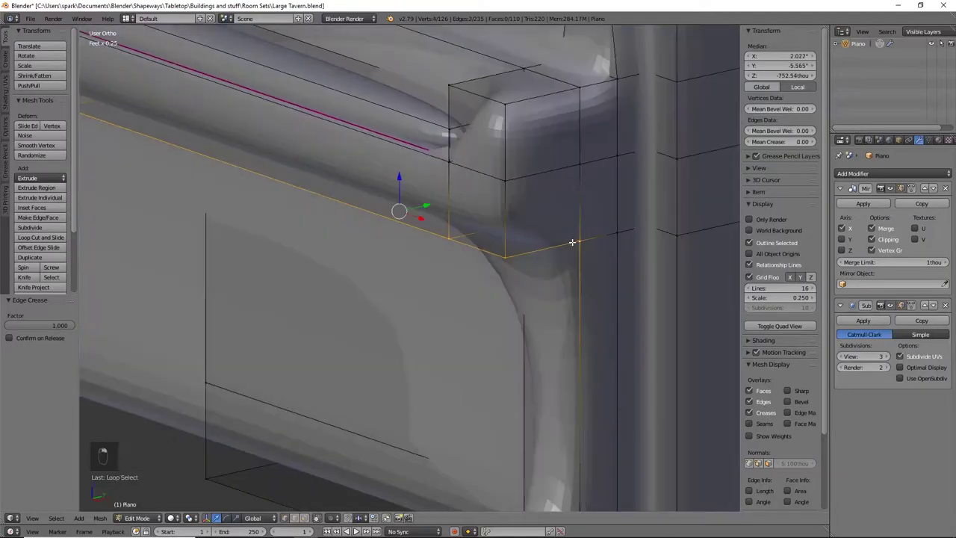
Fully crease the ledge's lower front edges and the outer edges of its projecting end block
{"action": "right_click", "coordinate": [495, 260], "text": "shift"}
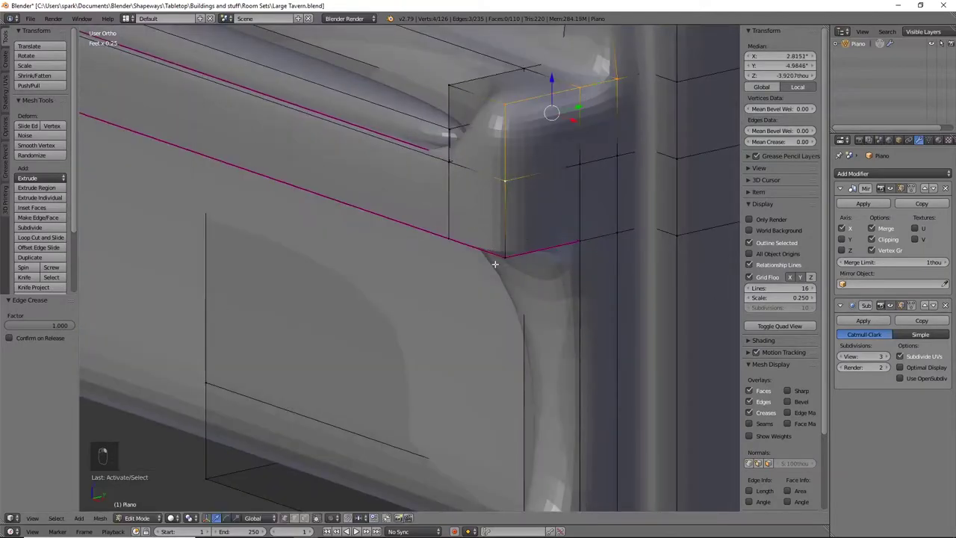
{"action": "key", "text": "shift+e"}
{"action": "left_click", "coordinate": [207, 219]}
{"action": "middle_click_drag", "start_coordinate": [448, 291], "coordinate": [533, 315]}
{"action": "right_click", "coordinate": [537, 298]}
{"action": "right_click", "coordinate": [535, 275], "text": "shift"}
{"action": "key", "text": "shift+e"}
{"action": "left_click", "coordinate": [403, 299]}
Fully crease the edge loops bordering the keyboard bed and its recess
{"action": "middle_click_drag", "start_coordinate": [404, 298], "coordinate": [486, 316]}
{"action": "key", "text": "z"}
{"action": "right_click", "coordinate": [486, 316], "text": "alt"}
{"action": "key", "text": "shift+e"}
{"action": "key", "text": "shift+e"}
{"action": "right_click", "coordinate": [522, 230], "text": "alt"}
{"action": "key", "text": "z"}
Fully crease the recess's end edges and the remaining front and upper edges of the ledge's end block
{"action": "middle_click_drag", "start_coordinate": [551, 259], "coordinate": [591, 210]}
{"action": "right_click", "coordinate": [568, 224], "text": "alt"}
{"action": "key", "text": "shift+e"}
{"action": "right_click", "coordinate": [494, 182], "text": "alt"}
{"action": "key", "text": "shift+e"}
{"action": "left_click", "coordinate": [125, 262]}
{"action": "middle_click_drag", "start_coordinate": [332, 384], "coordinate": [365, 349], "text": "shift"}
{"action": "right_click", "coordinate": [601, 292], "text": "alt"}
{"action": "key", "text": "shift+e"}
{"action": "left_click", "coordinate": [657, 341]}
Fully crease the edge where the ledge's underside meets the front panel
{"action": "middle_click_drag", "start_coordinate": [526, 403], "coordinate": [564, 287]}
{"action": "middle_click_drag", "start_coordinate": [163, 179], "coordinate": [315, 219], "text": "shift"}
{"action": "right_click", "coordinate": [380, 224]}
{"action": "key", "text": "z"}
{"action": "key", "text": "z"}
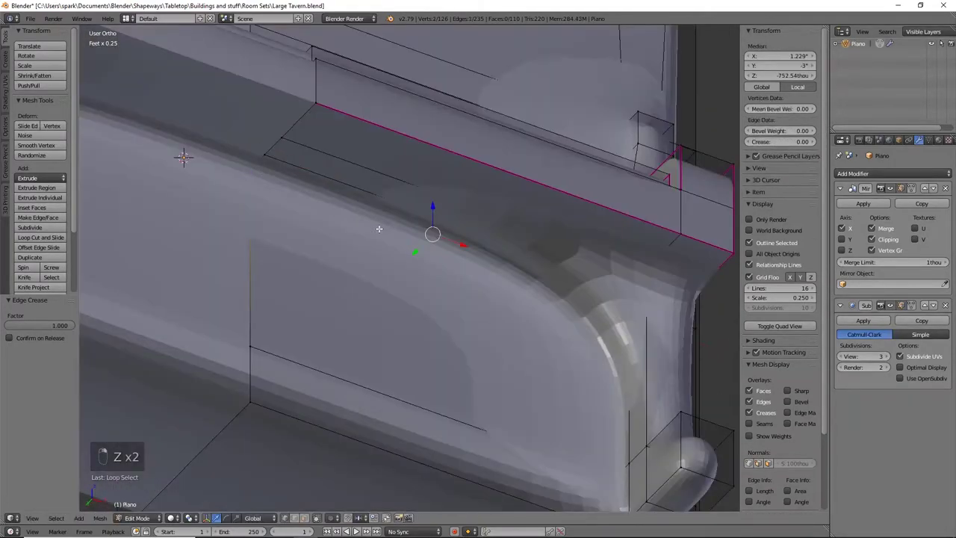
{"action": "key", "text": "shift+e"}
{"action": "left_click", "coordinate": [439, 382]}
Fully crease the vertical edge loop where the outer side of the leg and post meets the piano body
{"action": "middle_click_drag", "start_coordinate": [440, 382], "coordinate": [478, 351]}
{"action": "key", "text": "z"}
{"action": "right_click", "coordinate": [597, 268]}
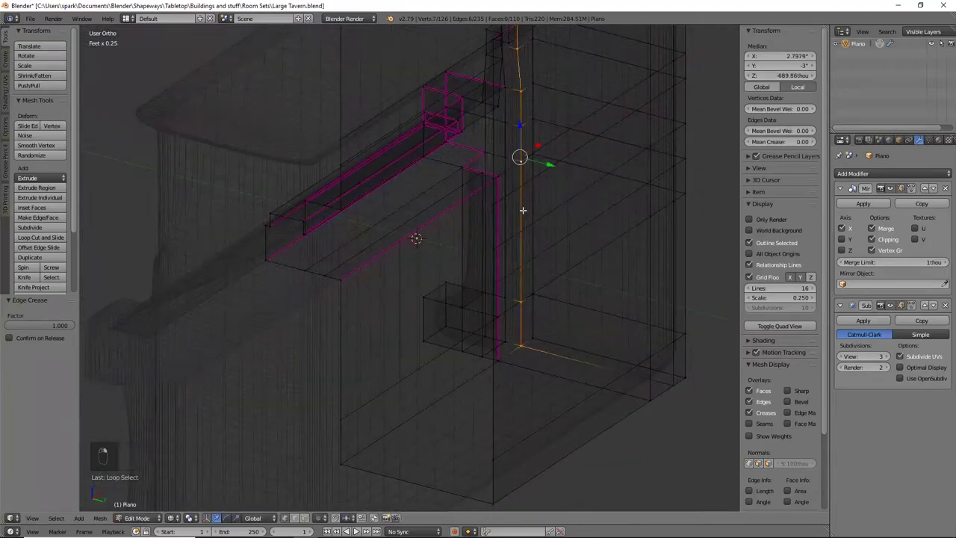
{"action": "middle_click_drag", "start_coordinate": [597, 267], "coordinate": [523, 209]}
{"action": "right_click", "coordinate": [523, 209], "text": "alt"}
{"action": "key", "text": "shift+e"}
{"action": "left_click", "coordinate": [418, 389]}
Fully crease the bottom edge loop around the piano's base and return to solid shading
{"action": "right_click", "coordinate": [396, 430], "text": "alt"}
{"action": "key", "text": "shift+e"}
{"action": "left_click", "coordinate": [109, 420]}
{"action": "middle_click_drag", "start_coordinate": [478, 448], "coordinate": [560, 461]}
{"action": "key", "text": "z"}
{"action": "middle_click_drag", "start_coordinate": [410, 413], "coordinate": [314, 429]}
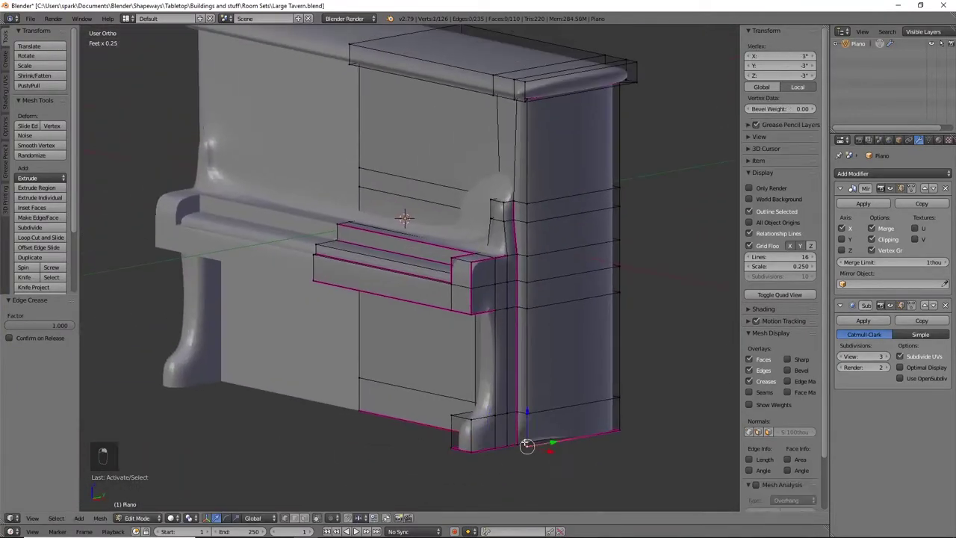
Fully crease the lower edge loop of the overhanging lid and add a loop cut around the lid
{"action": "middle_click_drag", "start_coordinate": [547, 329], "coordinate": [516, 422], "text": "shift"}
{"action": "right_click", "coordinate": [440, 172], "text": "alt"}
{"action": "key", "text": "shift+e"}
{"action": "left_click", "coordinate": [407, 224]}
{"action": "key", "text": "ctrl+r"}
{"action": "left_click", "coordinate": [440, 166]}
Fully crease the edges at the base of the small post where it meets the ledge
{"action": "middle_click_drag", "start_coordinate": [441, 246], "coordinate": [384, 391]}
{"action": "scroll", "coordinate": [384, 390], "scroll_direction": "up", "scroll_amount": 5}
{"action": "right_click", "coordinate": [384, 391]}
{"action": "key", "text": "shift+e"}
{"action": "key", "text": "z"}
{"action": "right_click", "coordinate": [575, 360]}
{"action": "key", "text": "shift+e"}
{"action": "key", "text": "z"}
{"action": "middle_click_drag", "start_coordinate": [665, 386], "coordinate": [532, 405]}
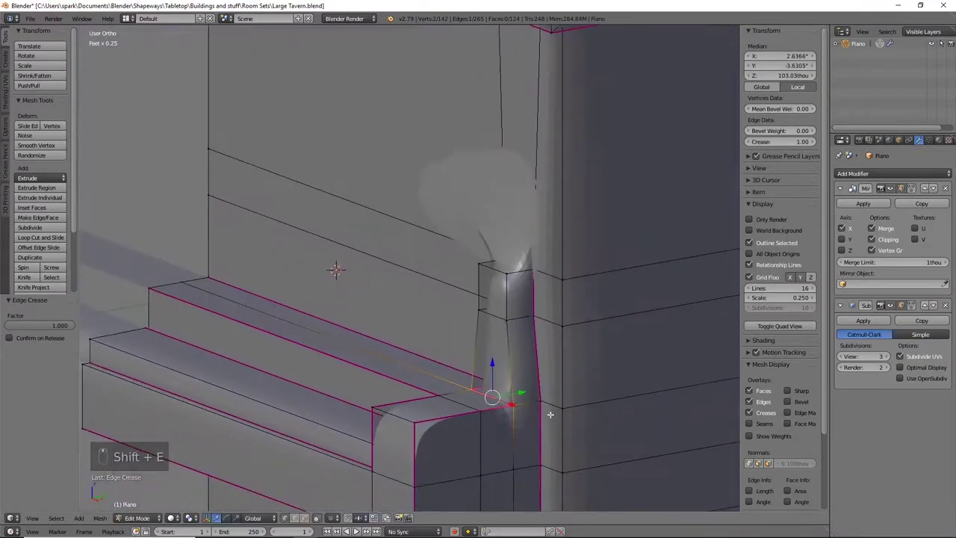
Adjust the crease at the post's base and fully crease the edge where the post's top meets the front panel
{"action": "right_click", "coordinate": [512, 400]}
{"action": "right_click", "coordinate": [467, 388], "text": "shift"}
{"action": "key", "text": "shift+e"}
{"action": "key", "text": "shift+e"}
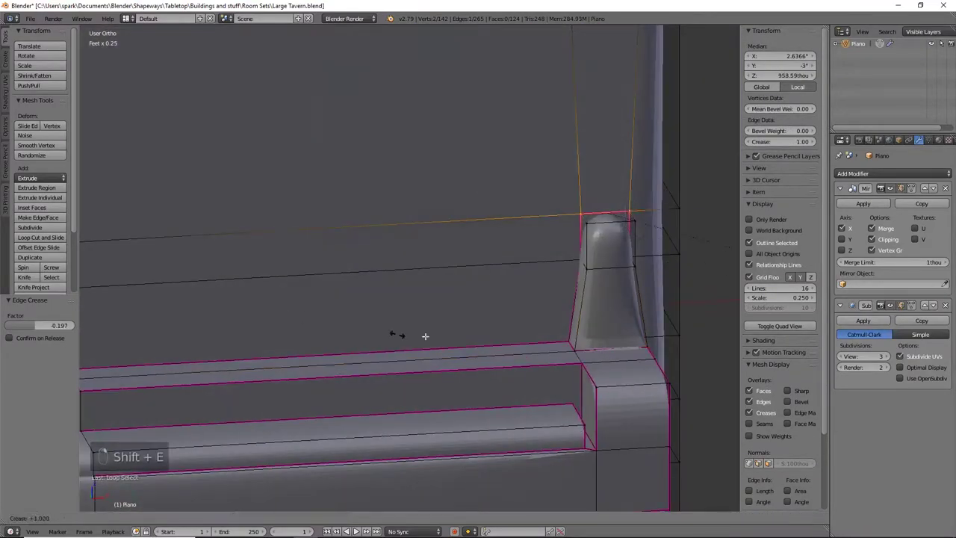
{"action": "left_click", "coordinate": [425, 336]}
{"action": "middle_click_drag", "start_coordinate": [425, 336], "coordinate": [431, 401]}
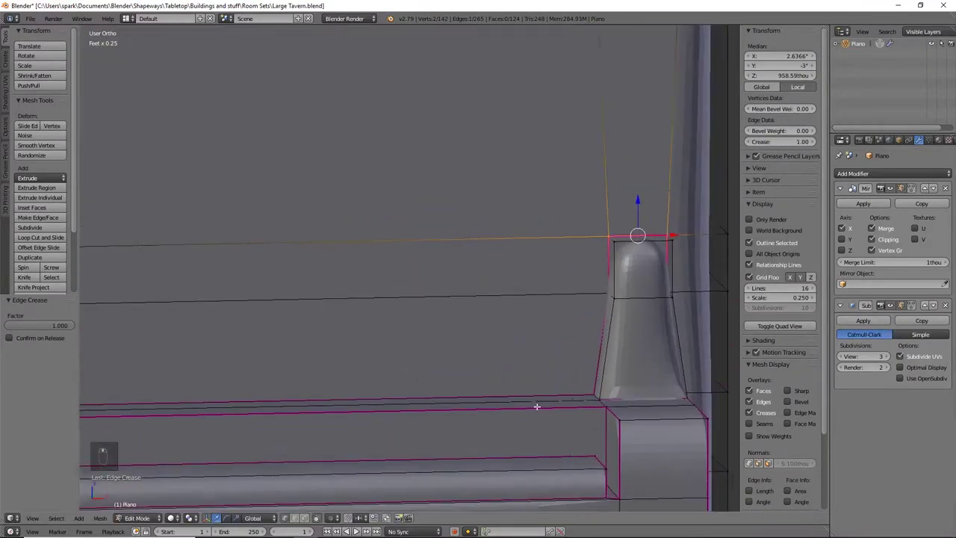
Fully crease one more long edge loop on the piano body
{"action": "scroll", "coordinate": [431, 401], "scroll_direction": "down", "scroll_amount": 5}
{"action": "right_click", "coordinate": [552, 387], "text": "alt"}
{"action": "key", "text": "shift+e"}
{"action": "left_click", "coordinate": [488, 430]}
{"action": "key", "text": "shift+e"}
Try an additional loop cut in the area of the leg and the ledge's underside
{"action": "middle_click_drag", "start_coordinate": [489, 430], "coordinate": [560, 403]}
{"action": "scroll", "coordinate": [546, 344], "scroll_direction": "up", "scroll_amount": 5}
{"action": "right_click", "coordinate": [539, 316]}
{"action": "left_click", "coordinate": [331, 528]}
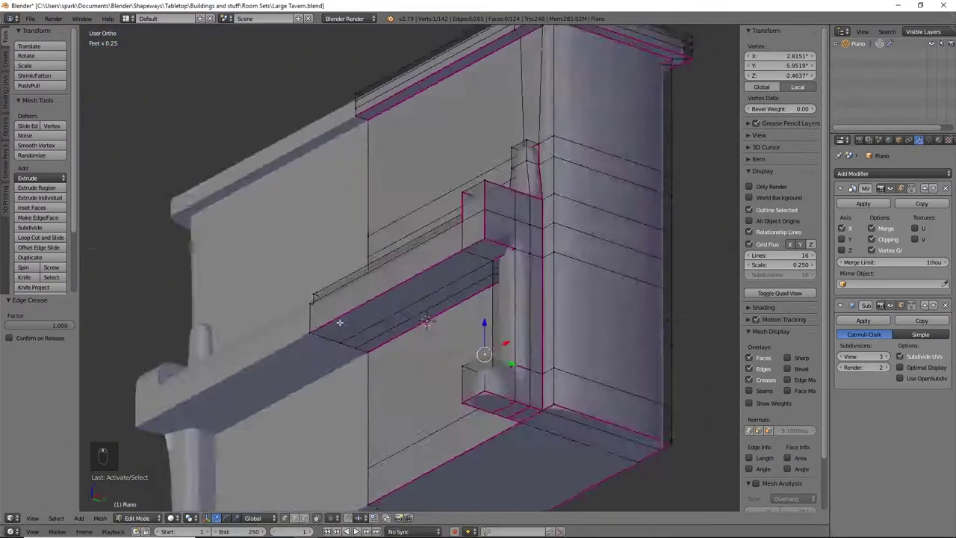
{"action": "scroll", "coordinate": [425, 367], "scroll_direction": "up", "scroll_amount": 4}
{"action": "middle_click_drag", "start_coordinate": [339, 322], "coordinate": [519, 309]}
{"action": "key", "text": "ctrl+r"}
{"action": "scroll", "coordinate": [496, 320], "scroll_direction": "up", "scroll_amount": 1}
{"action": "left_click", "coordinate": [496, 321]}
{"action": "key", "text": "ctrl+z"}
Fully crease the edge on the ledge's underside where it meets the top of the leg
{"action": "scroll", "coordinate": [566, 253], "scroll_direction": "down", "scroll_amount": 4}
{"action": "scroll", "coordinate": [509, 256], "scroll_direction": "up", "scroll_amount": 2}
{"action": "right_click", "coordinate": [511, 224]}
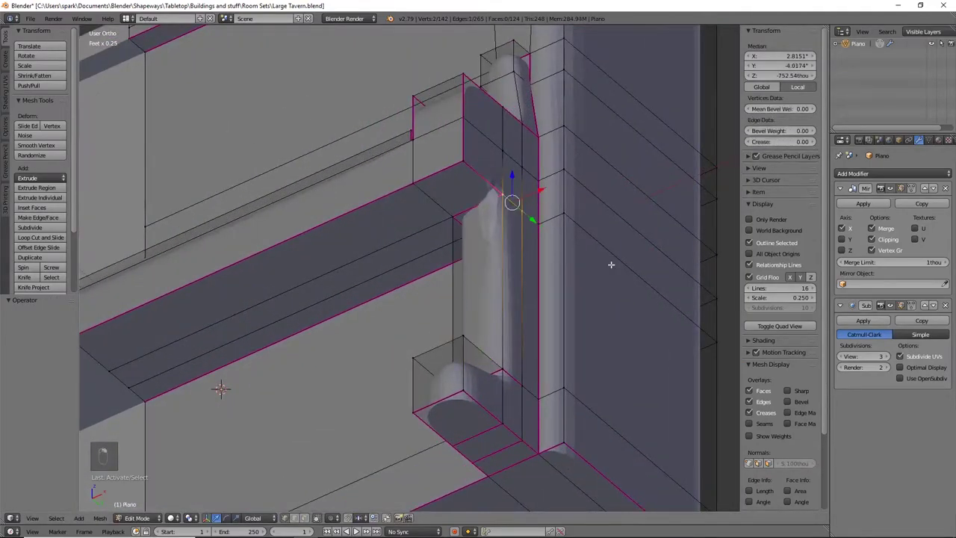
{"action": "key", "text": "shift+e"}
{"action": "left_click", "coordinate": [459, 317]}
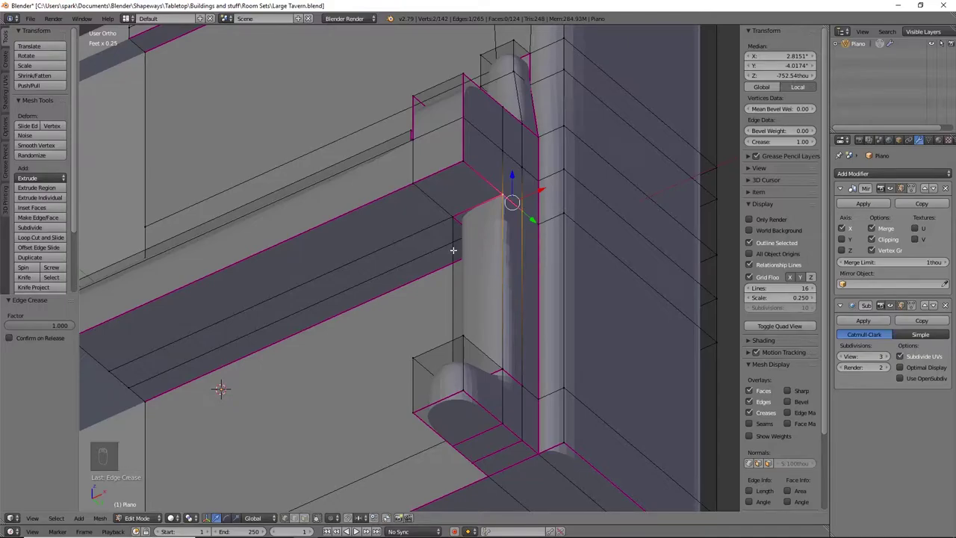
Examine the post, ledge and front panel from the front and the side to plan the music stand area
{"action": "middle_click_drag", "start_coordinate": [450, 252], "coordinate": [417, 282]}
{"action": "middle_click_drag", "start_coordinate": [512, 318], "coordinate": [482, 284]}
{"action": "middle_click_drag", "start_coordinate": [498, 219], "coordinate": [450, 345], "text": "shift"}
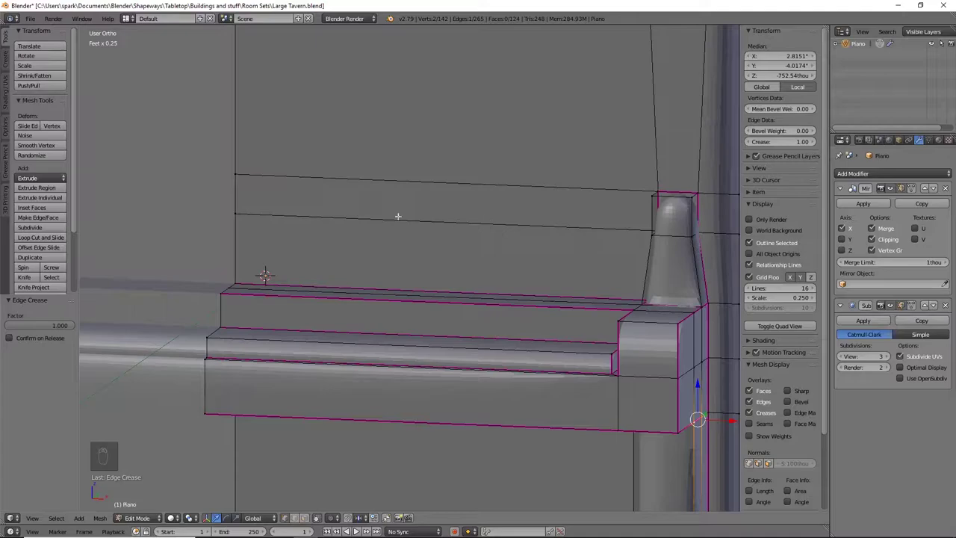
{"action": "scroll", "coordinate": [404, 204], "scroll_direction": "down", "scroll_amount": 2}
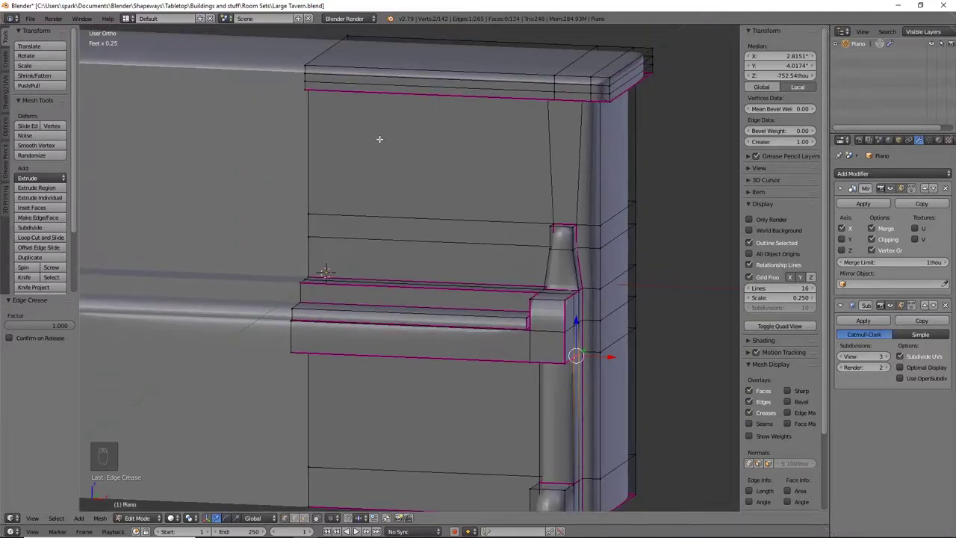
{"action": "scroll", "coordinate": [590, 298], "scroll_direction": "up", "scroll_amount": 4}
{"action": "middle_click_drag", "start_coordinate": [619, 294], "coordinate": [623, 343], "text": "shift"}
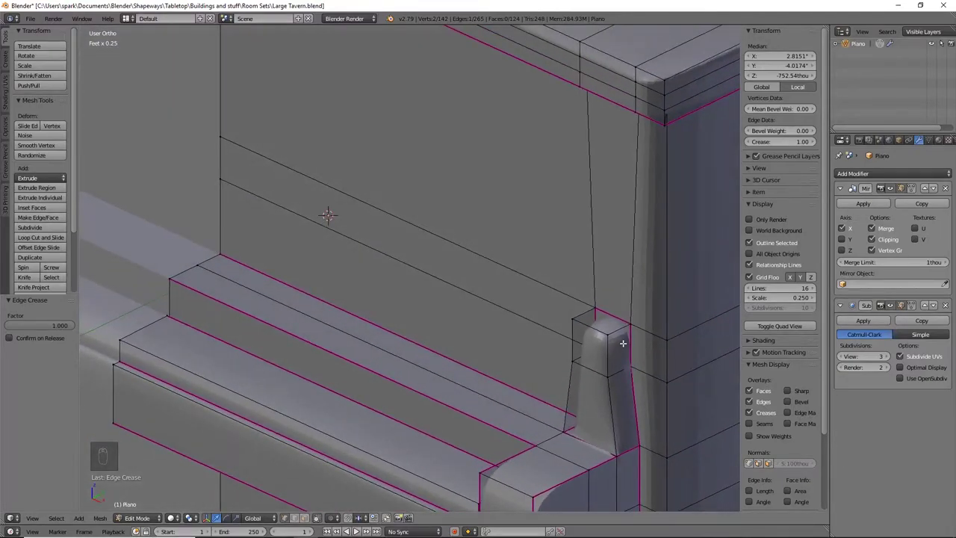
{"action": "key", "text": "KP_1"}
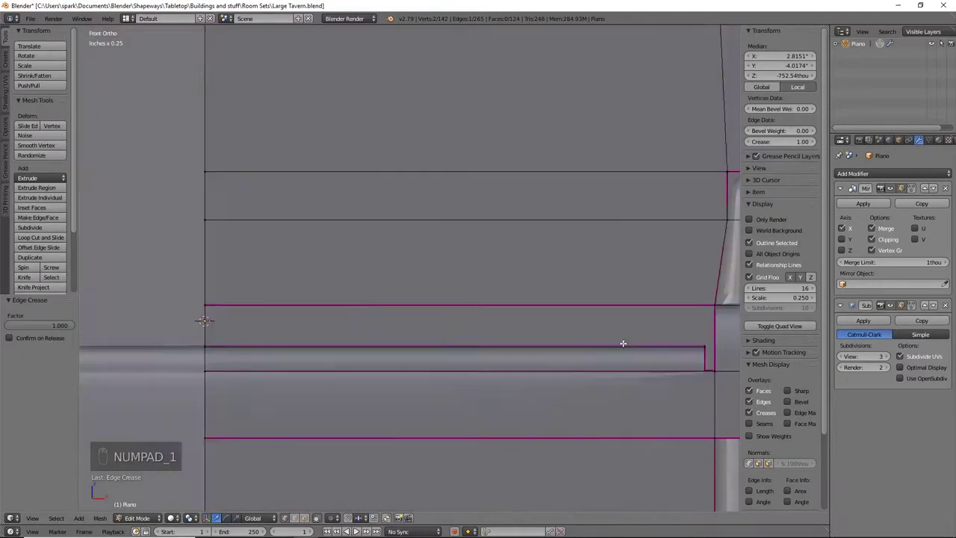
{"action": "middle_click_drag", "start_coordinate": [618, 339], "coordinate": [451, 398], "text": "shift"}
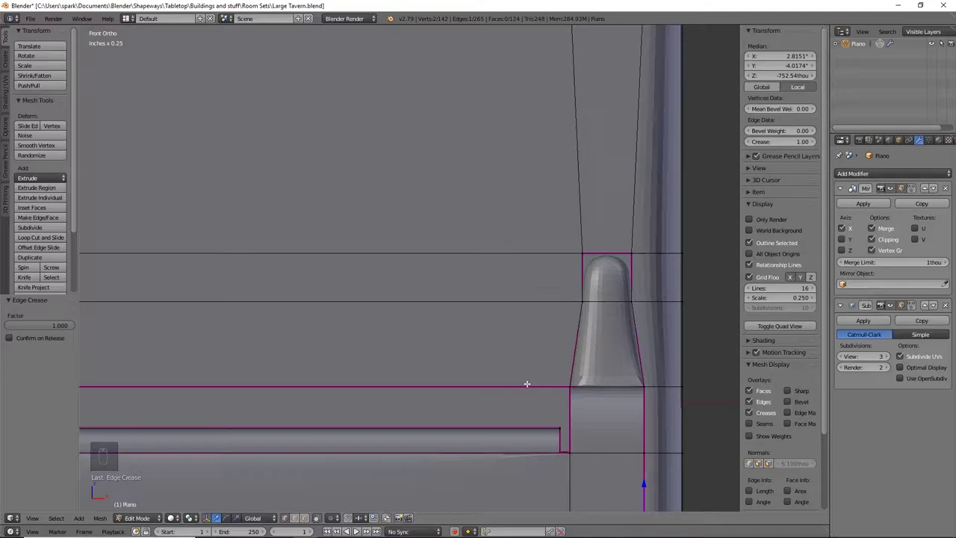
{"action": "middle_click_drag", "start_coordinate": [563, 309], "coordinate": [461, 321]}
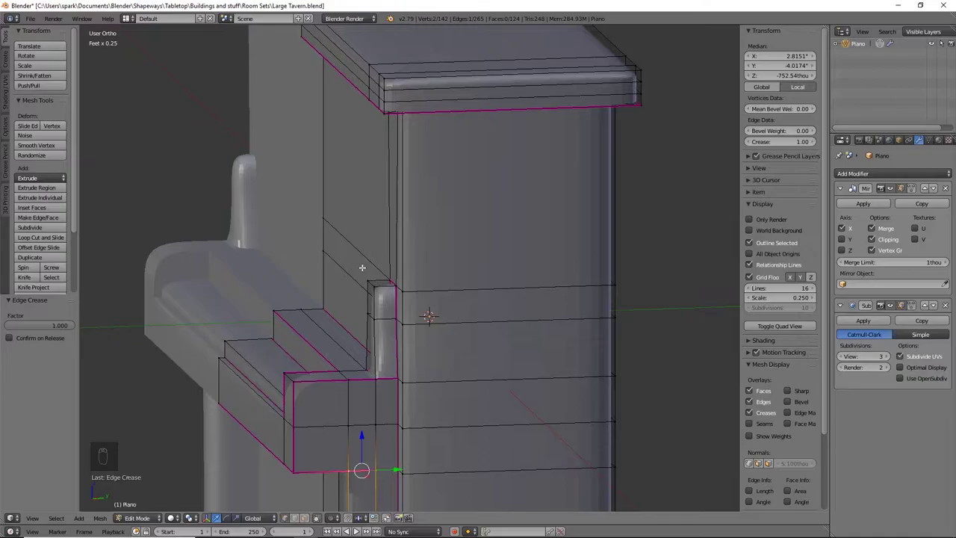
Add a vertical loop cut through the front panel and ledge, slid close beside the post with a factor of -0.974
{"action": "middle_click_drag", "start_coordinate": [362, 267], "coordinate": [587, 337]}
{"action": "key", "text": "ctrl+r"}
{"action": "left_click", "coordinate": [559, 222]}
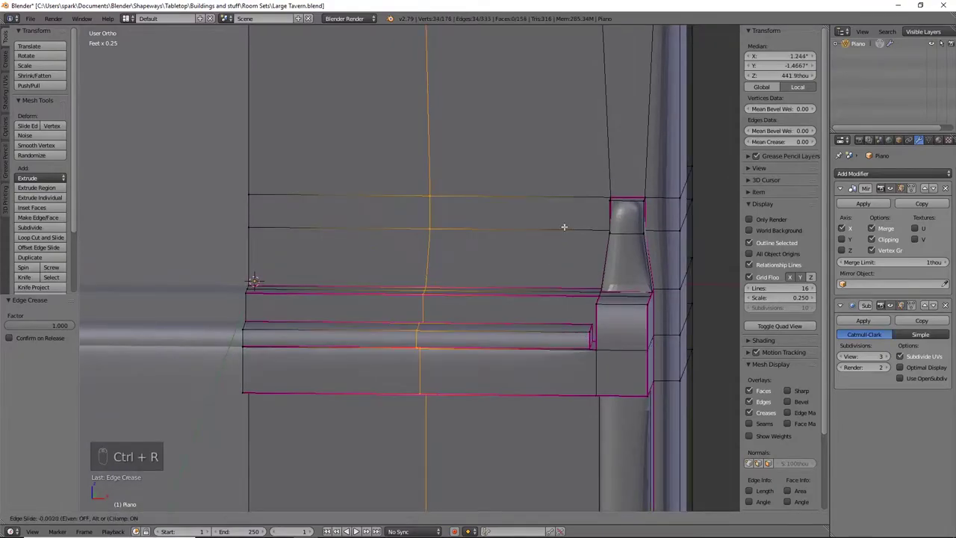
{"action": "left_click", "coordinate": [718, 257]}
{"action": "middle_click_drag", "start_coordinate": [693, 274], "coordinate": [700, 274]}
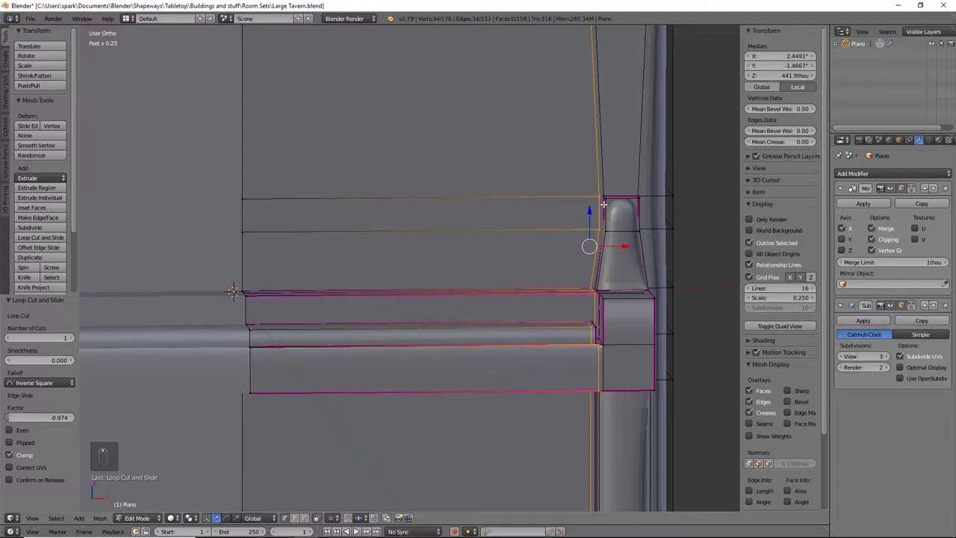
Move the edge where the front panel meets the ledge 20.2 thou forward along Y
{"action": "middle_click_drag", "start_coordinate": [603, 203], "coordinate": [556, 342]}
{"action": "right_click", "coordinate": [562, 327]}
{"action": "right_click", "coordinate": [227, 276], "text": "shift"}
{"action": "middle_click_drag", "start_coordinate": [415, 315], "coordinate": [504, 325]}
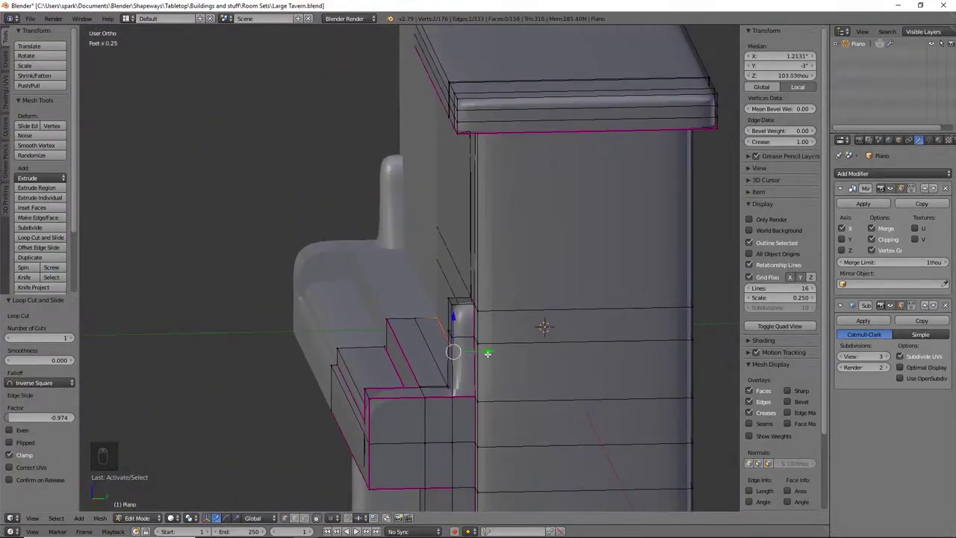
{"action": "key", "text": "g"}
{"action": "key", "text": "y"}
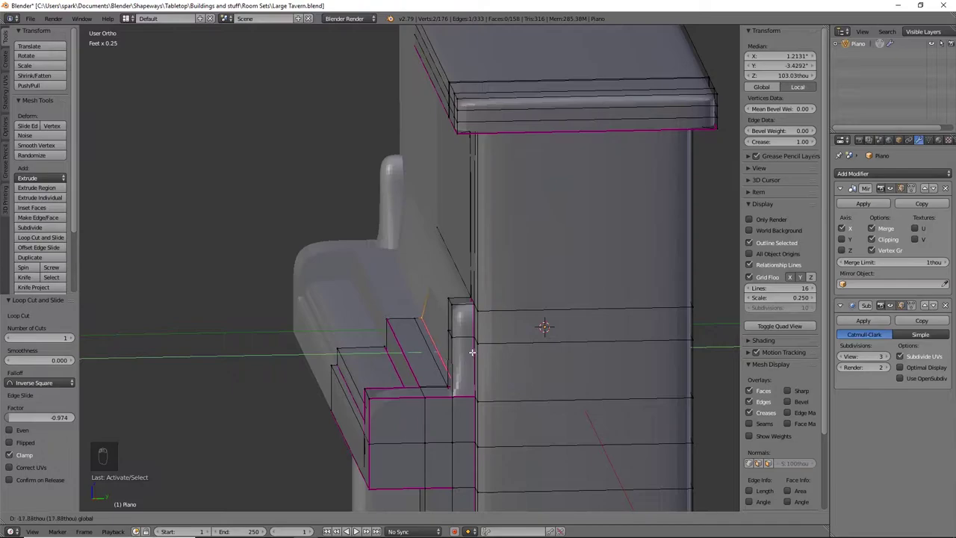
{"action": "left_click", "coordinate": [470, 351]}
Add the adjoining ledge edge to the selection and move the narrow strip 26.8 thou forward along Y
{"action": "middle_click_drag", "start_coordinate": [470, 351], "coordinate": [507, 391]}
{"action": "right_click", "coordinate": [505, 413], "text": "shift"}
{"action": "right_click", "coordinate": [338, 229], "text": "shift"}
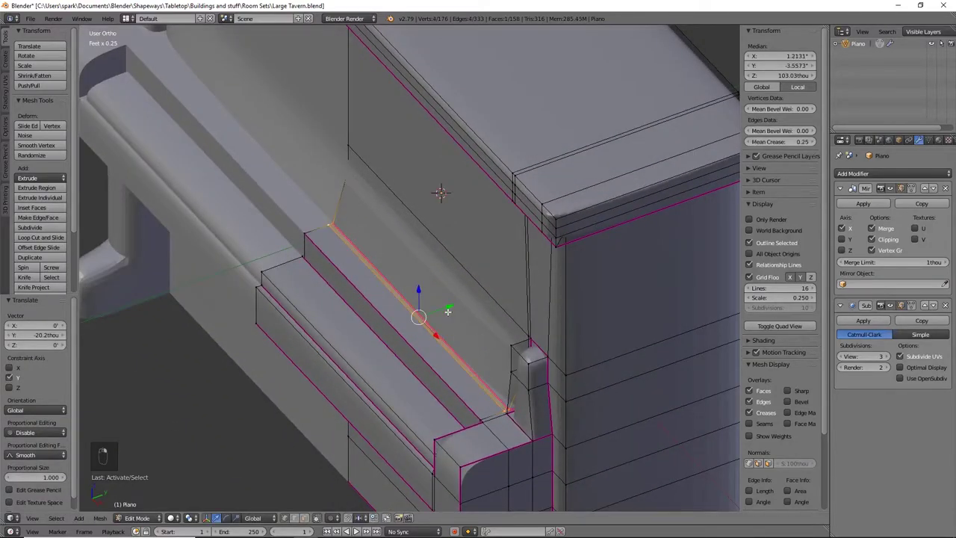
{"action": "key", "text": "g"}
{"action": "key", "text": "y"}
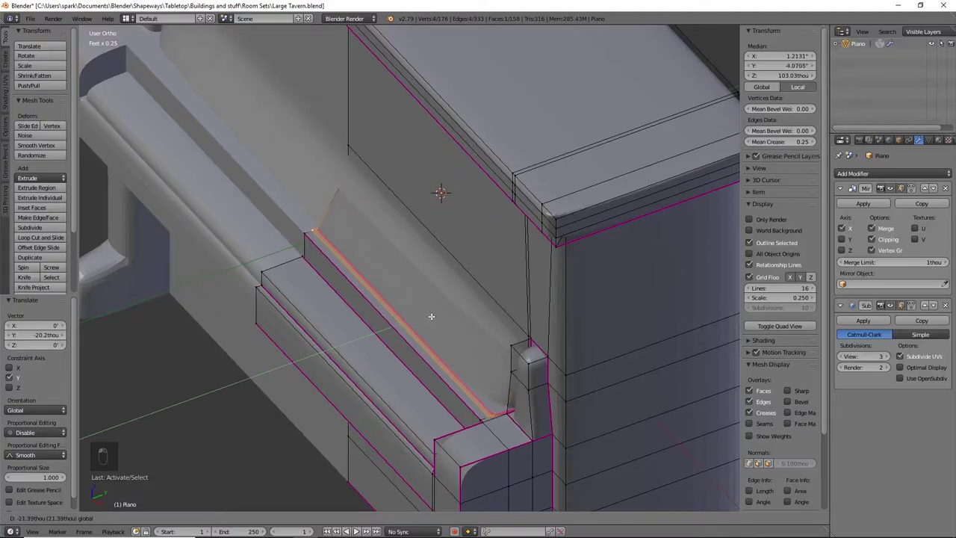
{"action": "left_click", "coordinate": [427, 318]}
Delete the redundant edge loop on top of the ledge and move the sloped panel's bottom edge 7.92 thou forward along Y
{"action": "right_click", "coordinate": [443, 377], "text": "alt"}
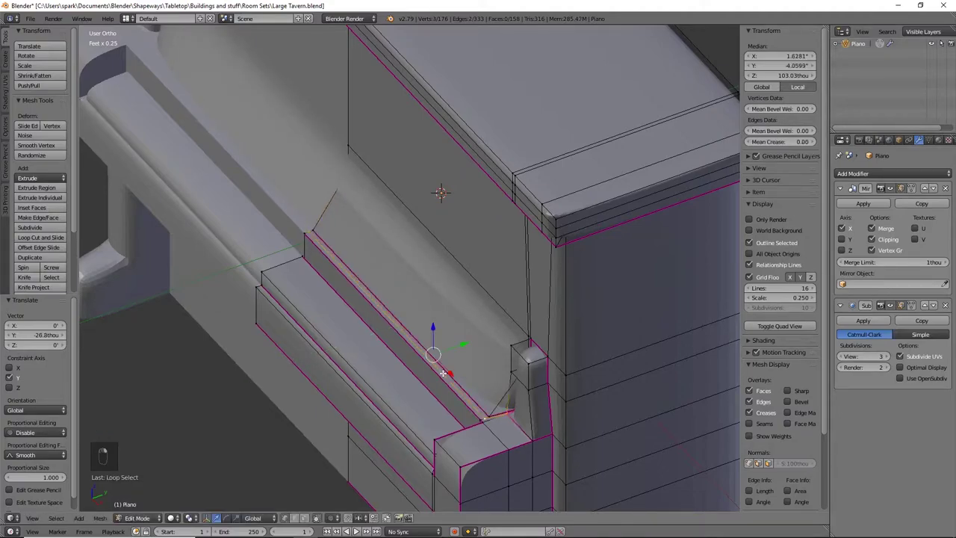
{"action": "key", "text": "x"}
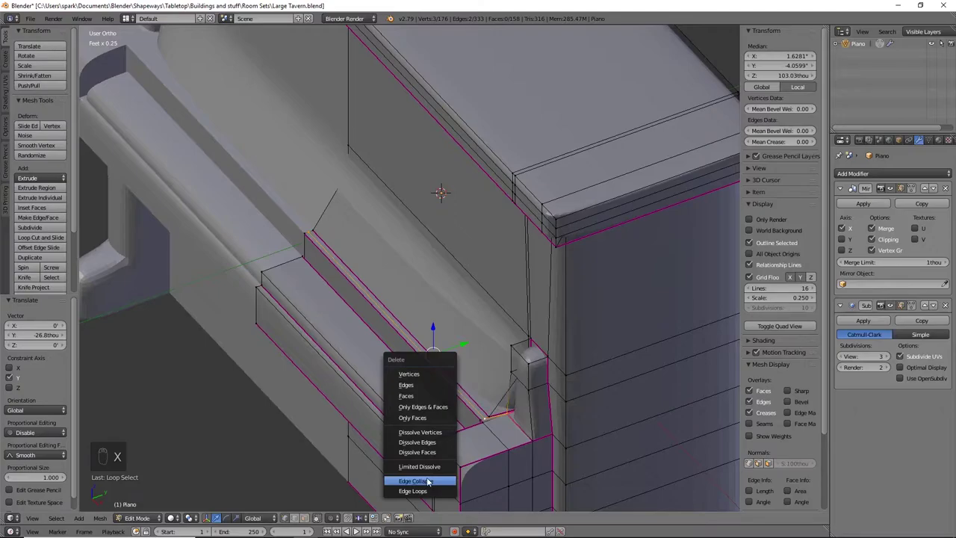
{"action": "left_click", "coordinate": [430, 490]}
{"action": "middle_click_drag", "start_coordinate": [430, 488], "coordinate": [524, 406]}
{"action": "right_click", "coordinate": [523, 400]}
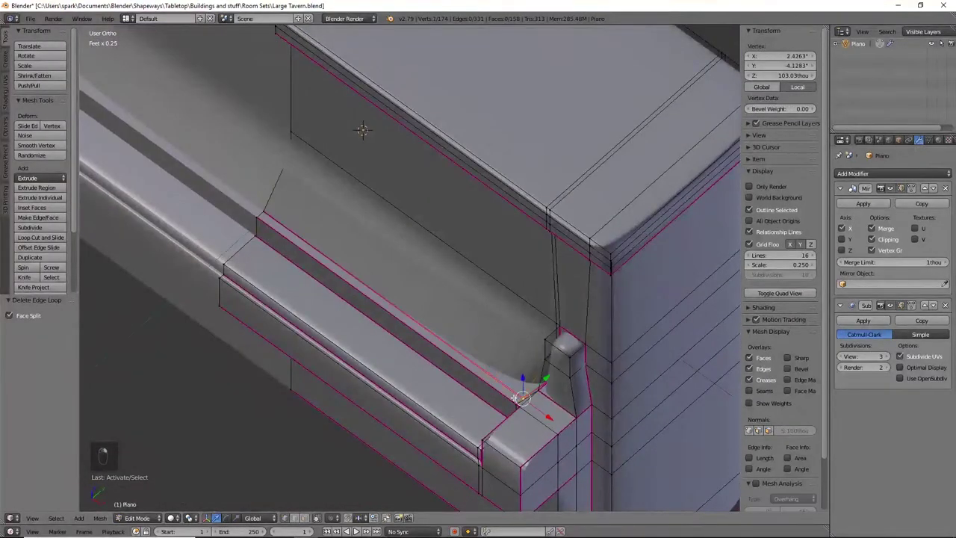
{"action": "right_click", "coordinate": [262, 213], "text": "shift"}
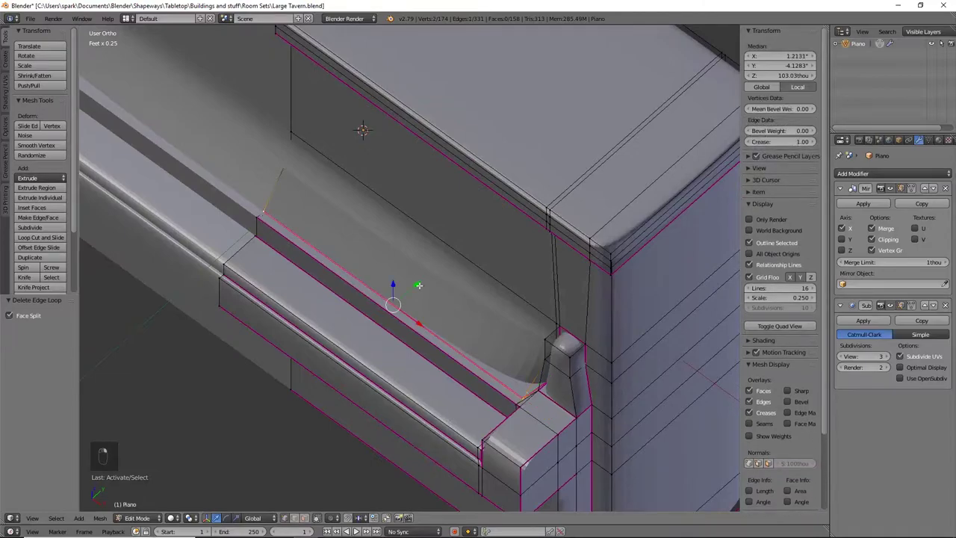
{"action": "left_click_drag", "start_coordinate": [419, 285], "coordinate": [414, 289]}
Raise the lower horizontal edge of the front panel along Z until it lines up with the top of the post
{"action": "middle_click_drag", "start_coordinate": [500, 425], "coordinate": [578, 314]}
{"action": "right_click", "coordinate": [561, 298]}
{"action": "right_click", "coordinate": [560, 265], "text": "shift"}
{"action": "right_click", "coordinate": [208, 268], "text": "shift"}
{"action": "right_click", "coordinate": [205, 296]}
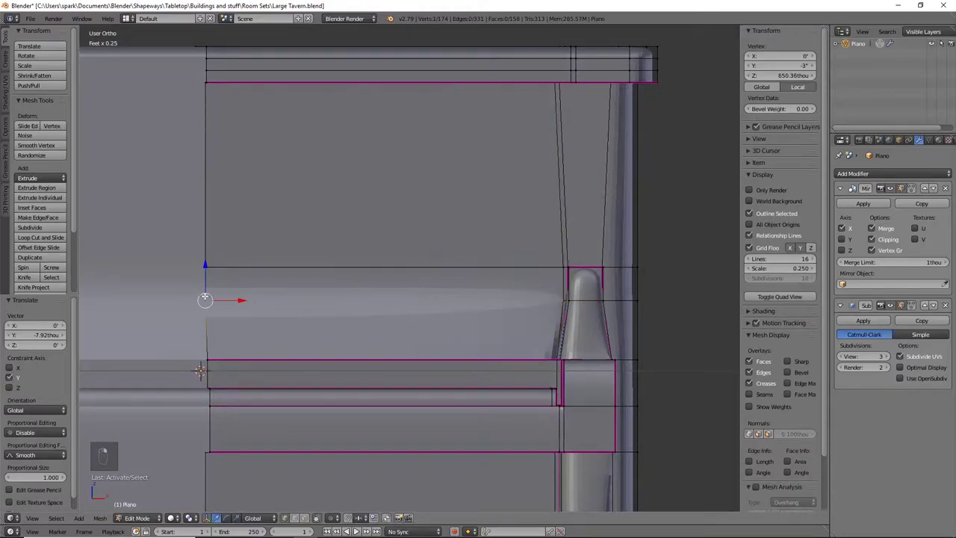
{"action": "right_click", "coordinate": [559, 299], "text": "shift"}
{"action": "key", "text": "g"}
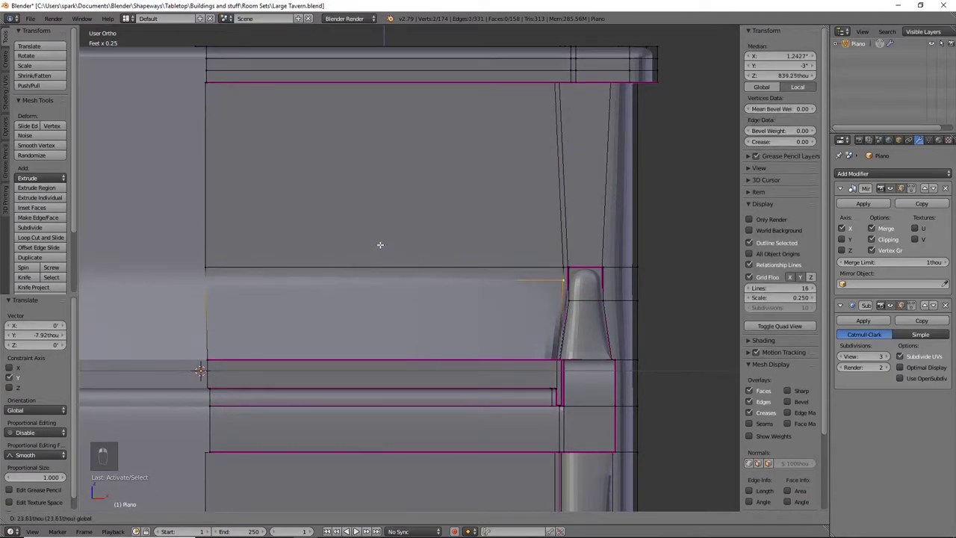
{"action": "key", "text": "z"}
{"action": "left_click", "coordinate": [381, 237]}
{"action": "key", "text": "z"}
{"action": "key", "text": "g"}
{"action": "key", "text": "z"}
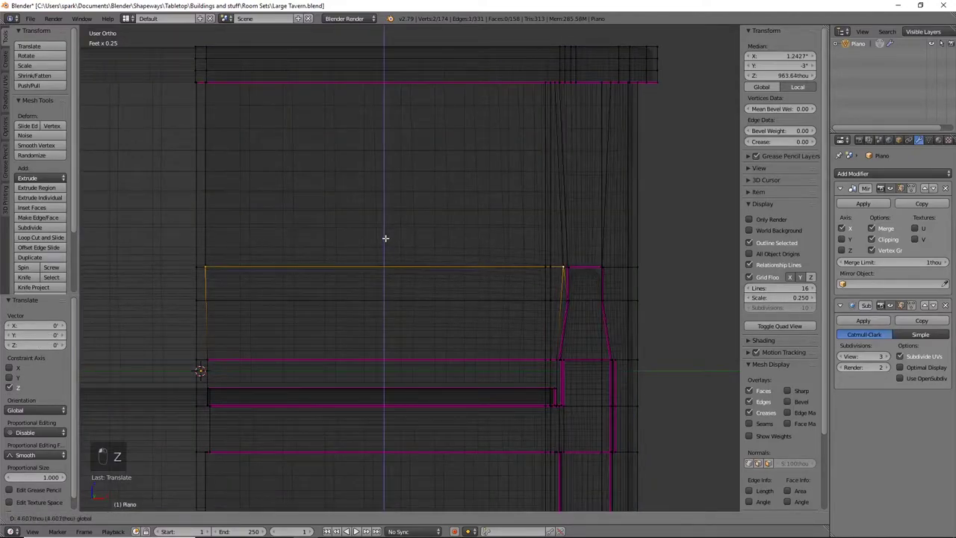
{"action": "left_click", "coordinate": [387, 238]}
{"action": "key", "text": "z"}
Move the raised edge 17.5 thou forward along Y and slide a new horizontal loop cut near it with a factor of -0.689
{"action": "middle_click_drag", "start_coordinate": [403, 246], "coordinate": [504, 267]}
{"action": "left_click_drag", "start_coordinate": [493, 266], "coordinate": [476, 266]}
{"action": "key", "text": "ctrl+r"}
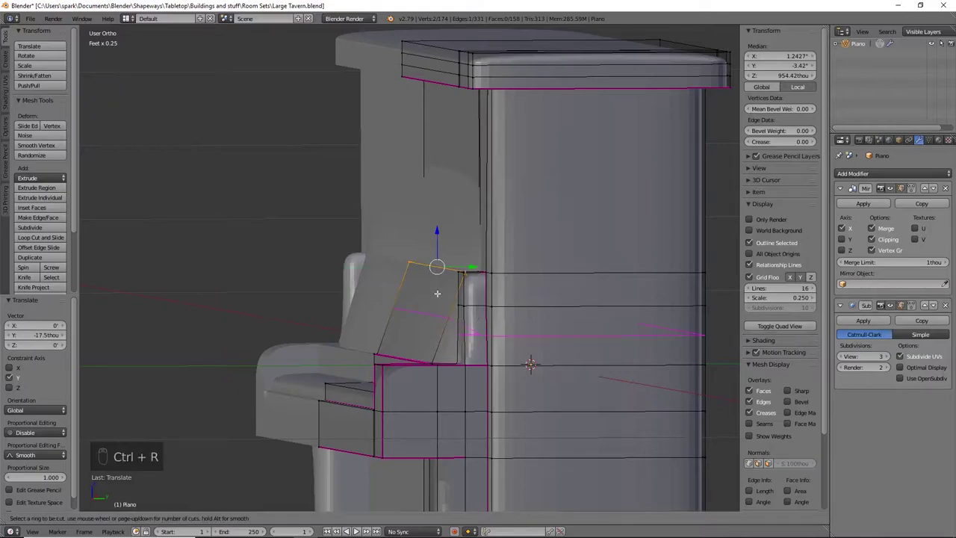
{"action": "left_click", "coordinate": [437, 293]}
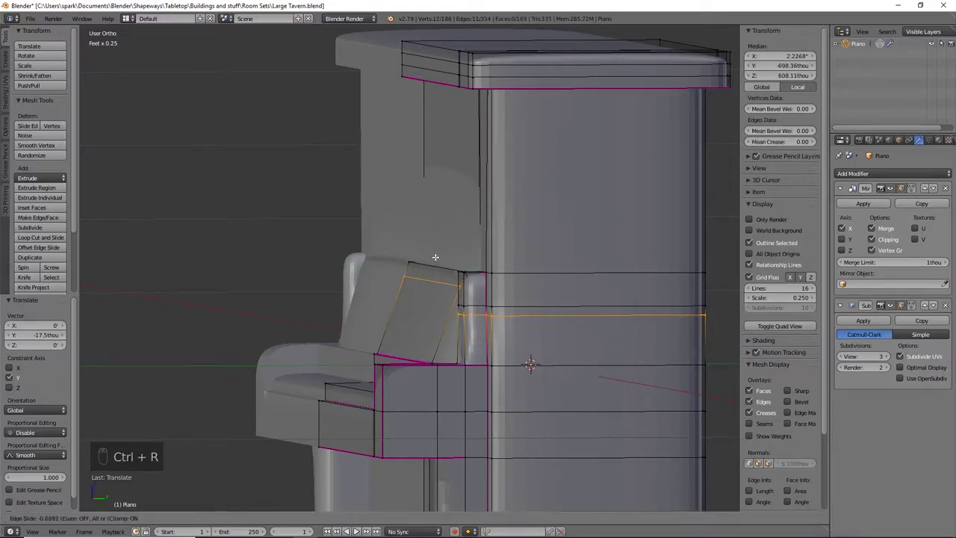
{"action": "left_click", "coordinate": [435, 256]}
Extrude the narrow strip along the sloped panel's top 17.8 thou forward along Y, and move it a further 3.44 thou
{"action": "middle_click_drag", "start_coordinate": [435, 257], "coordinate": [560, 287]}
{"action": "right_click", "coordinate": [552, 281]}
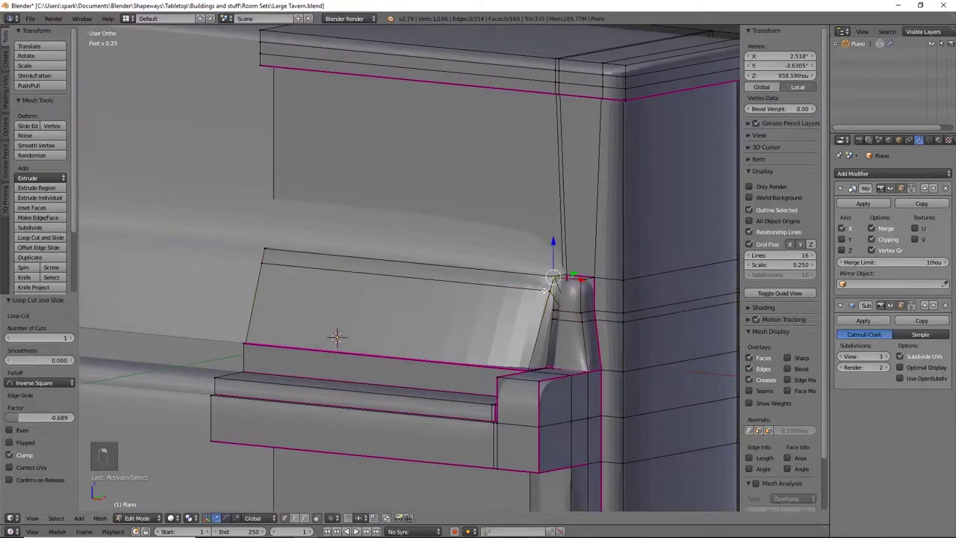
{"action": "right_click", "coordinate": [263, 245], "text": "shift"}
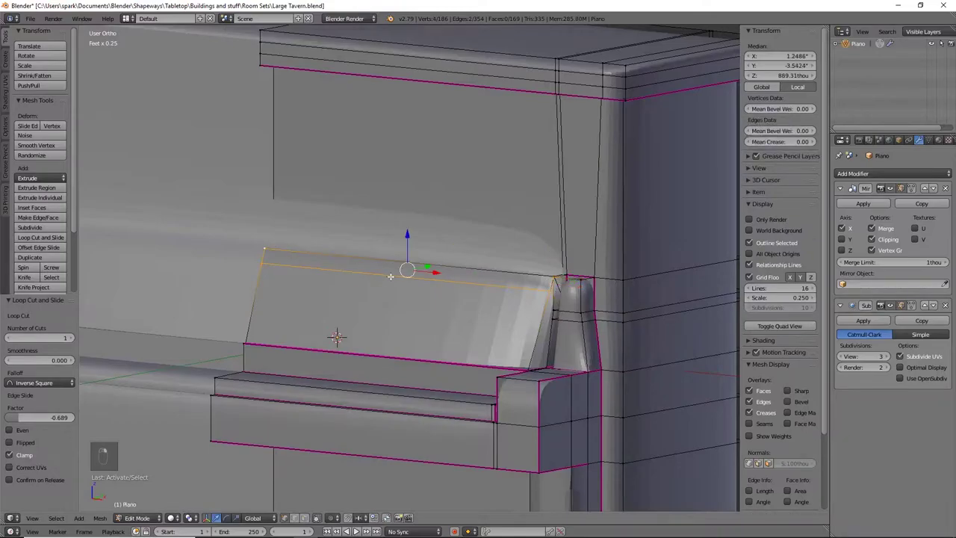
{"action": "middle_click_drag", "start_coordinate": [389, 276], "coordinate": [491, 286]}
{"action": "right_click", "coordinate": [567, 264], "text": "shift"}
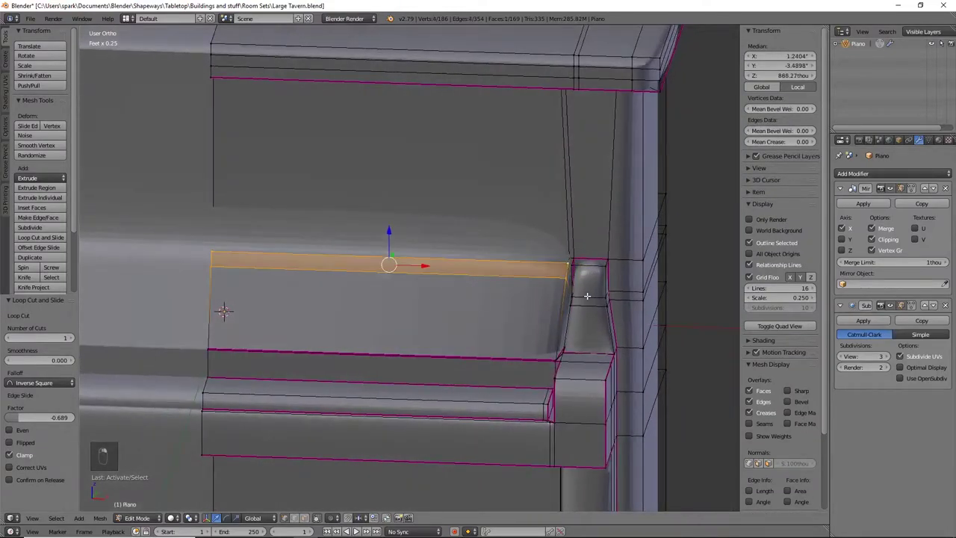
{"action": "middle_click_drag", "start_coordinate": [587, 296], "coordinate": [469, 271]}
{"action": "key", "text": "e"}
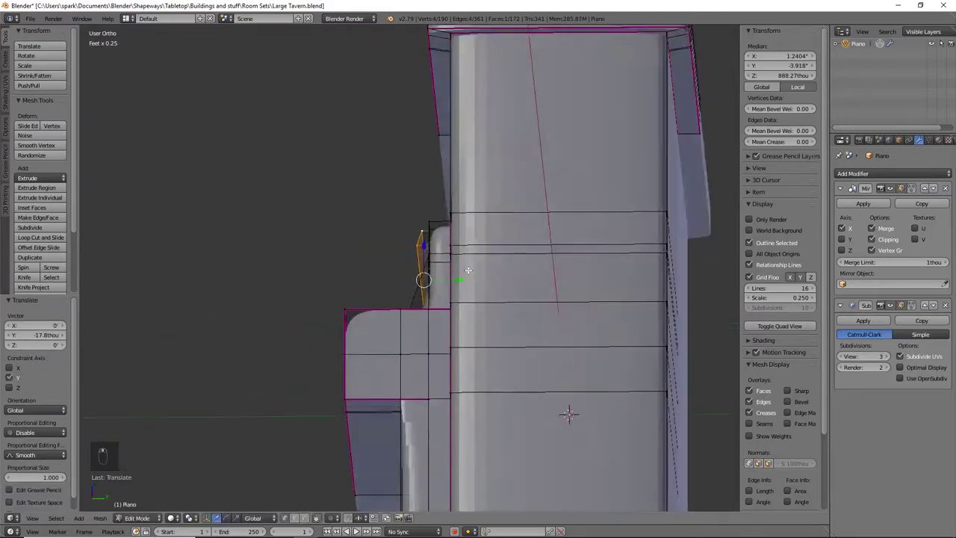
{"action": "middle_click_drag", "start_coordinate": [468, 269], "coordinate": [467, 384]}
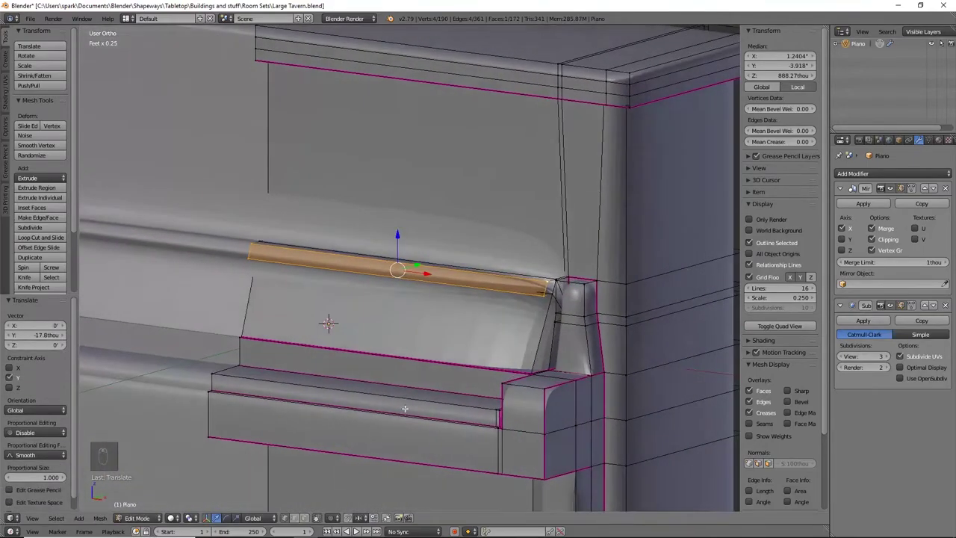
{"action": "middle_click_drag", "start_coordinate": [527, 360], "coordinate": [465, 367]}
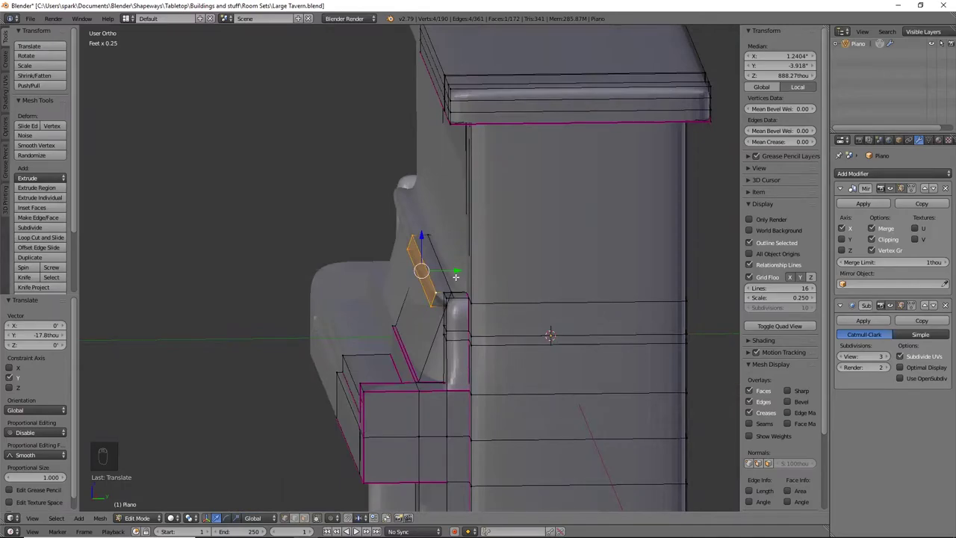
{"action": "left_click_drag", "start_coordinate": [455, 275], "coordinate": [454, 272]}
Fully crease the edges around the front face of the extruded lip
{"action": "middle_click_drag", "start_coordinate": [440, 373], "coordinate": [481, 356]}
{"action": "scroll", "coordinate": [481, 356], "scroll_direction": "up", "scroll_amount": 3}
{"action": "key", "text": "shift+e"}
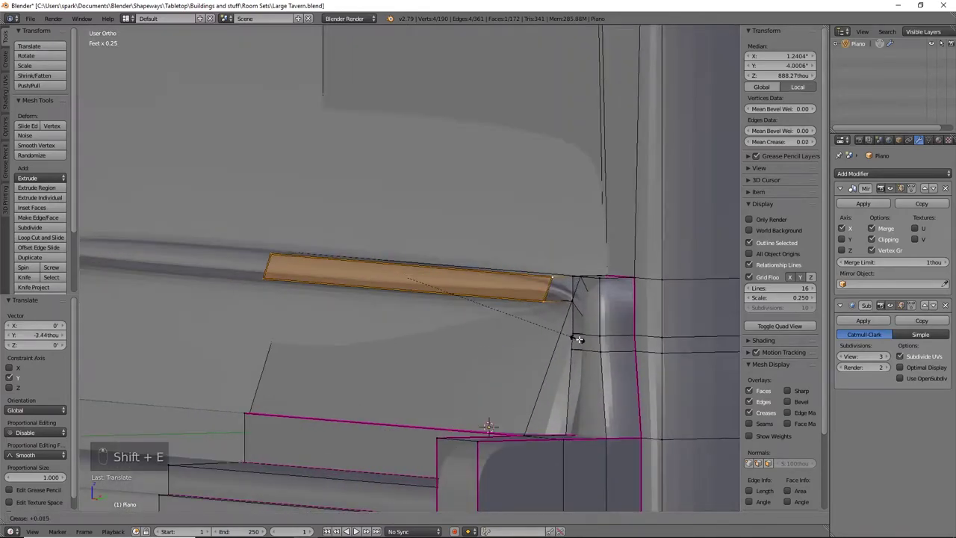
{"action": "left_click", "coordinate": [569, 365]}
{"action": "middle_click_drag", "start_coordinate": [590, 376], "coordinate": [560, 363], "text": "shift"}
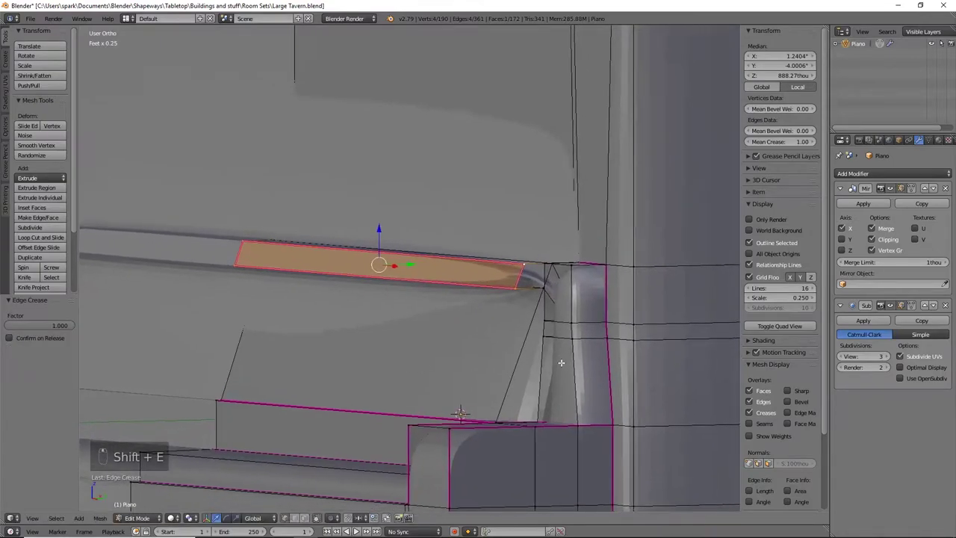
Fully crease the edges of the lip's end face beside the post
{"action": "right_click", "coordinate": [515, 288]}
{"action": "right_click", "coordinate": [542, 288], "text": "shift"}
{"action": "right_click", "coordinate": [524, 265], "text": "shift"}
{"action": "middle_click_drag", "start_coordinate": [612, 279], "coordinate": [596, 318]}
{"action": "right_click", "coordinate": [550, 361], "text": "shift"}
{"action": "key", "text": "shift+e"}
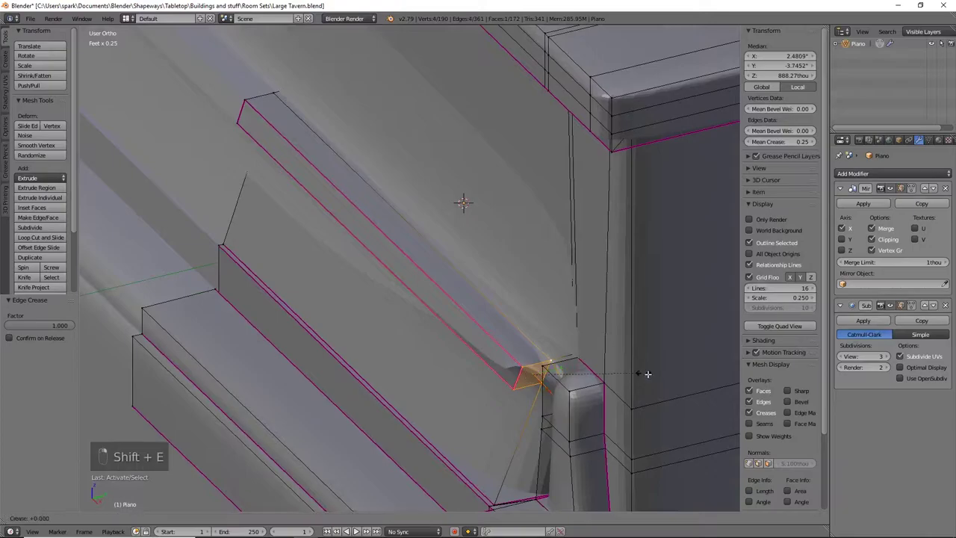
{"action": "left_click", "coordinate": [536, 384]}
Fully crease the side edge of the sloped panel running from the lip down to the ledge
{"action": "middle_click_drag", "start_coordinate": [535, 385], "coordinate": [657, 322]}
{"action": "right_click", "coordinate": [665, 274]}
{"action": "middle_click_drag", "start_coordinate": [665, 275], "coordinate": [726, 409]}
{"action": "right_click", "coordinate": [625, 306], "text": "shift"}
{"action": "key", "text": "shift+e"}
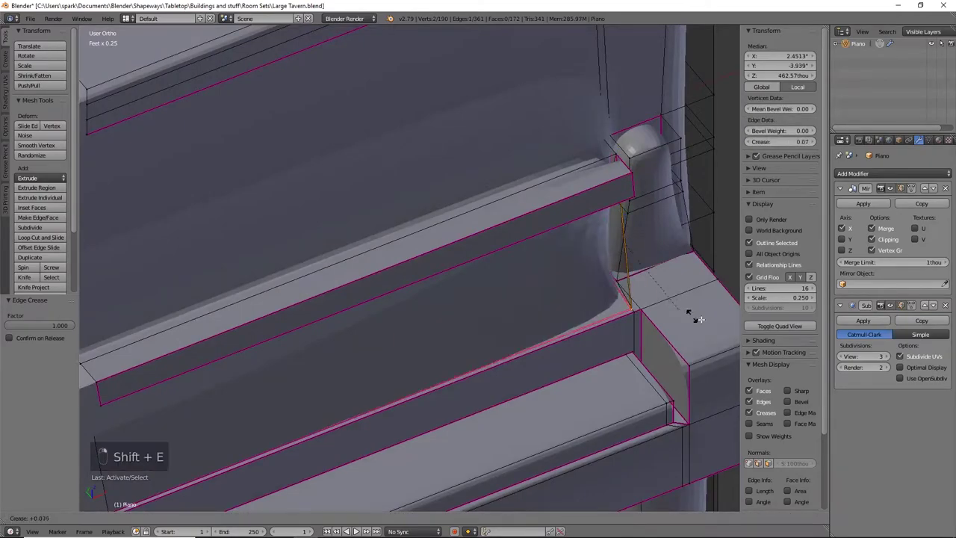
{"action": "left_click", "coordinate": [333, 367]}
Fully crease the long edge where the sloped panel meets the underside of the lip
{"action": "middle_click_drag", "start_coordinate": [219, 416], "coordinate": [198, 331]}
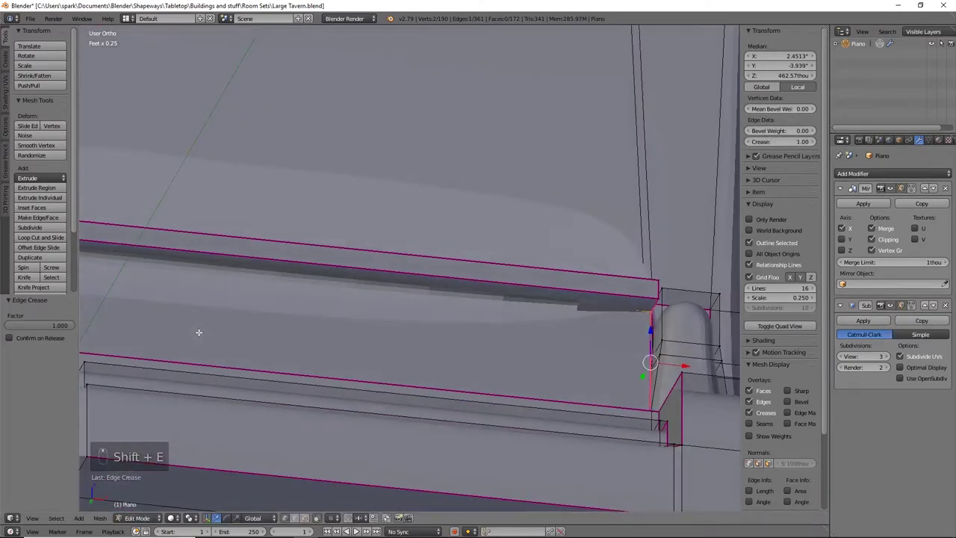
{"action": "right_click", "coordinate": [203, 273], "text": "alt"}
{"action": "key", "text": "shift+e"}
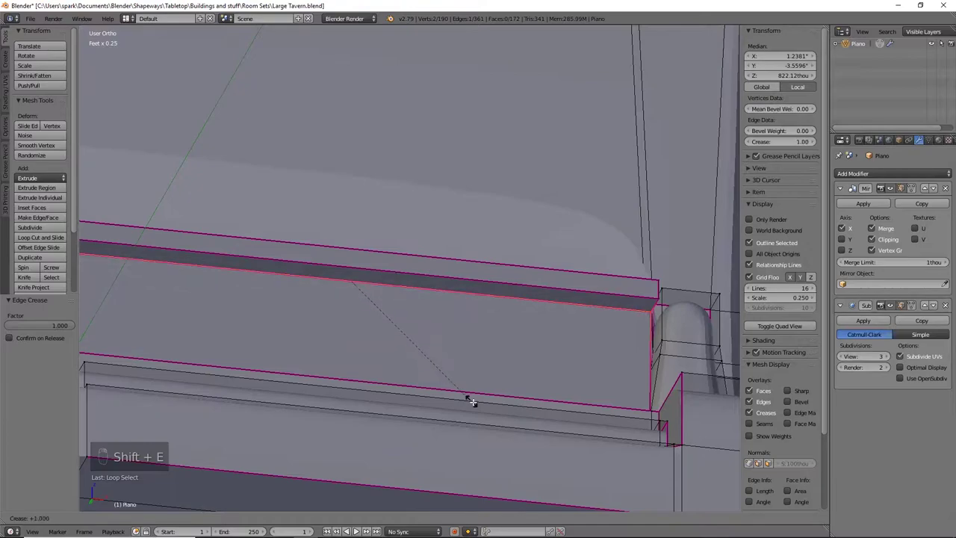
{"action": "left_click", "coordinate": [435, 360]}
Fully crease the long edge where the ledge behind the lip meets the piano's upright front
{"action": "middle_click_drag", "start_coordinate": [542, 333], "coordinate": [463, 345]}
{"action": "right_click", "coordinate": [462, 352], "text": "alt"}
{"action": "key", "text": "shift+e"}
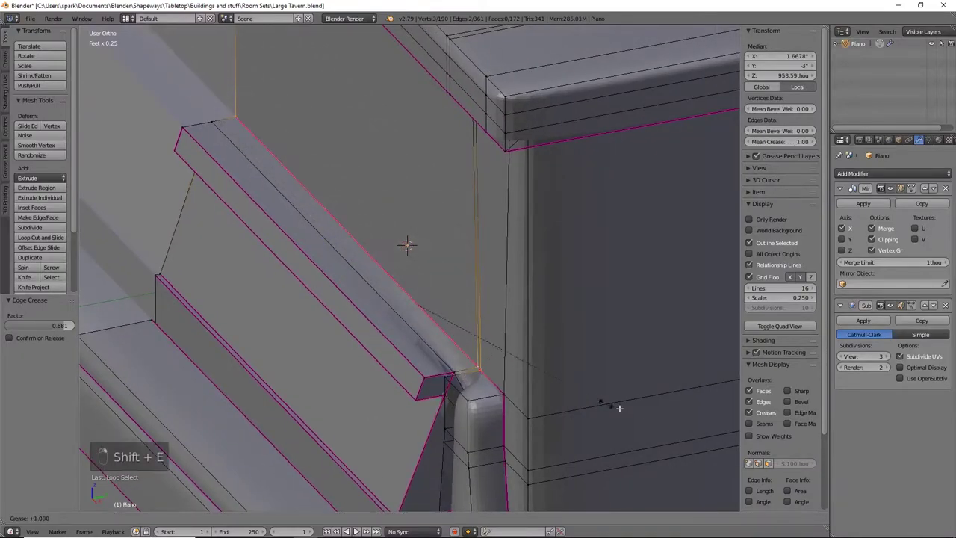
{"action": "left_click", "coordinate": [681, 416]}
Add a centred loop cut along the top strip behind the lip and lower its long edge 5.19 thou along Z
{"action": "middle_click_drag", "start_coordinate": [625, 396], "coordinate": [698, 407]}
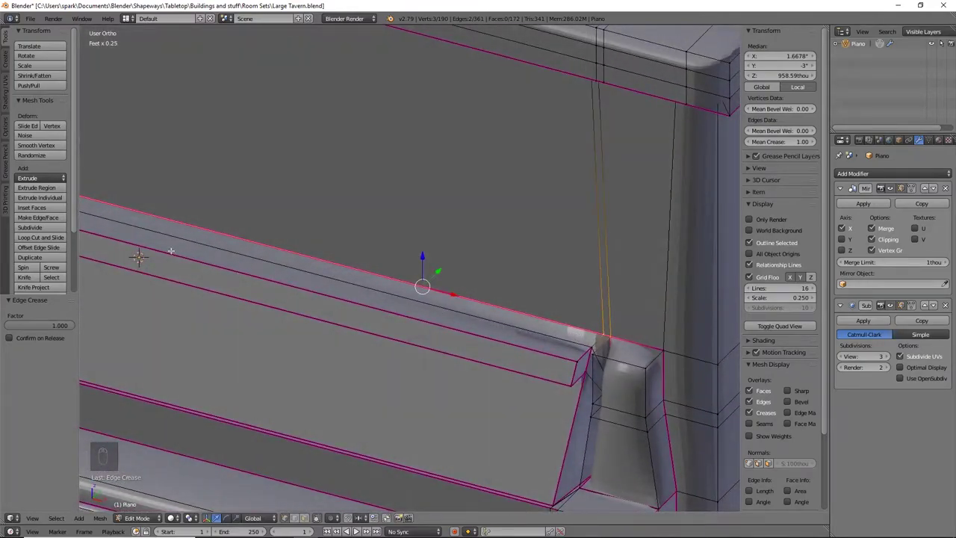
{"action": "middle_click_drag", "start_coordinate": [139, 258], "coordinate": [288, 252]}
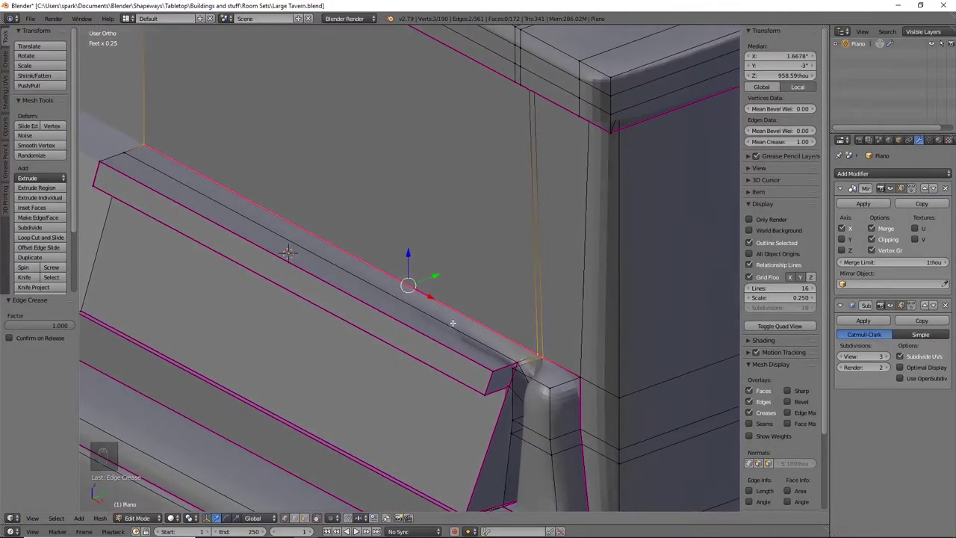
{"action": "key", "text": "ctrl+r"}
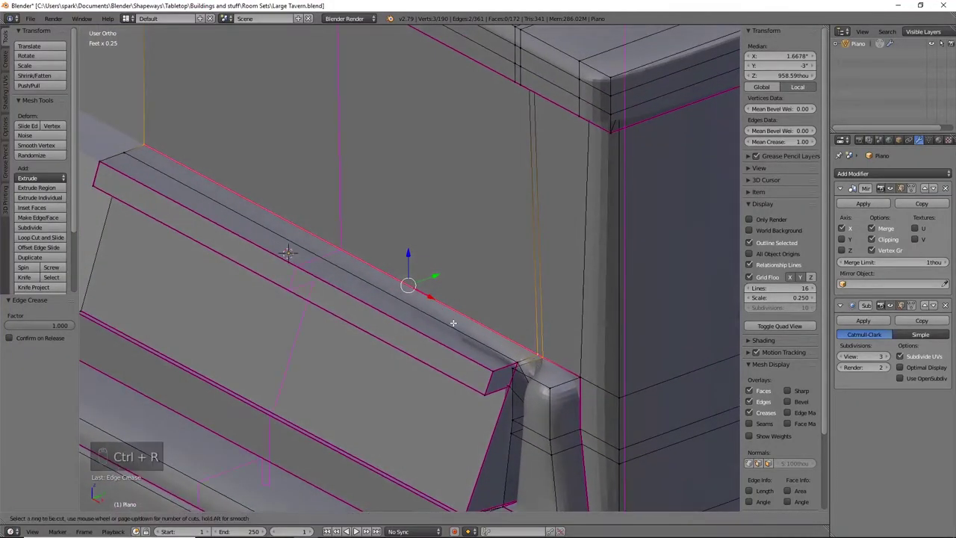
{"action": "left_click", "coordinate": [528, 359]}
{"action": "right_click", "coordinate": [529, 358]}
{"action": "right_click", "coordinate": [528, 358]}
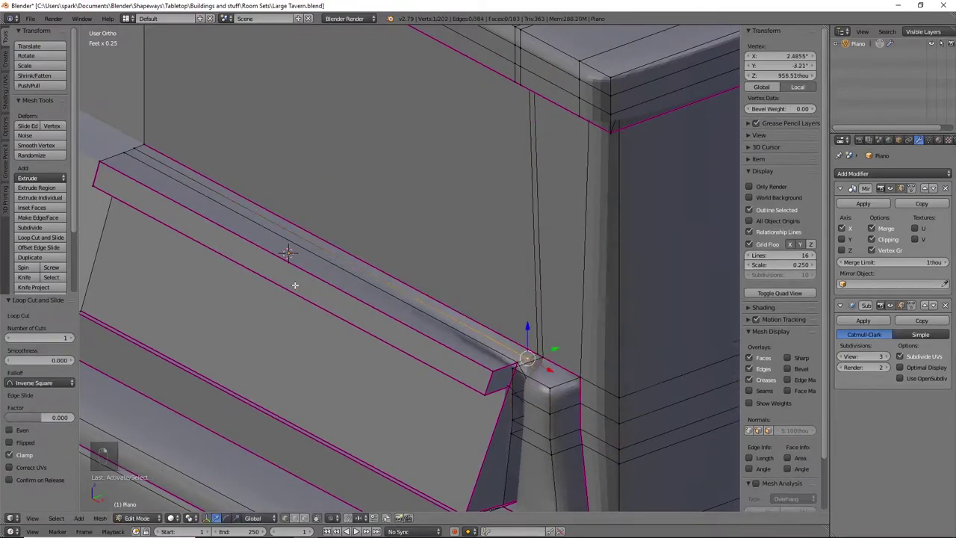
{"action": "right_click", "coordinate": [138, 142], "text": "shift"}
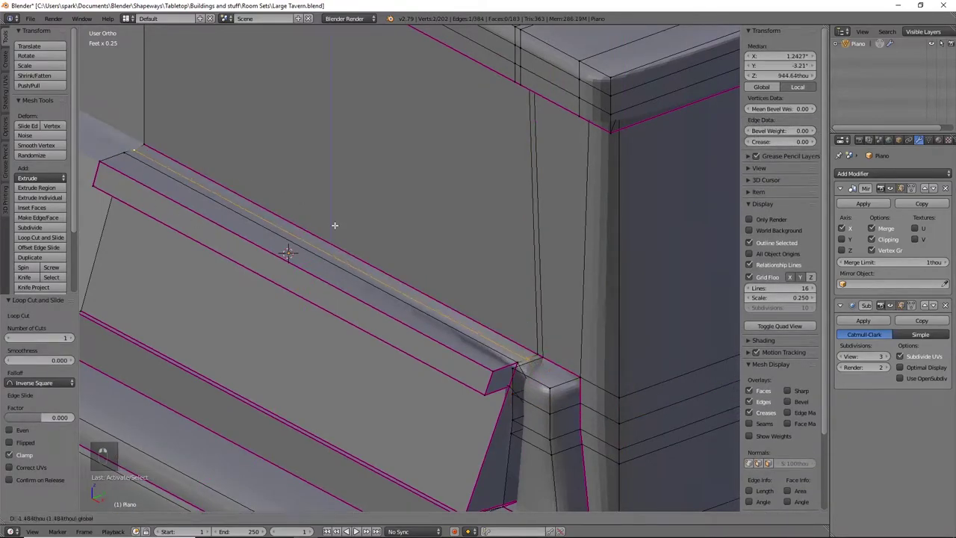
{"action": "left_click_drag", "start_coordinate": [331, 223], "coordinate": [337, 230]}
Fully crease the lowered edge along the top strip behind the lip
{"action": "key", "text": "shift+e"}
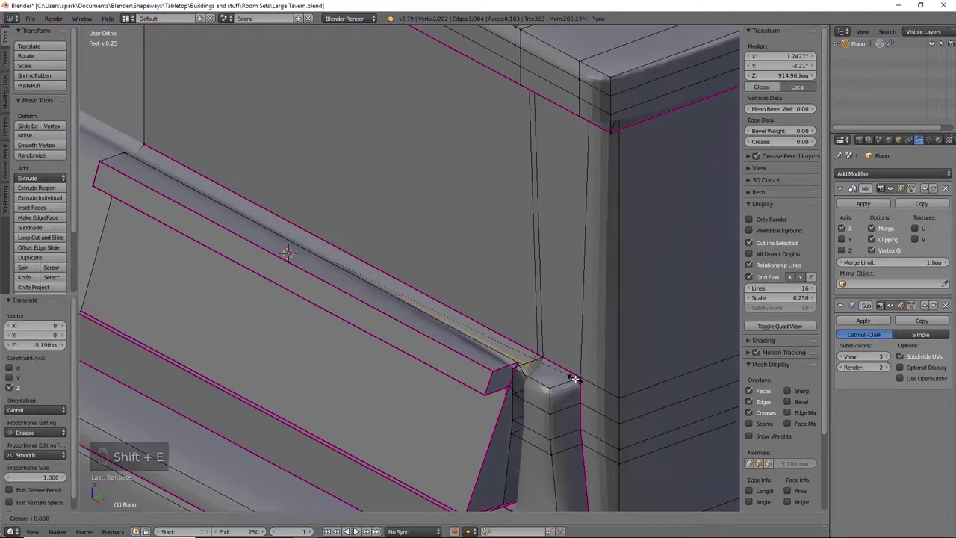
{"action": "left_click", "coordinate": [721, 381]}
{"action": "middle_click_drag", "start_coordinate": [519, 333], "coordinate": [469, 306]}
{"action": "middle_click_drag", "start_coordinate": [316, 239], "coordinate": [584, 320]}
{"action": "scroll", "coordinate": [615, 329], "scroll_direction": "up", "scroll_amount": 3}
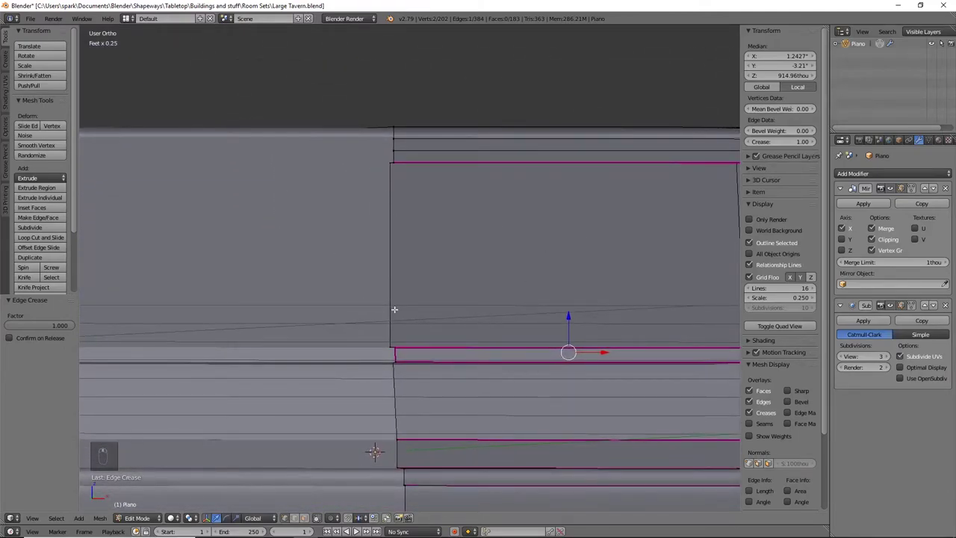
In front view, add a vertical loop cut through the piano's editable half, about 855 thou from the centreline
{"action": "key", "text": "KP_1"}
{"action": "middle_click_drag", "start_coordinate": [396, 310], "coordinate": [422, 322], "text": "shift"}
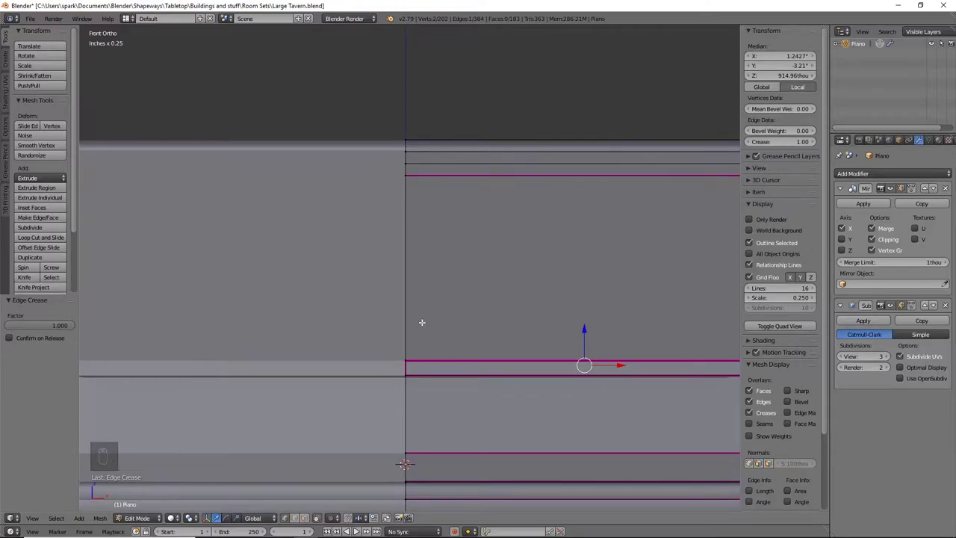
{"action": "scroll", "coordinate": [459, 335], "scroll_direction": "down", "scroll_amount": 2}
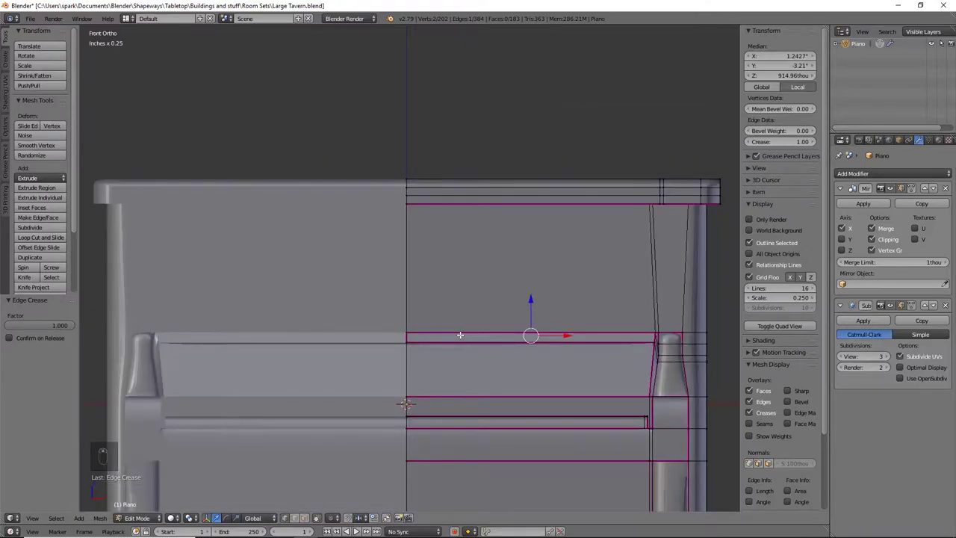
{"action": "key", "text": "ctrl+r"}
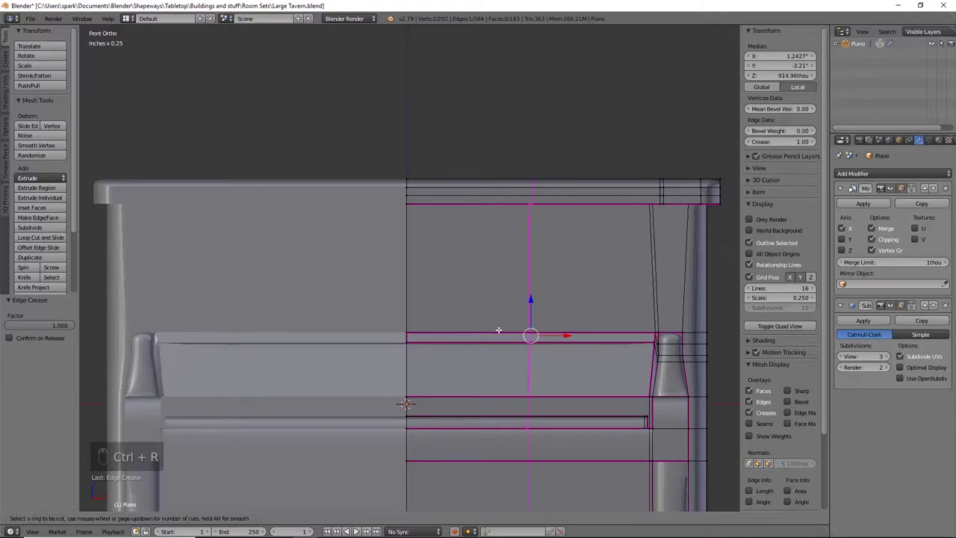
{"action": "left_click", "coordinate": [498, 329]}
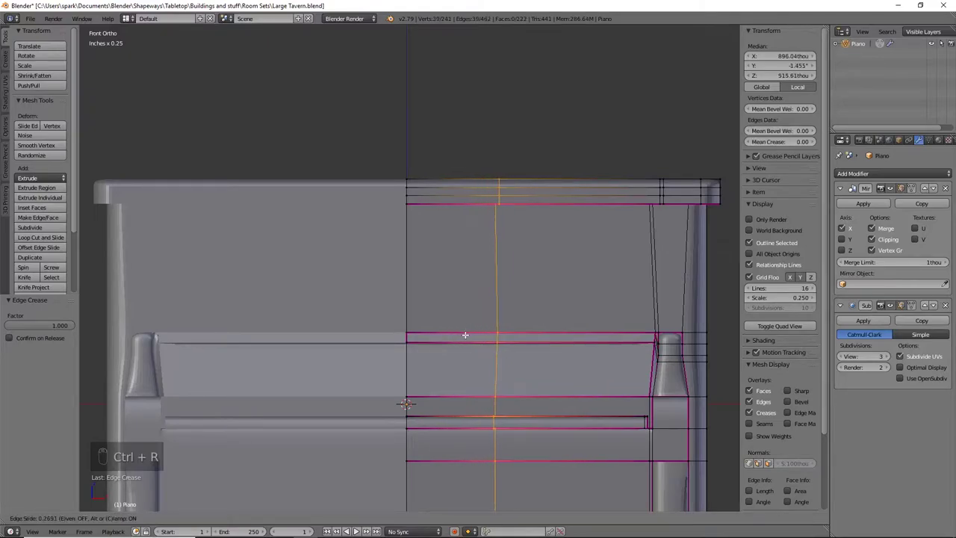
{"action": "left_click", "coordinate": [464, 334]}
{"action": "left_click_drag", "start_coordinate": [575, 365], "coordinate": [525, 365]}
Add two horizontal loop cuts across the upper front and scale them apart by 1.898 along Z
{"action": "key", "text": "ctrl+r"}
{"action": "scroll", "coordinate": [494, 275], "scroll_direction": "up", "scroll_amount": 1}
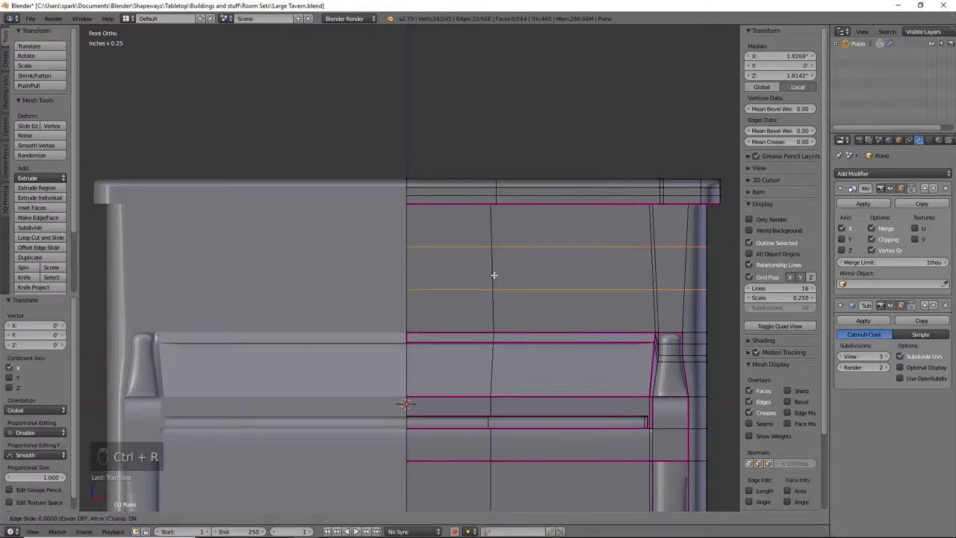
{"action": "left_click", "coordinate": [493, 275]}
{"action": "right_click", "coordinate": [494, 275]}
{"action": "key", "text": "s"}
{"action": "key", "text": "z"}
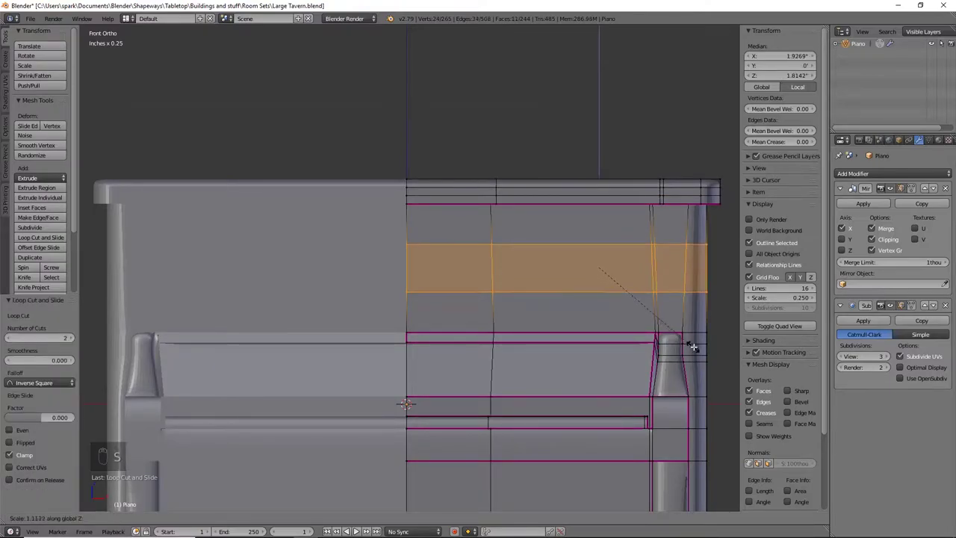
{"action": "left_click", "coordinate": [109, 385]}
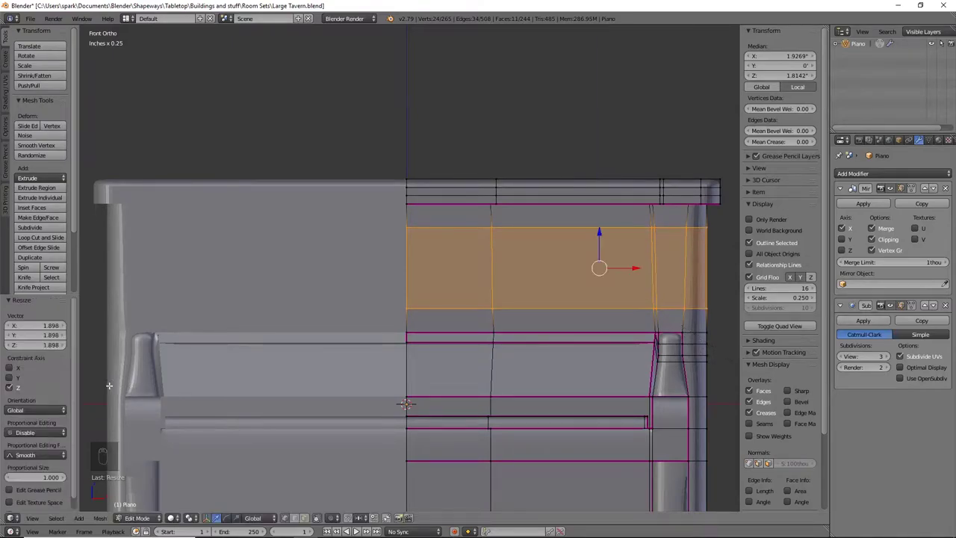
Straighten the vertical edge between the two horizontal cuts by scaling its end vertices to 0.015 along X
{"action": "right_click", "coordinate": [488, 224]}
{"action": "right_click", "coordinate": [498, 308], "text": "shift"}
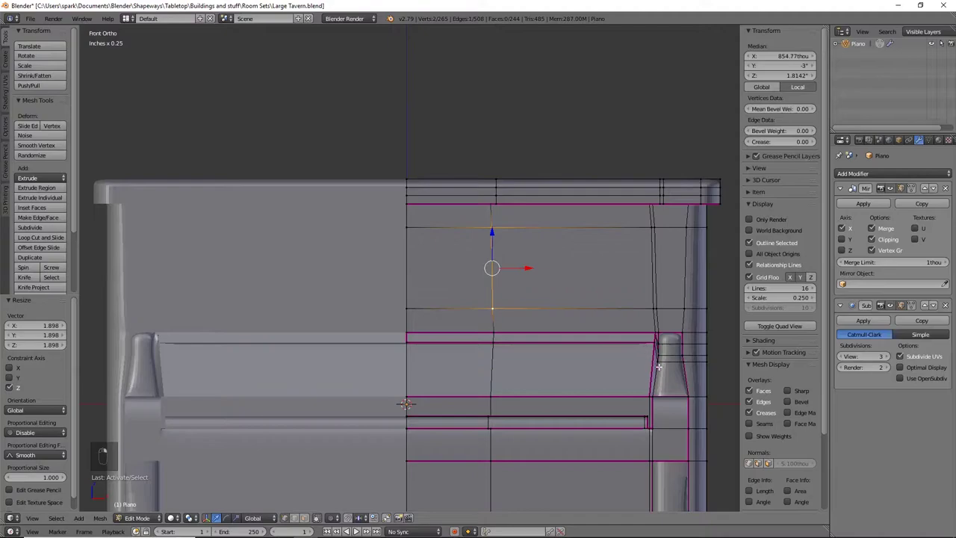
{"action": "key", "text": "s"}
{"action": "right_click", "coordinate": [586, 328]}
{"action": "key", "text": "s"}
{"action": "key", "text": "x"}
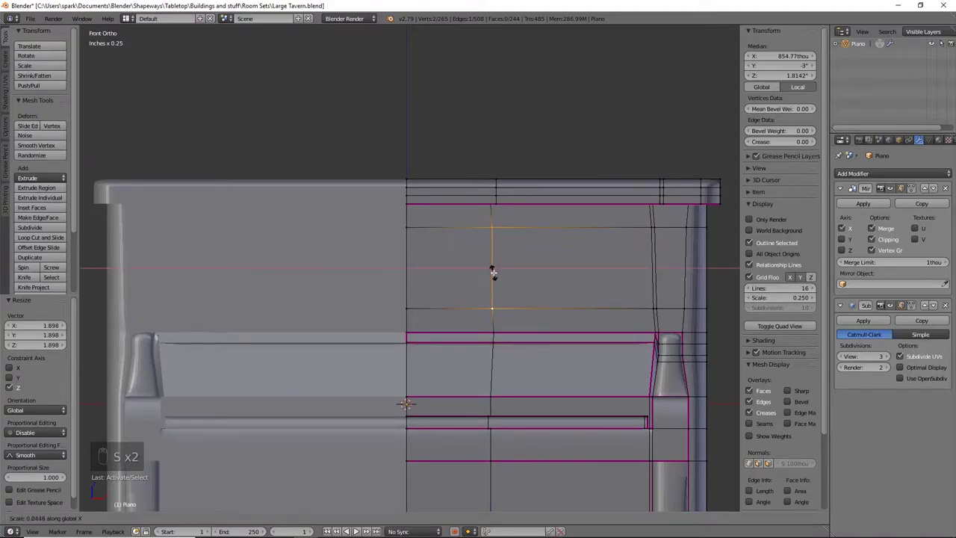
{"action": "left_click", "coordinate": [493, 273]}
{"action": "key", "text": "s"}
{"action": "left_click", "coordinate": [493, 271]}
Select the central rectangular face on the upper front and extrude it a short distance forward in side view
{"action": "left_click", "coordinate": [423, 298]}
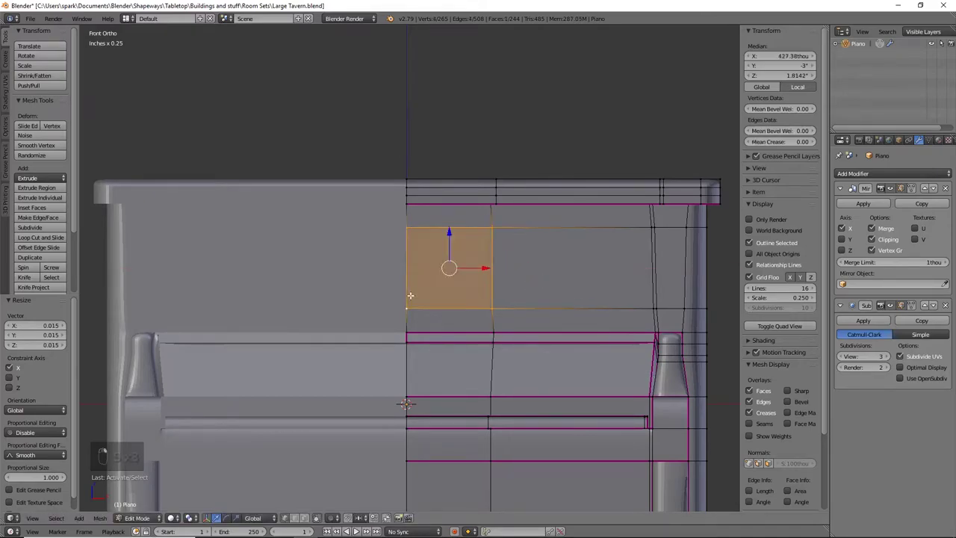
{"action": "key", "text": "KP_3"}
{"action": "middle_click_drag", "start_coordinate": [423, 298], "coordinate": [480, 300], "text": "shift"}
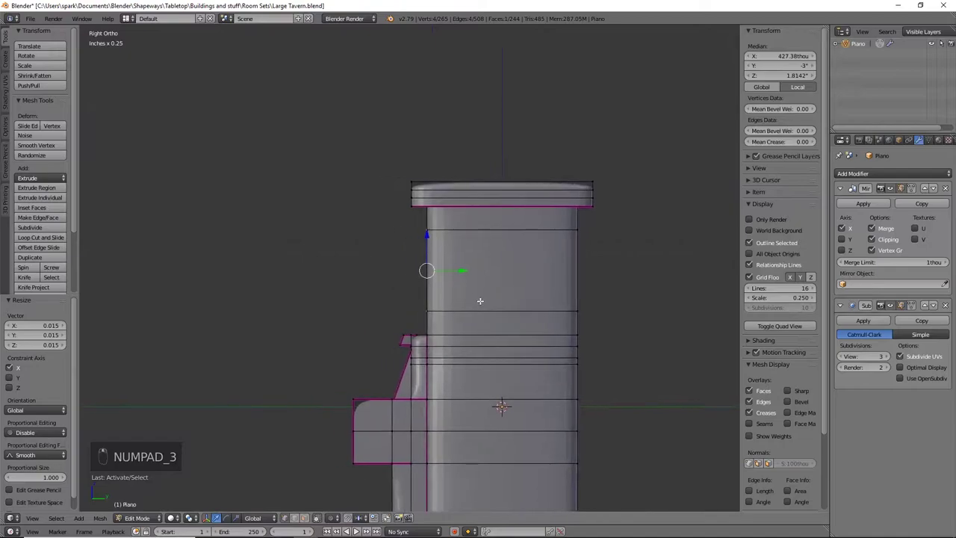
{"action": "key", "text": "e"}
{"action": "left_click_drag", "start_coordinate": [464, 272], "coordinate": [458, 271]}
{"action": "scroll", "coordinate": [451, 322], "scroll_direction": "up", "scroll_amount": 3}
{"action": "middle_click_drag", "start_coordinate": [460, 321], "coordinate": [515, 336], "text": "shift"}
Extrude the central face another 25 thou forward along Y and tilt it 12.2° so its bottom projects
{"action": "key", "text": "e"}
{"action": "right_click", "coordinate": [547, 334]}
{"action": "left_click_drag", "start_coordinate": [521, 290], "coordinate": [493, 291]}
{"action": "key", "text": "r"}
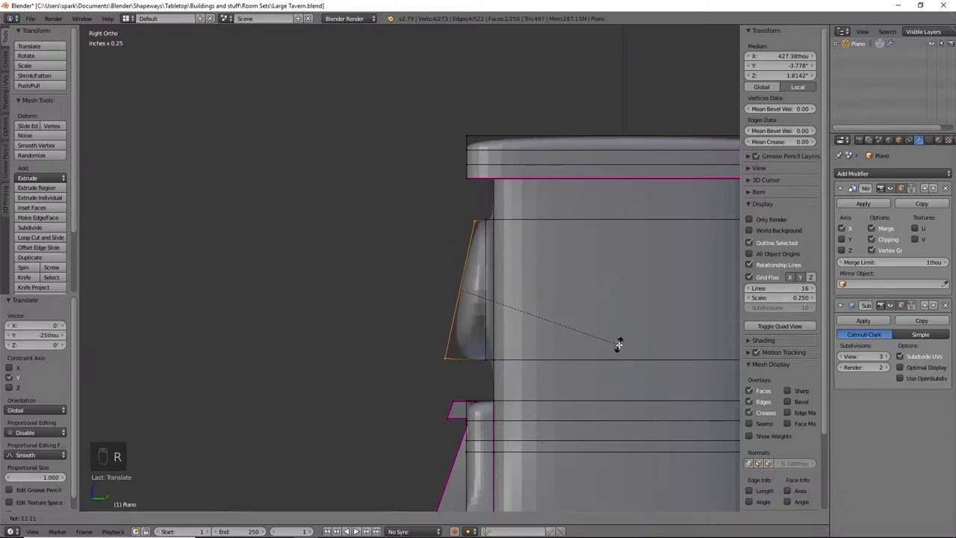
{"action": "left_click", "coordinate": [613, 345]}
{"action": "scroll", "coordinate": [553, 314], "scroll_direction": "up", "scroll_amount": 3}
{"action": "scroll", "coordinate": [511, 287], "scroll_direction": "up", "scroll_amount": 3}
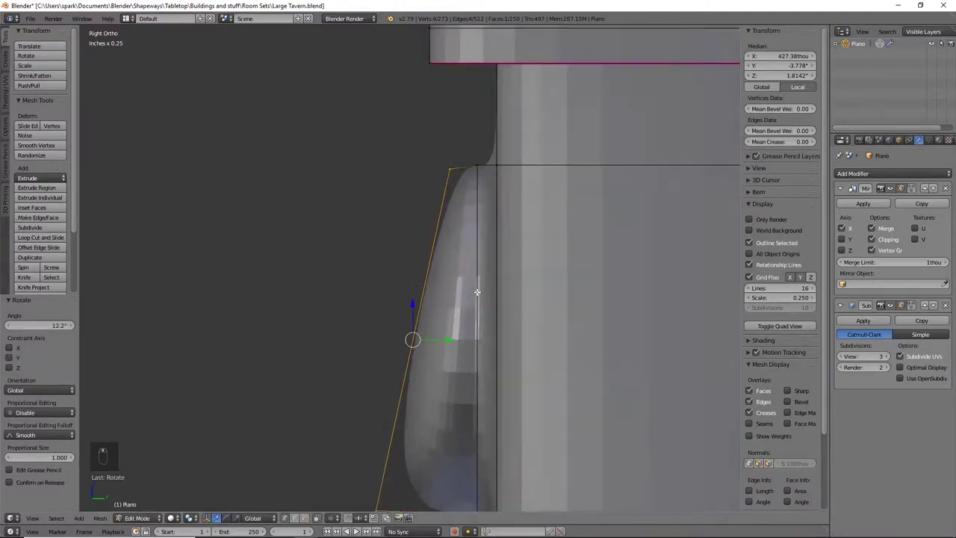
{"action": "key", "text": "a"}
{"action": "key", "text": "b"}
{"action": "left_click_drag", "start_coordinate": [432, 109], "coordinate": [452, 96]}
{"action": "key", "text": "Escape"}
{"action": "key", "text": "ctrl+z"}
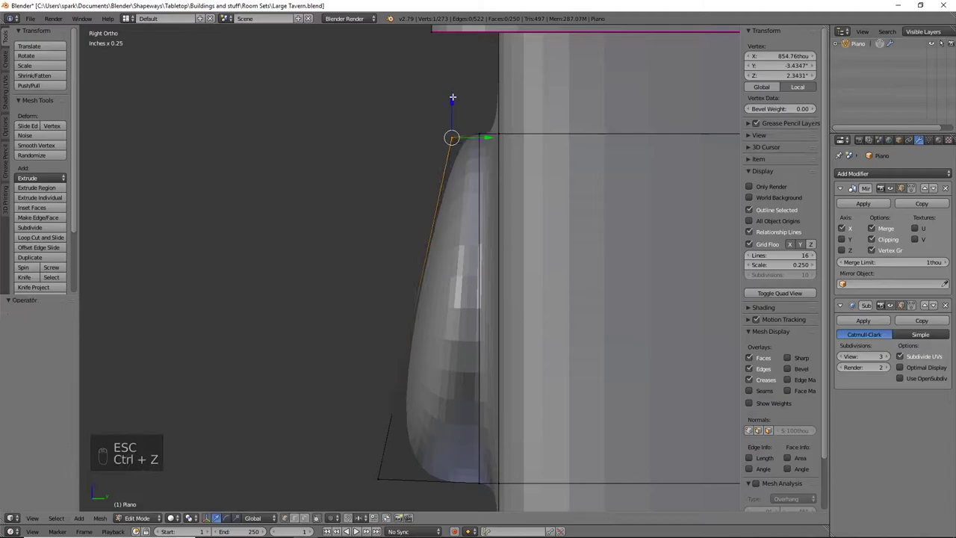
In wireframe display, raise the top front edge of the tilted block 1.54 thou along Z
{"action": "key", "text": "z"}
{"action": "key", "text": "b"}
{"action": "left_click_drag", "start_coordinate": [418, 89], "coordinate": [451, 95]}
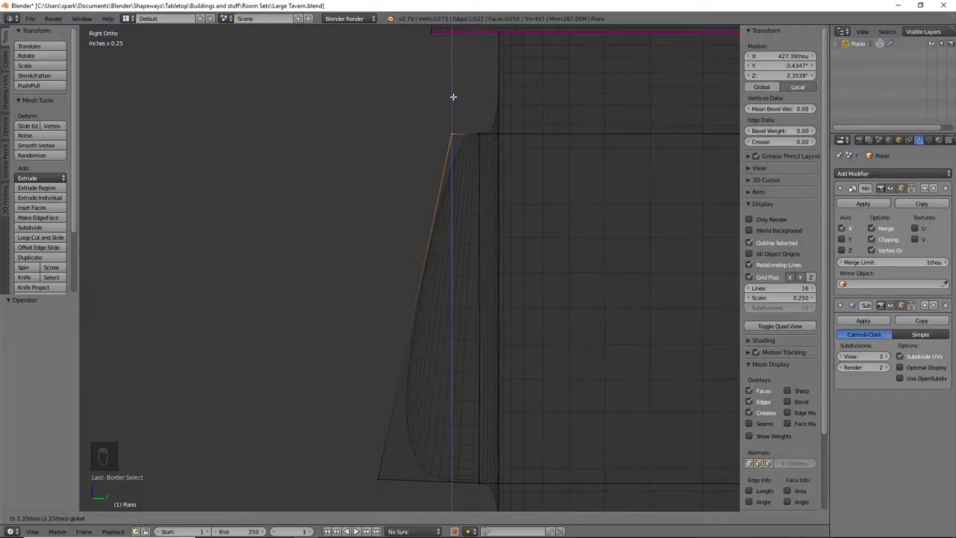
{"action": "left_click", "coordinate": [455, 96]}
Lower the bottom front edge of the tilted block 1.54 thou along Z
{"action": "scroll", "coordinate": [454, 249], "scroll_direction": "down", "scroll_amount": 3, "text": "shift"}
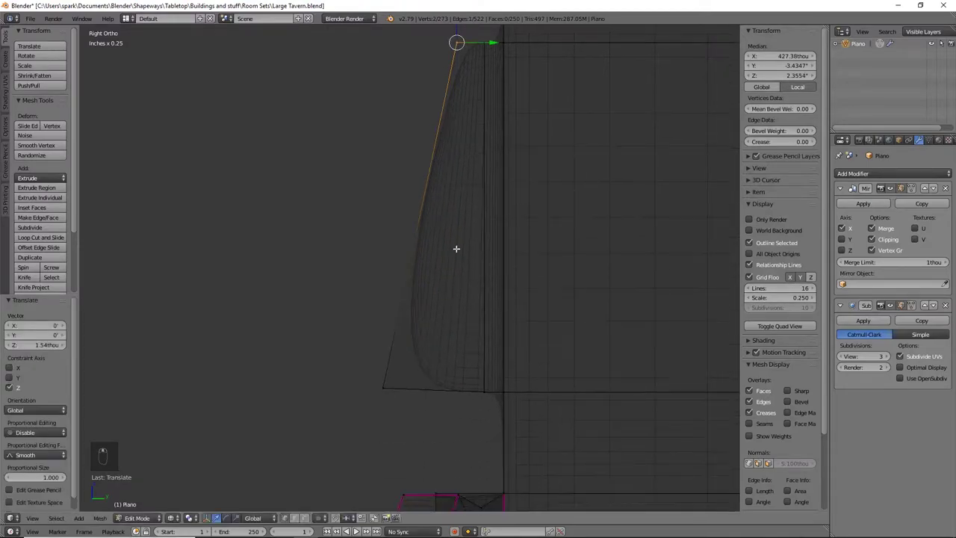
{"action": "key", "text": "a"}
{"action": "key", "text": "b"}
{"action": "left_click_drag", "start_coordinate": [320, 317], "coordinate": [404, 424]}
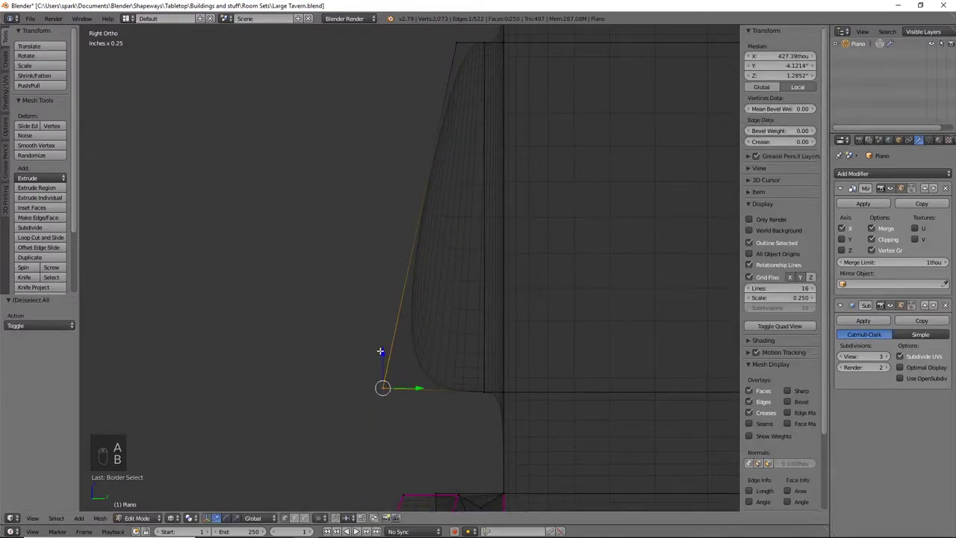
{"action": "left_click_drag", "start_coordinate": [380, 351], "coordinate": [384, 355]}
Add a horizontal loop cut through the tilted block and slide it close to the block's bottom edge
{"action": "key", "text": "ctrl+r"}
{"action": "left_click", "coordinate": [519, 343]}
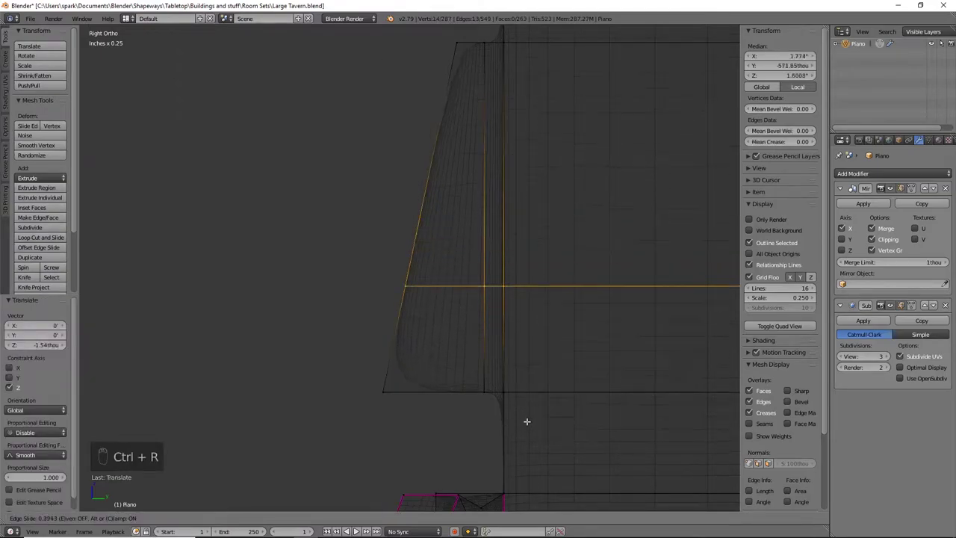
{"action": "left_click", "coordinate": [525, 473]}
Make the narrow strip at the block's bottom vertical by scaling its front vertices to 0.013 along Y
{"action": "key", "text": "a"}
{"action": "key", "text": "b"}
{"action": "left_click_drag", "start_coordinate": [301, 316], "coordinate": [472, 441]}
{"action": "key", "text": "s"}
{"action": "key", "text": "y"}
{"action": "left_click", "coordinate": [389, 370]}
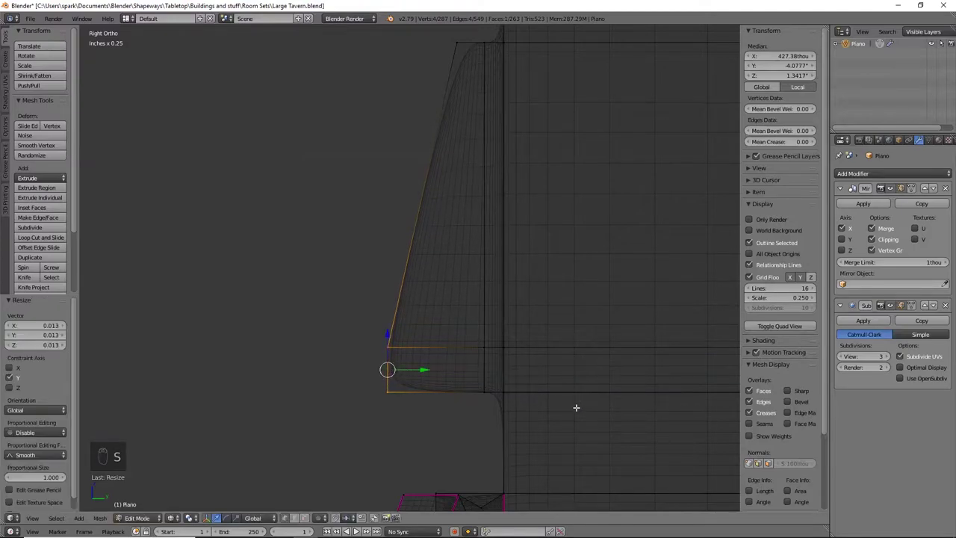
Extrude the bottom strip about 13 thou forward into a lip, and move the lip segment back 6.94 thou along Y
{"action": "key", "text": "e"}
{"action": "right_click", "coordinate": [492, 403]}
{"action": "left_click_drag", "start_coordinate": [423, 370], "coordinate": [391, 370]}
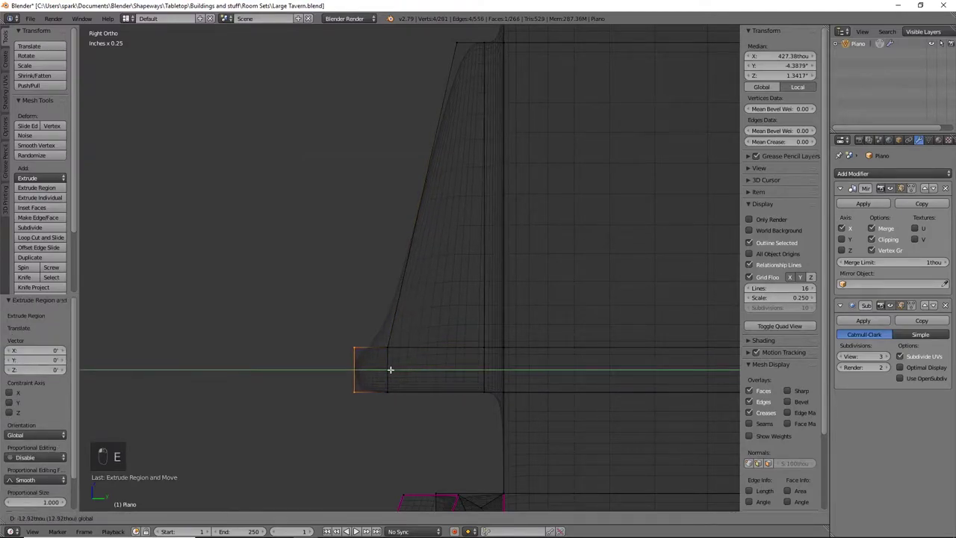
{"action": "left_click", "coordinate": [390, 369]}
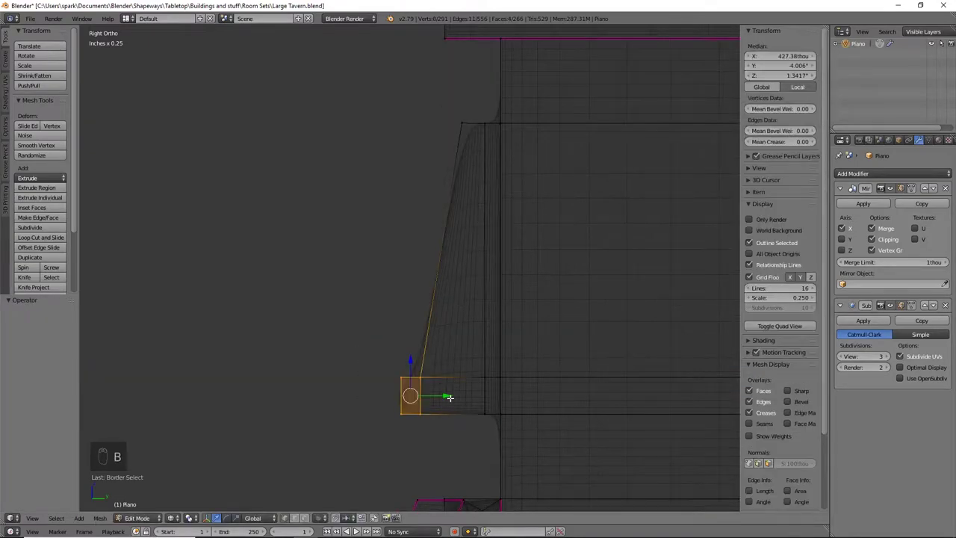
{"action": "left_click_drag", "start_coordinate": [447, 397], "coordinate": [460, 397]}
{"action": "left_click", "coordinate": [460, 397]}
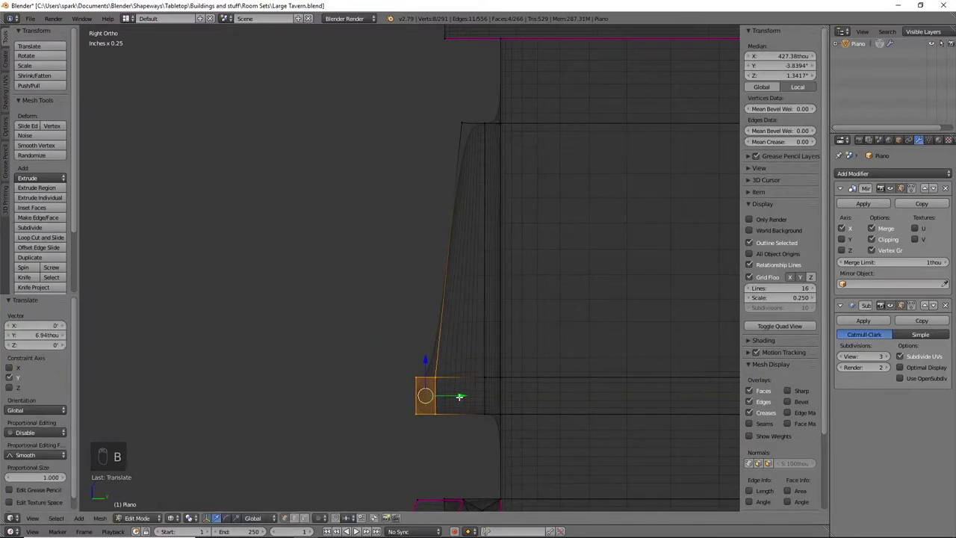
Extrude the lip's front face 6.25 thou forward along Y, and shift the new segment back about 2.5 thou
{"action": "key", "text": "a"}
{"action": "key", "text": "b"}
{"action": "left_click_drag", "start_coordinate": [391, 363], "coordinate": [429, 427]}
{"action": "key", "text": "e"}
{"action": "right_click", "coordinate": [429, 423]}
{"action": "key", "text": "b"}
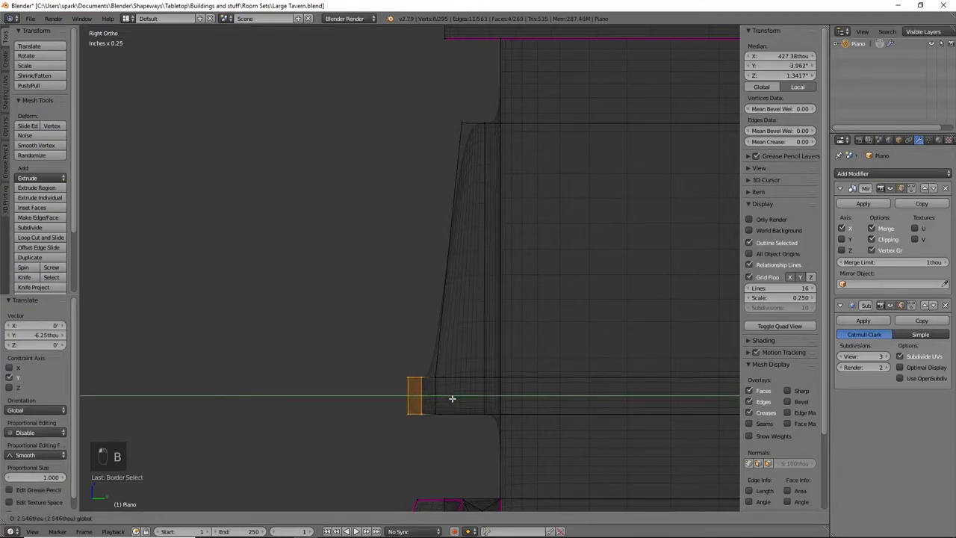
{"action": "left_click", "coordinate": [451, 397]}
Extrude the top face of the music stand lip's front segment 5.32 thou upward along Z
{"action": "key", "text": "a"}
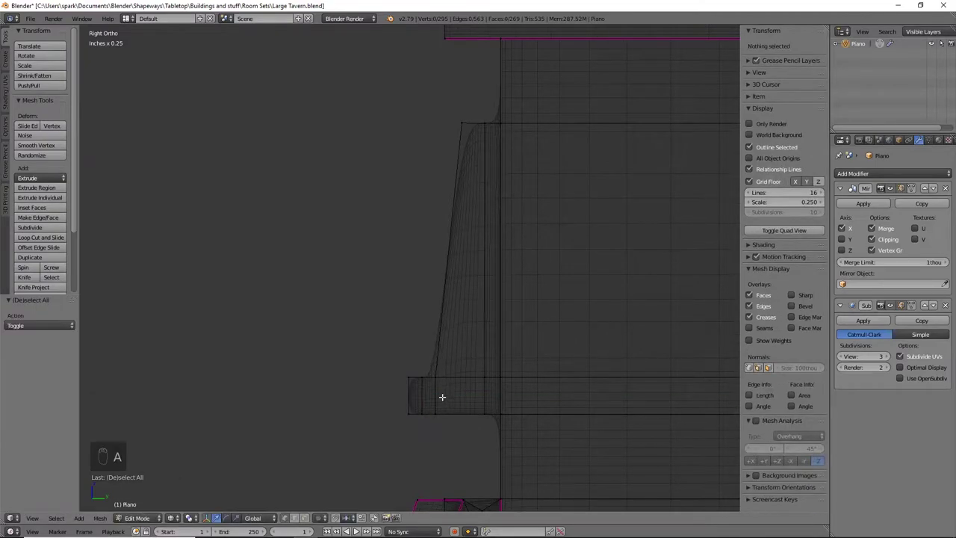
{"action": "key", "text": "b"}
{"action": "left_click_drag", "start_coordinate": [393, 365], "coordinate": [428, 386]}
{"action": "key", "text": "e"}
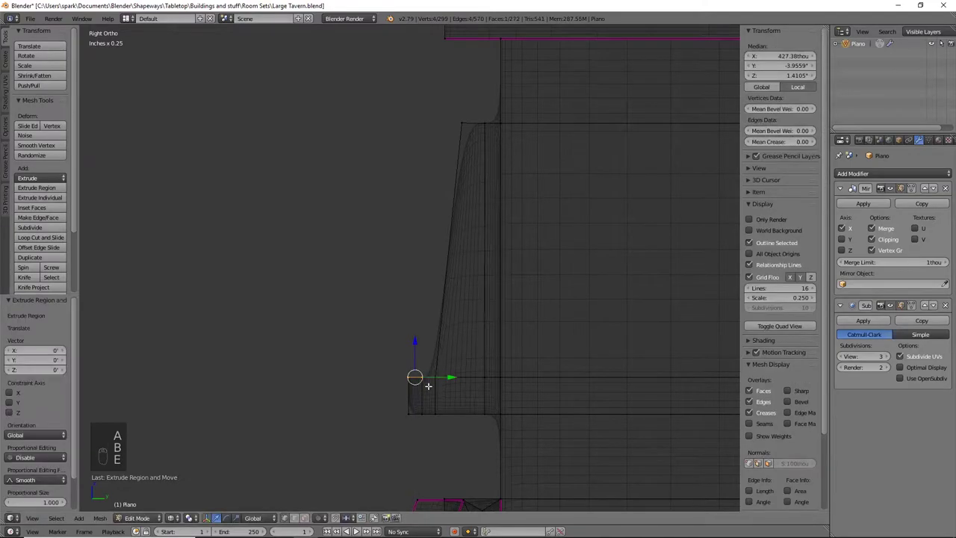
{"action": "left_click", "coordinate": [416, 331]}
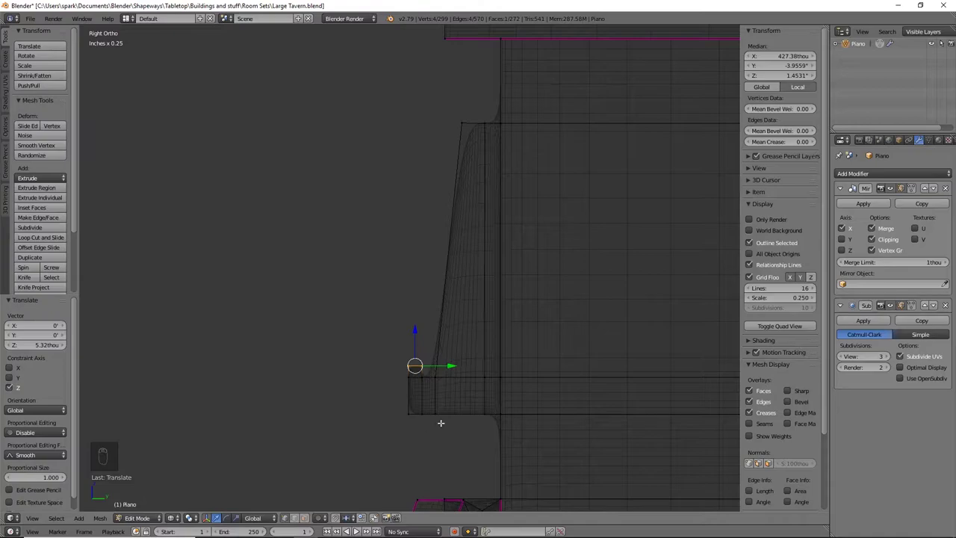
Select the whole music stand including its lip, and crease its edges with a factor of 1
{"action": "middle_click_drag", "start_coordinate": [447, 419], "coordinate": [435, 416], "text": "shift"}
{"action": "key", "text": "a"}
{"action": "key", "text": "b"}
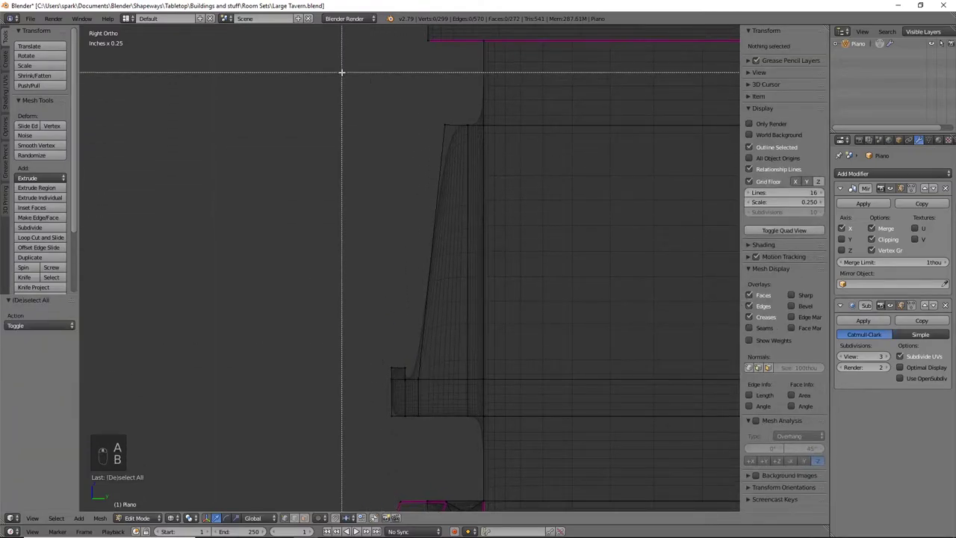
{"action": "left_click_drag", "start_coordinate": [341, 72], "coordinate": [496, 424]}
{"action": "middle_click_drag", "start_coordinate": [496, 424], "coordinate": [479, 326]}
{"action": "scroll", "coordinate": [463, 323], "scroll_direction": "down", "scroll_amount": 3}
{"action": "key", "text": "b"}
{"action": "middle_click_drag", "start_coordinate": [499, 185], "coordinate": [609, 344]}
{"action": "middle_click_drag", "start_coordinate": [476, 332], "coordinate": [486, 333]}
{"action": "key", "text": "shift+e"}
{"action": "left_click", "coordinate": [295, 340]}
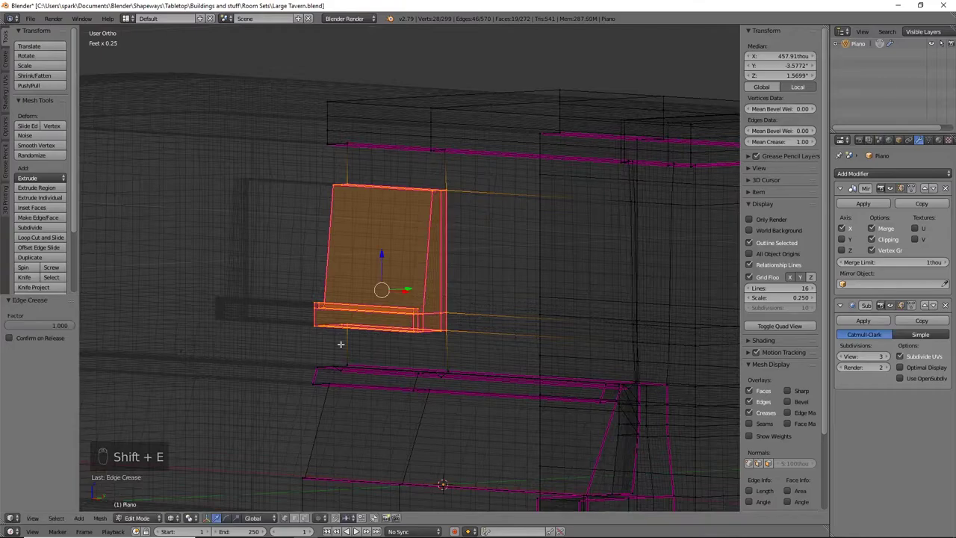
Examine the creased music stand and the rest of the piano in solid shading from the front and side
{"action": "key", "text": "z"}
{"action": "scroll", "coordinate": [448, 339], "scroll_direction": "down", "scroll_amount": 4}
{"action": "middle_click_drag", "start_coordinate": [623, 343], "coordinate": [459, 342]}
{"action": "scroll", "coordinate": [418, 336], "scroll_direction": "up", "scroll_amount": 3}
{"action": "middle_click_drag", "start_coordinate": [387, 331], "coordinate": [420, 374]}
{"action": "scroll", "coordinate": [432, 407], "scroll_direction": "down", "scroll_amount": 3}
{"action": "middle_click_drag", "start_coordinate": [424, 469], "coordinate": [480, 256], "text": "shift"}
{"action": "middle_click_drag", "start_coordinate": [449, 94], "coordinate": [419, 212], "text": "shift"}
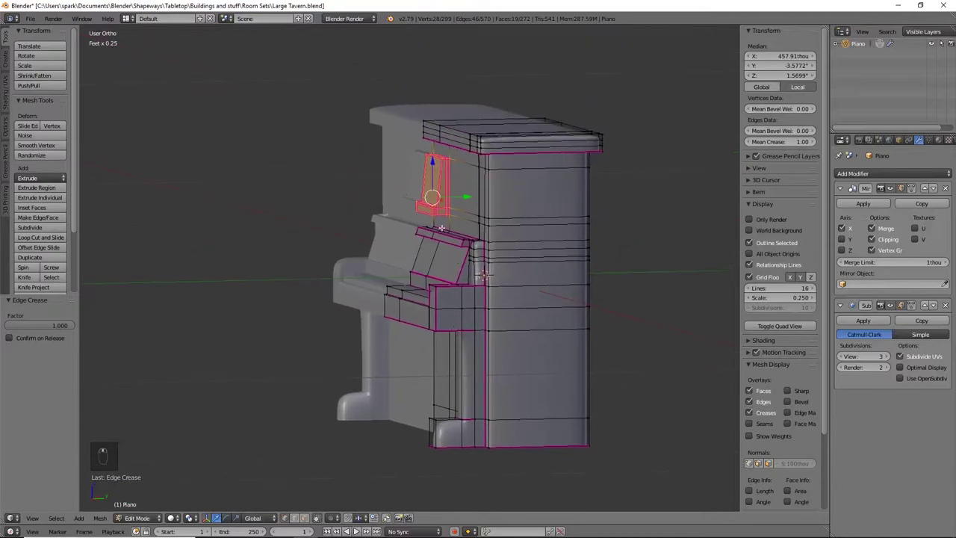
{"action": "middle_click_drag", "start_coordinate": [479, 459], "coordinate": [463, 395], "text": "shift"}
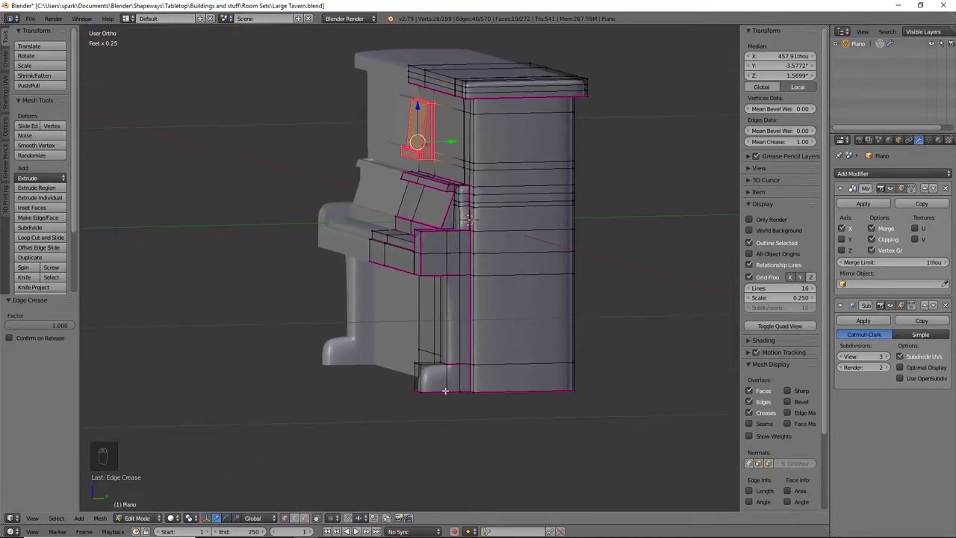
{"action": "middle_click_drag", "start_coordinate": [443, 388], "coordinate": [429, 337], "text": "shift"}
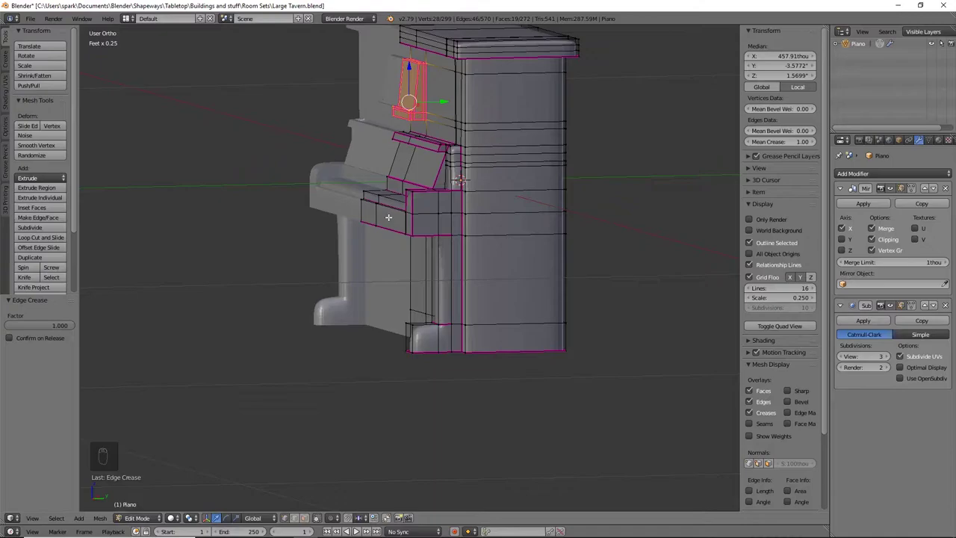
{"action": "middle_click_drag", "start_coordinate": [399, 194], "coordinate": [446, 239]}
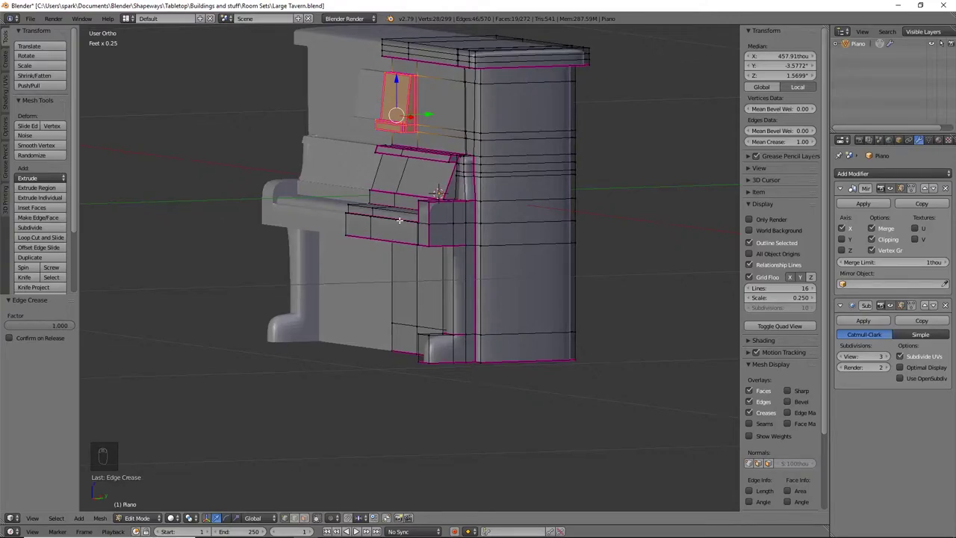
Add three evenly spaced horizontal loop cuts across the front leg between the keyboard support and the foot
{"action": "scroll", "coordinate": [458, 305], "scroll_direction": "up", "scroll_amount": 5}
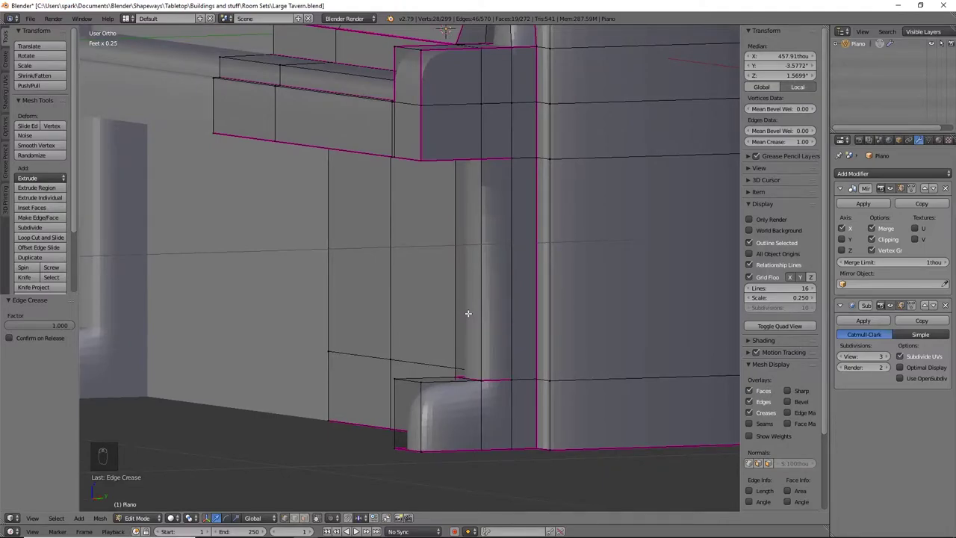
{"action": "key", "text": "ctrl+r"}
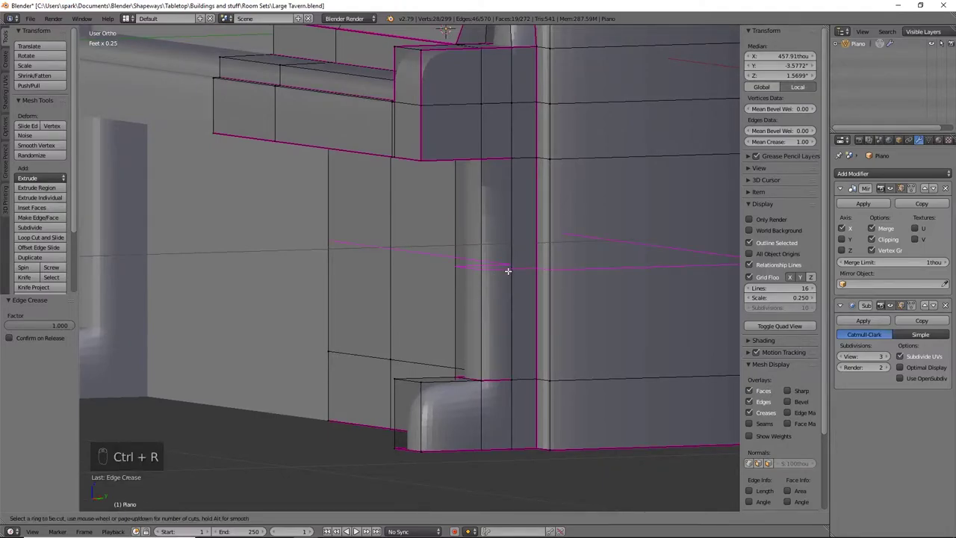
{"action": "scroll", "coordinate": [508, 271], "scroll_direction": "up", "scroll_amount": 1}
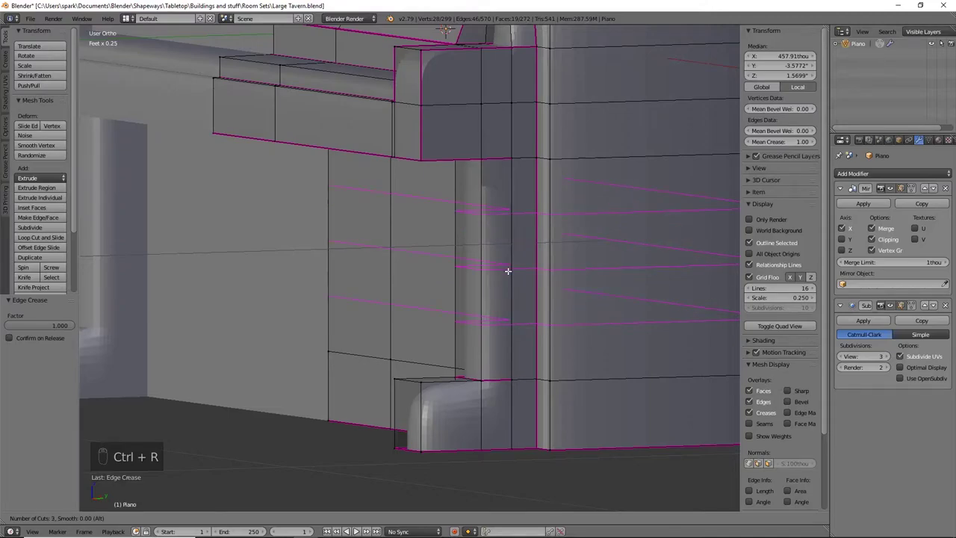
{"action": "left_click", "coordinate": [508, 271]}
{"action": "right_click", "coordinate": [508, 271]}
Move the middle loop's front leg vertices 21.4 thou back along Y
{"action": "key", "text": "KP_3"}
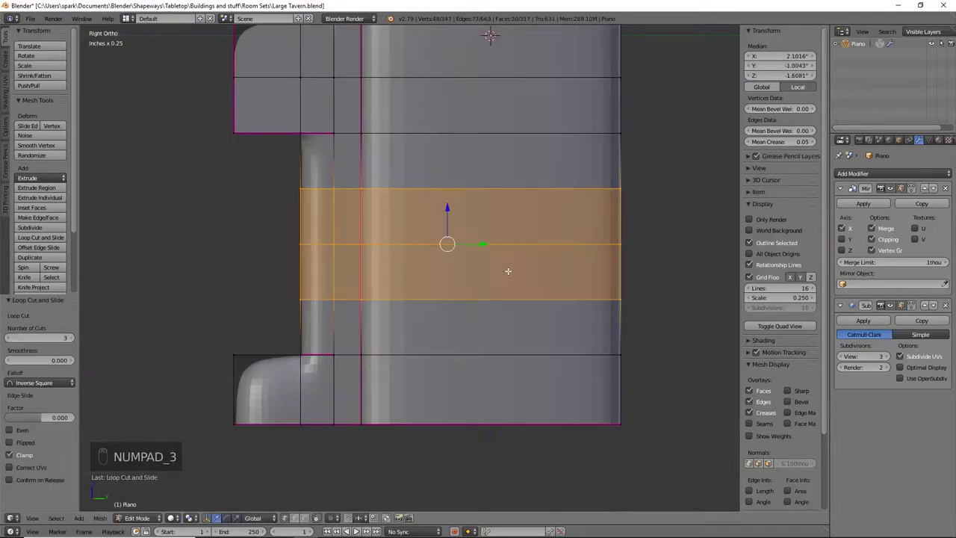
{"action": "scroll", "coordinate": [519, 315], "scroll_direction": "up", "scroll_amount": 3}
{"action": "key", "text": "z"}
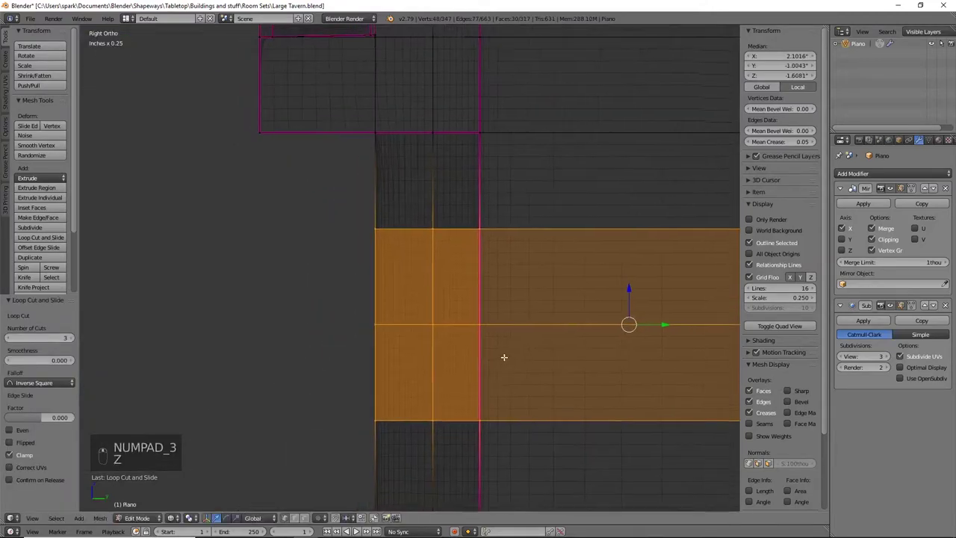
{"action": "key", "text": "a"}
{"action": "key", "text": "b"}
{"action": "left_click_drag", "start_coordinate": [347, 287], "coordinate": [466, 330]}
{"action": "left_click", "coordinate": [465, 330]}
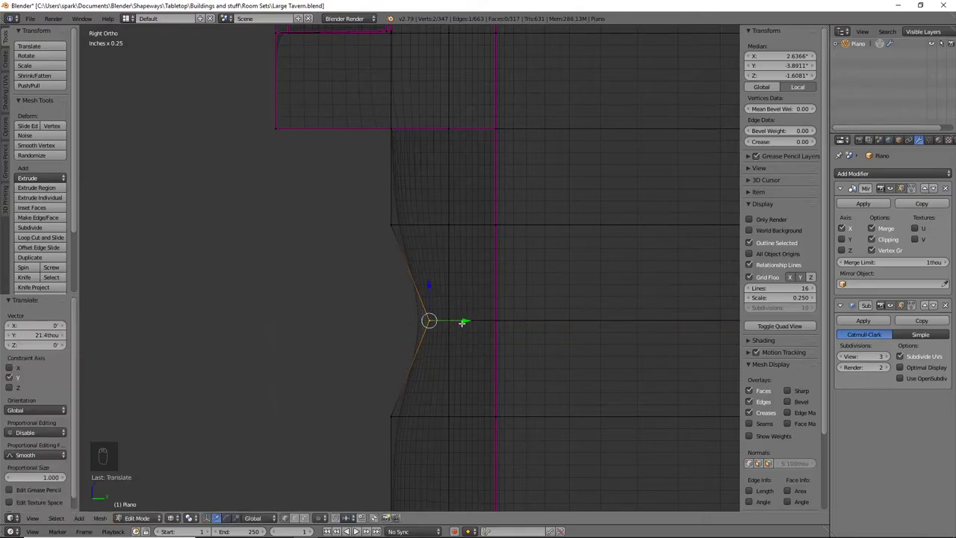
Move the upper loop's front leg vertices about 22 thou up toward the keyboard support
{"action": "key", "text": "a"}
{"action": "key", "text": "b"}
{"action": "left_click_drag", "start_coordinate": [375, 209], "coordinate": [423, 246]}
{"action": "key", "text": "g"}
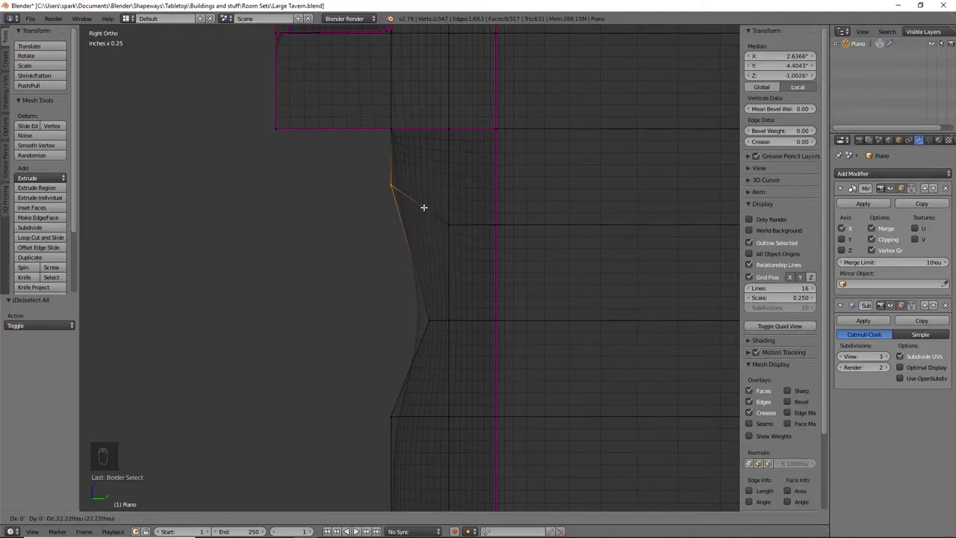
{"action": "left_click", "coordinate": [425, 208]}
Align the leg's upper front vertices vertically by scaling them along Y, finishing with a factor of 0.015
{"action": "key", "text": "a"}
{"action": "key", "text": "b"}
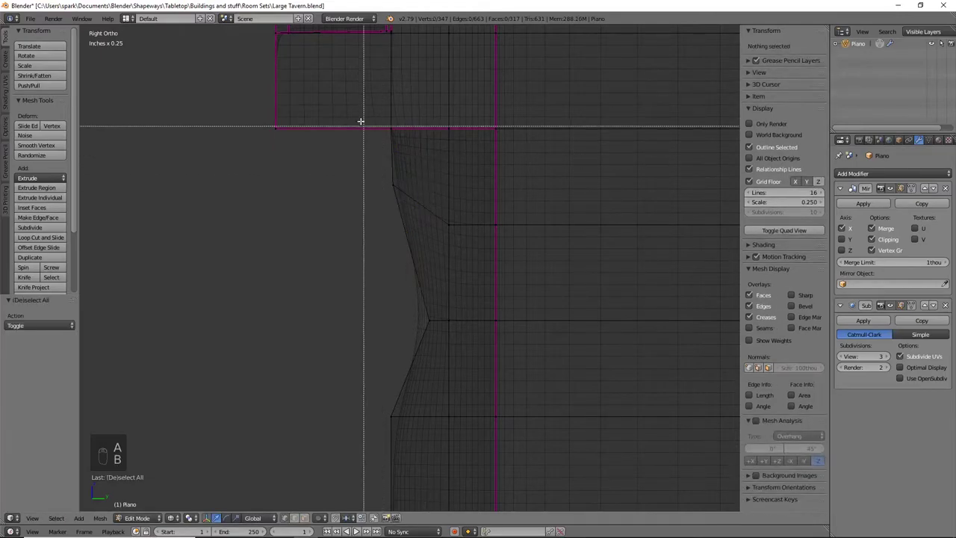
{"action": "left_click_drag", "start_coordinate": [354, 110], "coordinate": [410, 219]}
{"action": "key", "text": "s"}
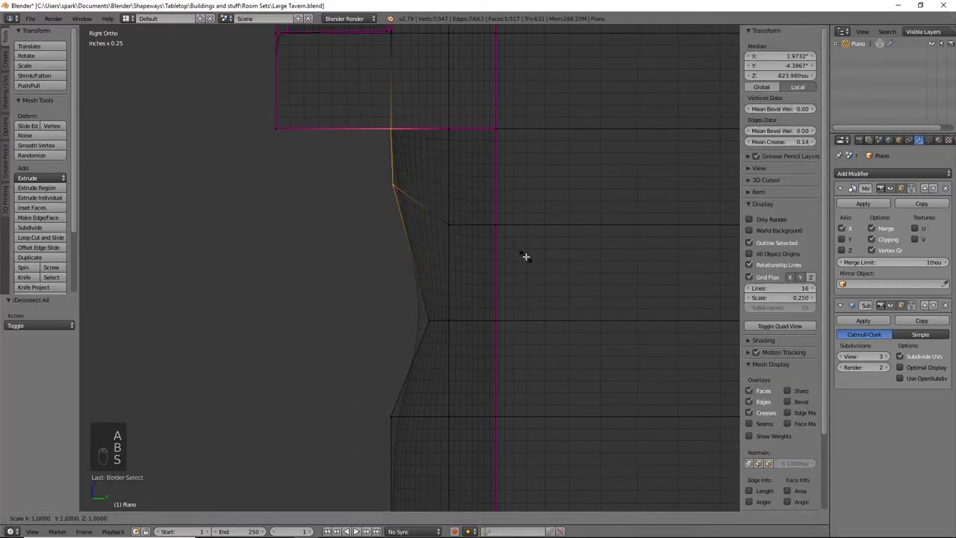
{"action": "key", "text": "y"}
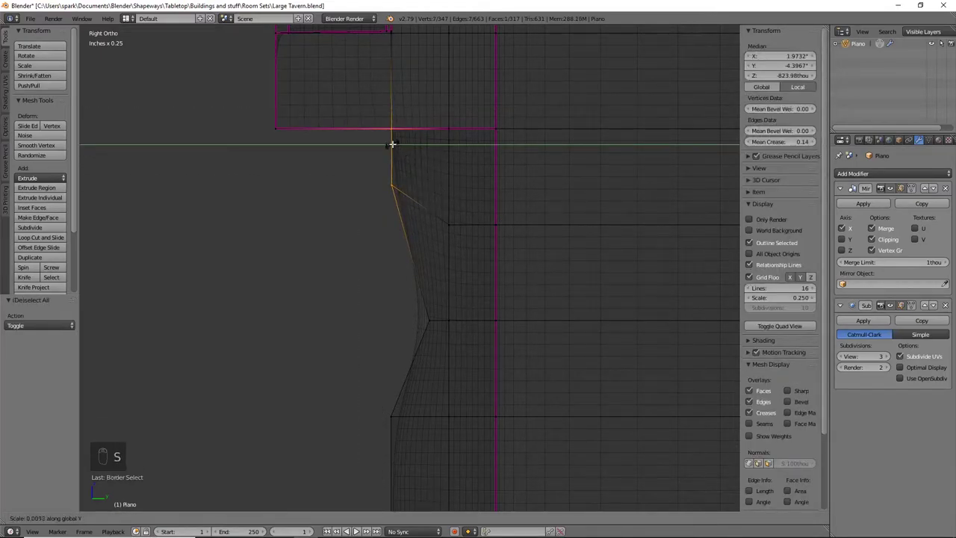
{"action": "left_click", "coordinate": [392, 144]}
{"action": "key", "text": "s"}
{"action": "key", "text": "y"}
{"action": "left_click", "coordinate": [394, 143]}
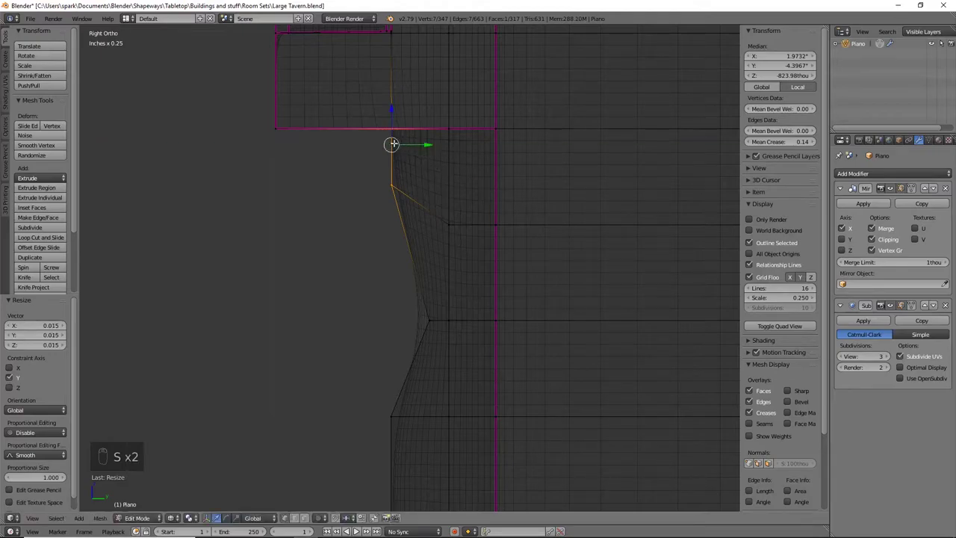
Move the leg's aligned upper front vertices 12.8 thou forward along Y
{"action": "key", "text": "g"}
{"action": "key", "text": "y"}
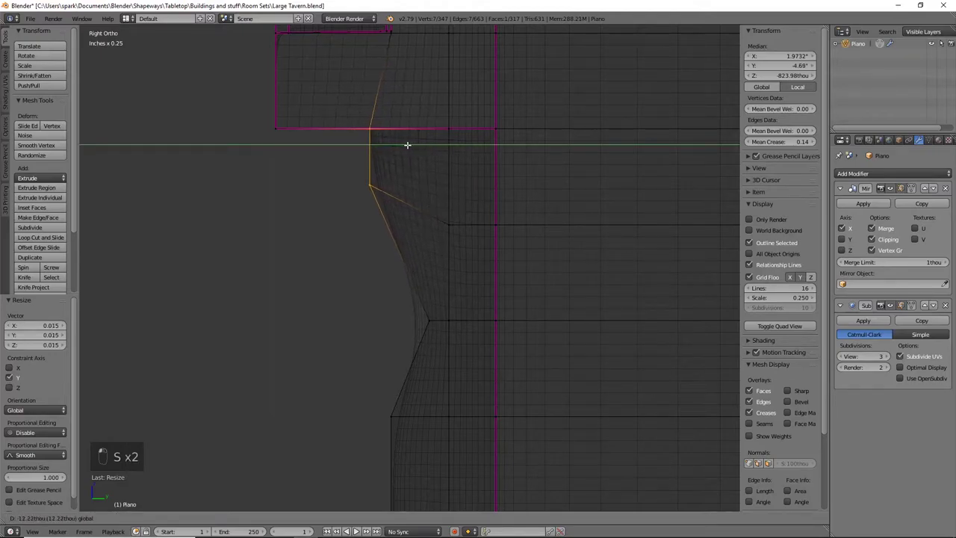
{"action": "left_click", "coordinate": [407, 144]}
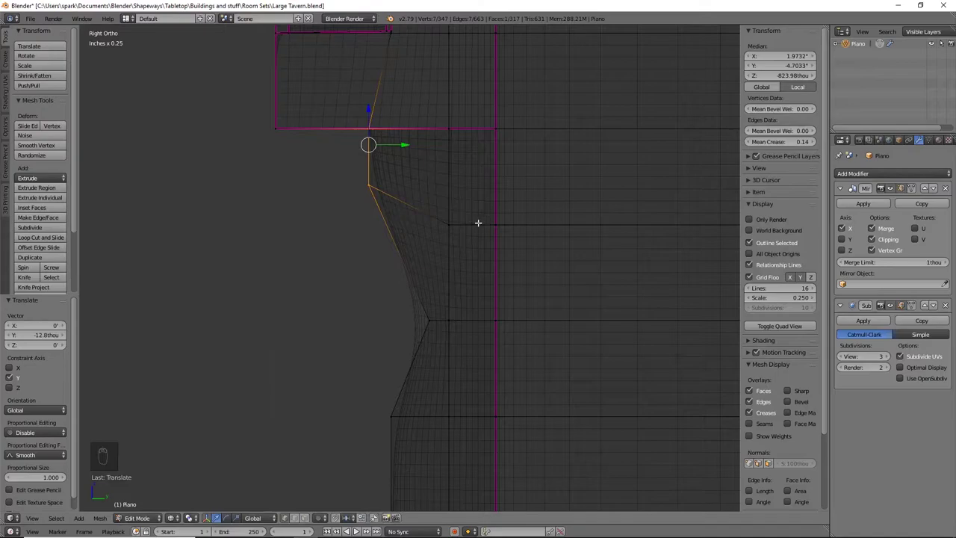
Raise the upper loop's rear leg vertices about 22 thou along Z, level with the front ones
{"action": "key", "text": "a"}
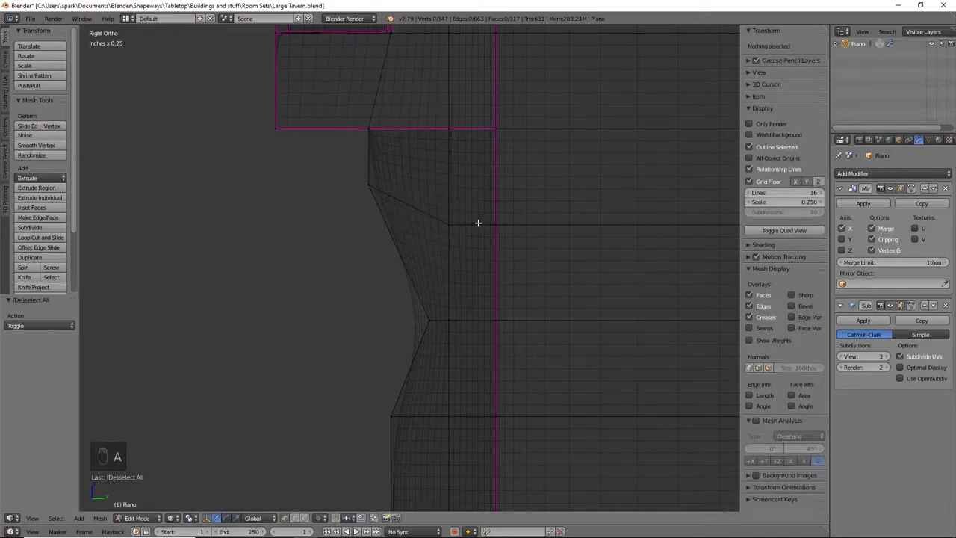
{"action": "key", "text": "b"}
{"action": "left_click_drag", "start_coordinate": [445, 210], "coordinate": [456, 241]}
{"action": "left_click_drag", "start_coordinate": [448, 187], "coordinate": [447, 147]}
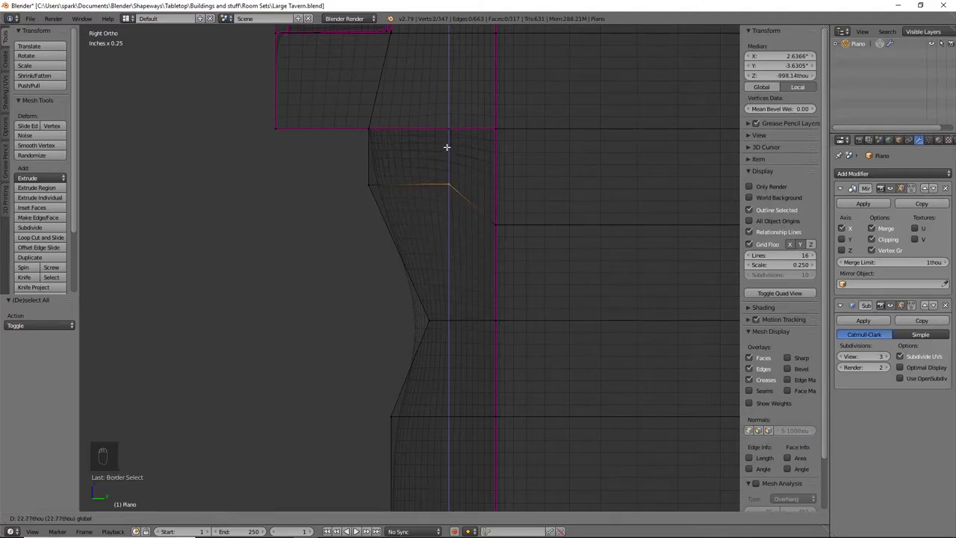
{"action": "left_click_drag", "start_coordinate": [449, 146], "coordinate": [450, 148]}
Move the middle loop's front and rear leg vertices 13.9 thou back along Y and 51.9 thou up along Z
{"action": "key", "text": "a"}
{"action": "key", "text": "b"}
{"action": "left_click_drag", "start_coordinate": [403, 292], "coordinate": [470, 337]}
{"action": "key", "text": "g"}
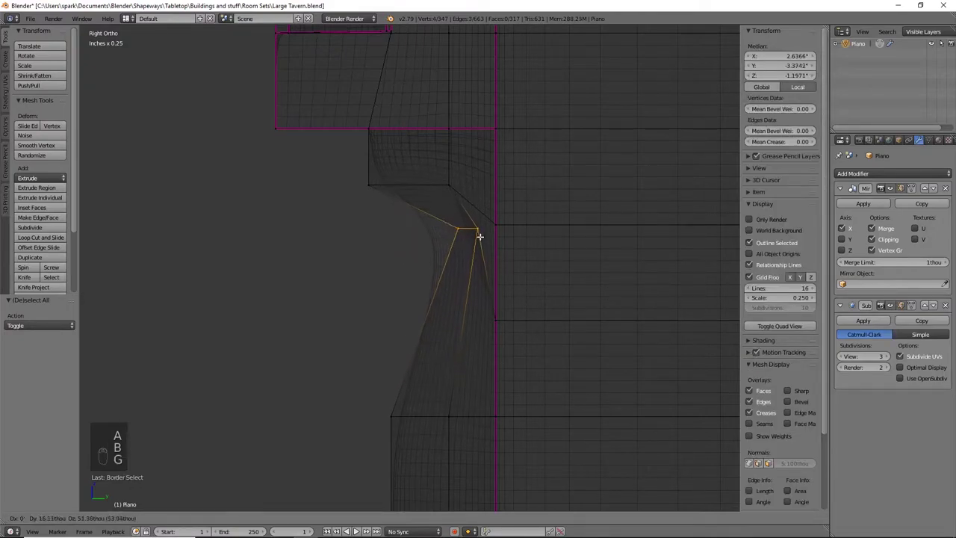
{"action": "left_click", "coordinate": [474, 235]}
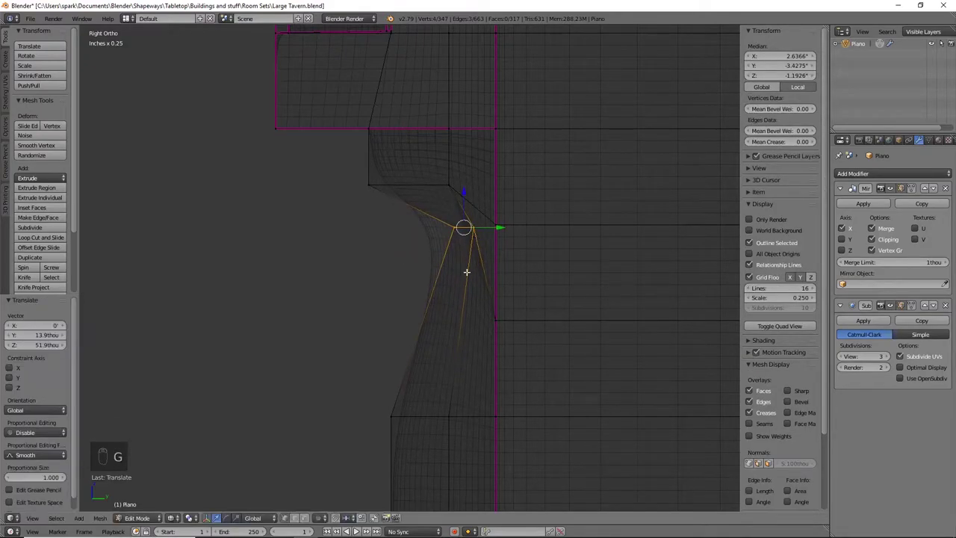
{"action": "key", "text": "a"}
{"action": "right_click", "coordinate": [478, 227]}
{"action": "left_click_drag", "start_coordinate": [510, 228], "coordinate": [507, 229]}
{"action": "key", "text": "ctrl+z"}
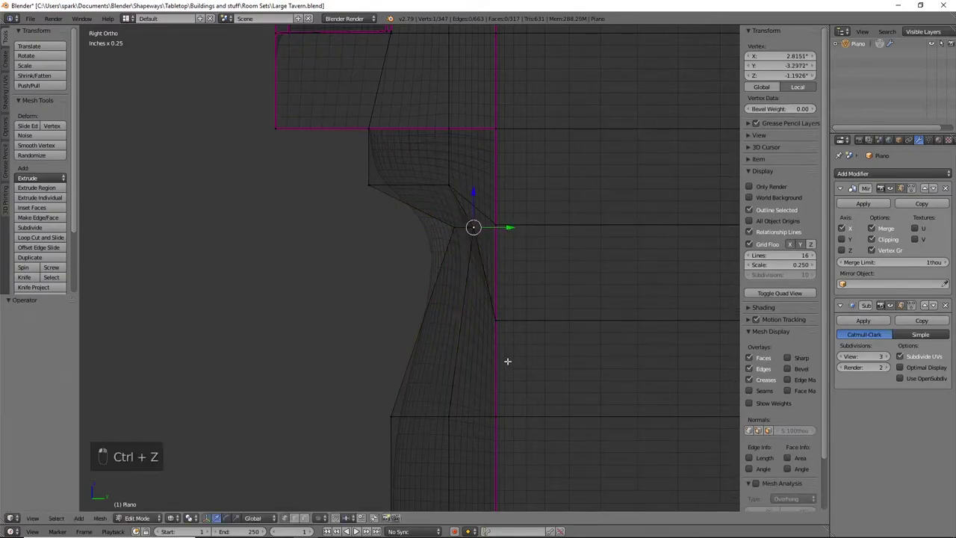
Move the lower loop's front and rear leg vertices about 16 thou back and down toward the foot
{"action": "middle_click_drag", "start_coordinate": [531, 462], "coordinate": [515, 275], "text": "shift"}
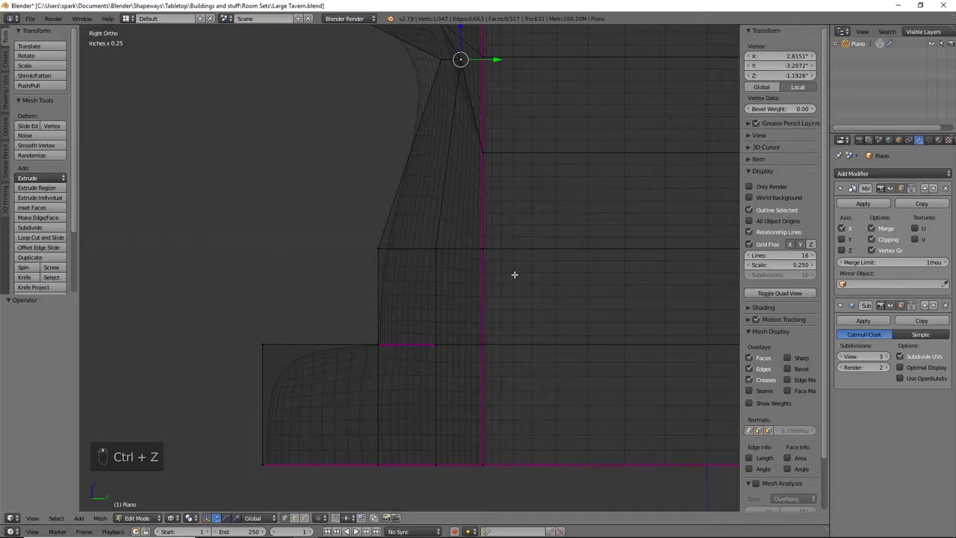
{"action": "key", "text": "a"}
{"action": "key", "text": "b"}
{"action": "left_click_drag", "start_coordinate": [337, 235], "coordinate": [464, 248]}
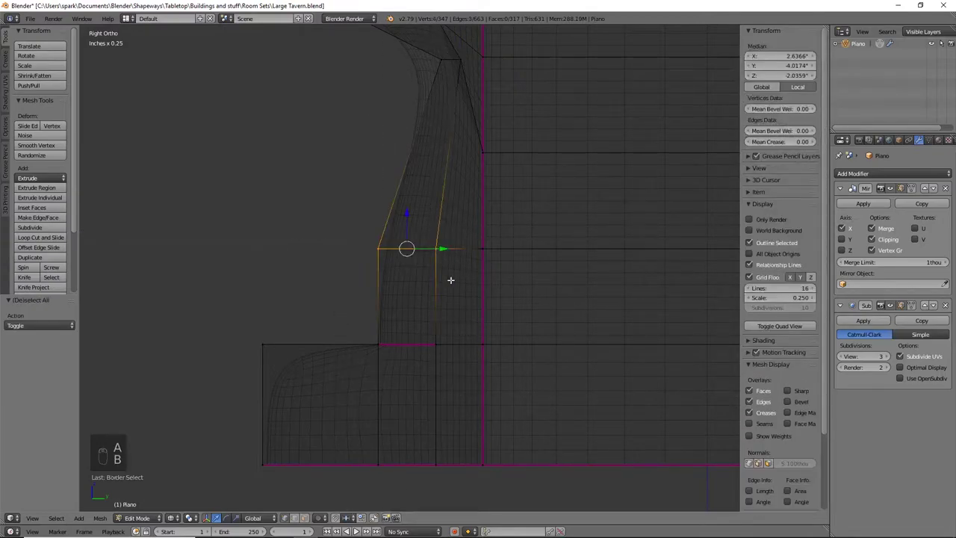
{"action": "key", "text": "g"}
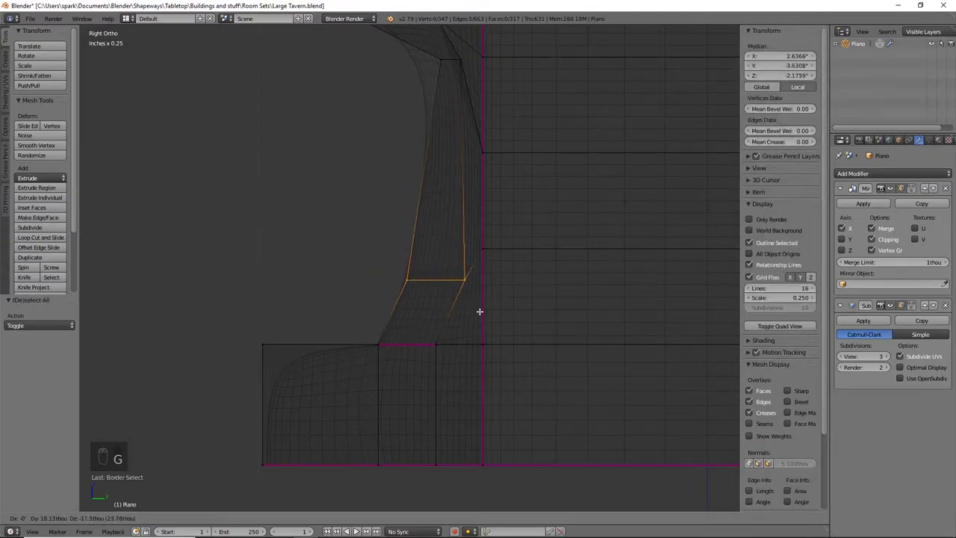
{"action": "left_click", "coordinate": [478, 324]}
Move the foot's upper front vertices 2.5 thou forward along Y and 24.4 thou down along Z
{"action": "middle_click_drag", "start_coordinate": [469, 431], "coordinate": [459, 389], "text": "shift"}
{"action": "key", "text": "a"}
{"action": "key", "text": "b"}
{"action": "left_click_drag", "start_coordinate": [246, 314], "coordinate": [306, 340]}
{"action": "key", "text": "g"}
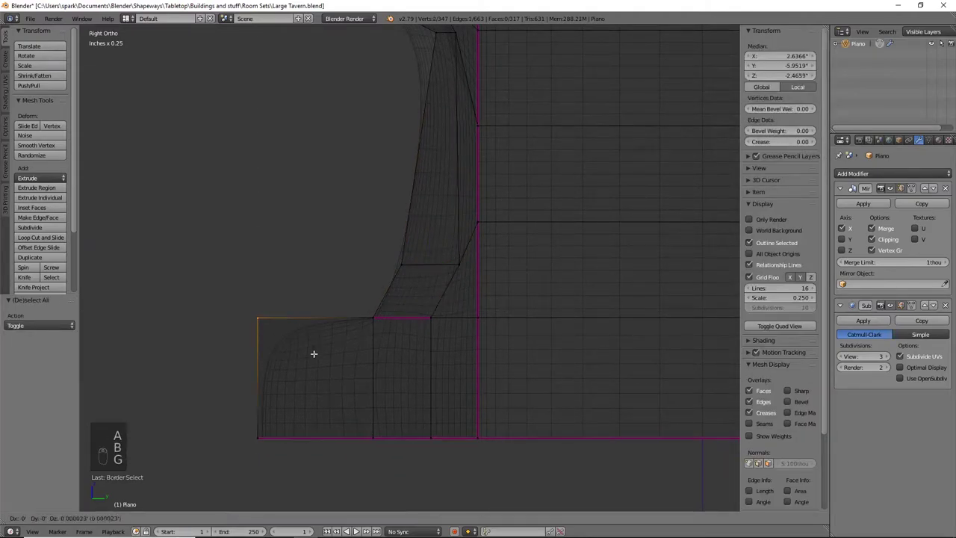
{"action": "left_click", "coordinate": [312, 396]}
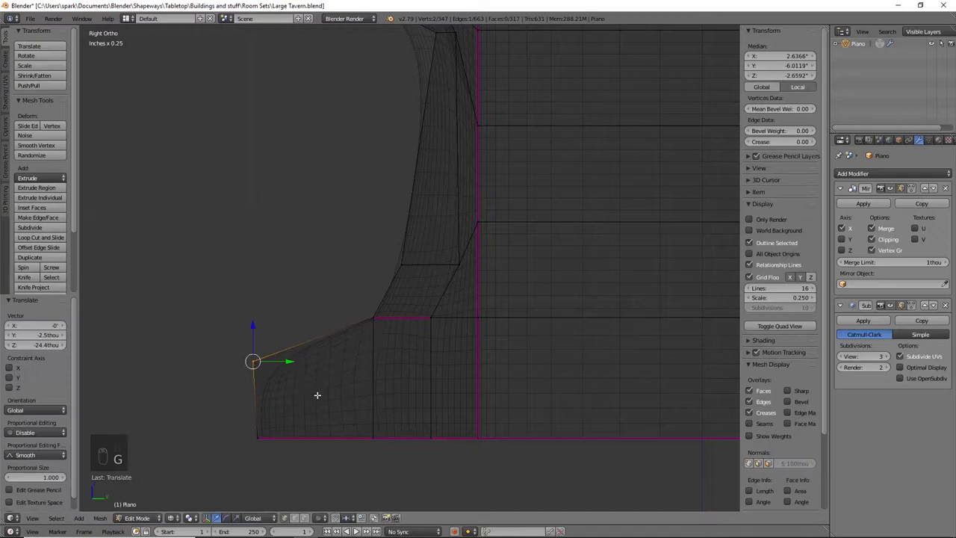
Move the vertices where the leg's front meets the top of the foot forward and down
{"action": "key", "text": "a"}
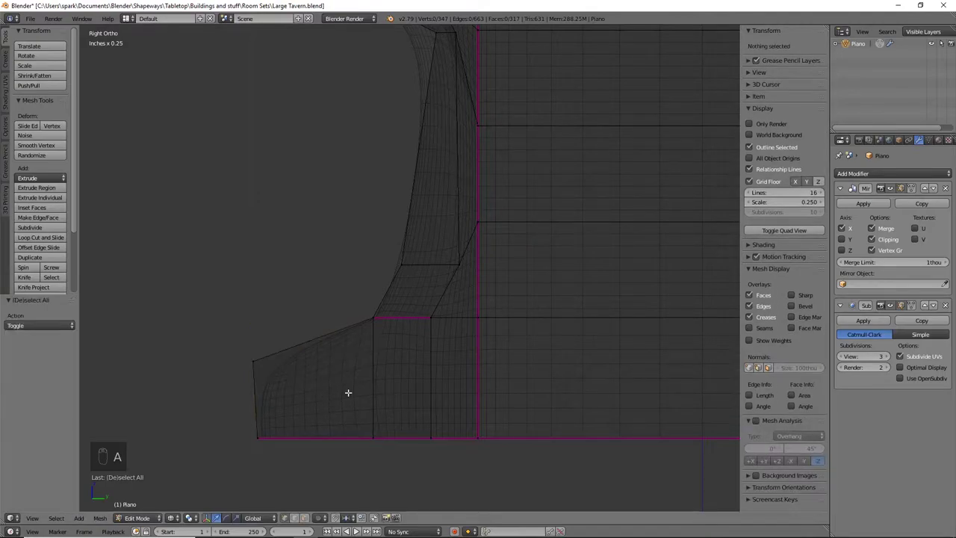
{"action": "key", "text": "b"}
{"action": "left_click_drag", "start_coordinate": [348, 309], "coordinate": [425, 339]}
{"action": "key", "text": "g"}
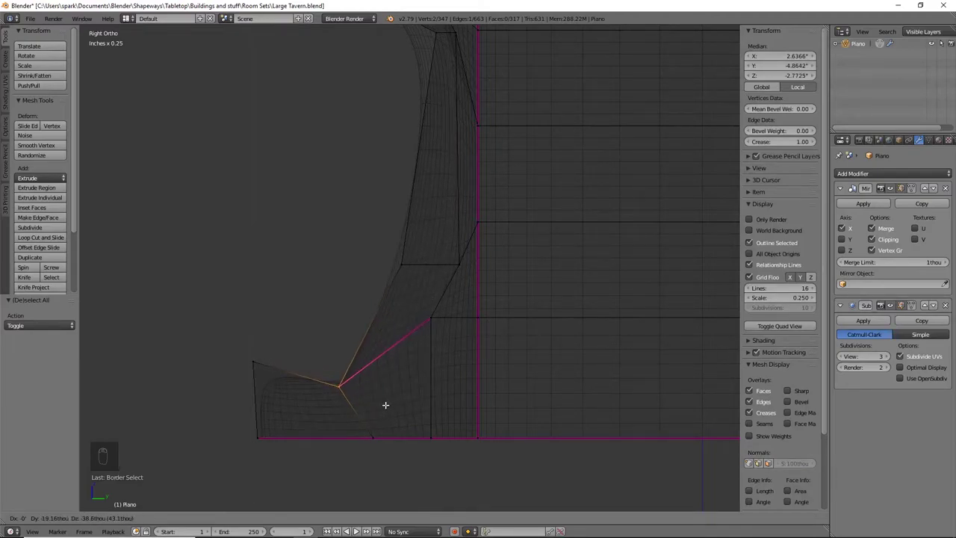
{"action": "left_click", "coordinate": [386, 394]}
Fully crease (1.000) the edges of the front face on the block at the top of the leg
{"action": "middle_click_drag", "start_coordinate": [442, 343], "coordinate": [326, 296], "text": "shift"}
{"action": "key", "text": "a"}
{"action": "key", "text": "KP_Decimal"}
{"action": "right_click", "coordinate": [519, 315]}
{"action": "key", "text": "KP_Decimal"}
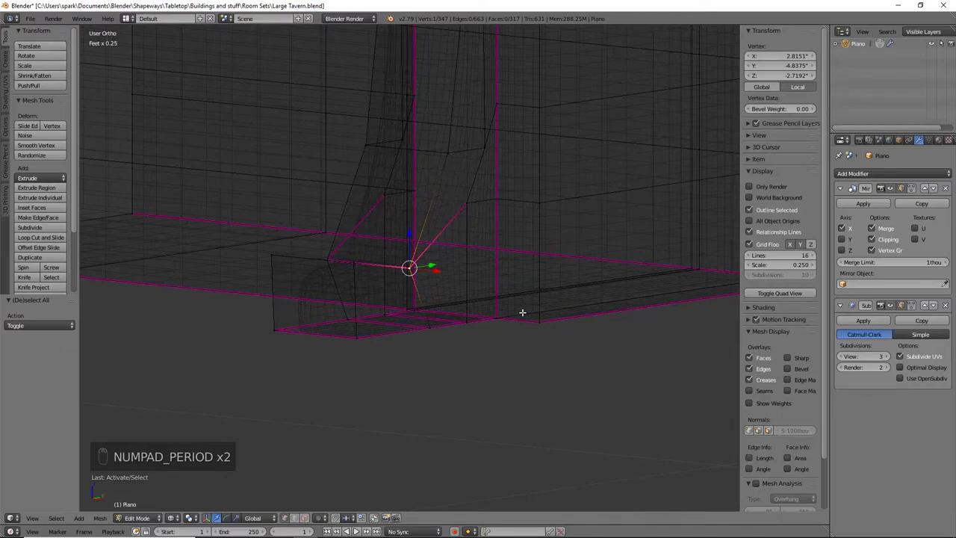
{"action": "key", "text": "z"}
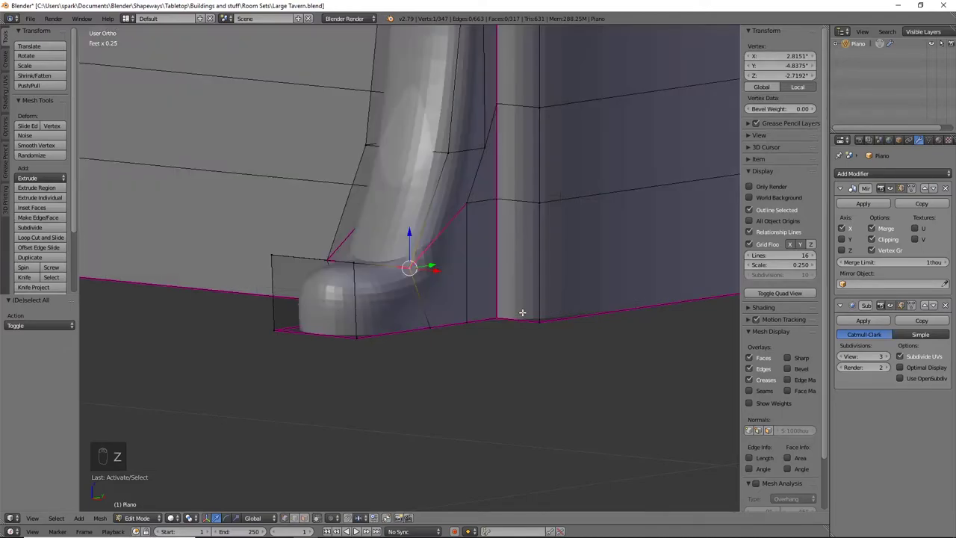
{"action": "middle_click_drag", "start_coordinate": [520, 301], "coordinate": [438, 216]}
{"action": "right_click", "coordinate": [422, 241], "text": "shift"}
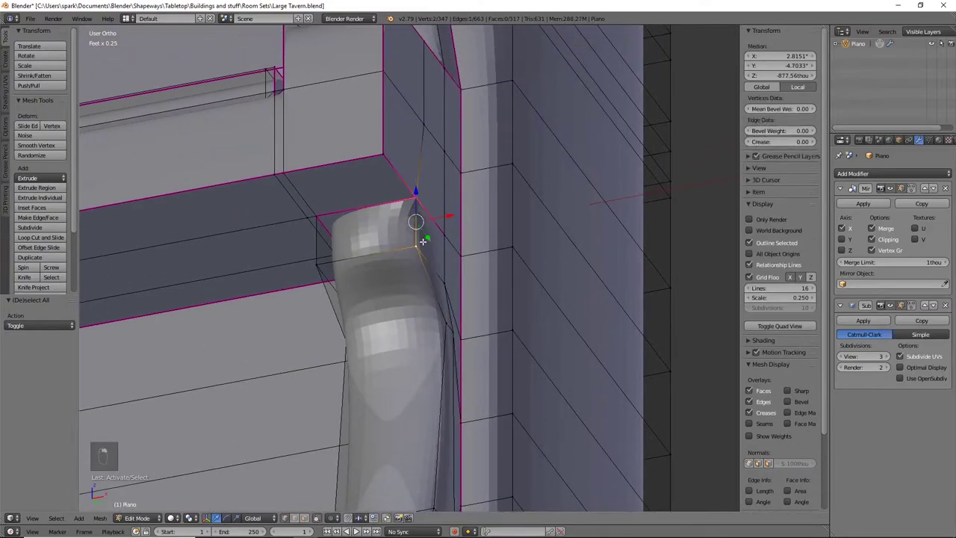
{"action": "right_click", "coordinate": [324, 211], "text": "shift"}
{"action": "key", "text": "shift+e"}
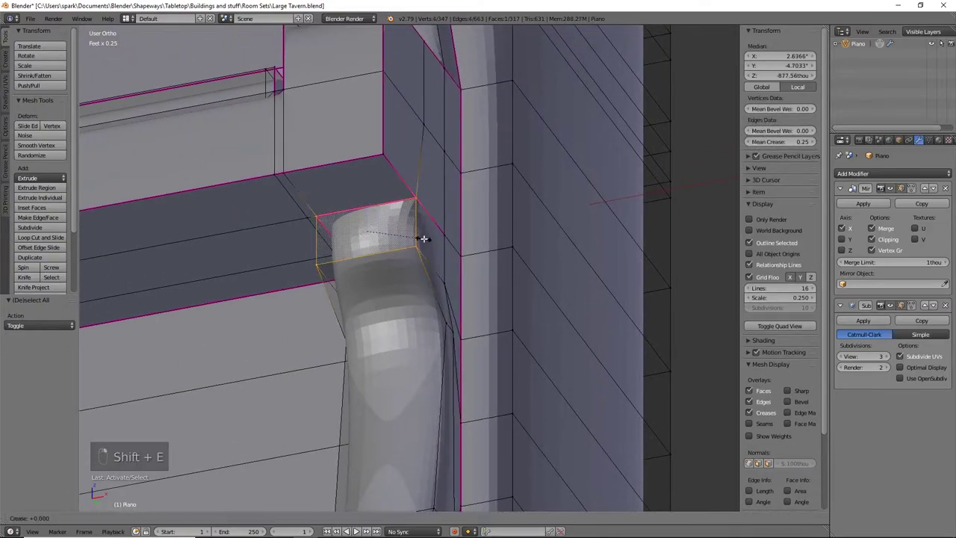
{"action": "left_click", "coordinate": [594, 278]}
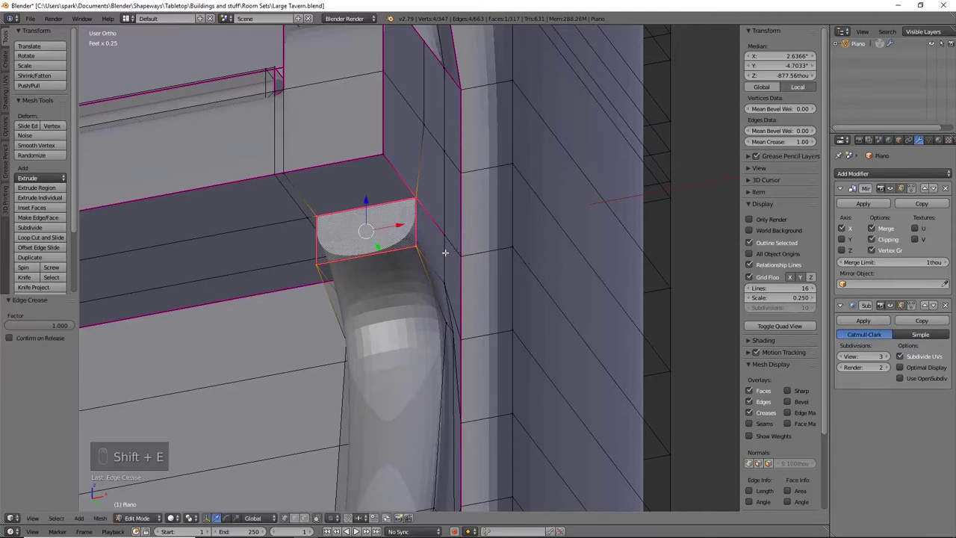
Fully crease (1.000) the lower side edges of the leg's top block on both sides
{"action": "right_click", "coordinate": [421, 250]}
{"action": "key", "text": "shift+e"}
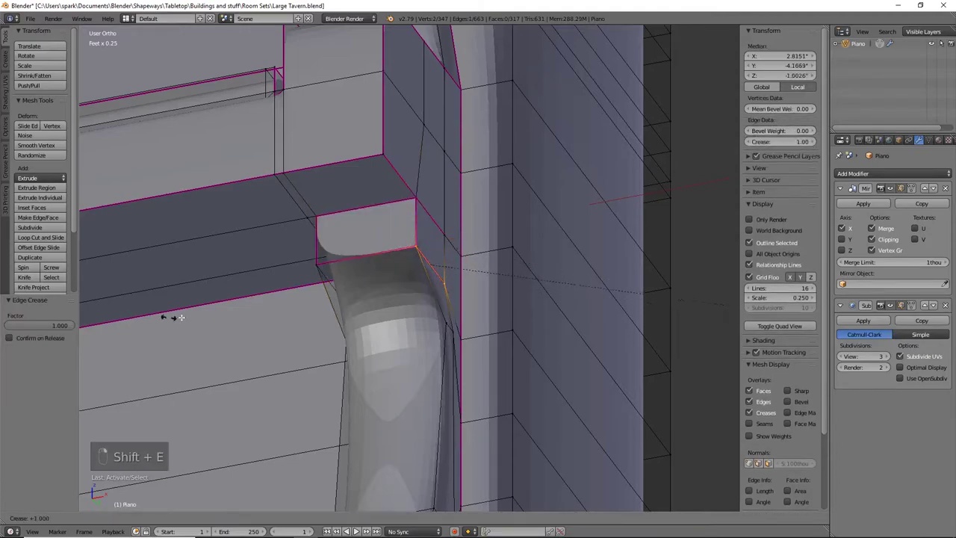
{"action": "left_click", "coordinate": [181, 317]}
{"action": "middle_click_drag", "start_coordinate": [157, 272], "coordinate": [257, 288]}
{"action": "right_click", "coordinate": [346, 241]}
{"action": "right_click", "coordinate": [299, 254], "text": "shift"}
{"action": "key", "text": "shift+e"}
{"action": "left_click", "coordinate": [448, 363]}
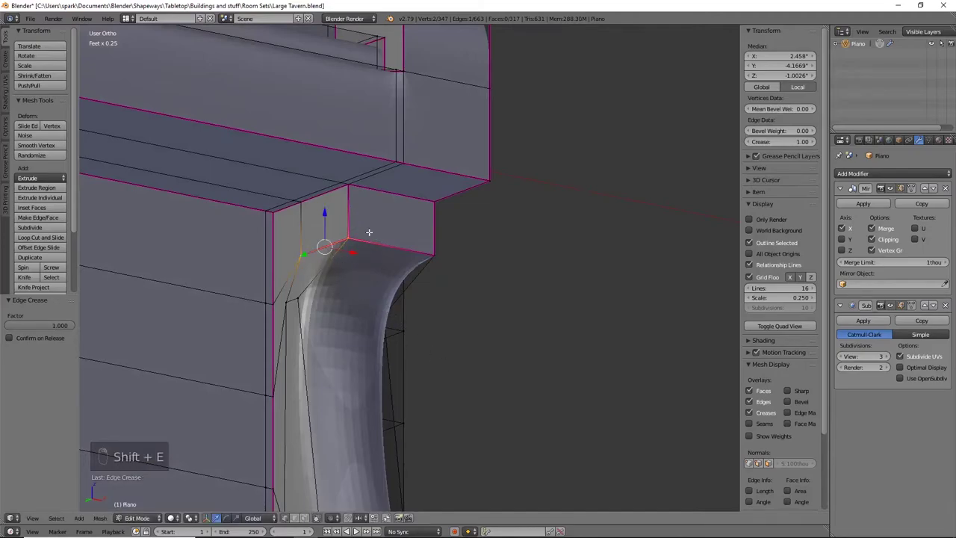
Add one centred horizontal edge loop around the foot at the base of the leg
{"action": "middle_click_drag", "start_coordinate": [411, 357], "coordinate": [432, 184], "text": "shift"}
{"action": "middle_click_drag", "start_coordinate": [422, 339], "coordinate": [435, 167], "text": "shift"}
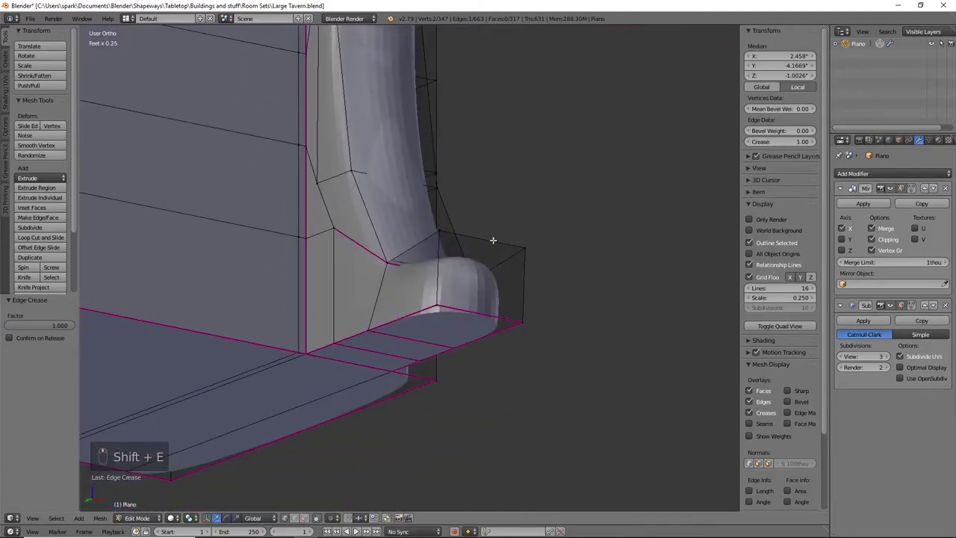
{"action": "middle_click_drag", "start_coordinate": [449, 291], "coordinate": [431, 308]}
{"action": "key", "text": "ctrl+r"}
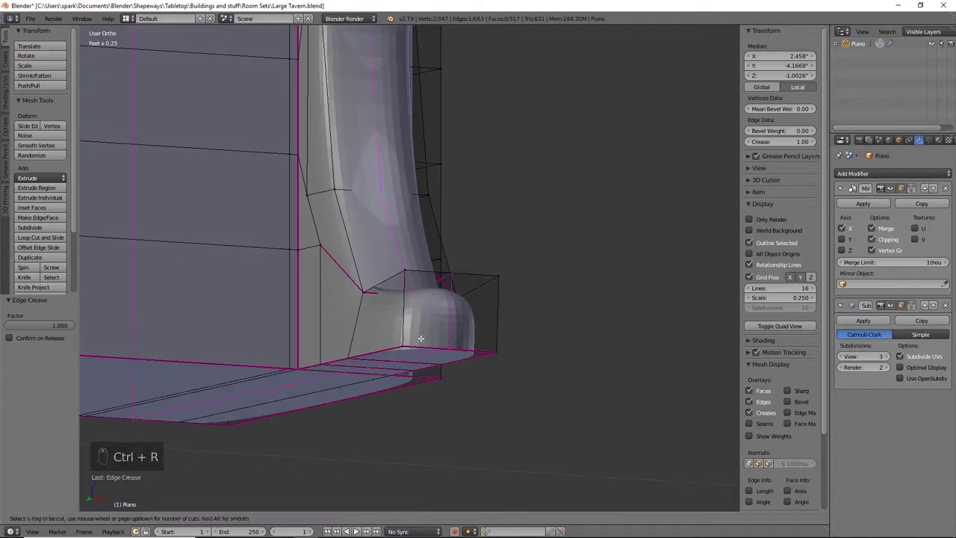
{"action": "left_click", "coordinate": [404, 322]}
{"action": "right_click", "coordinate": [405, 323]}
Fully crease (1.000) the four edges of the lower front face of the foot
{"action": "right_click", "coordinate": [402, 309]}
{"action": "right_click", "coordinate": [403, 346], "text": "shift"}
{"action": "right_click", "coordinate": [496, 351], "text": "shift"}
{"action": "right_click", "coordinate": [498, 316], "text": "shift"}
{"action": "key", "text": "shift+e"}
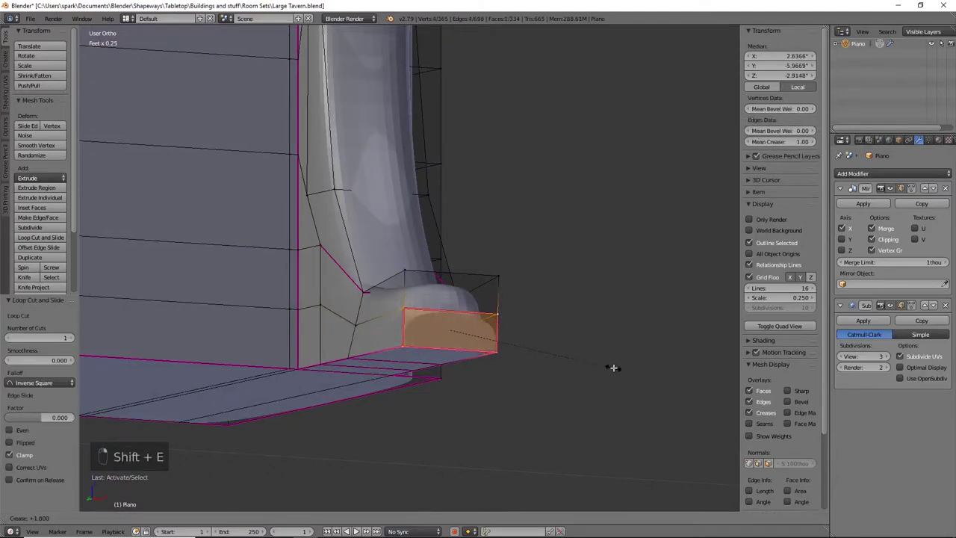
{"action": "left_click", "coordinate": [668, 373]}
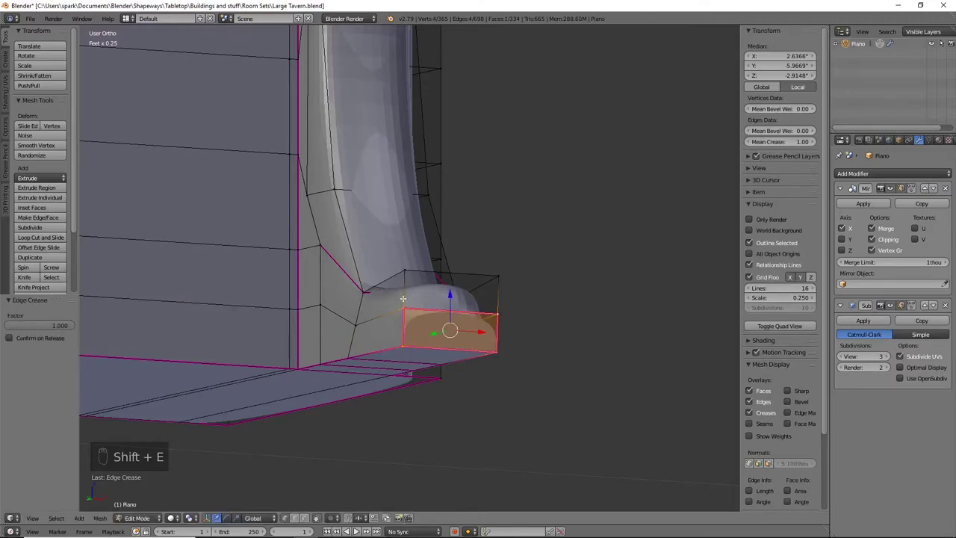
Adjust the vertices along the top of the foot and level them by scaling to 0 along Z
{"action": "middle_click_drag", "start_coordinate": [402, 298], "coordinate": [426, 401]}
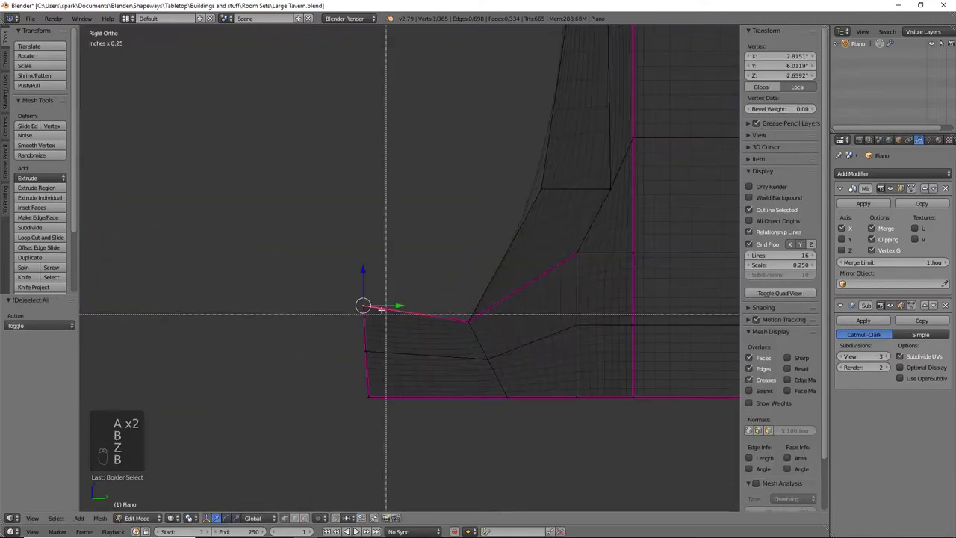
{"action": "left_click_drag", "start_coordinate": [342, 282], "coordinate": [389, 329]}
{"action": "key", "text": "g"}
{"action": "left_click", "coordinate": [435, 337]}
{"action": "key", "text": "g"}
{"action": "left_click", "coordinate": [516, 318]}
{"action": "key", "text": "s"}
{"action": "key", "text": "z"}
{"action": "key", "text": "0"}
{"action": "key", "text": "Return"}
Scale all the foot's front vertices down along Y to straighten its front face
{"action": "key", "text": "a"}
{"action": "key", "text": "b"}
{"action": "left_click_drag", "start_coordinate": [315, 257], "coordinate": [424, 439]}
{"action": "key", "text": "s"}
{"action": "key", "text": "y"}
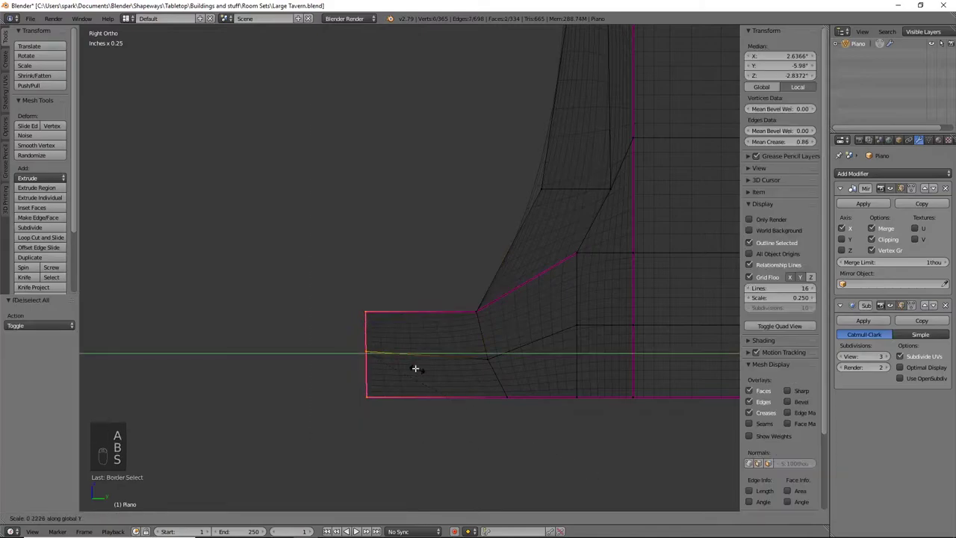
{"action": "left_click", "coordinate": [397, 362]}
Lower the vertices at the rear end of the foot's creased top edge along Z
{"action": "middle_click_drag", "start_coordinate": [497, 386], "coordinate": [401, 401], "text": "shift"}
{"action": "key", "text": "a"}
{"action": "key", "text": "b"}
{"action": "left_click_drag", "start_coordinate": [441, 273], "coordinate": [485, 318]}
{"action": "left_click_drag", "start_coordinate": [461, 263], "coordinate": [463, 290]}
{"action": "key", "text": "a"}
{"action": "key", "text": "z"}
{"action": "scroll", "coordinate": [446, 329], "scroll_direction": "down", "scroll_amount": 3}
{"action": "middle_click_drag", "start_coordinate": [446, 328], "coordinate": [491, 339]}
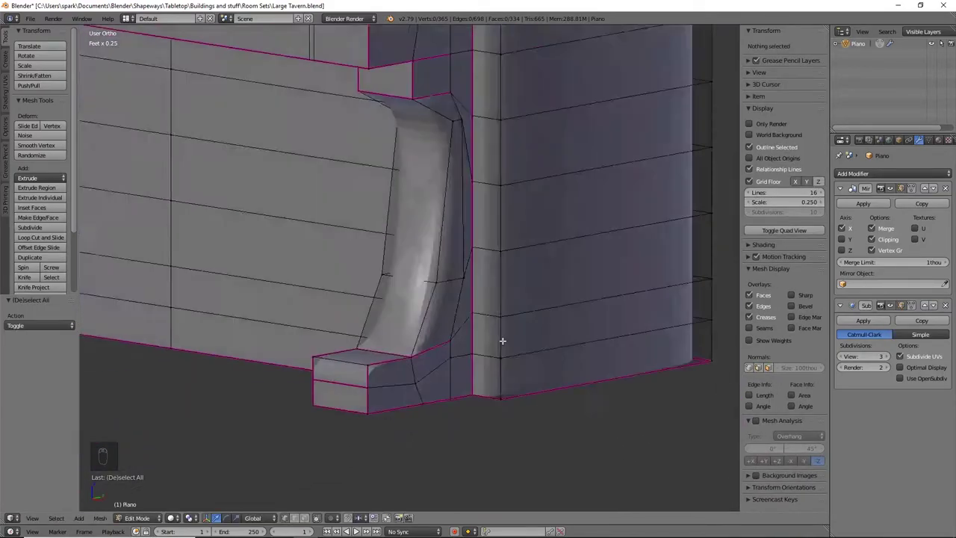
{"action": "right_click", "coordinate": [441, 195], "text": "alt"}
{"action": "key", "text": "shift+e"}
{"action": "key", "text": "1"}
{"action": "key", "text": "Return"}
{"action": "middle_click_drag", "start_coordinate": [441, 187], "coordinate": [461, 305]}
{"action": "key", "text": "ctrl+z"}
{"action": "key", "text": "ctrl+r"}
{"action": "left_click", "coordinate": [459, 216]}
{"action": "middle_click_drag", "start_coordinate": [459, 216], "coordinate": [428, 350], "text": "shift"}
{"action": "key", "text": "s"}
{"action": "key", "text": "z"}
{"action": "key", "text": "ctrl+z"}
{"action": "key", "text": "ctrl+z"}
{"action": "key", "text": "ctrl+z"}
{"action": "key", "text": "ctrl+z"}
{"action": "key", "text": "ctrl+z"}
{"action": "key", "text": "ctrl+z"}
{"action": "key", "text": "ctrl+z"}
{"action": "key", "text": "ctrl+z"}
{"action": "key", "text": "ctrl+z"}
Add an edge loop to the leg and slide it close to the existing loop near the top
{"action": "key", "text": "ctrl+r"}
{"action": "left_click", "coordinate": [454, 316]}
{"action": "left_click", "coordinate": [454, 316]}
Align the front vertices of the narrow band near the top of the leg by scaling them along Y
{"action": "scroll", "coordinate": [449, 314], "scroll_direction": "up", "scroll_amount": 4}
{"action": "right_click", "coordinate": [294, 264]}
{"action": "key", "text": "KP_3"}
{"action": "key", "text": "s"}
{"action": "key", "text": "y"}
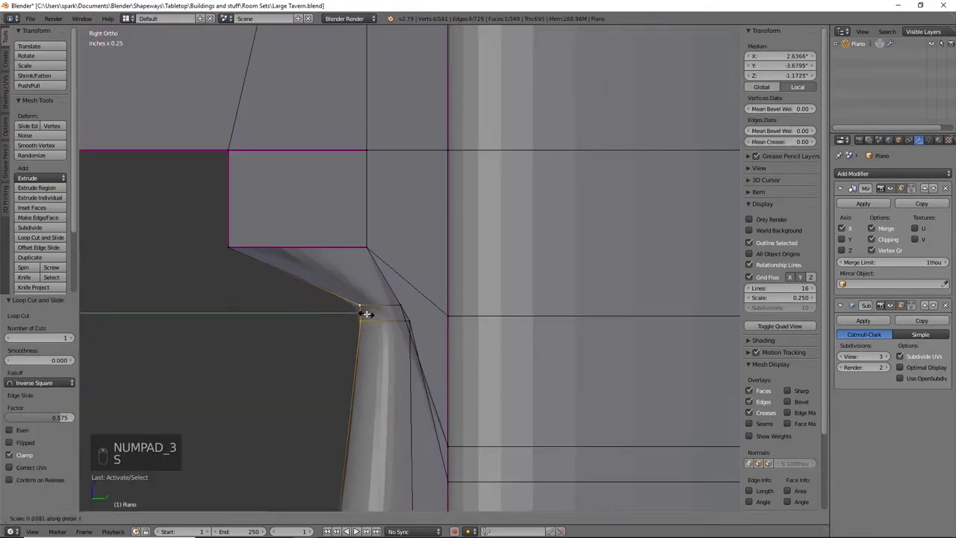
{"action": "left_click", "coordinate": [362, 314]}
Align the rear vertices of the leg's narrow upper band by scaling them to 0 along Y
{"action": "middle_click_drag", "start_coordinate": [366, 313], "coordinate": [572, 414]}
{"action": "right_click", "coordinate": [407, 313]}
{"action": "key", "text": "s"}
{"action": "key", "text": "y"}
{"action": "left_click", "coordinate": [408, 310]}
{"action": "key", "text": "KP_3"}
{"action": "key", "text": "z"}
{"action": "scroll", "coordinate": [554, 381], "scroll_direction": "up", "scroll_amount": 4}
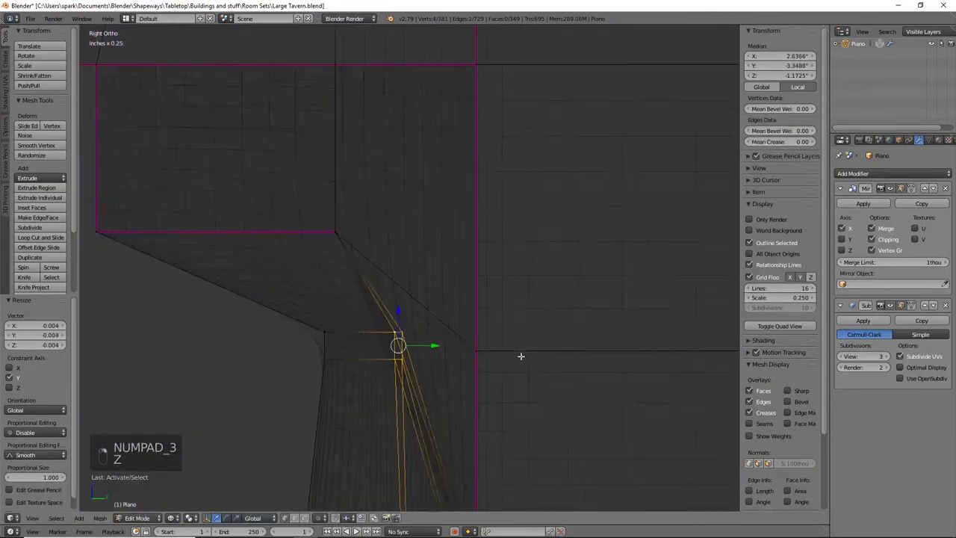
{"action": "key", "text": "s"}
{"action": "key", "text": "y"}
{"action": "key", "text": "0"}
{"action": "key", "text": "Return"}
Extrude the narrow band of faces near the top of the leg and scale it outward in X and Y into a collar
{"action": "key", "text": "z"}
{"action": "middle_click_drag", "start_coordinate": [495, 401], "coordinate": [539, 328]}
{"action": "right_click", "coordinate": [539, 328], "text": "ctrl+alt"}
{"action": "key", "text": "e"}
{"action": "key", "text": "Escape"}
{"action": "key", "text": "s"}
{"action": "key", "text": "shift+z"}
{"action": "left_click", "coordinate": [598, 392]}
Crease the edge loop where the collar meets the leg with a factor of 1
{"action": "right_click", "coordinate": [318, 313], "text": "alt"}
{"action": "mouse_move", "coordinate": [567, 381]}
{"action": "middle_mouse_down"}
{"action": "mouse_move", "coordinate": [328, 320]}
{"action": "mouse_move", "coordinate": [358, 261]}
{"action": "middle_mouse_up"}
{"action": "key", "text": "shift+e"}
{"action": "key", "text": "1"}
{"action": "key", "text": "Return"}
Move the leg's collar 7.17 thou forward along Y
{"action": "middle_click_drag", "start_coordinate": [418, 298], "coordinate": [477, 302]}
{"action": "right_click", "coordinate": [477, 303], "text": "ctrl+alt"}
{"action": "left_click_drag", "start_coordinate": [455, 315], "coordinate": [437, 321]}
Remove the crease from the edges beside the collar with a factor of -1, and nudge the selection slightly
{"action": "middle_click_drag", "start_coordinate": [437, 321], "coordinate": [339, 423]}
{"action": "right_click", "coordinate": [359, 358]}
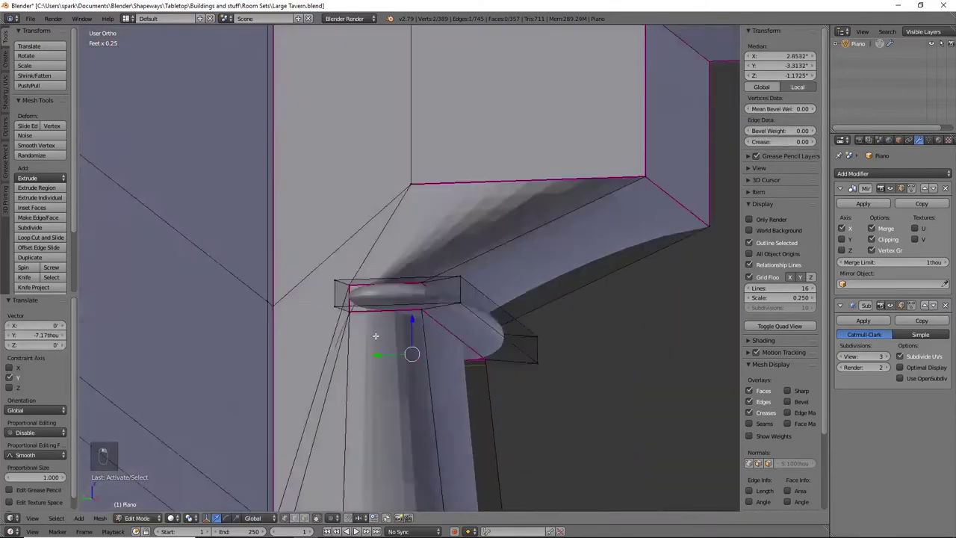
{"action": "right_click", "coordinate": [345, 253], "text": "shift"}
{"action": "middle_click_drag", "start_coordinate": [346, 252], "coordinate": [523, 328]}
{"action": "key", "text": "shift+e"}
{"action": "key", "text": "minus"}
{"action": "key", "text": "1"}
{"action": "key", "text": "Return"}
{"action": "left_click_drag", "start_coordinate": [478, 322], "coordinate": [459, 322]}
Add two edge loops around the thin collar band on the leg
{"action": "middle_click_drag", "start_coordinate": [414, 348], "coordinate": [219, 327]}
{"action": "key", "text": "ctrl+r"}
{"action": "scroll", "coordinate": [219, 327], "scroll_direction": "up", "scroll_amount": 1}
{"action": "left_click", "coordinate": [219, 327]}
{"action": "scroll", "coordinate": [429, 324], "scroll_direction": "down", "scroll_amount": 8}
Move the front vertices on the lower part of the leg backward
{"action": "key", "text": "a"}
{"action": "middle_click_drag", "start_coordinate": [428, 324], "coordinate": [356, 391]}
{"action": "right_click", "coordinate": [356, 391]}
{"action": "key", "text": "z"}
{"action": "key", "text": "b"}
{"action": "left_click_drag", "start_coordinate": [280, 377], "coordinate": [314, 456]}
{"action": "left_click_drag", "start_coordinate": [350, 408], "coordinate": [394, 408]}
Move the leg's lower front loop vertices 18.7 thou back along Y, and shift them further back and up
{"action": "key", "text": "KP_3"}
{"action": "scroll", "coordinate": [437, 278], "scroll_direction": "up", "scroll_amount": 5}
{"action": "key", "text": "a"}
{"action": "key", "text": "b"}
{"action": "left_click_drag", "start_coordinate": [342, 321], "coordinate": [420, 384]}
{"action": "key", "text": "a"}
{"action": "key", "text": "b"}
{"action": "left_click_drag", "start_coordinate": [373, 337], "coordinate": [422, 395]}
{"action": "left_click_drag", "start_coordinate": [420, 375], "coordinate": [446, 375]}
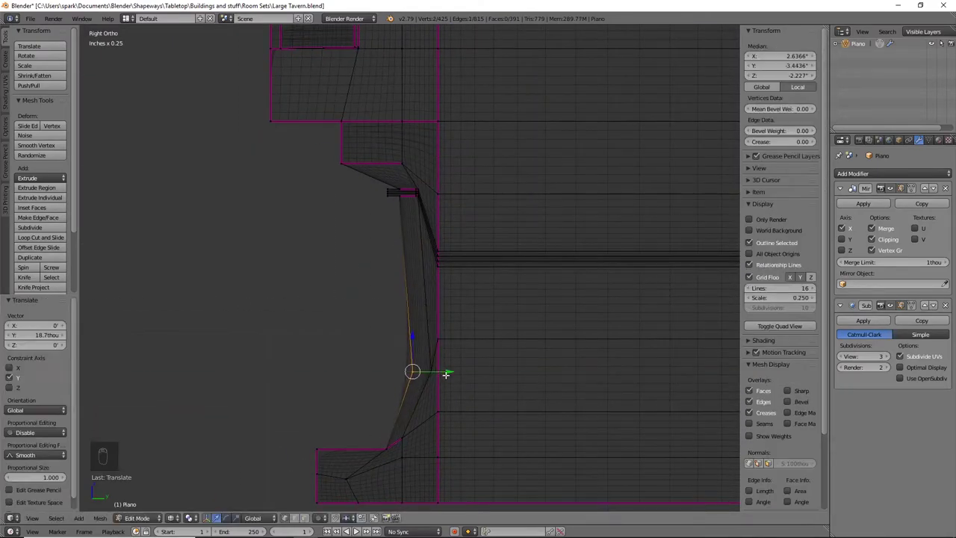
{"action": "key", "text": "g"}
{"action": "left_click", "coordinate": [454, 338]}
Inspect the piano in Object Mode, from the leg and foot up to the rounded post beside the music stand
{"action": "key", "text": "z"}
{"action": "key", "text": "Tab"}
{"action": "scroll", "coordinate": [452, 335], "scroll_direction": "down", "scroll_amount": 6}
{"action": "mouse_move", "coordinate": [351, 336]}
{"action": "middle_mouse_down"}
{"action": "mouse_move", "coordinate": [534, 349]}
{"action": "mouse_move", "coordinate": [499, 354]}
{"action": "mouse_move", "coordinate": [493, 367]}
{"action": "mouse_move", "coordinate": [463, 357]}
{"action": "middle_mouse_up"}
{"action": "scroll", "coordinate": [496, 312], "scroll_direction": "up", "scroll_amount": 6}
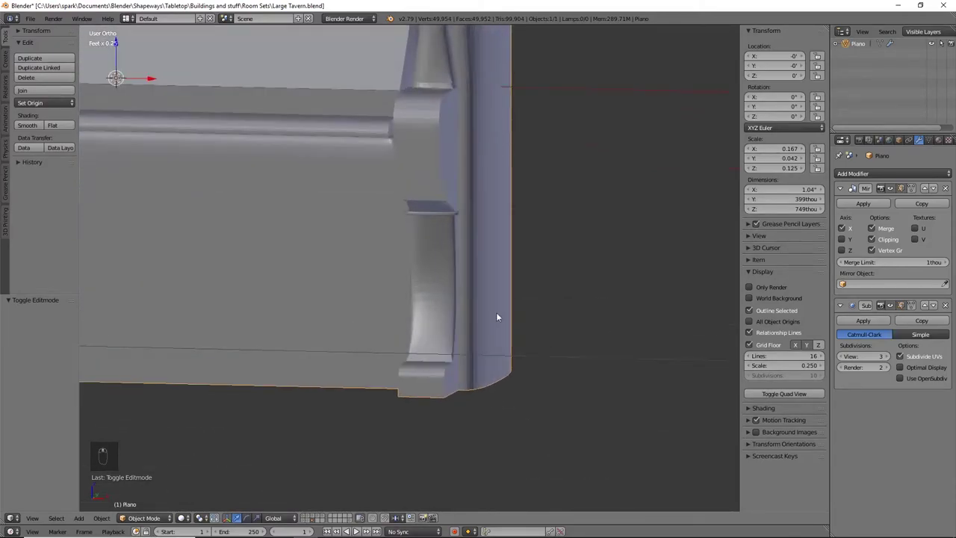
{"action": "middle_click_drag", "start_coordinate": [469, 182], "coordinate": [460, 257], "text": "shift"}
{"action": "middle_click_drag", "start_coordinate": [462, 209], "coordinate": [445, 394], "text": "shift"}
{"action": "middle_click_drag", "start_coordinate": [447, 272], "coordinate": [424, 401], "text": "shift"}
{"action": "scroll", "coordinate": [446, 260], "scroll_direction": "up", "scroll_amount": 4}
{"action": "middle_click_drag", "start_coordinate": [449, 253], "coordinate": [448, 295], "text": "shift"}
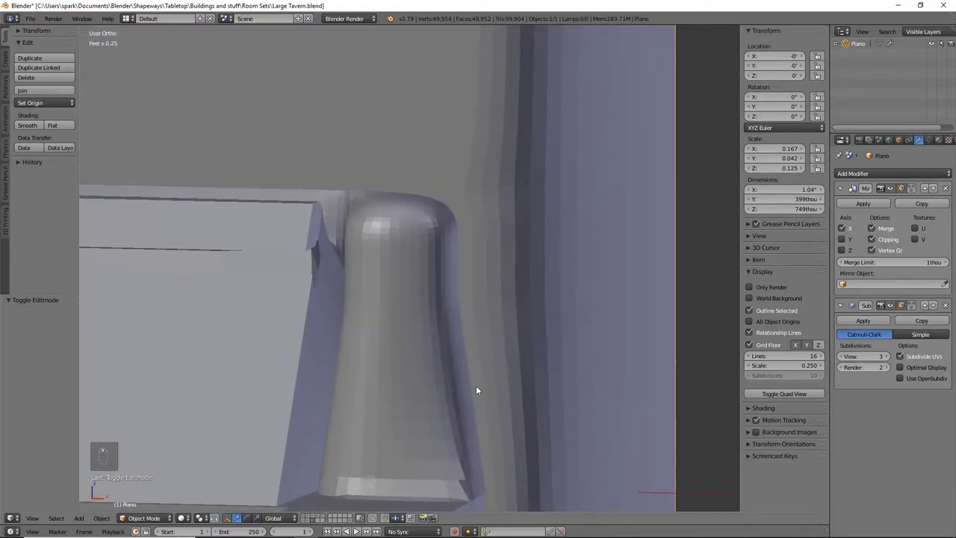
{"action": "middle_click_drag", "start_coordinate": [478, 388], "coordinate": [428, 241]}
Compare the top face of the rounded post beside the music stand with the 1884 Decker Bros. reference piano photo
{"action": "key", "text": "Tab"}
{"action": "key", "text": "KP_1"}
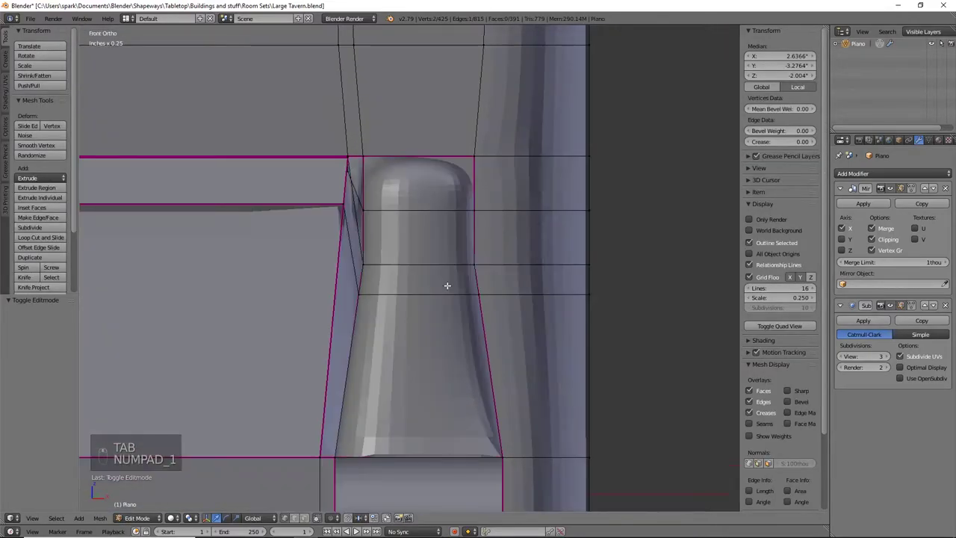
{"action": "middle_click_drag", "start_coordinate": [448, 284], "coordinate": [481, 308], "text": "shift"}
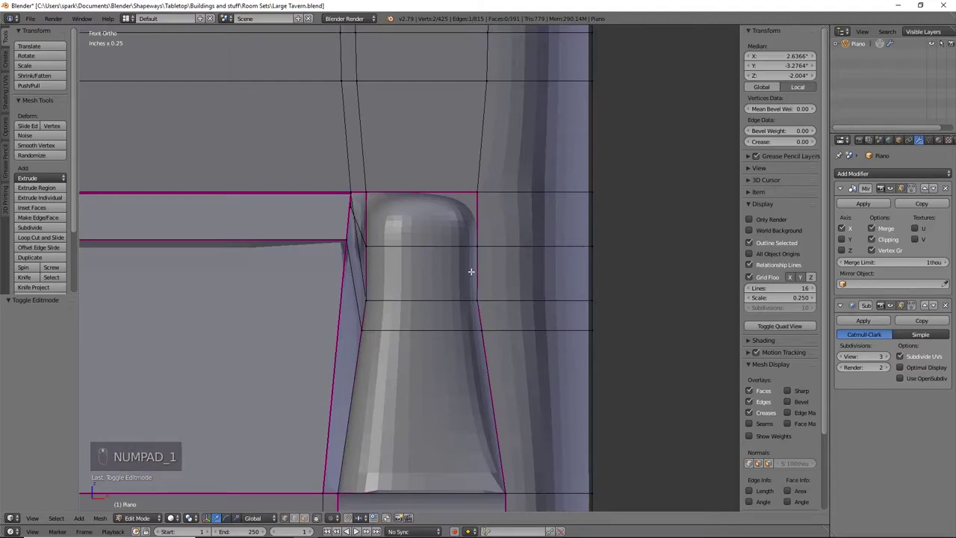
{"action": "right_click", "coordinate": [475, 243]}
{"action": "right_click", "coordinate": [476, 194], "text": "shift"}
{"action": "right_click", "coordinate": [373, 238], "text": "shift"}
{"action": "left_click", "coordinate": [328, 527]}
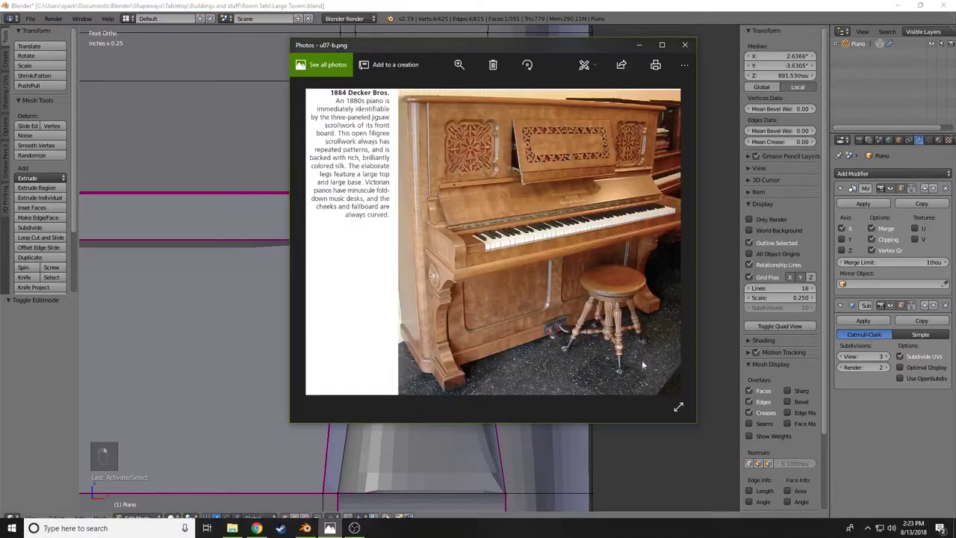
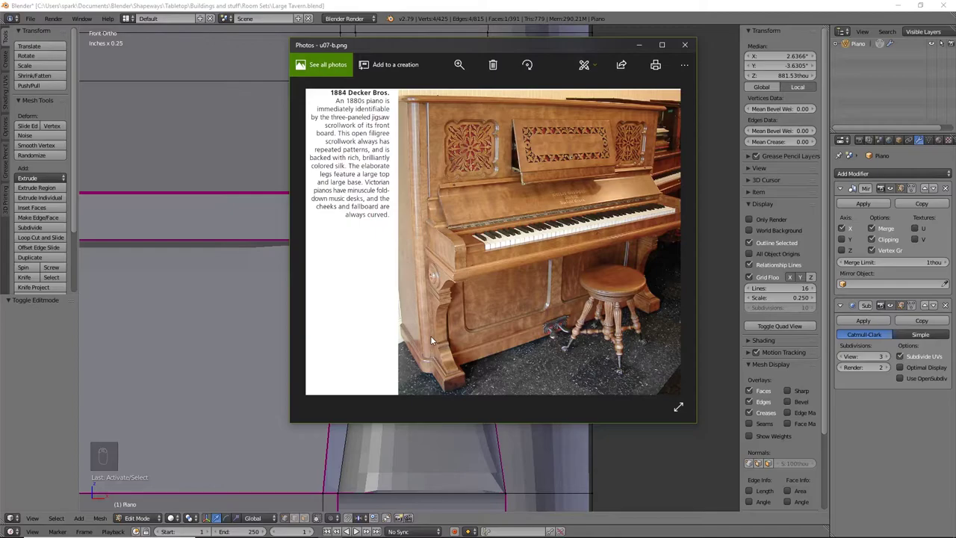
{"action": "left_click", "coordinate": [641, 46]}
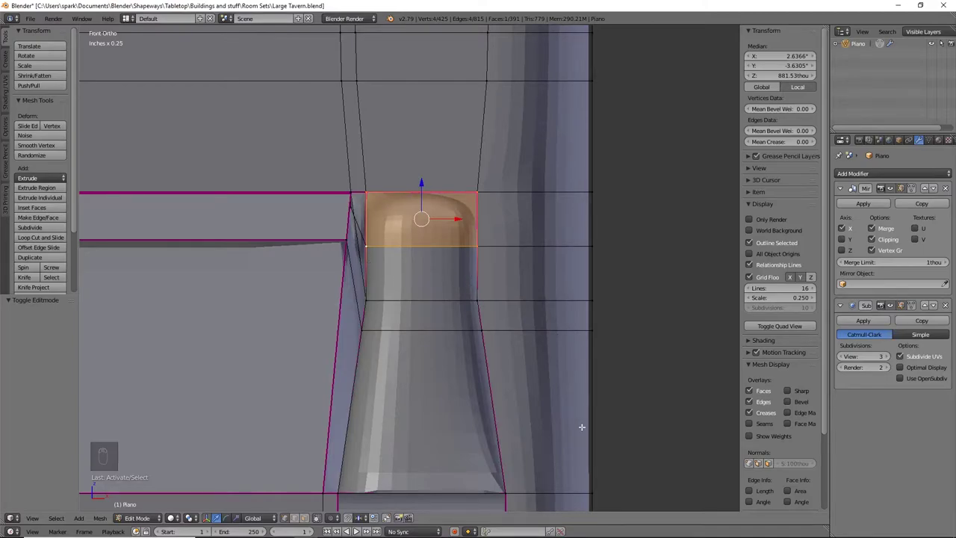
Examine the thin collar band and the upper part of the front leg in Edit Mode
{"action": "middle_click_drag", "start_coordinate": [575, 406], "coordinate": [594, 209], "text": "shift"}
{"action": "middle_click_drag", "start_coordinate": [527, 396], "coordinate": [535, 179], "text": "shift"}
{"action": "middle_click_drag", "start_coordinate": [485, 475], "coordinate": [487, 271], "text": "shift"}
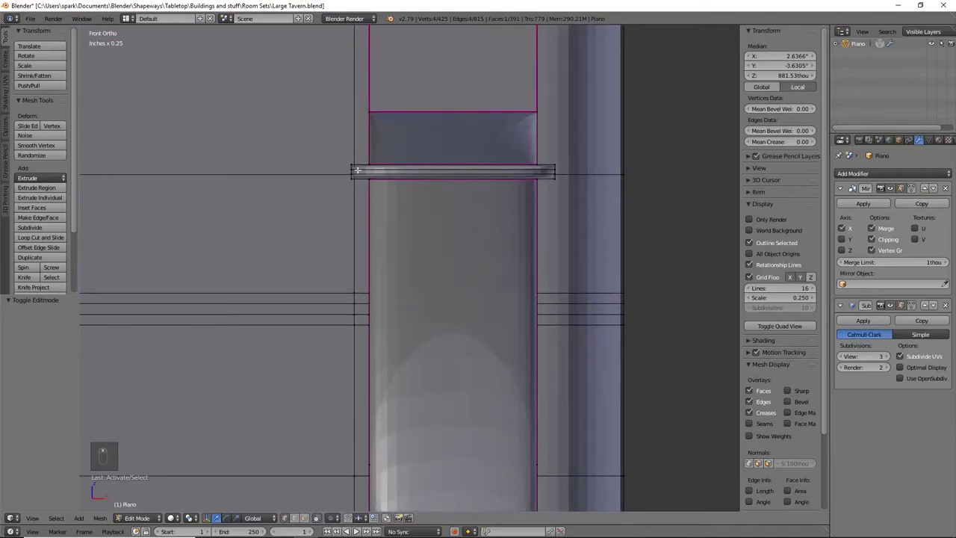
{"action": "middle_click_drag", "start_coordinate": [392, 172], "coordinate": [479, 198]}
{"action": "middle_click_drag", "start_coordinate": [581, 202], "coordinate": [460, 366]}
{"action": "key", "text": "KP_1"}
Try lowering only the front vertices of the rounded post's upper edge loop, and undo the move
{"action": "middle_click_drag", "start_coordinate": [458, 54], "coordinate": [533, 227], "text": "shift"}
{"action": "key", "text": "KP_3"}
{"action": "middle_click_drag", "start_coordinate": [365, 249], "coordinate": [493, 237]}
{"action": "right_click", "coordinate": [436, 229]}
{"action": "right_click", "coordinate": [336, 228], "text": "shift"}
{"action": "left_click_drag", "start_coordinate": [381, 196], "coordinate": [429, 239]}
{"action": "key", "text": "KP_1"}
{"action": "middle_click_drag", "start_coordinate": [439, 291], "coordinate": [421, 241]}
{"action": "key", "text": "ctrl+z"}
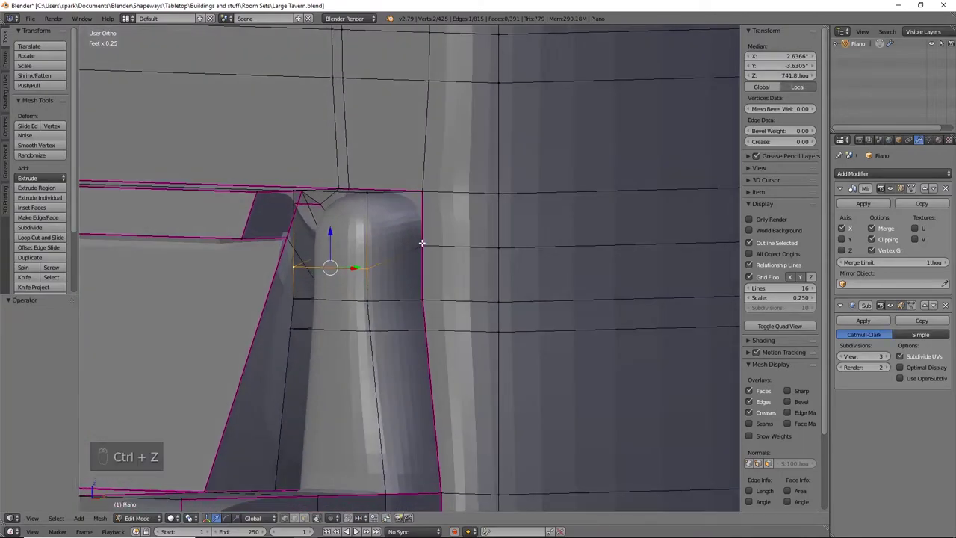
{"action": "key", "text": "ctrl+z"}
Lower the edge loop around the rounded post's upper part by 12.4 thou along Z
{"action": "mouse_move", "coordinate": [421, 246]}
{"action": "middle_mouse_down"}
{"action": "mouse_move", "coordinate": [503, 271]}
{"action": "mouse_move", "coordinate": [468, 251]}
{"action": "mouse_move", "coordinate": [433, 253]}
{"action": "middle_mouse_up"}
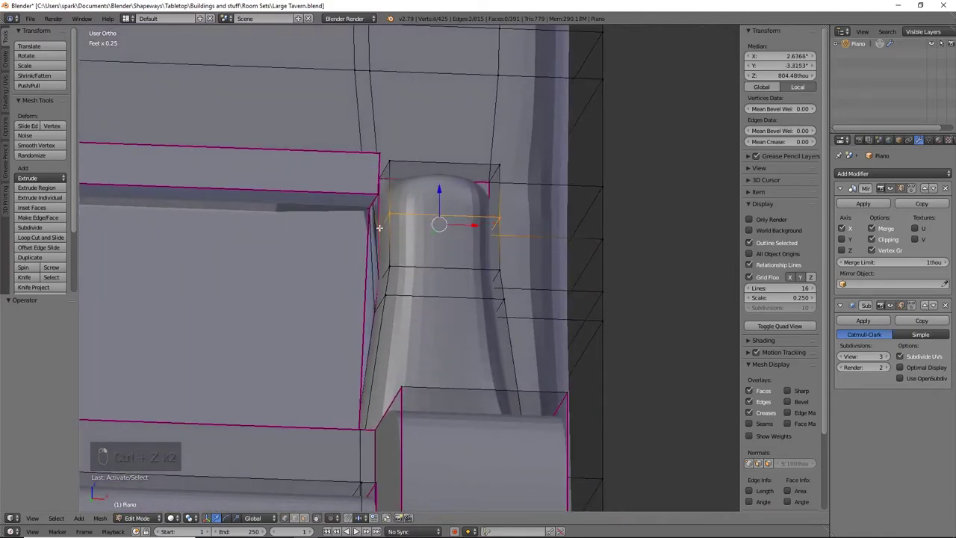
{"action": "middle_click_drag", "start_coordinate": [380, 227], "coordinate": [457, 245]}
{"action": "key", "text": "KP_1"}
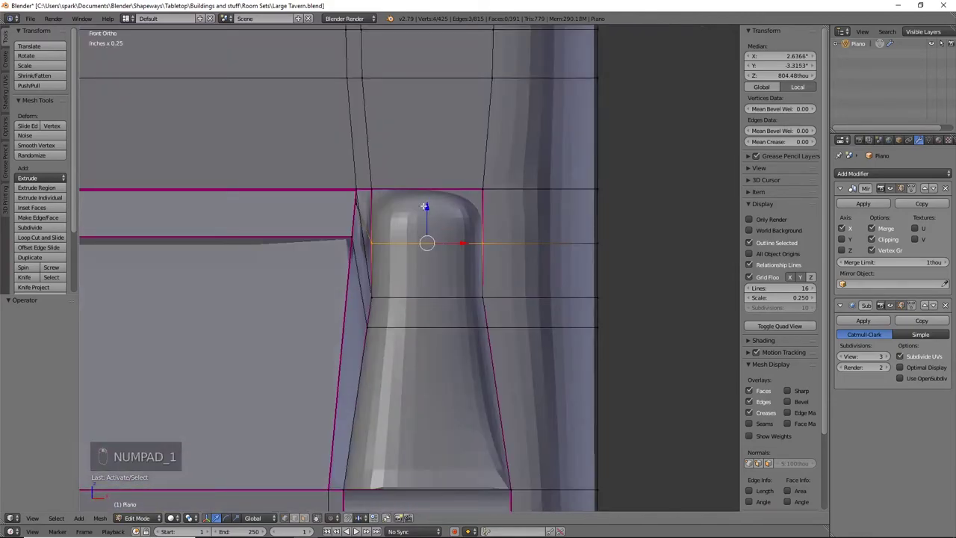
{"action": "left_click_drag", "start_coordinate": [424, 206], "coordinate": [428, 243]}
Try extruding the front face of the post's top block 11.6 thou forward along Y, and undo the extrusion
{"action": "middle_click_drag", "start_coordinate": [528, 251], "coordinate": [533, 278], "text": "shift"}
{"action": "right_click", "coordinate": [487, 302]}
{"action": "right_click", "coordinate": [490, 223], "text": "shift"}
{"action": "right_click", "coordinate": [378, 299], "text": "shift"}
{"action": "middle_click_drag", "start_coordinate": [483, 314], "coordinate": [396, 316]}
{"action": "key", "text": "e"}
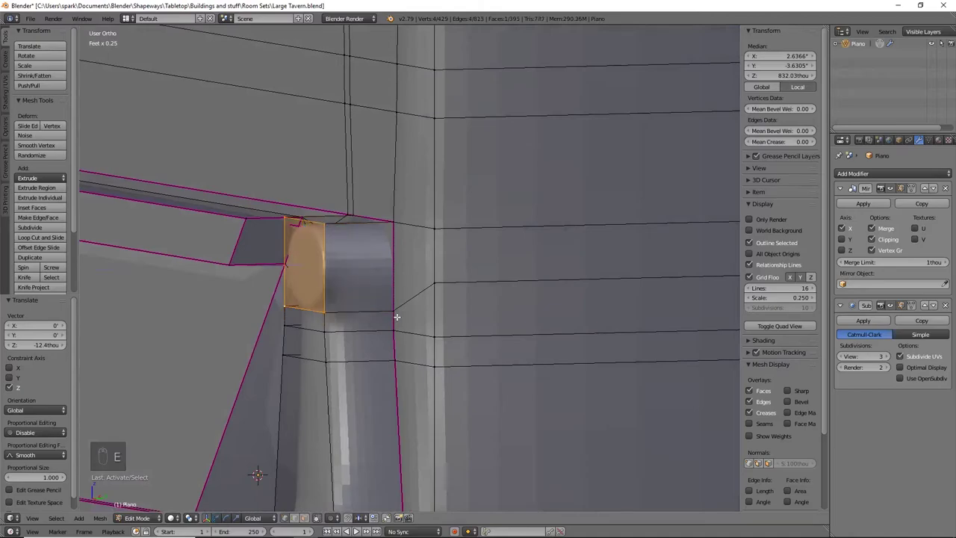
{"action": "right_click", "coordinate": [319, 272]}
{"action": "left_click_drag", "start_coordinate": [336, 265], "coordinate": [306, 267]}
{"action": "left_click", "coordinate": [306, 266]}
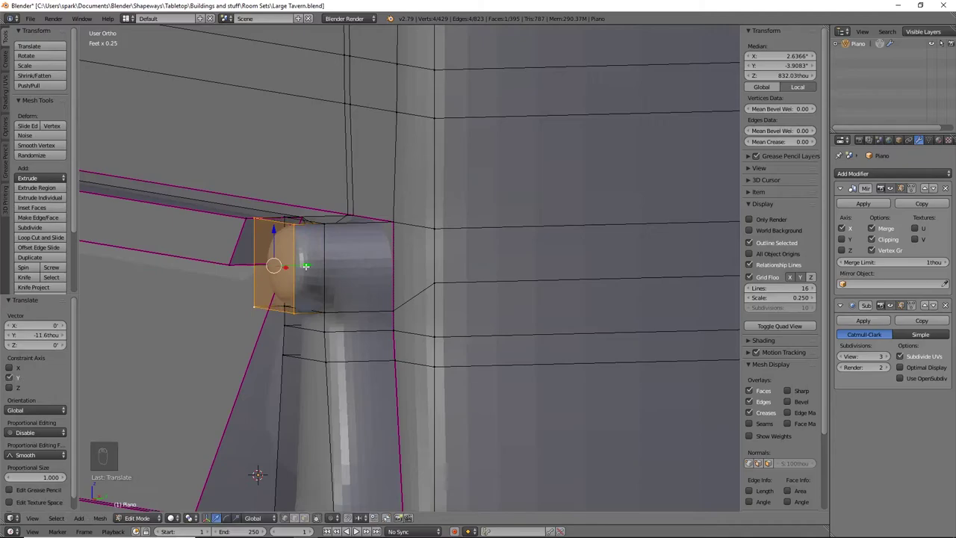
{"action": "key", "text": "ctrl+z"}
{"action": "key", "text": "ctrl+z"}
{"action": "key", "text": "ctrl+z"}
Extrude the narrow band of faces around the post in place and scale it to 1.077 in X and Y
{"action": "middle_click_drag", "start_coordinate": [382, 321], "coordinate": [468, 310]}
{"action": "right_click", "coordinate": [468, 294]}
{"action": "right_click", "coordinate": [445, 287], "text": "shift"}
{"action": "right_click", "coordinate": [445, 305], "text": "shift"}
{"action": "right_click", "coordinate": [469, 312], "text": "shift"}
{"action": "middle_click_drag", "start_coordinate": [363, 323], "coordinate": [391, 316]}
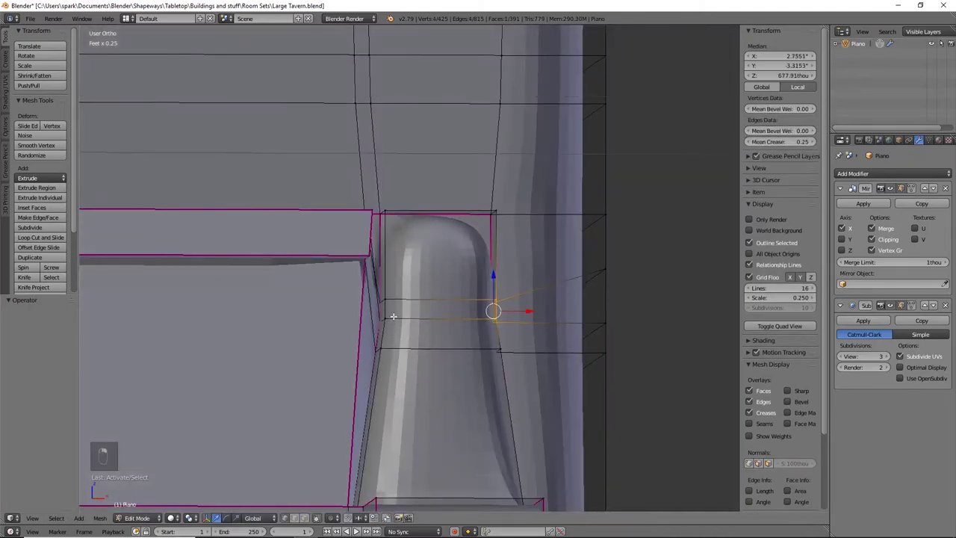
{"action": "right_click", "coordinate": [381, 300], "text": "shift"}
{"action": "right_click", "coordinate": [379, 316], "text": "shift"}
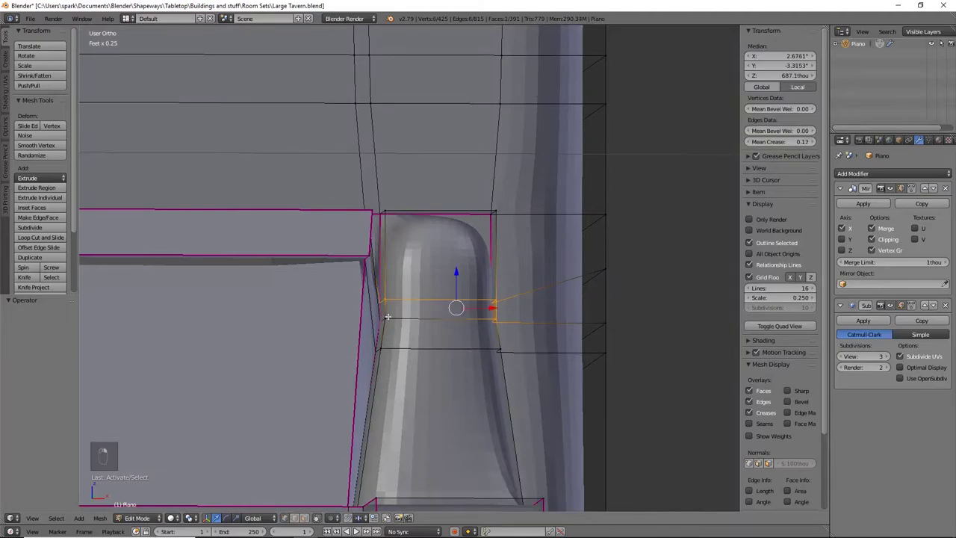
{"action": "right_click", "coordinate": [384, 315], "text": "shift"}
{"action": "key", "text": "z"}
{"action": "key", "text": "z"}
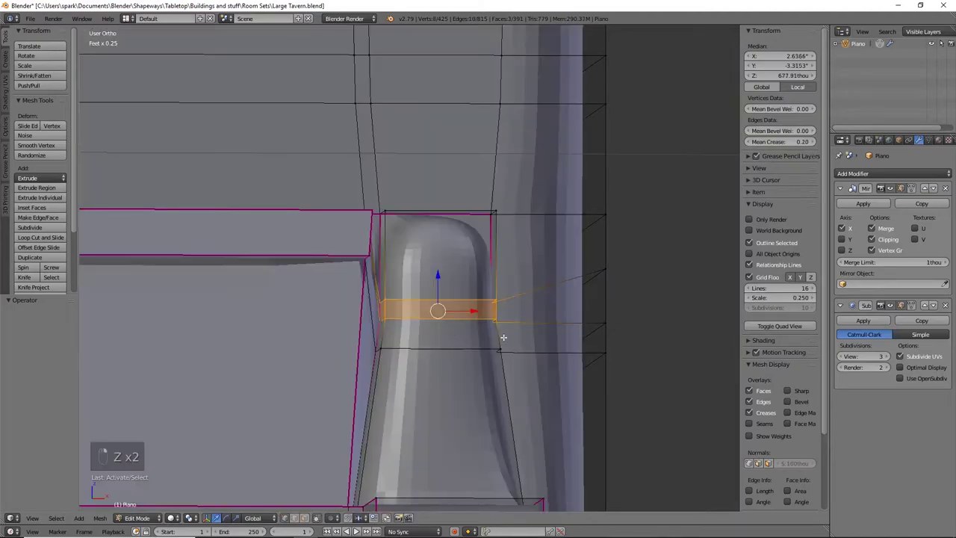
{"action": "key", "text": "e"}
{"action": "right_click", "coordinate": [501, 331]}
{"action": "key", "text": "s"}
{"action": "key", "text": "shift+z"}
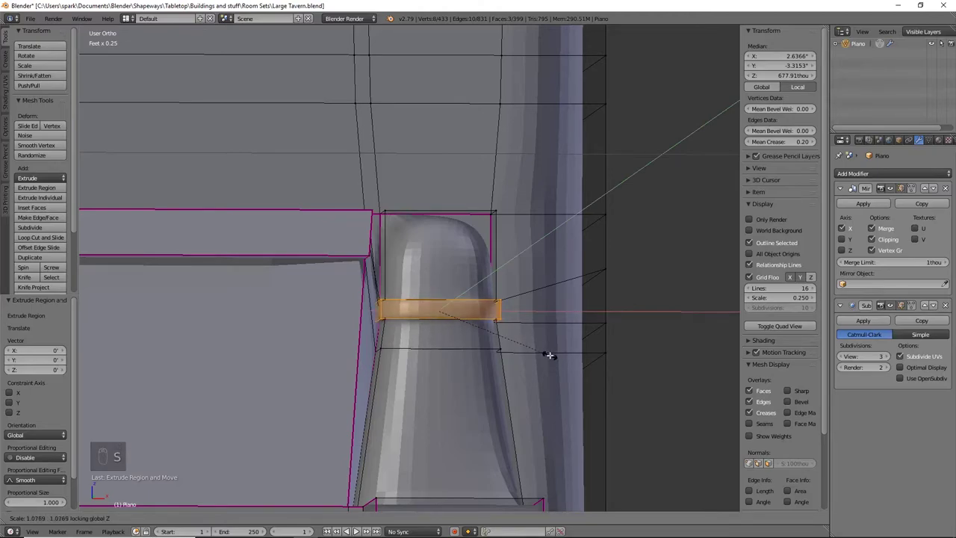
{"action": "left_click", "coordinate": [548, 355]}
Move the extruded band 1.88 thou forward along Y and scale it to 1.024 along X
{"action": "middle_click_drag", "start_coordinate": [368, 315], "coordinate": [503, 222]}
{"action": "key", "text": "KP_7"}
{"action": "key", "text": "z"}
{"action": "scroll", "coordinate": [453, 418], "scroll_direction": "up", "scroll_amount": 4}
{"action": "key", "text": "g"}
{"action": "key", "text": "y"}
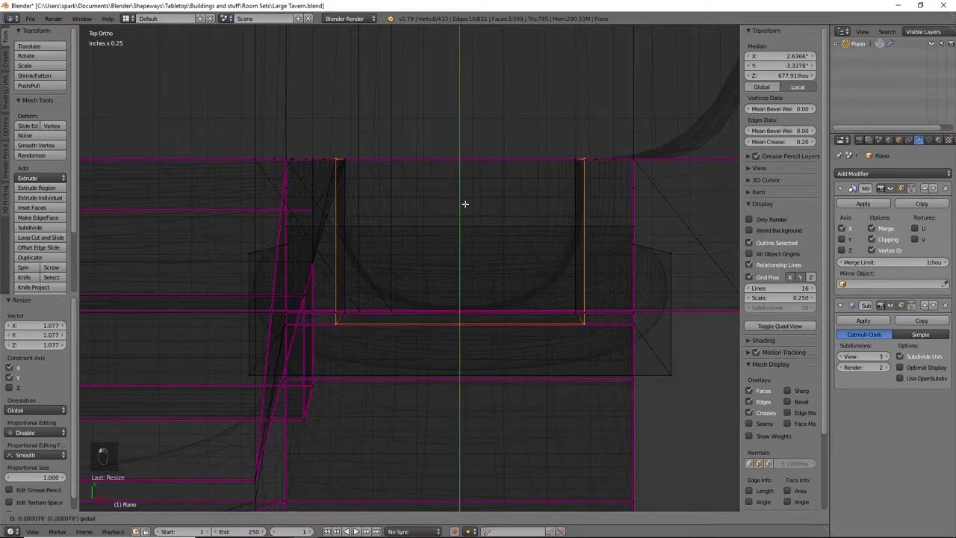
{"action": "left_click", "coordinate": [466, 208]}
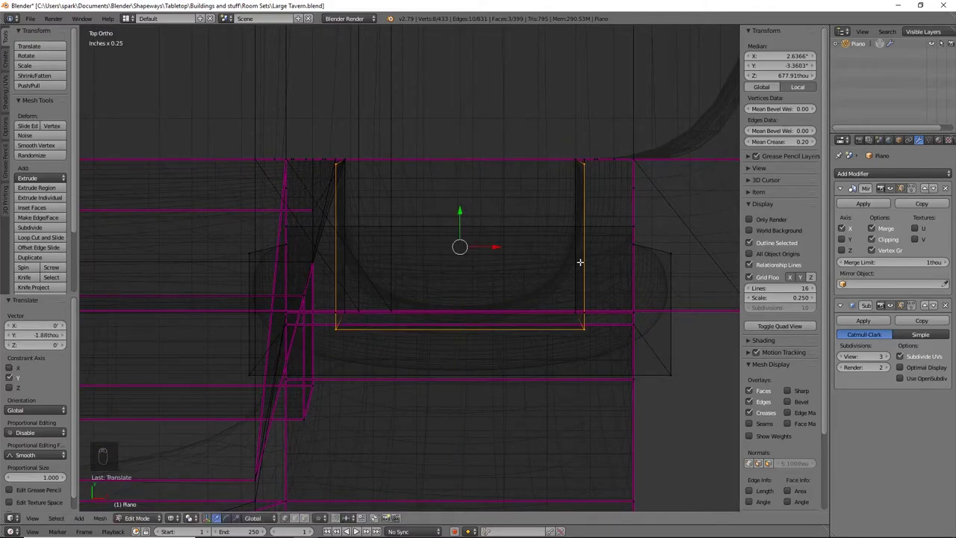
{"action": "key", "text": "s"}
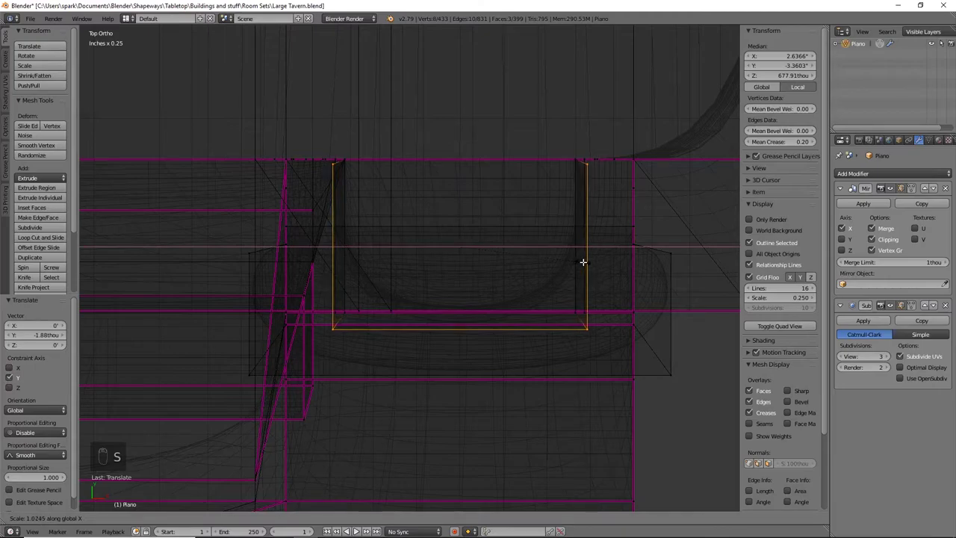
{"action": "left_click", "coordinate": [583, 262]}
{"action": "key", "text": "z"}
{"action": "mouse_move", "coordinate": [582, 262]}
{"action": "middle_mouse_down"}
{"action": "mouse_move", "coordinate": [583, 250]}
{"action": "mouse_move", "coordinate": [560, 232]}
{"action": "mouse_move", "coordinate": [578, 270]}
{"action": "mouse_move", "coordinate": [572, 197]}
{"action": "mouse_move", "coordinate": [576, 220]}
{"action": "mouse_move", "coordinate": [566, 225]}
{"action": "middle_mouse_up"}
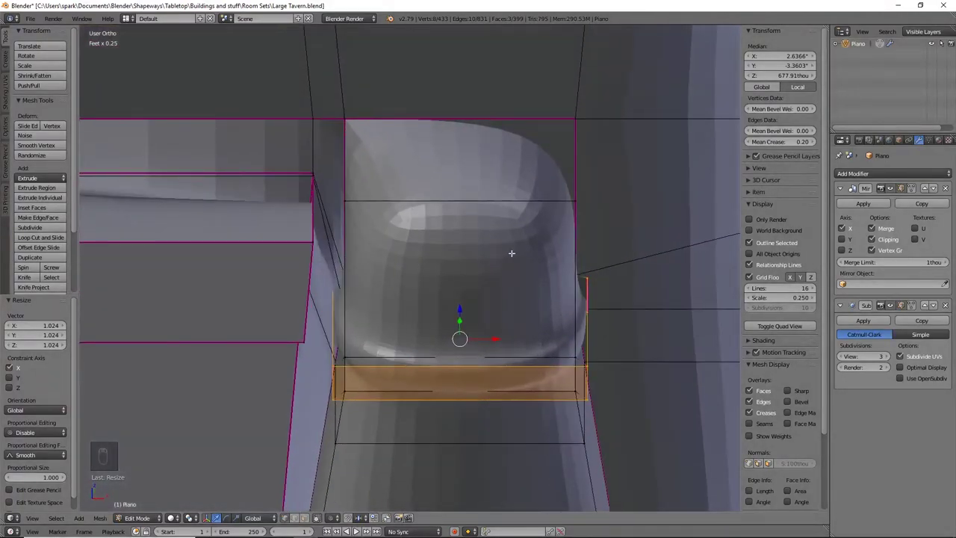
Undo the band's scaling, move and extrusion around the rounded post
{"action": "key", "text": "z"}
{"action": "mouse_move", "coordinate": [335, 305]}
{"action": "middle_mouse_down"}
{"action": "mouse_move", "coordinate": [354, 335]}
{"action": "mouse_move", "coordinate": [341, 320]}
{"action": "mouse_move", "coordinate": [324, 207]}
{"action": "mouse_move", "coordinate": [399, 346]}
{"action": "mouse_move", "coordinate": [386, 375]}
{"action": "mouse_move", "coordinate": [500, 211]}
{"action": "mouse_move", "coordinate": [476, 341]}
{"action": "mouse_move", "coordinate": [456, 284]}
{"action": "mouse_move", "coordinate": [521, 291]}
{"action": "mouse_move", "coordinate": [535, 274]}
{"action": "mouse_move", "coordinate": [482, 284]}
{"action": "mouse_move", "coordinate": [457, 277]}
{"action": "mouse_move", "coordinate": [498, 360]}
{"action": "mouse_move", "coordinate": [474, 298]}
{"action": "mouse_move", "coordinate": [481, 281]}
{"action": "middle_mouse_up"}
{"action": "key", "text": "ctrl+z"}
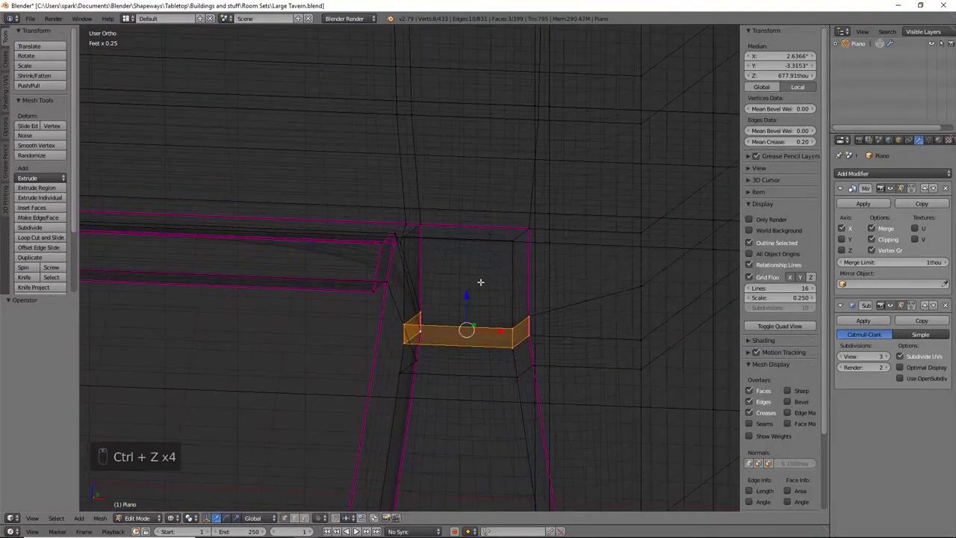
{"action": "key", "text": "ctrl+z"}
{"action": "key", "text": "ctrl+z"}
{"action": "key", "text": "ctrl+z"}
{"action": "key", "text": "ctrl+z"}
{"action": "key", "text": "ctrl+z"}
{"action": "key", "text": "ctrl+z"}
{"action": "key", "text": "ctrl+z"}
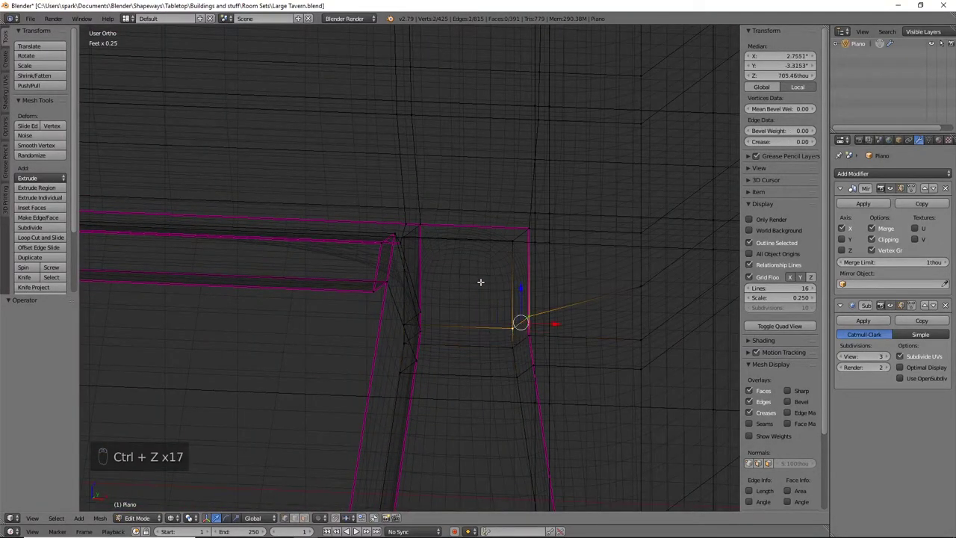
{"action": "key", "text": "ctrl+z"}
{"action": "key", "text": "ctrl+z"}
{"action": "key", "text": "ctrl+z"}
{"action": "key", "text": "ctrl+z"}
{"action": "key", "text": "ctrl+z"}
{"action": "middle_click_drag", "start_coordinate": [480, 281], "coordinate": [481, 277]}
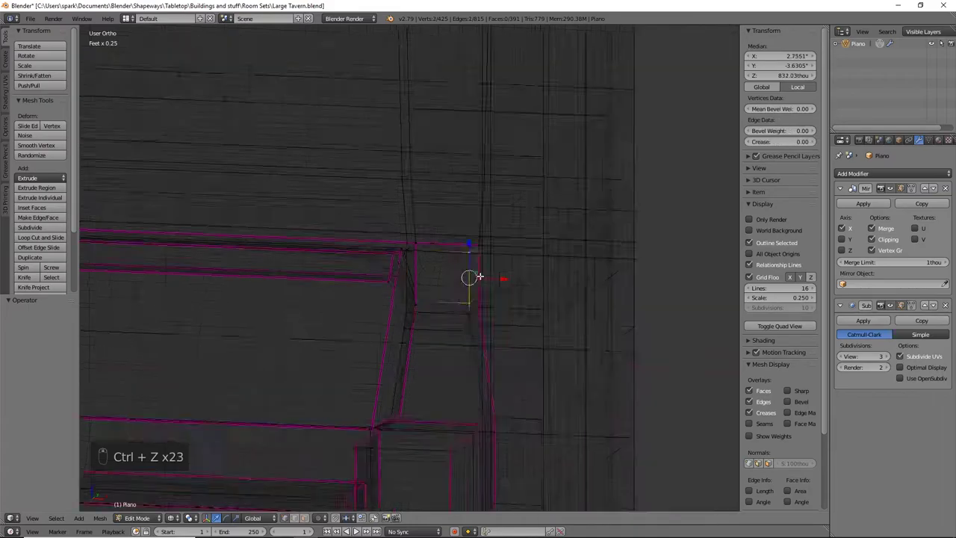
Try extruding only the band's front face 5.26 thou forward along Y, and undo the extrusion
{"action": "key", "text": "z"}
{"action": "middle_click_drag", "start_coordinate": [380, 370], "coordinate": [258, 337], "text": "shift"}
{"action": "middle_click_drag", "start_coordinate": [553, 370], "coordinate": [502, 380]}
{"action": "right_click", "coordinate": [431, 282]}
{"action": "key", "text": "e"}
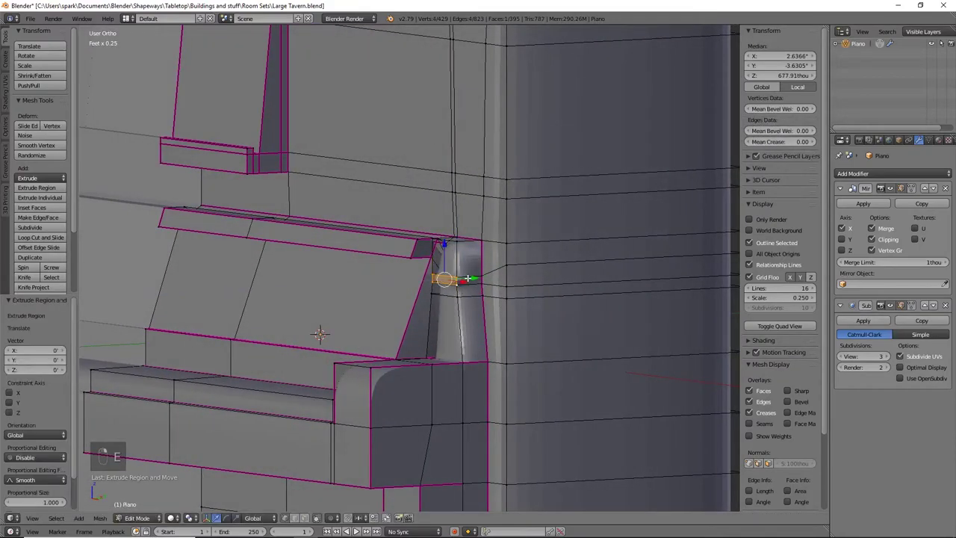
{"action": "left_click_drag", "start_coordinate": [467, 279], "coordinate": [456, 279]}
{"action": "scroll", "coordinate": [455, 279], "scroll_direction": "up", "scroll_amount": 6}
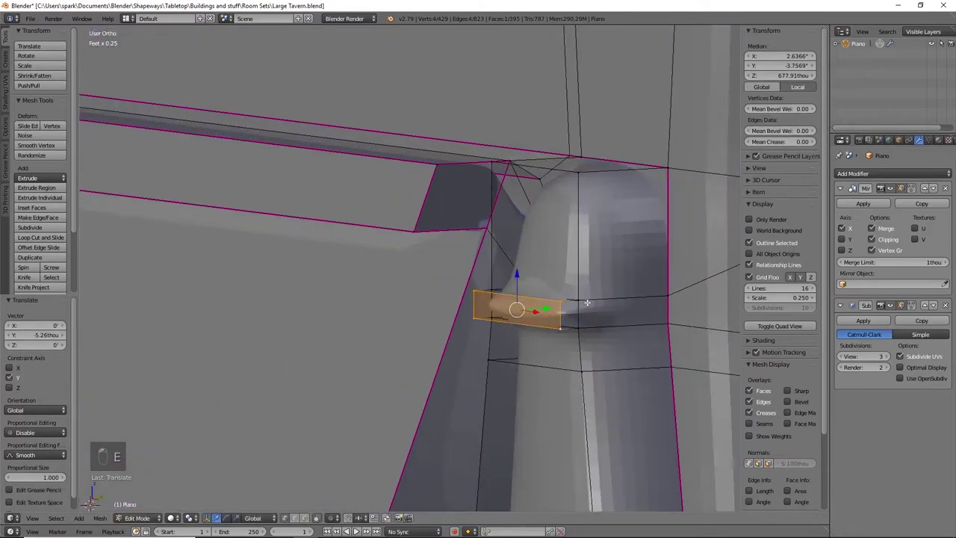
{"action": "key", "text": "ctrl+z"}
{"action": "key", "text": "ctrl+z"}
{"action": "key", "text": "ctrl+z"}
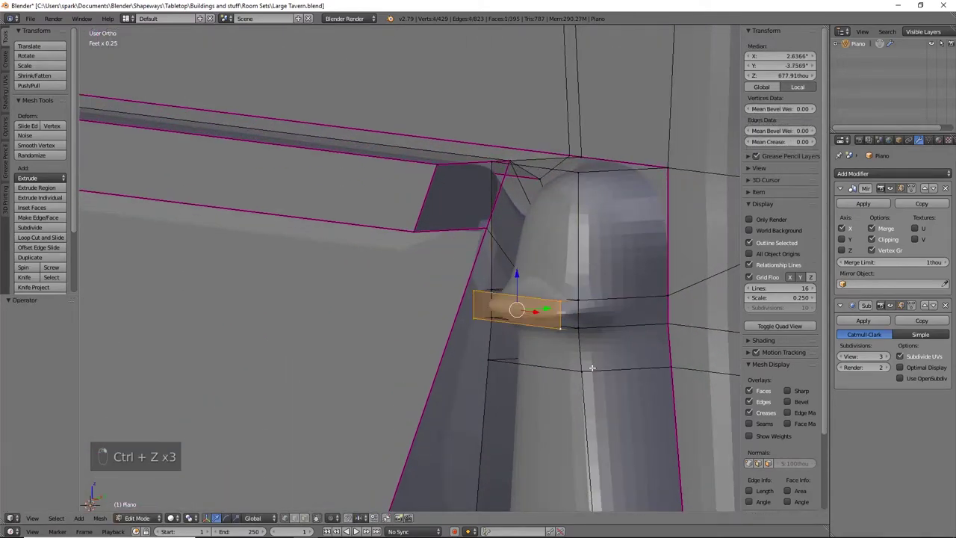
{"action": "key", "text": "ctrl+z"}
{"action": "key", "text": "ctrl+z"}
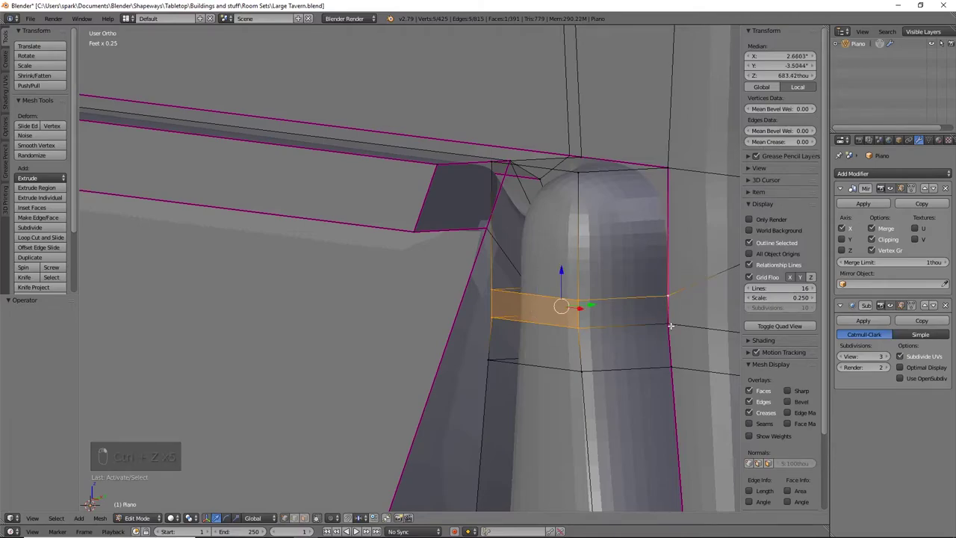
Extrude the band's front and outer side faces in place and scale them to 1.379 in X and Y as a collar
{"action": "right_click", "coordinate": [670, 325], "text": "shift"}
{"action": "key", "text": "e"}
{"action": "right_click", "coordinate": [670, 326]}
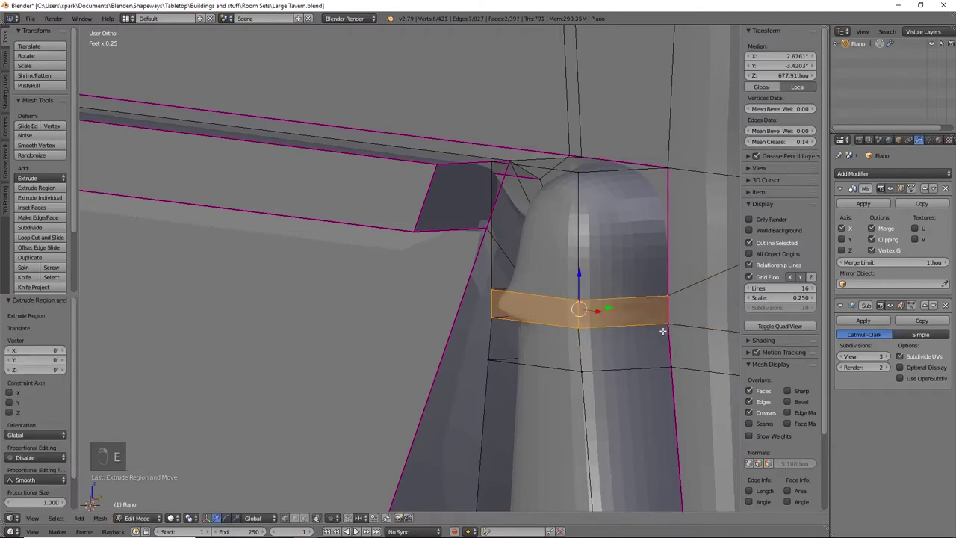
{"action": "key", "text": "s"}
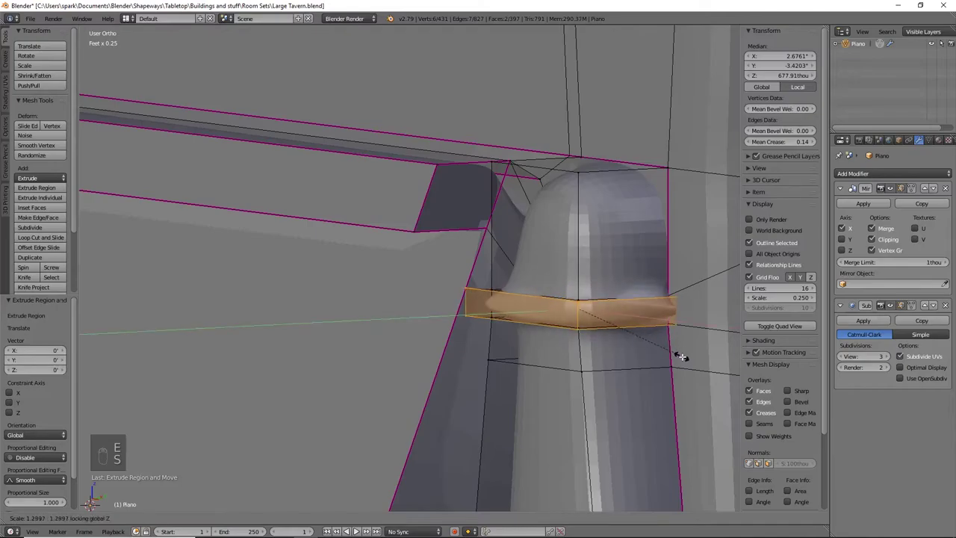
{"action": "left_click", "coordinate": [685, 362]}
Move the collar's two inner front vertices 8.59 thou outward along X to meet the post's inner edge
{"action": "middle_click_drag", "start_coordinate": [668, 381], "coordinate": [739, 389]}
{"action": "middle_click_drag", "start_coordinate": [531, 359], "coordinate": [251, 339], "text": "shift"}
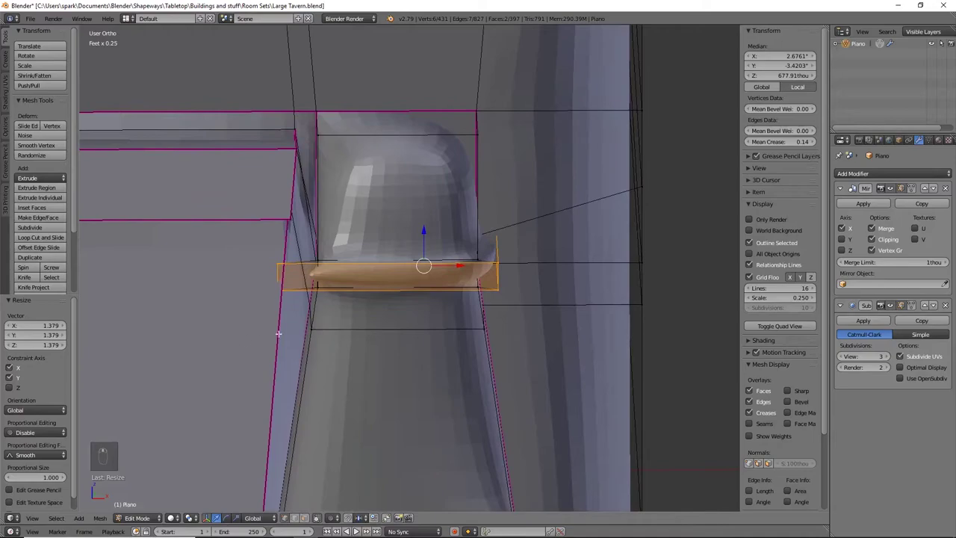
{"action": "right_click", "coordinate": [277, 264]}
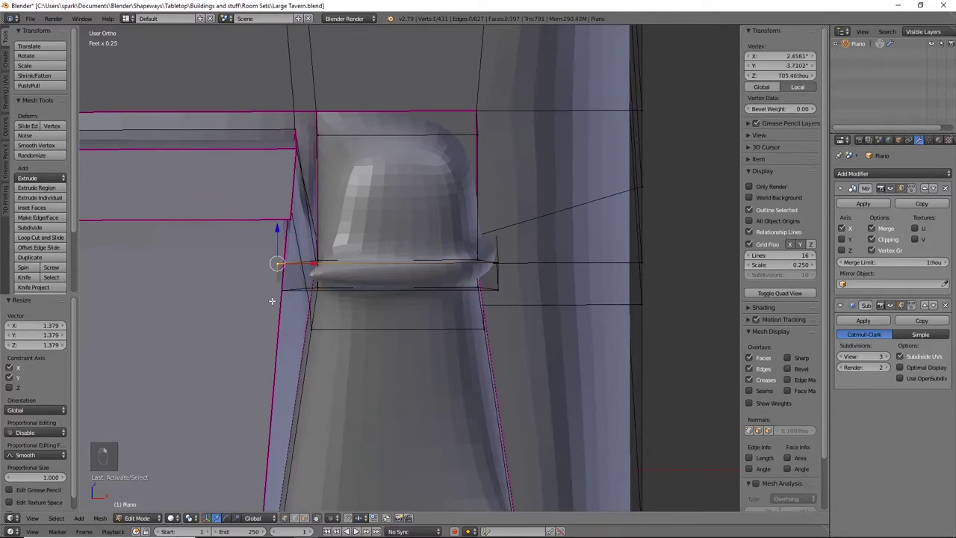
{"action": "key", "text": "z"}
{"action": "right_click", "coordinate": [280, 289], "text": "shift"}
{"action": "key", "text": "g"}
{"action": "key", "text": "x"}
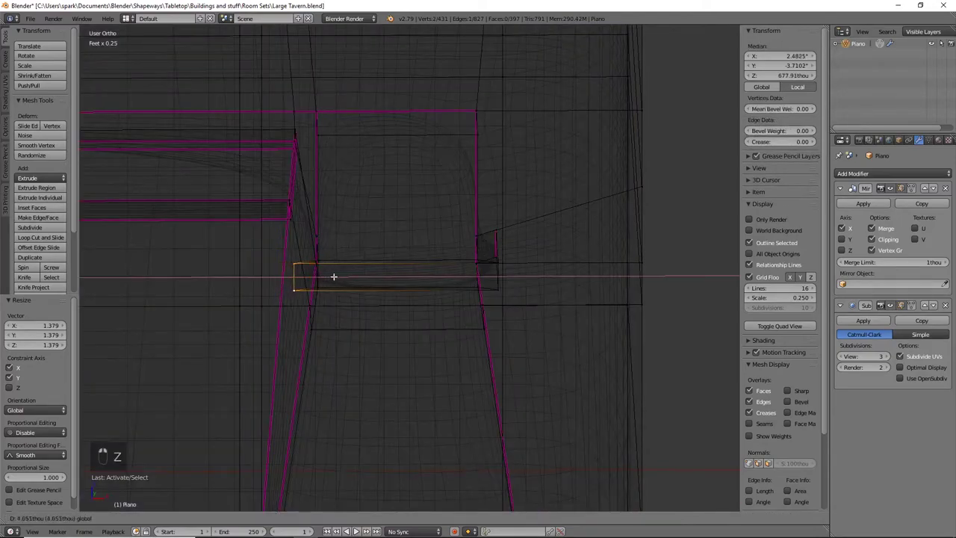
{"action": "left_click", "coordinate": [350, 277]}
{"action": "key", "text": "z"}
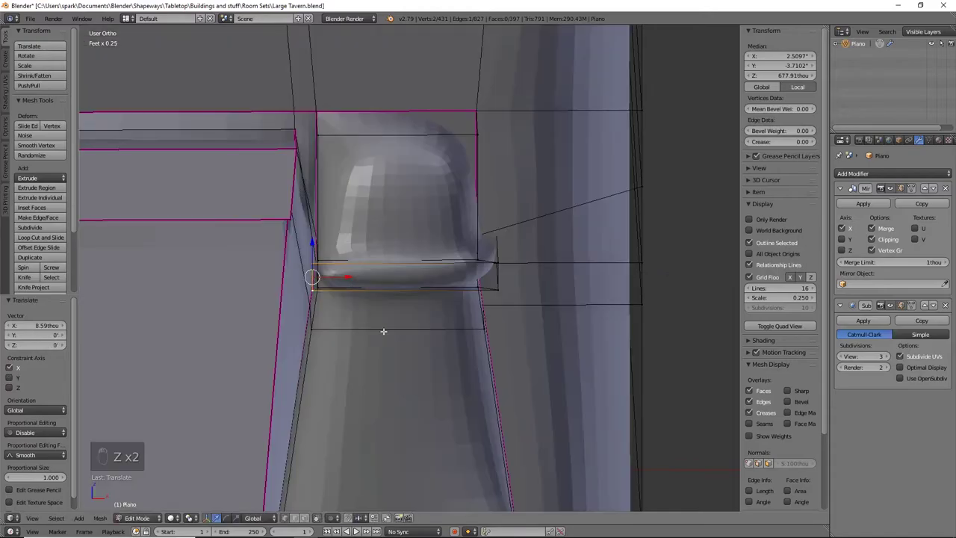
Move the collar's two rear vertices on the outer side 12.3 thou forward along Y
{"action": "middle_click_drag", "start_coordinate": [383, 331], "coordinate": [323, 333]}
{"action": "key", "text": "z"}
{"action": "right_click", "coordinate": [551, 248]}
{"action": "right_click", "coordinate": [551, 270], "text": "shift"}
{"action": "left_click_drag", "start_coordinate": [575, 250], "coordinate": [545, 260]}
{"action": "key", "text": "z"}
Crease the edge loop where the collar joins the rounded post with a factor of 1
{"action": "right_click", "coordinate": [478, 260], "text": "alt"}
{"action": "middle_click_drag", "start_coordinate": [489, 357], "coordinate": [472, 257]}
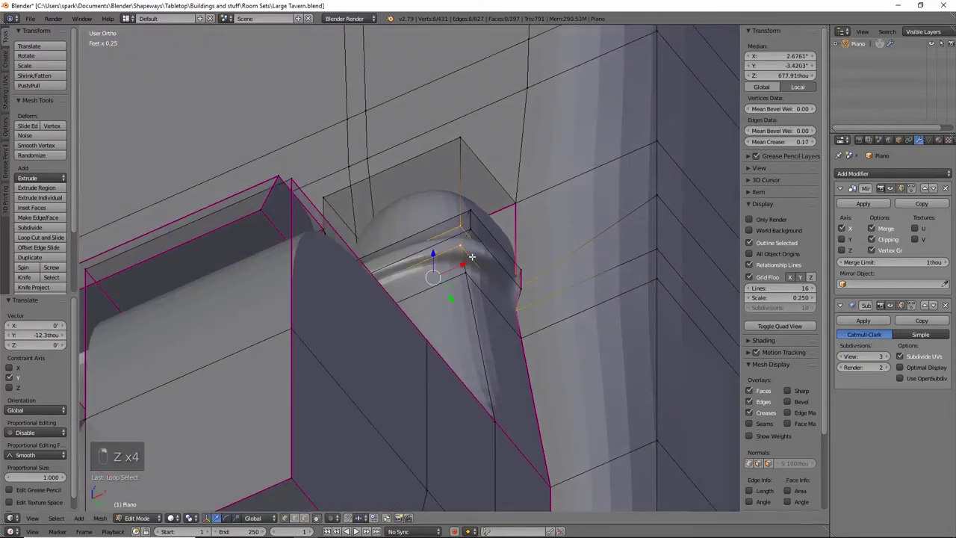
{"action": "key", "text": "shift+e"}
{"action": "left_click", "coordinate": [232, 342]}
Try to adjust the crease of the short vertical edge at the collar's front inner corner
{"action": "middle_click_drag", "start_coordinate": [436, 345], "coordinate": [516, 416]}
{"action": "mouse_move", "coordinate": [450, 368]}
{"action": "middle_mouse_down"}
{"action": "mouse_move", "coordinate": [326, 347]}
{"action": "mouse_move", "coordinate": [313, 364]}
{"action": "mouse_move", "coordinate": [359, 373]}
{"action": "mouse_move", "coordinate": [459, 359]}
{"action": "middle_mouse_up"}
{"action": "left_click", "coordinate": [348, 273]}
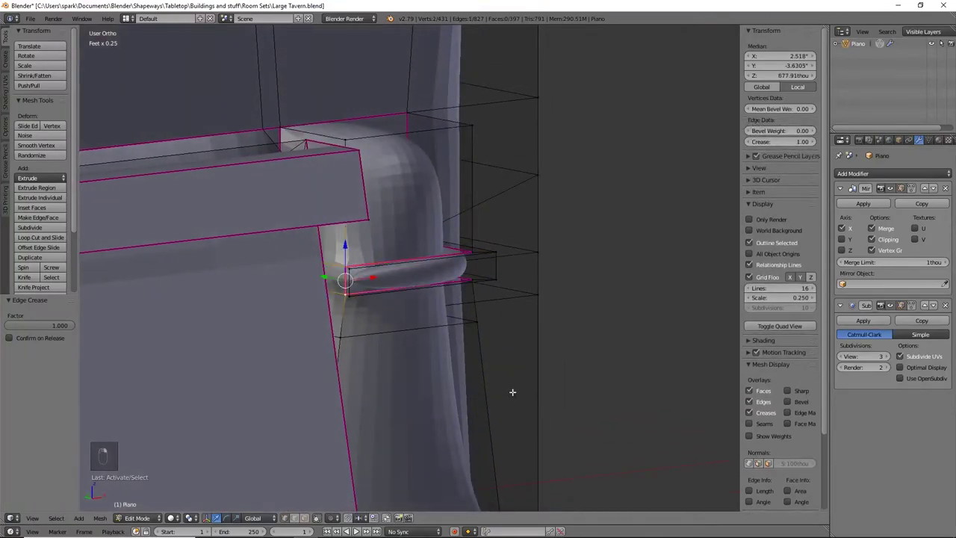
{"action": "key", "text": "shift+e"}
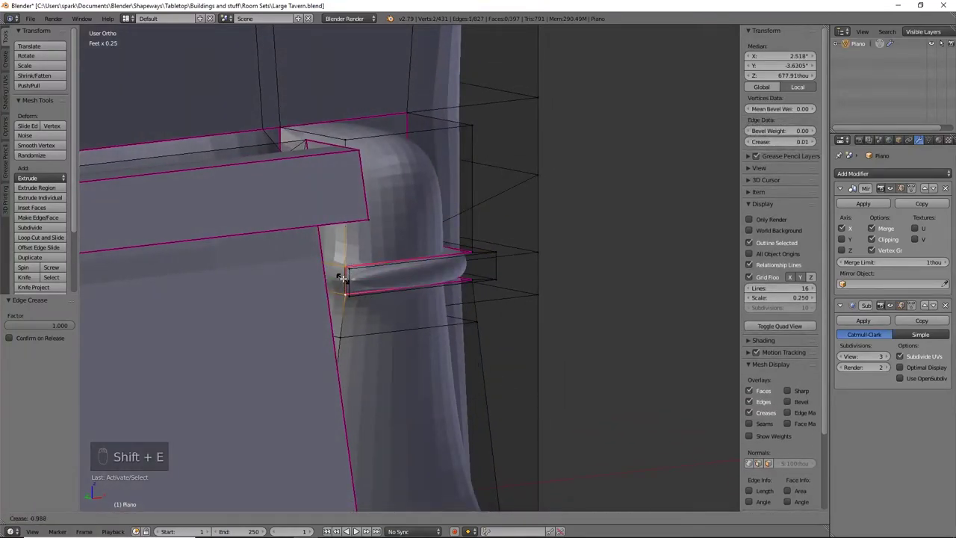
{"action": "left_click", "coordinate": [247, 373]}
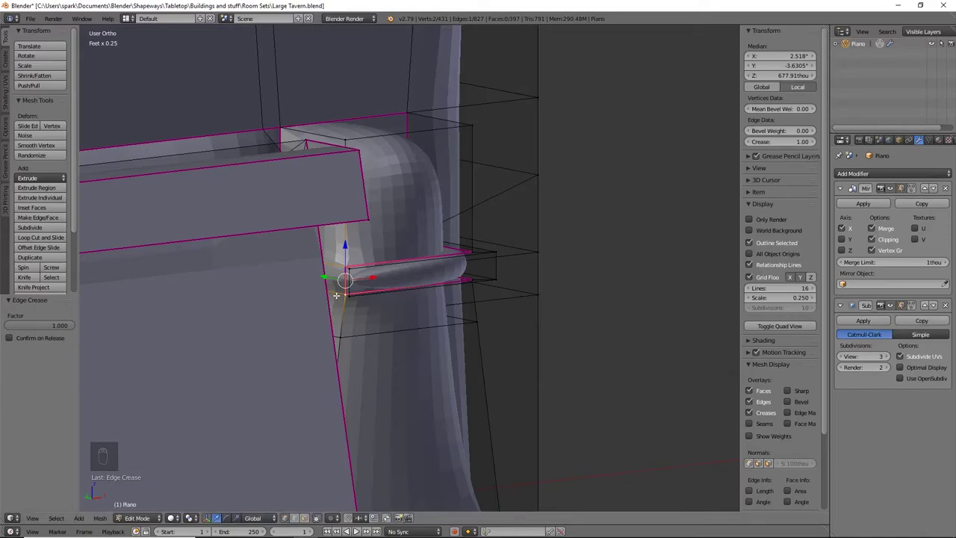
Crease the four edges around the collar's inner side face fully, with a factor of 1
{"action": "left_click", "coordinate": [333, 262], "text": "alt"}
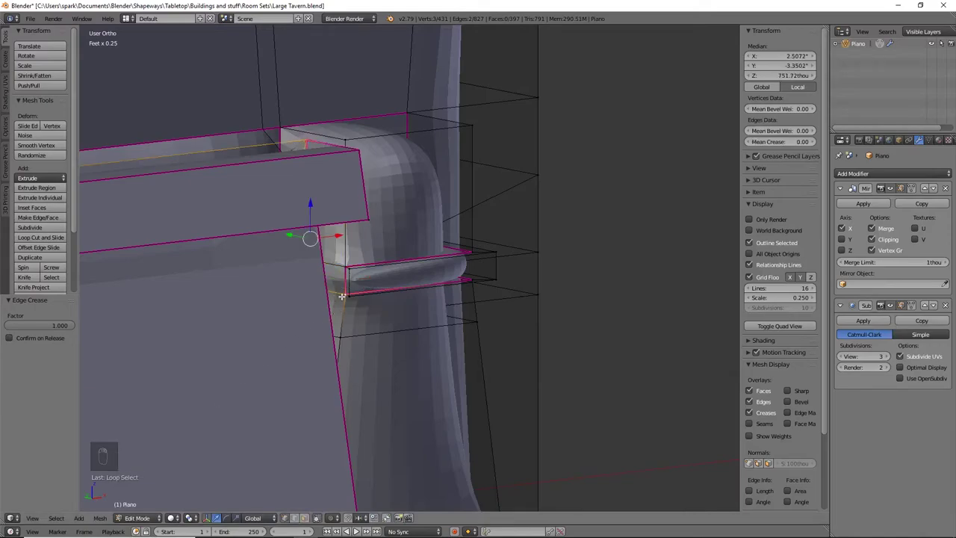
{"action": "middle_click_drag", "start_coordinate": [343, 291], "coordinate": [325, 288]}
{"action": "key", "text": "z"}
{"action": "right_click", "coordinate": [293, 250]}
{"action": "right_click", "coordinate": [321, 264]}
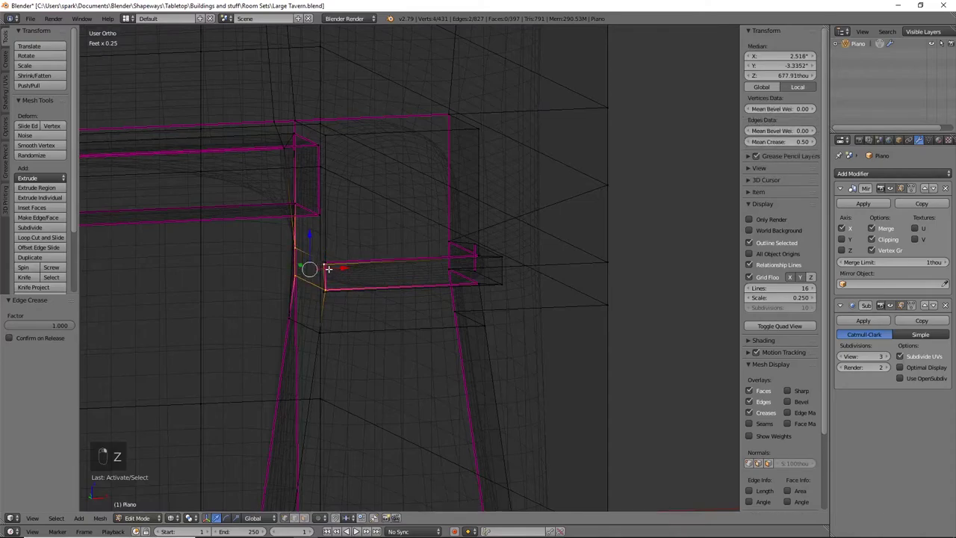
{"action": "right_click", "coordinate": [328, 268], "text": "shift"}
{"action": "right_click", "coordinate": [325, 260], "text": "shift"}
{"action": "key", "text": "shift+e"}
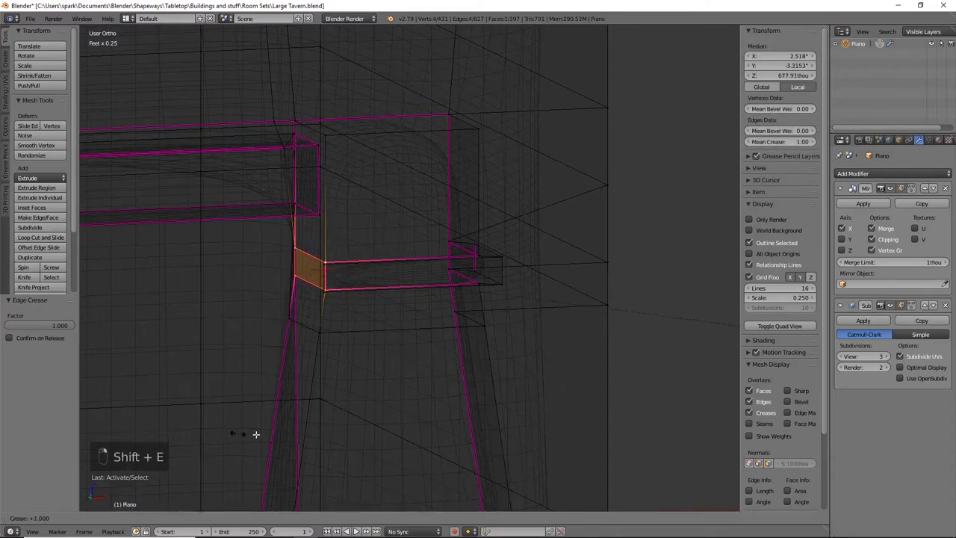
{"action": "left_click", "coordinate": [266, 436]}
{"action": "key", "text": "z"}
{"action": "middle_click_drag", "start_coordinate": [276, 446], "coordinate": [520, 418]}
Undo the collar's creases, vertex moves, scaling and extrusion on the rounded post
{"action": "key", "text": "ctrl+z"}
{"action": "key", "text": "ctrl+z"}
{"action": "key", "text": "ctrl+z"}
{"action": "key", "text": "ctrl+z"}
{"action": "key", "text": "ctrl+z"}
{"action": "key", "text": "ctrl+z"}
{"action": "key", "text": "ctrl+z"}
{"action": "key", "text": "ctrl+z"}
{"action": "key", "text": "ctrl+z"}
{"action": "key", "text": "ctrl+z"}
{"action": "key", "text": "ctrl+z"}
{"action": "key", "text": "ctrl+z"}
{"action": "key", "text": "ctrl+z"}
{"action": "key", "text": "ctrl+z"}
{"action": "key", "text": "ctrl+z"}
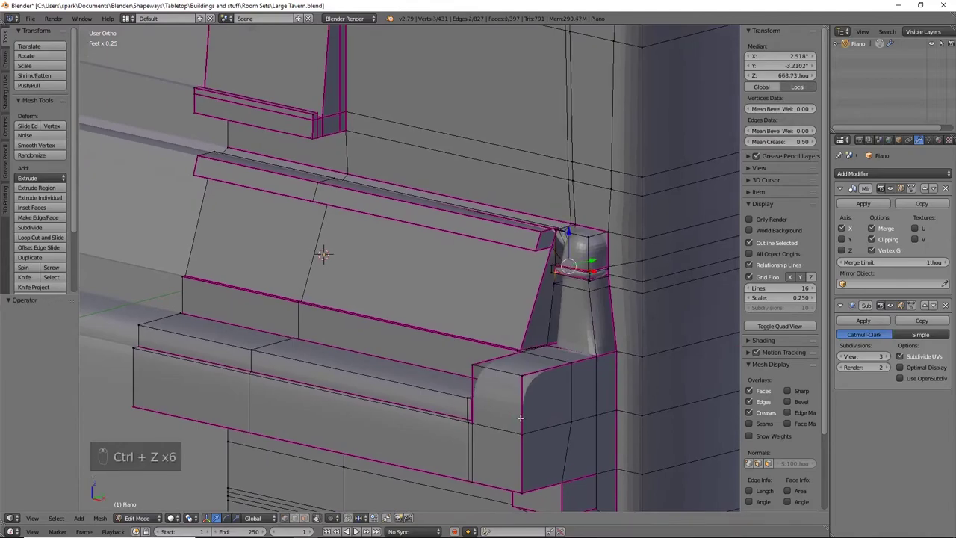
{"action": "key", "text": "ctrl+z"}
{"action": "key", "text": "ctrl+z"}
{"action": "key", "text": "ctrl+z"}
{"action": "key", "text": "ctrl+z"}
{"action": "key", "text": "ctrl+z"}
{"action": "key", "text": "ctrl+z"}
{"action": "key", "text": "ctrl+z"}
{"action": "key", "text": "ctrl+z"}
{"action": "key", "text": "ctrl+z"}
{"action": "key", "text": "ctrl+z"}
{"action": "key", "text": "ctrl+z"}
{"action": "key", "text": "ctrl+z"}
{"action": "key", "text": "ctrl+z"}
{"action": "key", "text": "ctrl+z"}
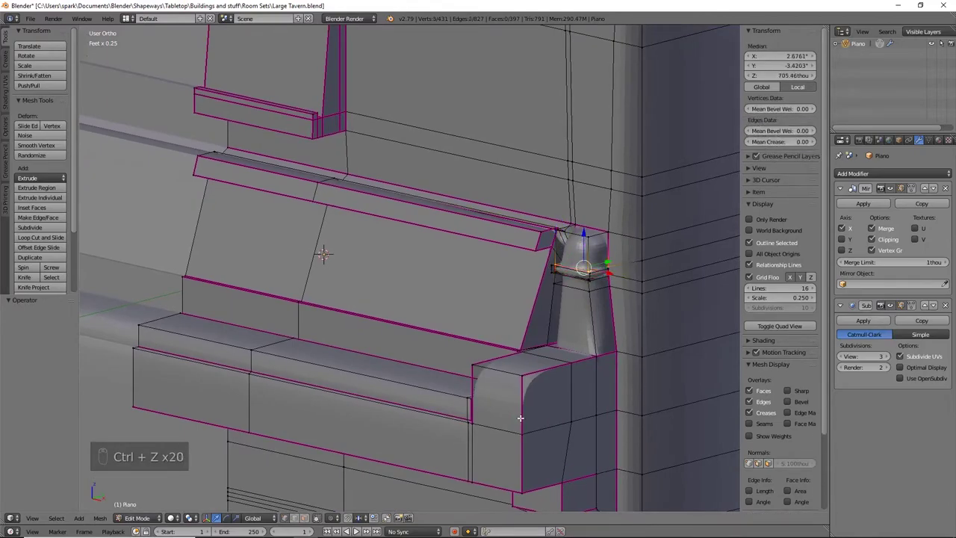
{"action": "key", "text": "ctrl+z"}
{"action": "key", "text": "ctrl+z"}
{"action": "key", "text": "ctrl+z"}
{"action": "key", "text": "ctrl+z"}
{"action": "key", "text": "ctrl+z"}
{"action": "key", "text": "ctrl+z"}
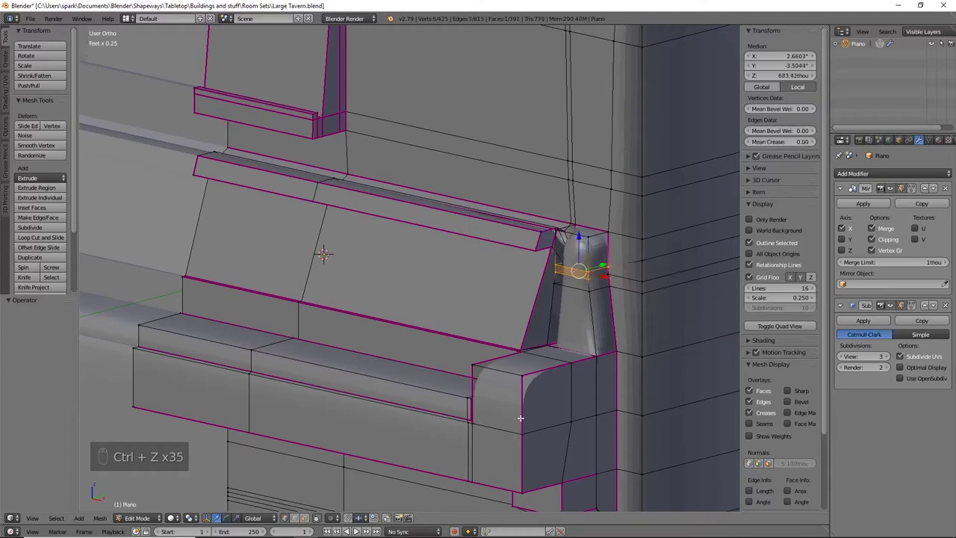
Deselect all geometry and save over the existing Large Tavern.blend file
{"action": "key", "text": "a"}
{"action": "key", "text": "KP_1"}
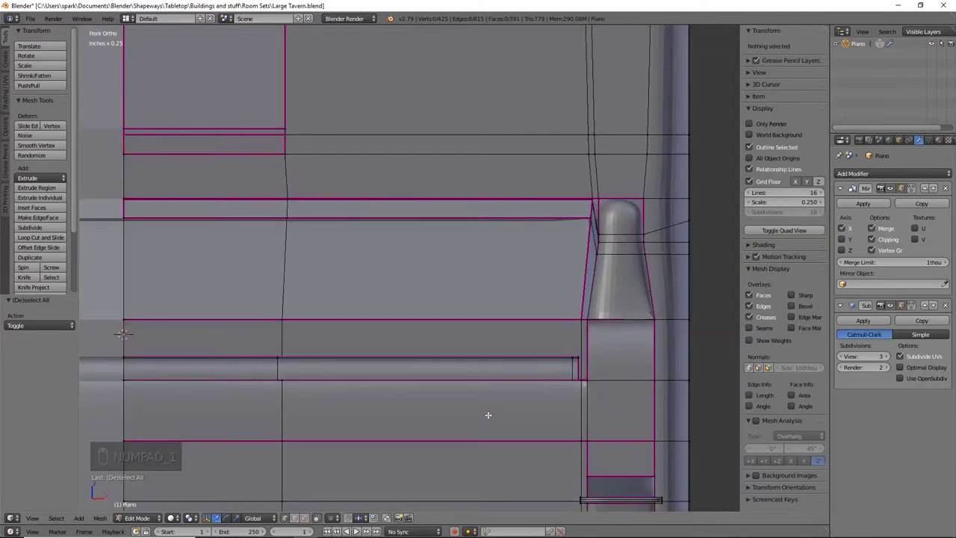
{"action": "key", "text": "ctrl+s"}
{"action": "left_click", "coordinate": [488, 416]}
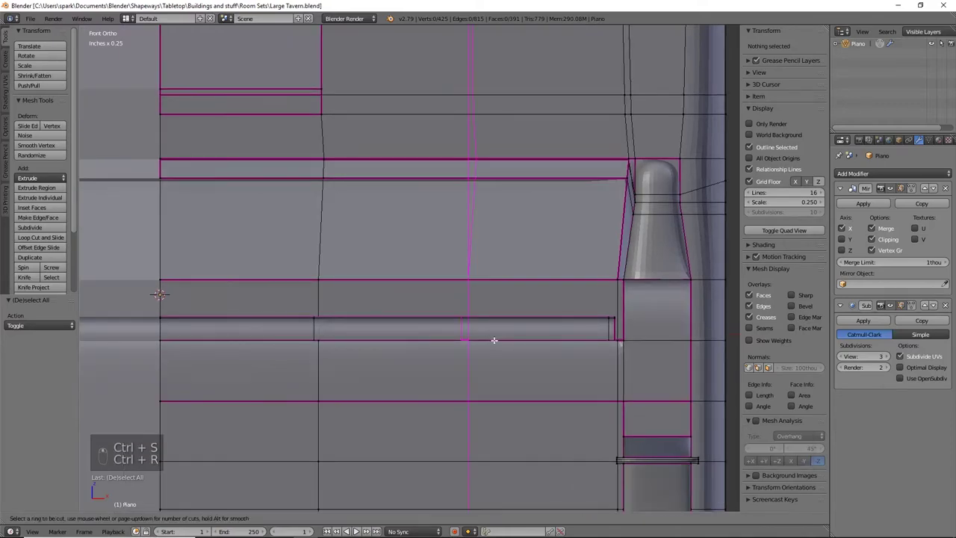
Add 8 evenly spaced vertical loop cuts across the keyboard's wide outer section, up to the post, without sliding them
{"action": "key", "text": "ctrl+r"}
{"action": "scroll", "coordinate": [494, 340], "scroll_direction": "up", "scroll_amount": 3}
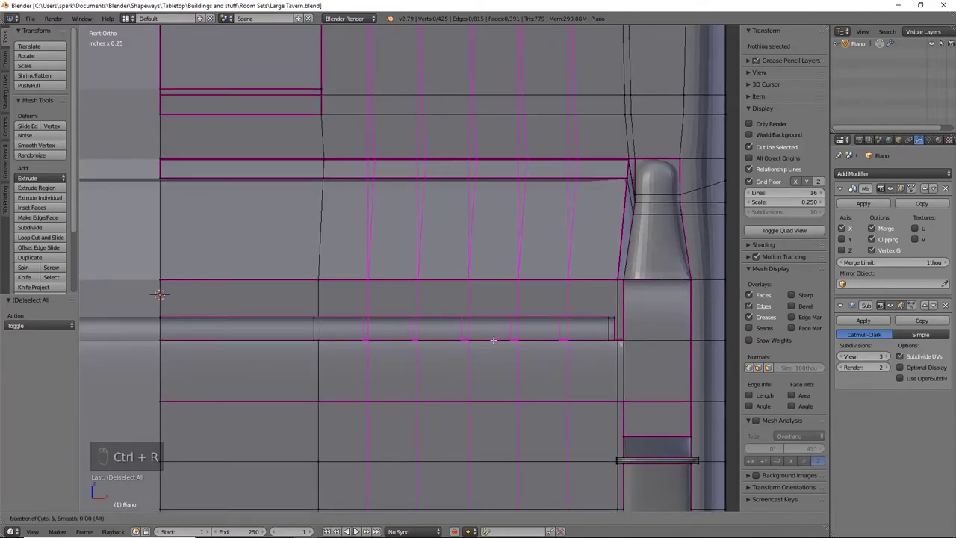
{"action": "scroll", "coordinate": [494, 340], "scroll_direction": "up", "scroll_amount": 1}
{"action": "scroll", "coordinate": [493, 340], "scroll_direction": "up", "scroll_amount": 2}
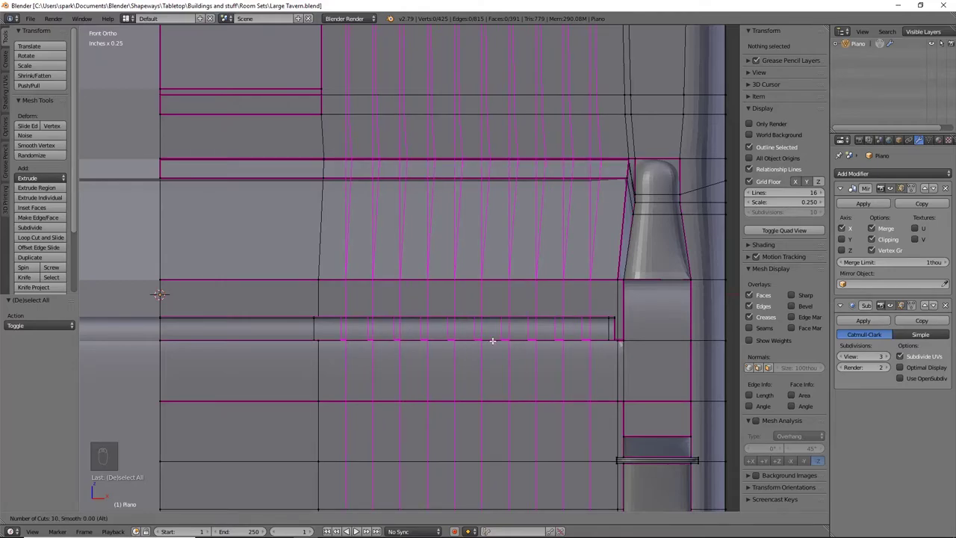
{"action": "scroll", "coordinate": [493, 341], "scroll_direction": "down", "scroll_amount": 1}
{"action": "left_click", "coordinate": [492, 340]}
{"action": "right_click", "coordinate": [492, 341]}
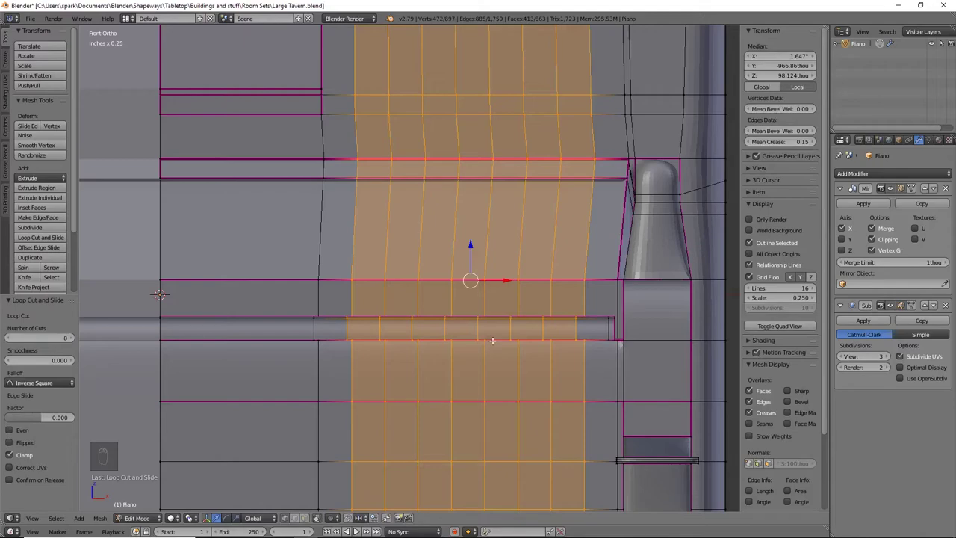
Add 4 evenly spaced vertical loop cuts across the keyboard's inner section beside the centreline, then deselect everything
{"action": "key", "text": "ctrl+r"}
{"action": "scroll", "coordinate": [216, 305], "scroll_direction": "up", "scroll_amount": 2}
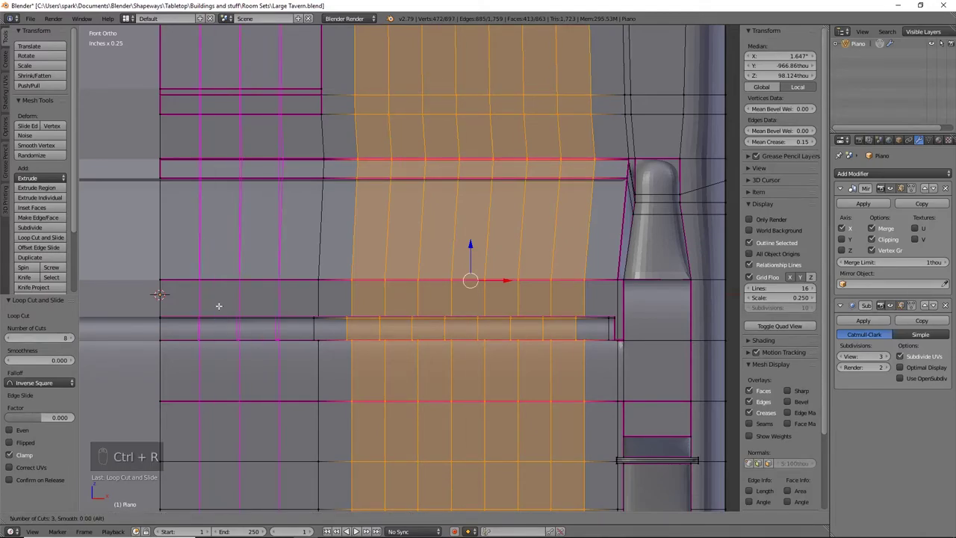
{"action": "scroll", "coordinate": [219, 306], "scroll_direction": "up", "scroll_amount": 1}
{"action": "left_click", "coordinate": [219, 306]}
{"action": "right_click", "coordinate": [403, 462]}
{"action": "key", "text": "a"}
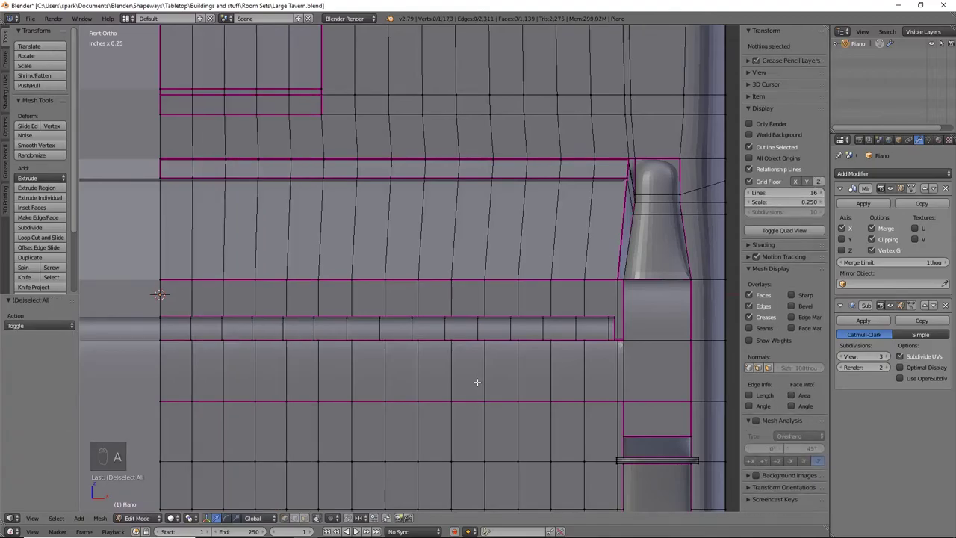
Add two edge loops close to the sides of the first key division beside the centreline, sliding the inner one by a factor of 0.736
{"action": "middle_click_drag", "start_coordinate": [475, 384], "coordinate": [379, 368]}
{"action": "scroll", "coordinate": [399, 401], "scroll_direction": "up", "scroll_amount": 3}
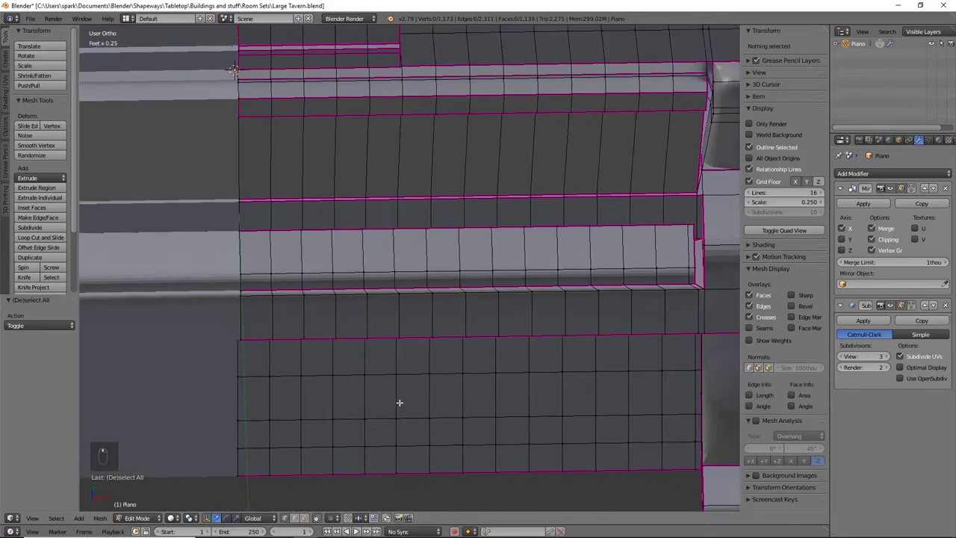
{"action": "middle_click_drag", "start_coordinate": [310, 383], "coordinate": [460, 398], "text": "shift"}
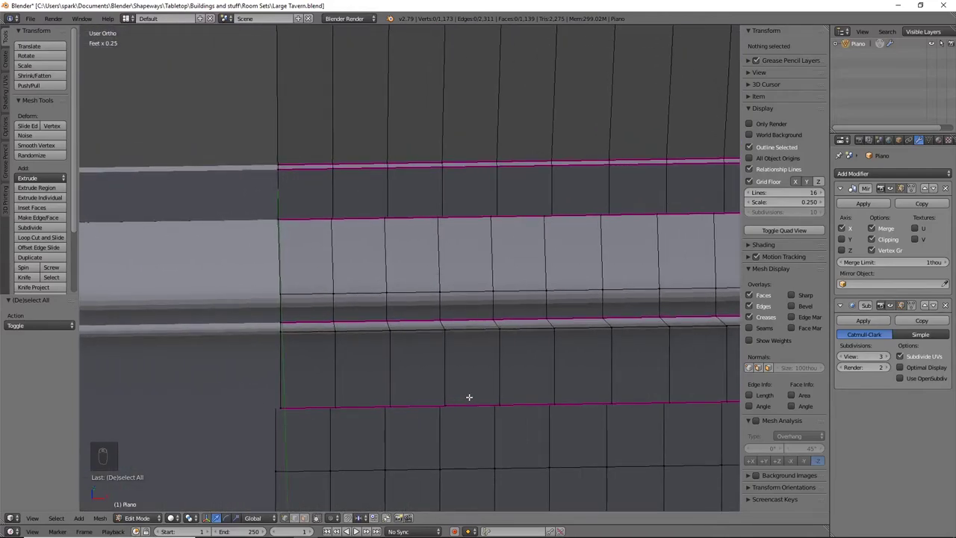
{"action": "key", "text": "ctrl+r"}
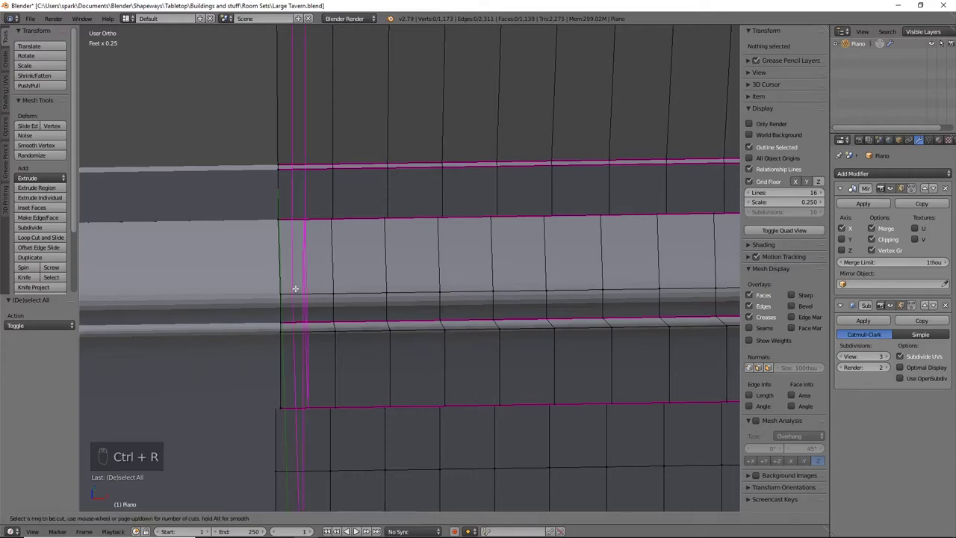
{"action": "left_click", "coordinate": [295, 288]}
{"action": "left_click", "coordinate": [276, 289]}
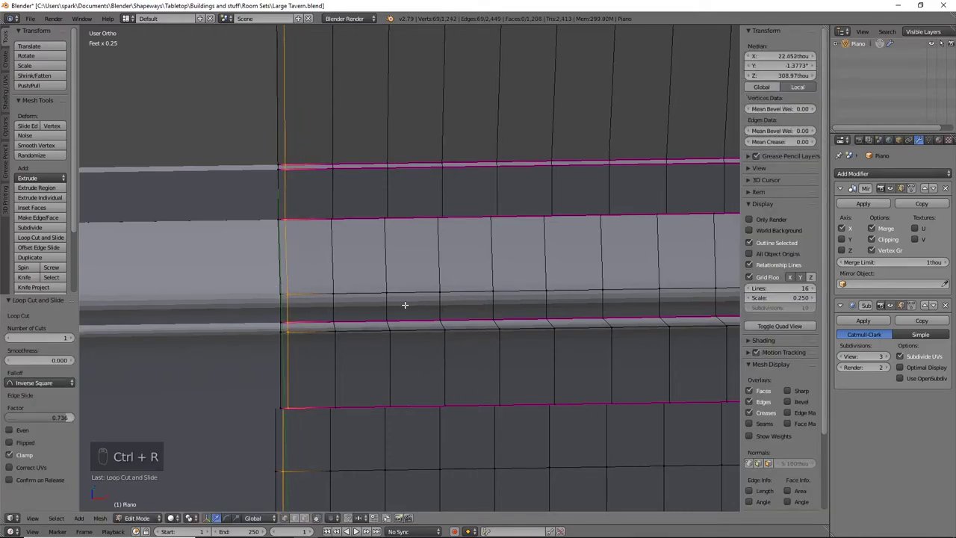
{"action": "key", "text": "ctrl+r"}
{"action": "left_click", "coordinate": [313, 285]}
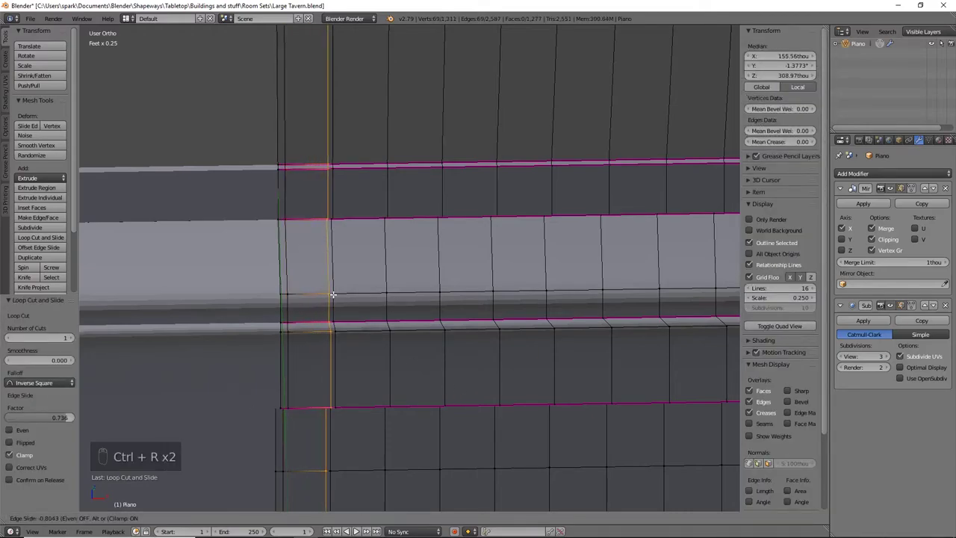
{"action": "left_click", "coordinate": [332, 294]}
Add edge loops close to both sides of the second, third and fourth key divisions from the centreline
{"action": "key", "text": "ctrl+r"}
{"action": "left_click", "coordinate": [358, 296]}
{"action": "left_click", "coordinate": [336, 296]}
{"action": "key", "text": "ctrl+r"}
{"action": "left_click", "coordinate": [368, 297]}
{"action": "left_click", "coordinate": [393, 297]}
{"action": "key", "text": "ctrl+r"}
{"action": "left_click", "coordinate": [408, 297]}
{"action": "left_click", "coordinate": [390, 296]}
{"action": "key", "text": "ctrl+r"}
{"action": "left_click", "coordinate": [438, 299]}
{"action": "key", "text": "ctrl+r"}
{"action": "left_click", "coordinate": [464, 297]}
{"action": "left_click", "coordinate": [487, 295]}
Add edge loops close to both sides of the fifth, sixth and seventh key divisions from the centreline
{"action": "key", "text": "ctrl+r"}
{"action": "left_click", "coordinate": [516, 291]}
{"action": "left_click", "coordinate": [499, 285]}
{"action": "key", "text": "ctrl+r"}
{"action": "key", "text": "ctrl+r"}
{"action": "left_click", "coordinate": [617, 299]}
{"action": "left_click", "coordinate": [606, 300]}
{"action": "key", "text": "ctrl+r"}
{"action": "left_click", "coordinate": [632, 305]}
{"action": "left_click", "coordinate": [658, 310]}
Add edge loops close to both sides of each remaining key division out to the keyboard's end, sliding the last by a factor of -0.806
{"action": "middle_click_drag", "start_coordinate": [664, 315], "coordinate": [345, 315], "text": "shift"}
{"action": "scroll", "coordinate": [346, 314], "scroll_direction": "up", "scroll_amount": 1}
{"action": "key", "text": "ctrl+r"}
{"action": "left_click", "coordinate": [353, 303]}
{"action": "left_click", "coordinate": [378, 302]}
{"action": "key", "text": "ctrl+r"}
{"action": "left_click", "coordinate": [413, 301]}
{"action": "left_click", "coordinate": [379, 299]}
{"action": "key", "text": "ctrl+r"}
{"action": "left_click", "coordinate": [418, 300]}
{"action": "left_click", "coordinate": [550, 294]}
{"action": "left_click", "coordinate": [524, 293]}
{"action": "key", "text": "ctrl+r"}
{"action": "left_click", "coordinate": [554, 293]}
{"action": "left_click", "coordinate": [578, 292]}
{"action": "key", "text": "ctrl+r"}
{"action": "left_click", "coordinate": [627, 297]}
{"action": "left_click", "coordinate": [602, 305]}
{"action": "key", "text": "ctrl+r"}
{"action": "left_click", "coordinate": [440, 306]}
{"action": "left_click", "coordinate": [465, 305]}
{"action": "key", "text": "ctrl+r"}
{"action": "left_click", "coordinate": [494, 305]}
{"action": "left_click", "coordinate": [468, 305]}
{"action": "key", "text": "ctrl+r"}
{"action": "left_click", "coordinate": [515, 304]}
{"action": "middle_click_drag", "start_coordinate": [452, 363], "coordinate": [488, 322]}
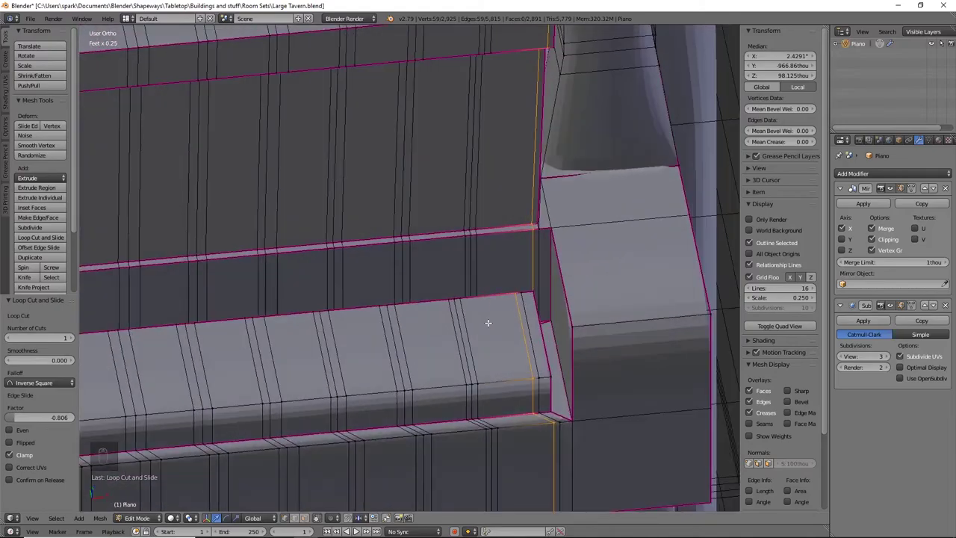
Cut one lengthwise edge loop along the middle of the keyboard's top surface with a slide factor of 0
{"action": "middle_click_drag", "start_coordinate": [416, 389], "coordinate": [611, 363]}
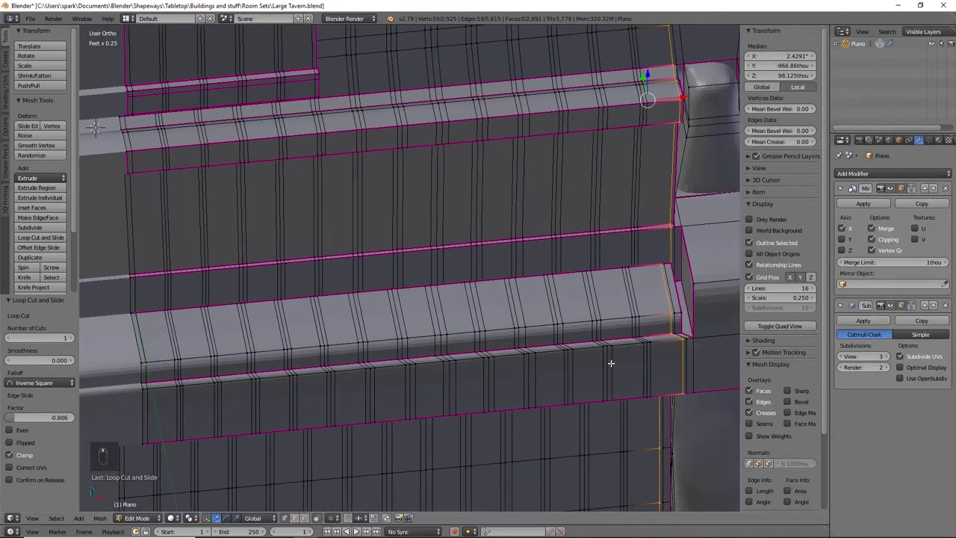
{"action": "key", "text": "ctrl+r"}
{"action": "left_click", "coordinate": [429, 306]}
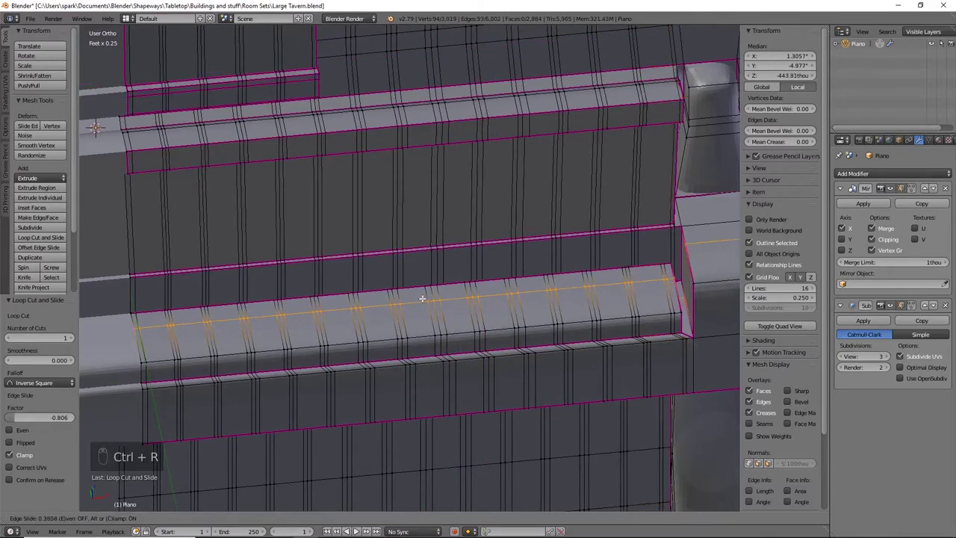
{"action": "right_click", "coordinate": [424, 306]}
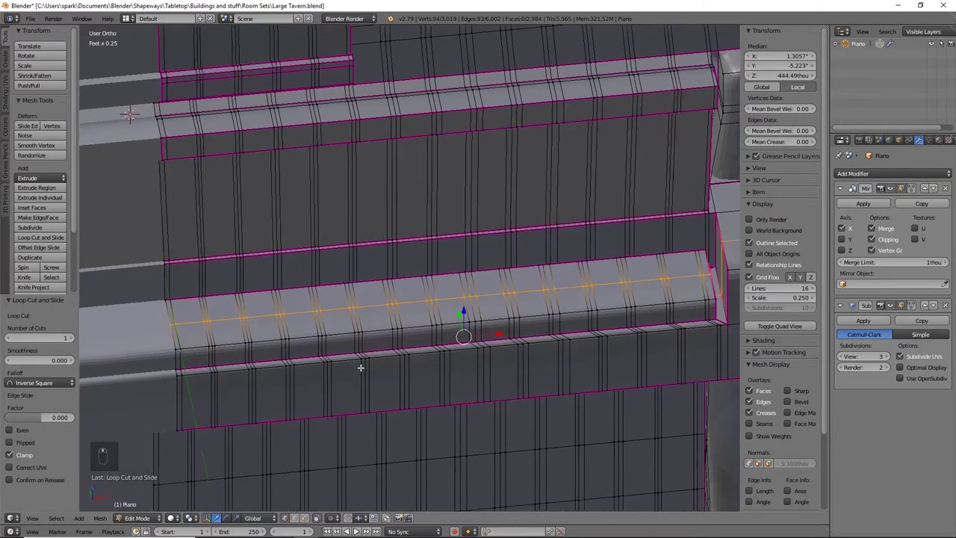
Select the front, middle and rear points of the keyboard's top surface at the centreline and the first two key divisions
{"action": "key", "text": "KP_7"}
{"action": "middle_click_drag", "start_coordinate": [463, 301], "coordinate": [317, 363]}
{"action": "scroll", "coordinate": [318, 363], "scroll_direction": "up", "scroll_amount": 3}
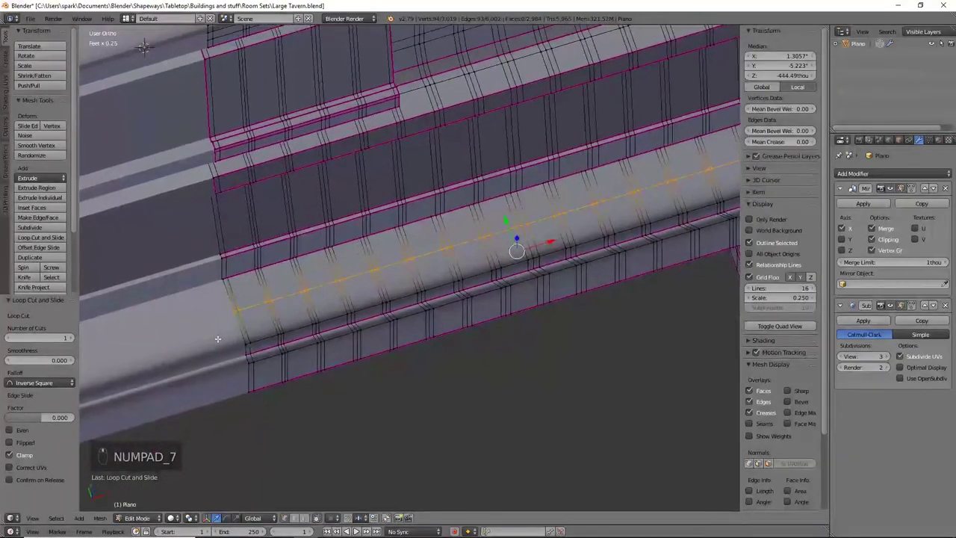
{"action": "right_click", "coordinate": [221, 284]}
{"action": "right_click", "coordinate": [233, 312]}
{"action": "middle_click_drag", "start_coordinate": [231, 309], "coordinate": [412, 132]}
{"action": "scroll", "coordinate": [428, 123], "scroll_direction": "up", "scroll_amount": 4}
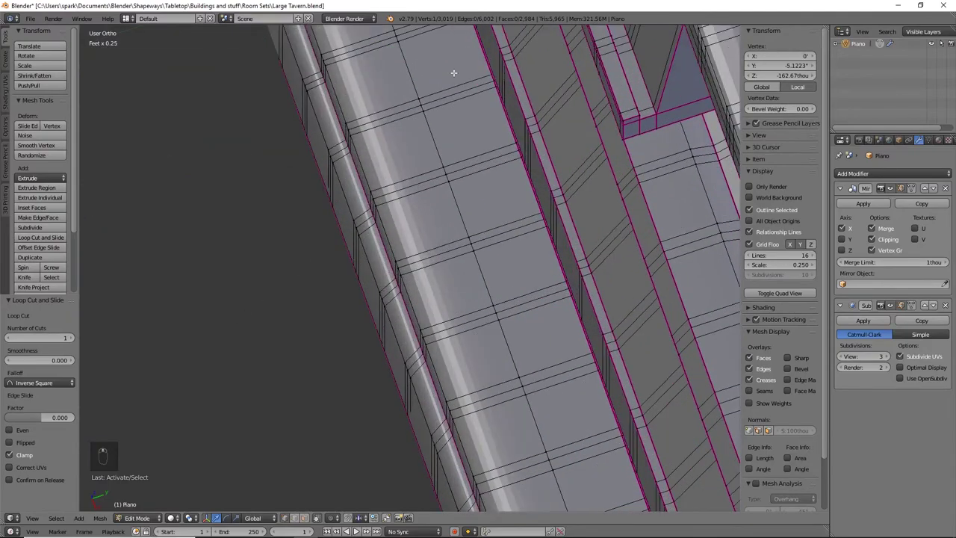
{"action": "middle_click_drag", "start_coordinate": [453, 73], "coordinate": [420, 326], "text": "shift"}
{"action": "right_click", "coordinate": [411, 196], "text": "shift"}
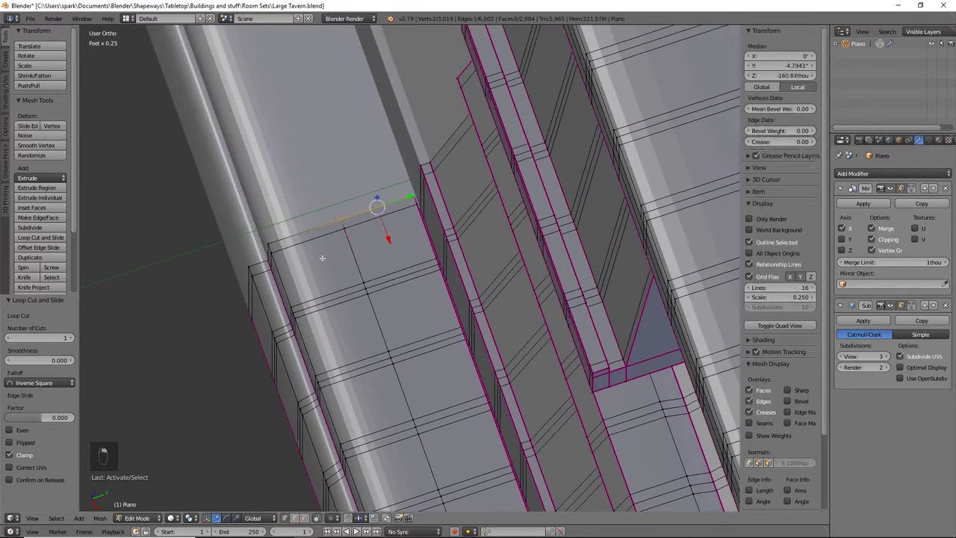
{"action": "right_click", "coordinate": [273, 251], "text": "shift"}
{"action": "right_click", "coordinate": [292, 314], "text": "shift"}
{"action": "right_click", "coordinate": [364, 287], "text": "shift"}
{"action": "right_click", "coordinate": [439, 266], "text": "shift"}
{"action": "right_click", "coordinate": [463, 334], "text": "shift"}
{"action": "right_click", "coordinate": [390, 357], "text": "shift"}
{"action": "right_click", "coordinate": [320, 383], "text": "shift"}
Extend the selection with edge selection across every remaining key division out to the keyboard's end
{"action": "middle_click_drag", "start_coordinate": [513, 439], "coordinate": [437, 152], "text": "shift"}
{"action": "right_click", "coordinate": [337, 142], "text": "shift"}
{"action": "key", "text": "ctrl+Tab"}
{"action": "right_click", "coordinate": [400, 193], "text": "shift"}
{"action": "right_click", "coordinate": [352, 287], "text": "shift"}
{"action": "right_click", "coordinate": [406, 434], "text": "shift"}
{"action": "middle_click_drag", "start_coordinate": [461, 416], "coordinate": [375, 107], "text": "shift"}
{"action": "right_click", "coordinate": [440, 328], "text": "shift"}
{"action": "right_click", "coordinate": [450, 327], "text": "shift"}
{"action": "middle_click_drag", "start_coordinate": [506, 463], "coordinate": [420, 215], "text": "shift"}
{"action": "right_click", "coordinate": [475, 279], "text": "shift"}
{"action": "middle_click_drag", "start_coordinate": [476, 279], "coordinate": [542, 215]}
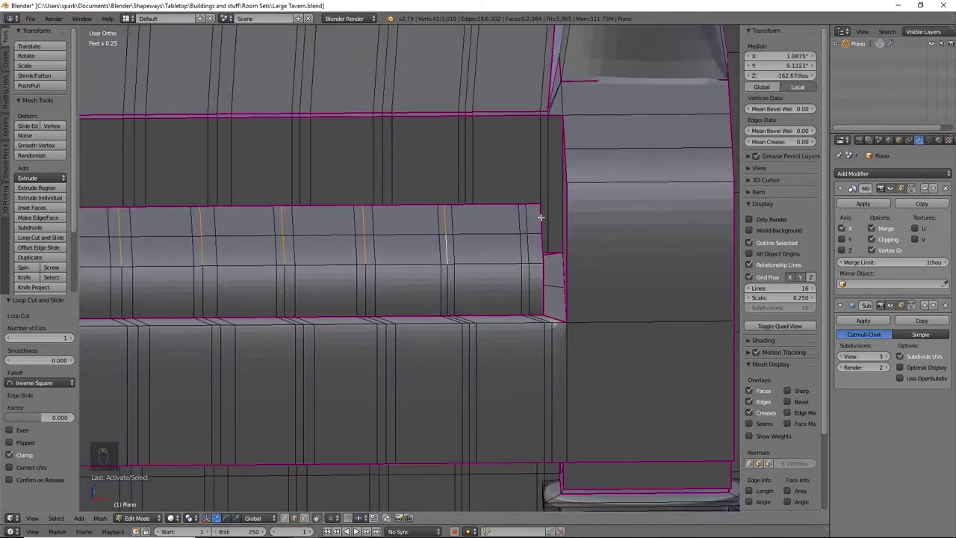
{"action": "right_click", "coordinate": [542, 253], "text": "shift"}
{"action": "key", "text": "ctrl+z"}
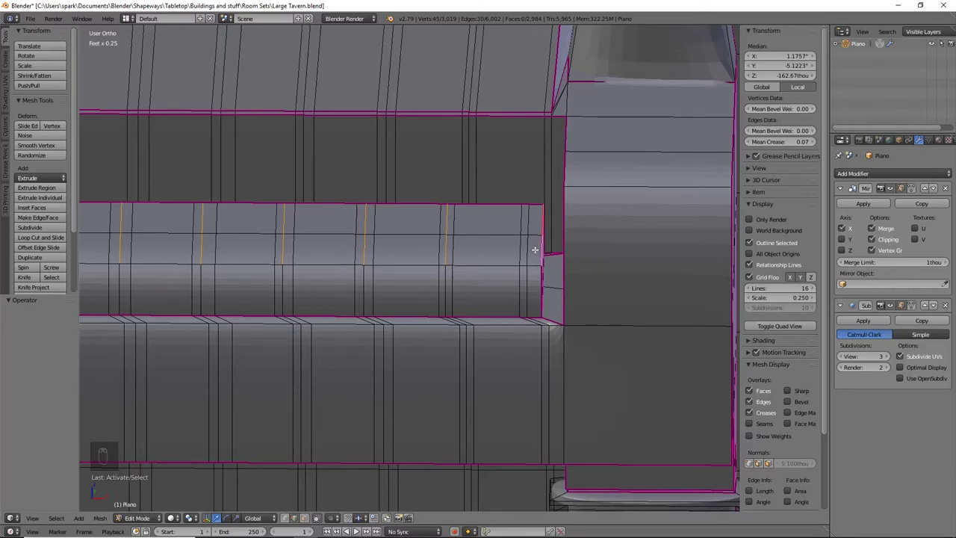
Lower the selected key division edges by 15 thou along Z in front view to form grooves between the keys
{"action": "key", "text": "KP_1"}
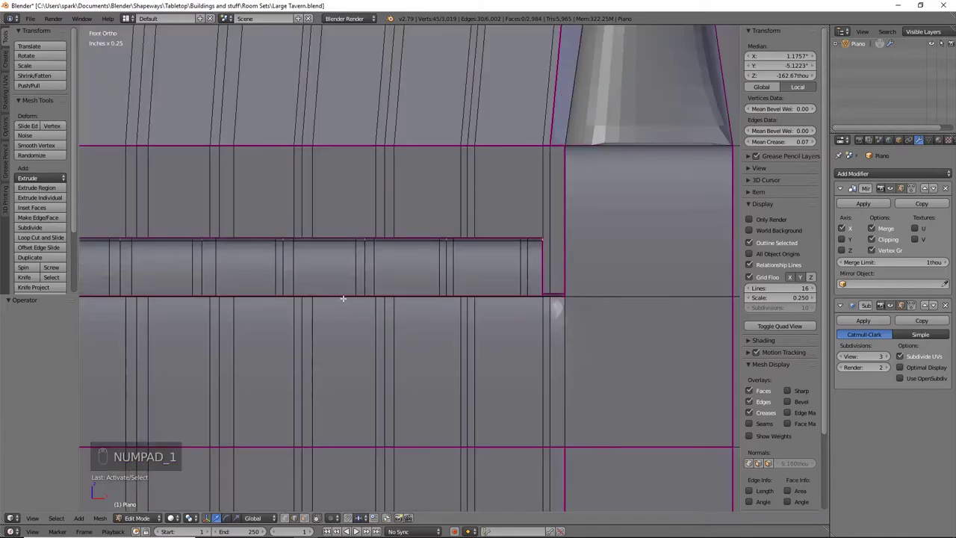
{"action": "middle_click_drag", "start_coordinate": [349, 297], "coordinate": [617, 266], "text": "shift"}
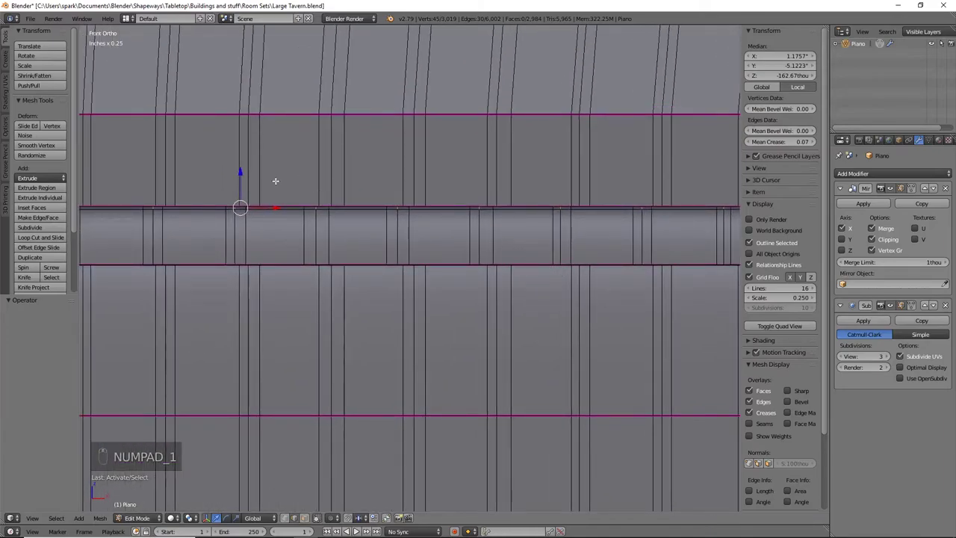
{"action": "left_click_drag", "start_coordinate": [240, 171], "coordinate": [248, 215]}
{"action": "scroll", "coordinate": [400, 247], "scroll_direction": "down", "scroll_amount": 6}
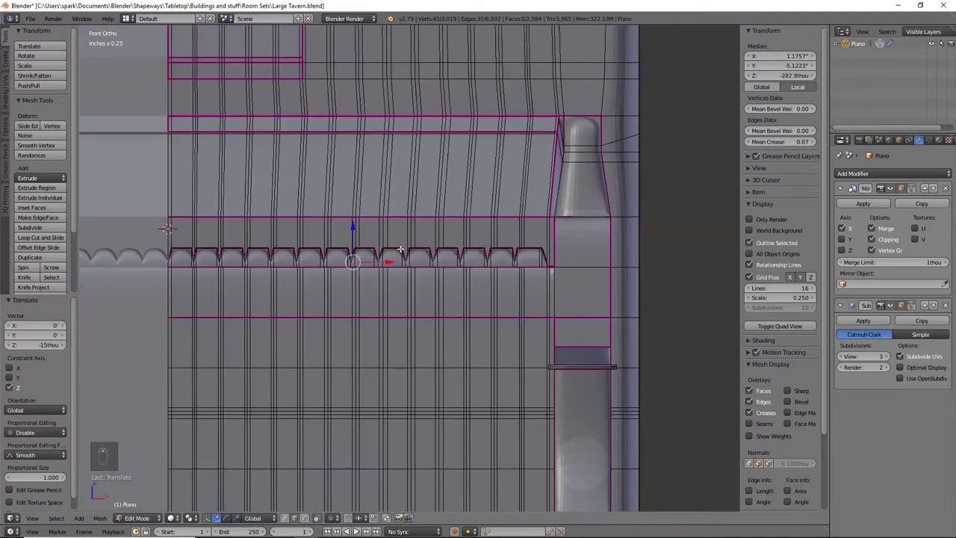
{"action": "middle_click_drag", "start_coordinate": [138, 260], "coordinate": [207, 263], "text": "shift"}
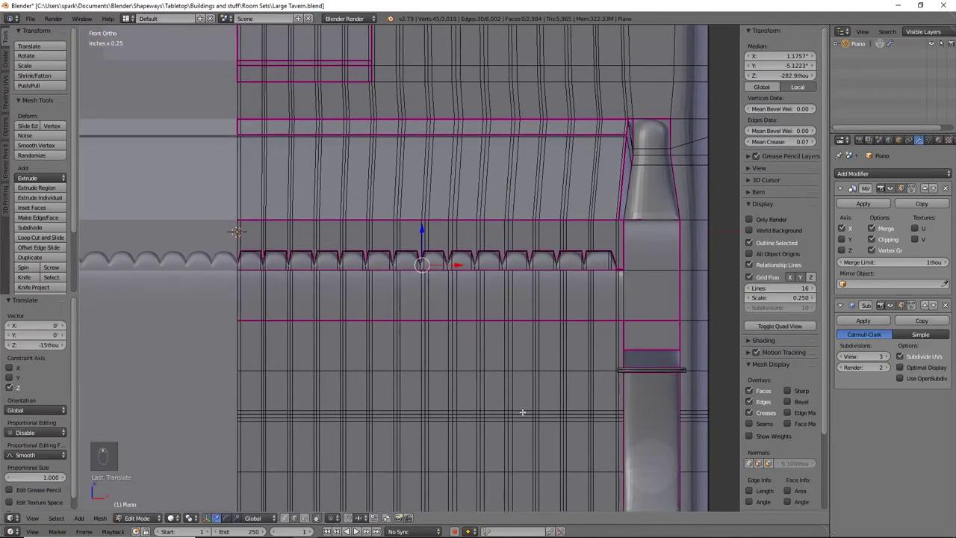
{"action": "middle_click_drag", "start_coordinate": [505, 378], "coordinate": [503, 412]}
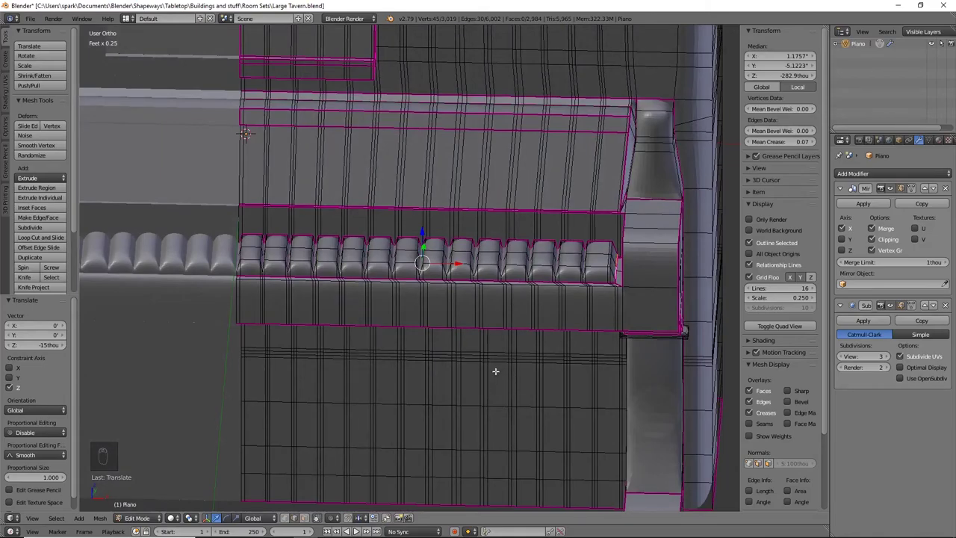
Box-select the row of keys in wireframe and drop the geometry beneath it from the selection
{"action": "key", "text": "z"}
{"action": "key", "text": "b"}
{"action": "left_click_drag", "start_coordinate": [205, 206], "coordinate": [630, 288]}
{"action": "middle_click_drag", "start_coordinate": [630, 288], "coordinate": [607, 319]}
{"action": "key", "text": "b"}
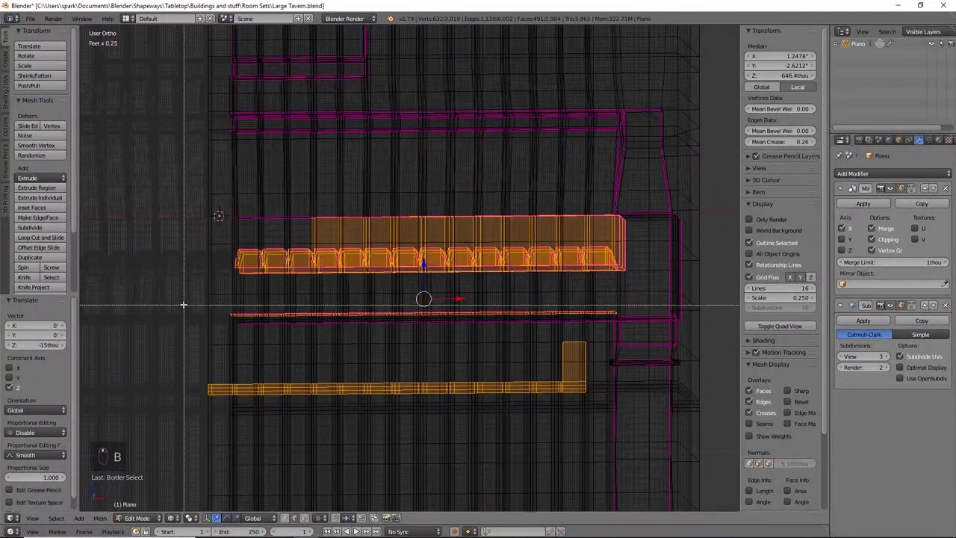
{"action": "middle_click_drag", "start_coordinate": [181, 297], "coordinate": [641, 435]}
{"action": "middle_click_drag", "start_coordinate": [668, 357], "coordinate": [610, 363]}
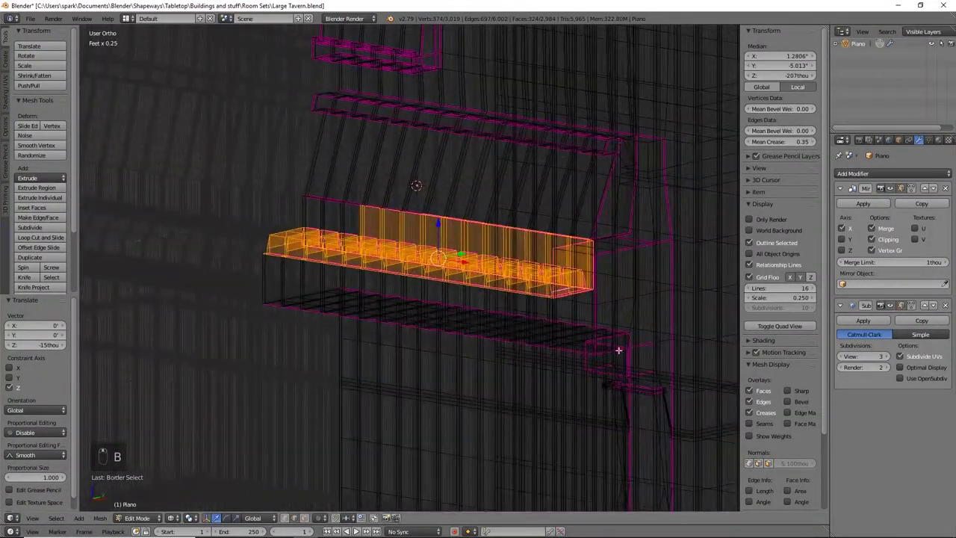
Exclude the geometry behind the keys from the selection and set the key edges' crease to 1.000
{"action": "left_click", "coordinate": [285, 517]}
{"action": "key", "text": "b"}
{"action": "middle_click_drag", "start_coordinate": [322, 172], "coordinate": [451, 220]}
{"action": "left_click_drag", "start_coordinate": [450, 218], "coordinate": [522, 231]}
{"action": "middle_click_drag", "start_coordinate": [523, 231], "coordinate": [569, 240]}
{"action": "key", "text": "b"}
{"action": "middle_click_drag", "start_coordinate": [454, 176], "coordinate": [649, 230]}
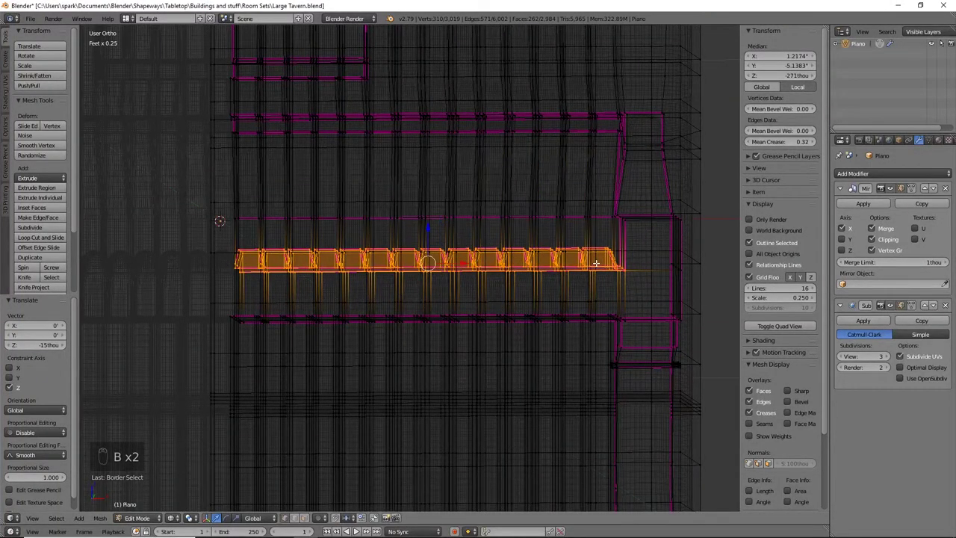
{"action": "key", "text": "shift+e"}
{"action": "left_click", "coordinate": [601, 329]}
{"action": "key", "text": "z"}
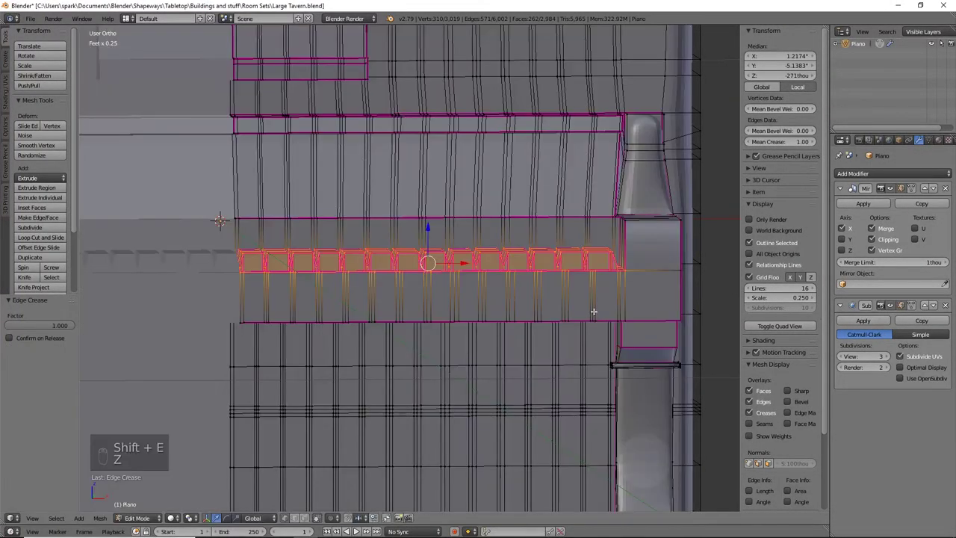
{"action": "middle_click_drag", "start_coordinate": [592, 312], "coordinate": [583, 361]}
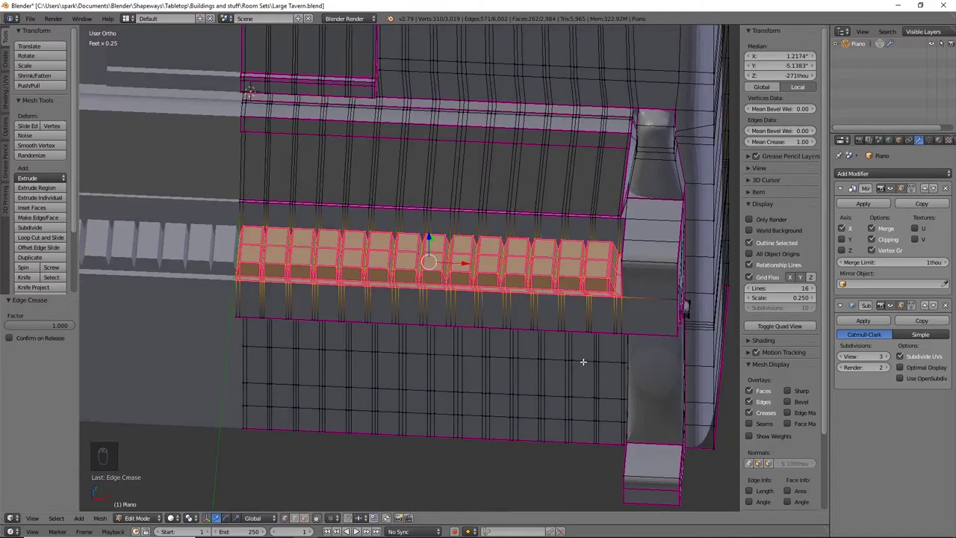
Clear the selection and select the rear groove faces at the first key division from the centreline
{"action": "middle_click_drag", "start_coordinate": [582, 362], "coordinate": [382, 268]}
{"action": "key", "text": "a"}
{"action": "middle_click_drag", "start_coordinate": [298, 229], "coordinate": [434, 294], "text": "shift"}
{"action": "scroll", "coordinate": [384, 352], "scroll_direction": "up", "scroll_amount": 4}
{"action": "middle_click_drag", "start_coordinate": [398, 397], "coordinate": [394, 400]}
{"action": "right_click", "coordinate": [319, 372]}
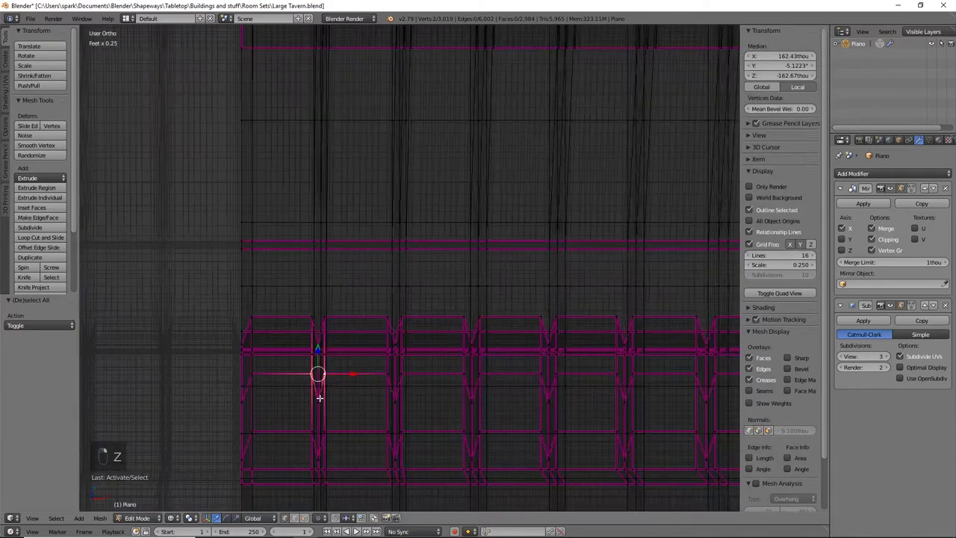
{"action": "right_click", "coordinate": [319, 396], "text": "shift"}
{"action": "key", "text": "z"}
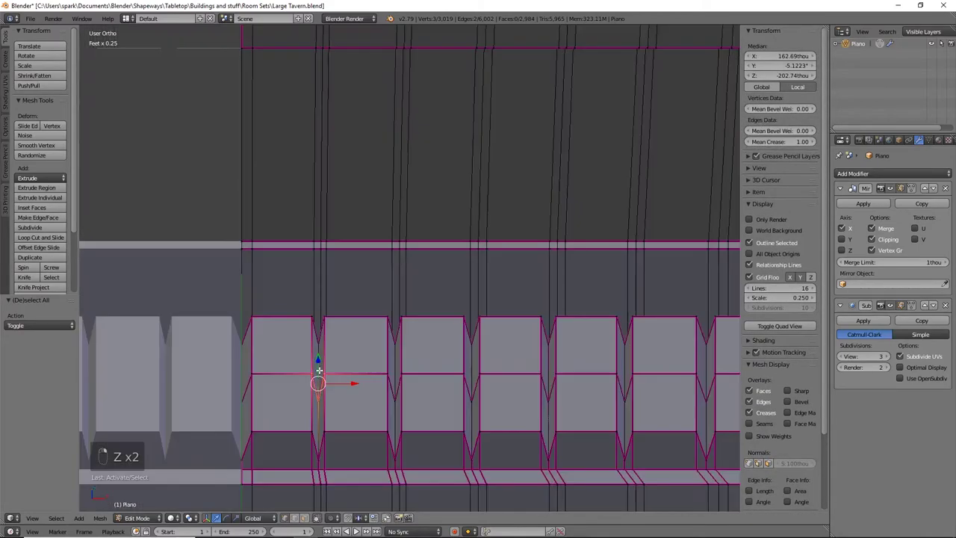
{"action": "key", "text": "z"}
{"action": "right_click", "coordinate": [325, 318], "text": "shift"}
{"action": "right_click", "coordinate": [312, 316], "text": "shift"}
{"action": "key", "text": "z"}
Add the rear groove faces at the fourth key division from the centreline to the selection
{"action": "scroll", "coordinate": [403, 342], "scroll_direction": "down", "scroll_amount": 4}
{"action": "middle_click_drag", "start_coordinate": [477, 345], "coordinate": [335, 342], "text": "shift"}
{"action": "scroll", "coordinate": [335, 342], "scroll_direction": "up", "scroll_amount": 1}
{"action": "scroll", "coordinate": [335, 342], "scroll_direction": "up", "scroll_amount": 3, "text": "ctrl"}
{"action": "key", "text": "z"}
{"action": "right_click", "coordinate": [280, 368], "text": "shift"}
{"action": "middle_click_drag", "start_coordinate": [280, 369], "coordinate": [348, 313]}
{"action": "scroll", "coordinate": [328, 386], "scroll_direction": "up", "scroll_amount": 1}
{"action": "middle_click_drag", "start_coordinate": [329, 386], "coordinate": [428, 288]}
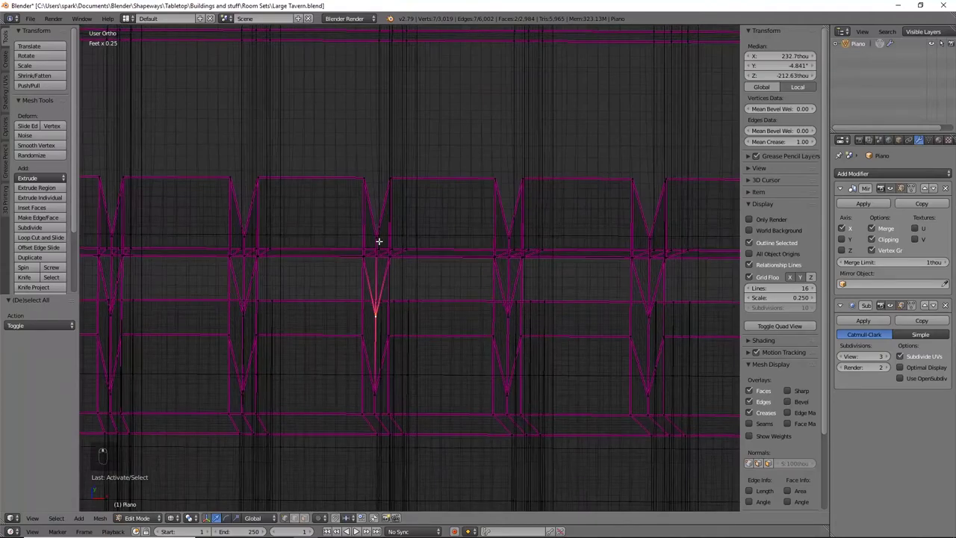
{"action": "right_click", "coordinate": [376, 177], "text": "shift"}
{"action": "right_click", "coordinate": [387, 179], "text": "shift"}
{"action": "key", "text": "z"}
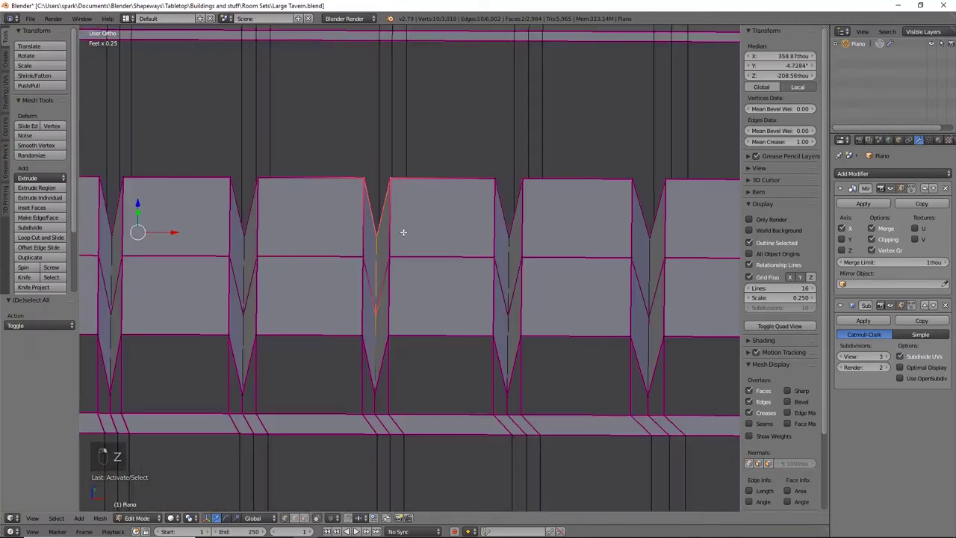
{"action": "right_click", "coordinate": [391, 257], "text": "shift"}
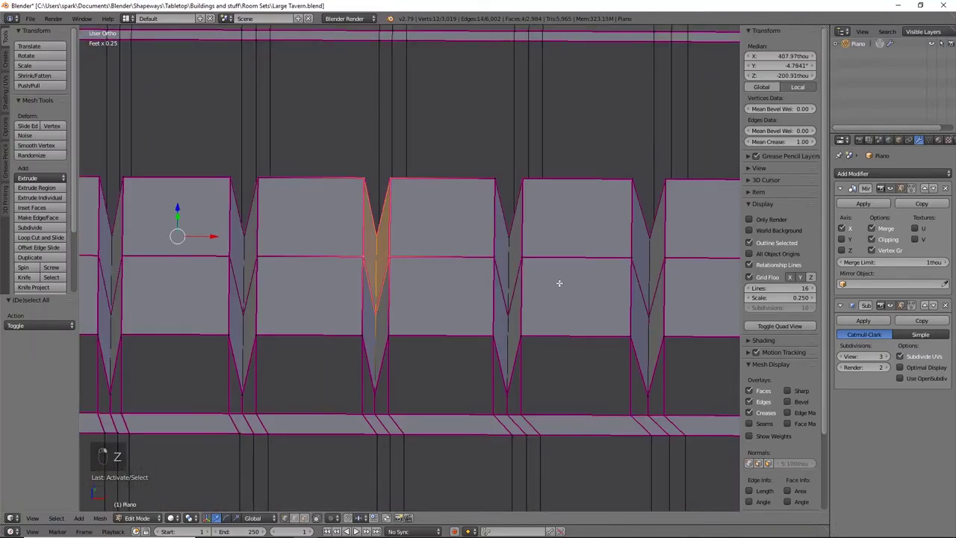
Add the rear groove faces at the eighth key division from the centreline to the selection
{"action": "middle_click_drag", "start_coordinate": [581, 284], "coordinate": [395, 321], "text": "shift"}
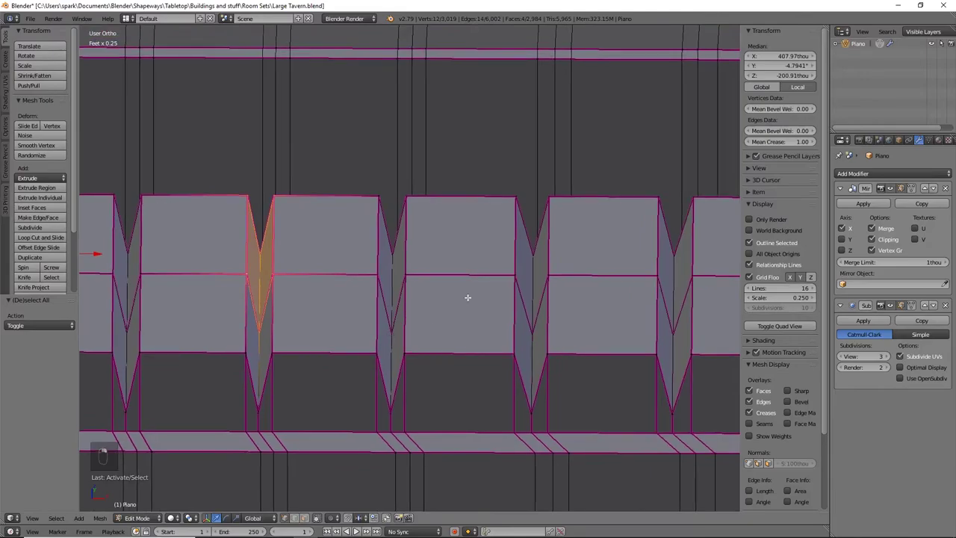
{"action": "scroll", "coordinate": [467, 297], "scroll_direction": "down", "scroll_amount": 5}
{"action": "middle_click_drag", "start_coordinate": [556, 282], "coordinate": [320, 289], "text": "shift"}
{"action": "scroll", "coordinate": [371, 303], "scroll_direction": "up", "scroll_amount": 4}
{"action": "key", "text": "z"}
{"action": "right_click", "coordinate": [338, 351], "text": "shift"}
{"action": "right_click", "coordinate": [324, 245], "text": "shift"}
{"action": "right_click", "coordinate": [350, 244], "text": "shift"}
{"action": "key", "text": "b"}
{"action": "mouse_move", "coordinate": [380, 272]}
{"action": "middle_mouse_down"}
{"action": "mouse_move", "coordinate": [433, 333]}
{"action": "mouse_move", "coordinate": [527, 348]}
{"action": "mouse_move", "coordinate": [444, 340]}
{"action": "middle_mouse_up"}
Add the rear groove faces at the twelfth key division from the centreline to the selection
{"action": "scroll", "coordinate": [527, 348], "scroll_direction": "down", "scroll_amount": 7}
{"action": "scroll", "coordinate": [527, 347], "scroll_direction": "up", "scroll_amount": 8}
{"action": "right_click", "coordinate": [443, 271], "text": "shift"}
{"action": "right_click", "coordinate": [451, 335], "text": "shift"}
{"action": "key", "text": "z"}
{"action": "scroll", "coordinate": [450, 335], "scroll_direction": "down", "scroll_amount": 6}
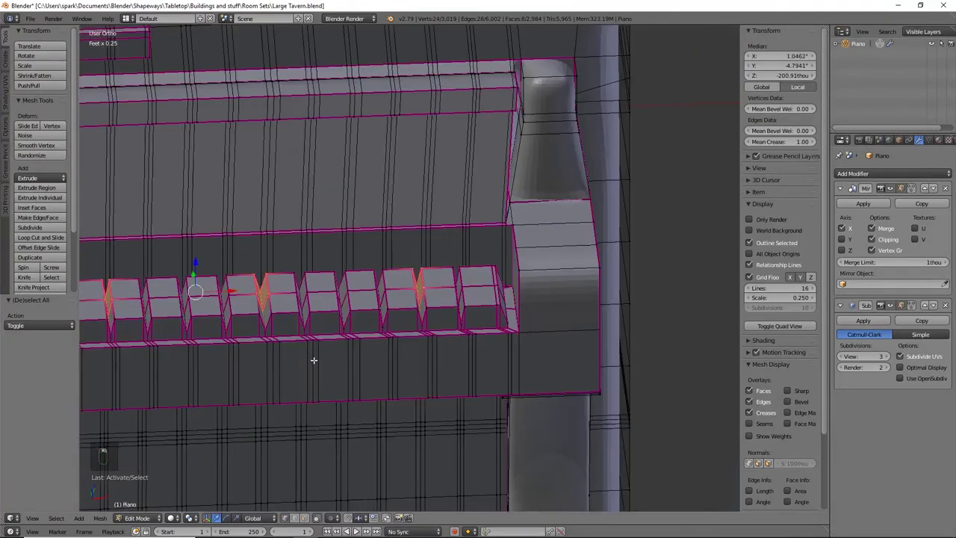
{"action": "middle_click_drag", "start_coordinate": [336, 354], "coordinate": [561, 360]}
{"action": "right_click", "coordinate": [574, 315], "text": "shift"}
{"action": "middle_click_drag", "start_coordinate": [565, 310], "coordinate": [422, 318], "text": "shift"}
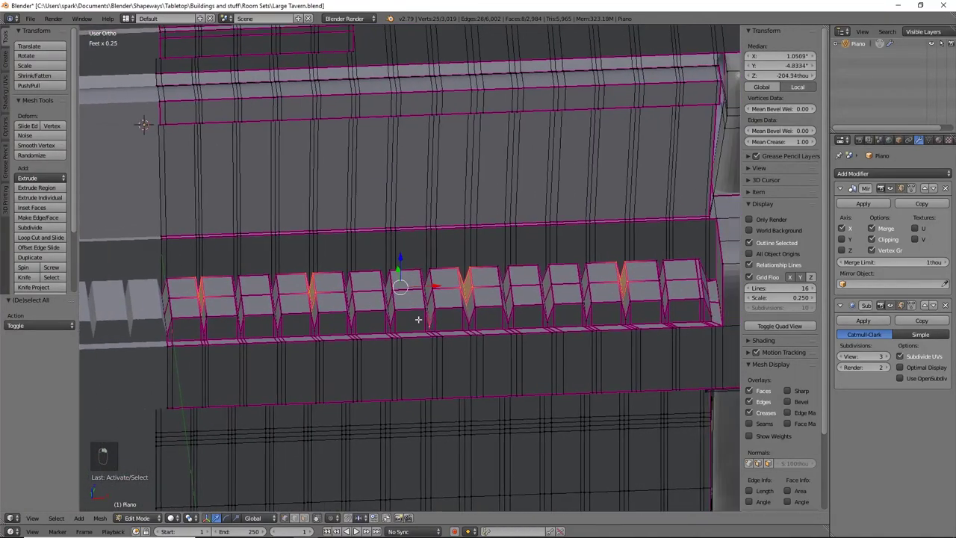
Try to extrude the selected groove faces and raise them by 21.6 thou along Z
{"action": "scroll", "coordinate": [472, 320], "scroll_direction": "up", "scroll_amount": 5}
{"action": "scroll", "coordinate": [491, 321], "scroll_direction": "up", "scroll_amount": 4}
{"action": "middle_click_drag", "start_coordinate": [580, 317], "coordinate": [331, 274], "text": "shift"}
{"action": "key", "text": "e"}
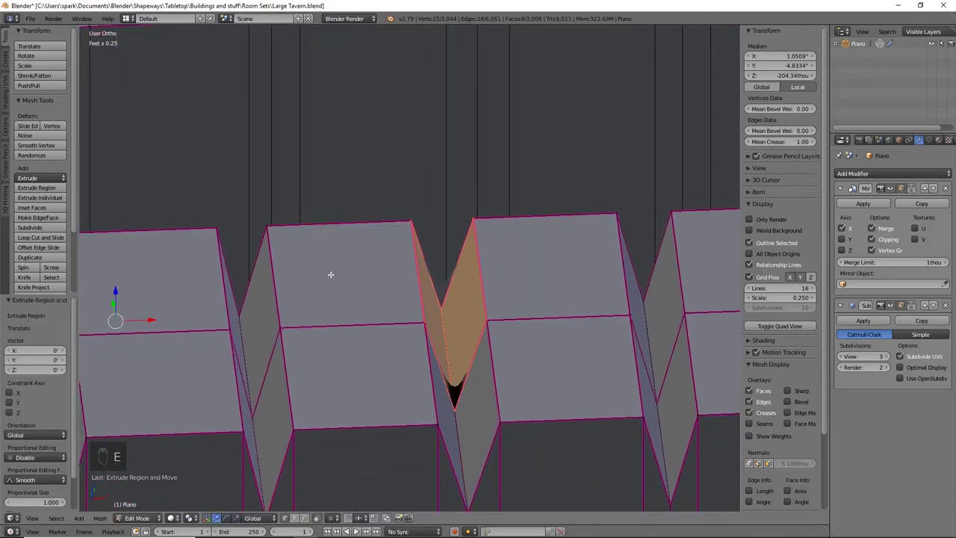
{"action": "key", "text": "KP_1"}
{"action": "left_click_drag", "start_coordinate": [116, 288], "coordinate": [167, 136]}
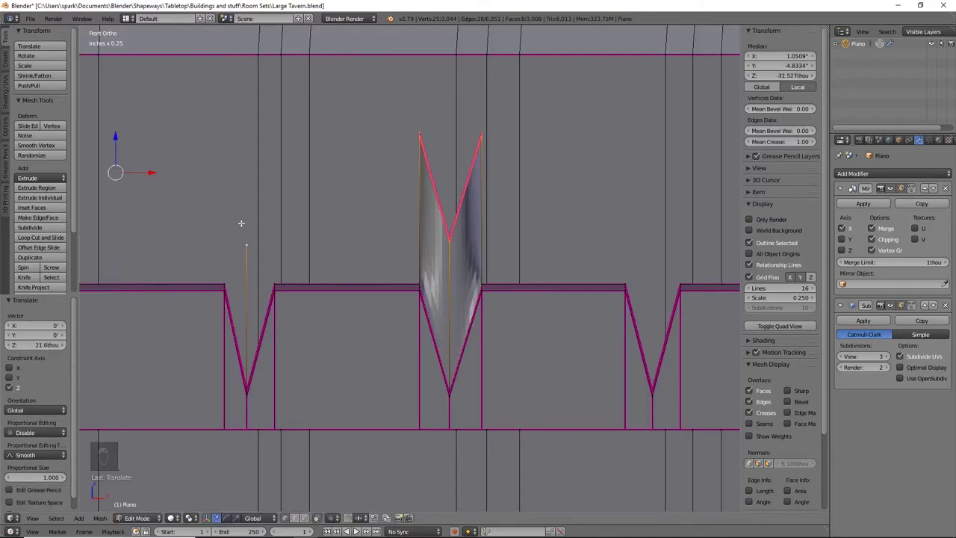
{"action": "key", "text": "ctrl+z"}
{"action": "key", "text": "ctrl+z"}
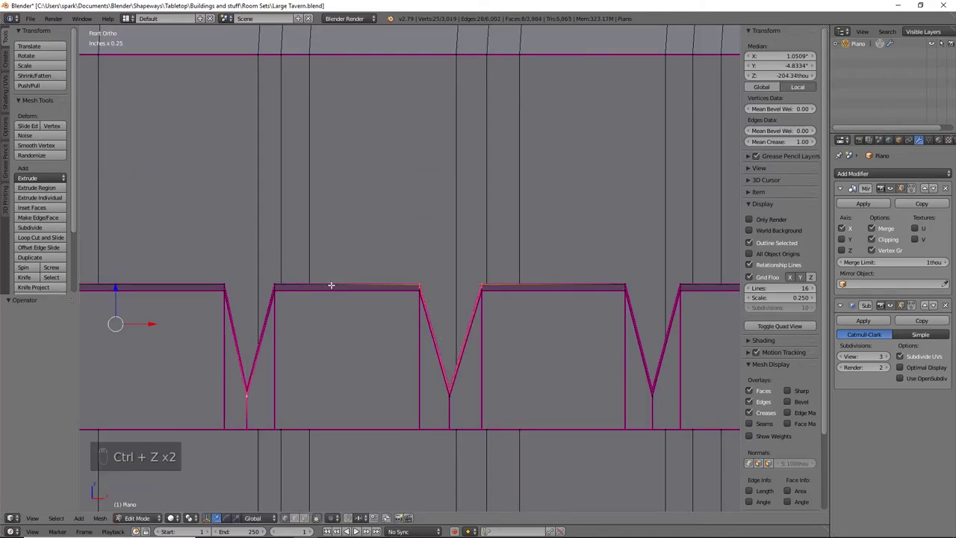
Remove the stray vertex in the neighbouring key groove from the selection
{"action": "key", "text": "z"}
{"action": "scroll", "coordinate": [431, 324], "scroll_direction": "down", "scroll_amount": 5}
{"action": "key", "text": "b"}
{"action": "middle_click_drag", "start_coordinate": [348, 254], "coordinate": [425, 392]}
{"action": "scroll", "coordinate": [458, 396], "scroll_direction": "down", "scroll_amount": 5}
Extrude the selected groove faces and raise them by 17.8 thou along Z in front view to start the black keys
{"action": "key", "text": "KP_1"}
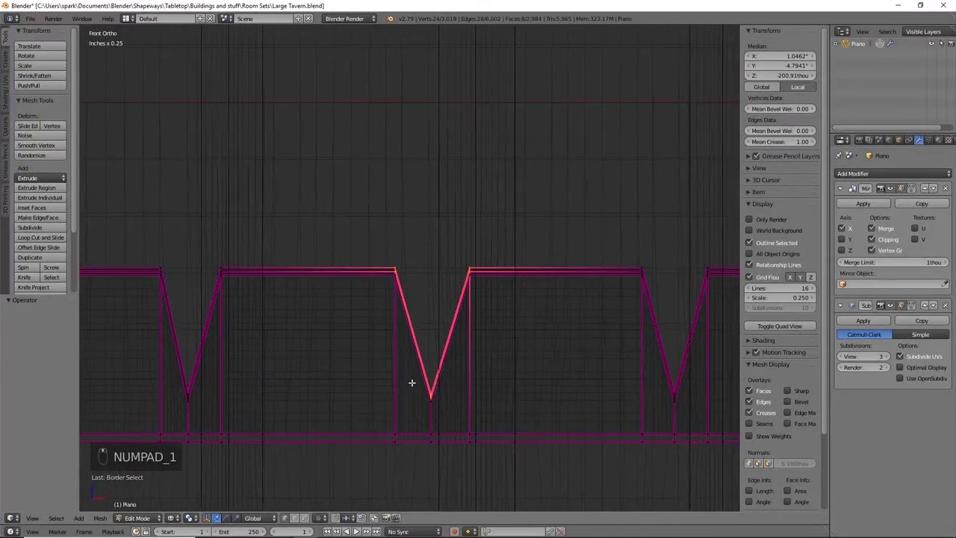
{"action": "key", "text": "z"}
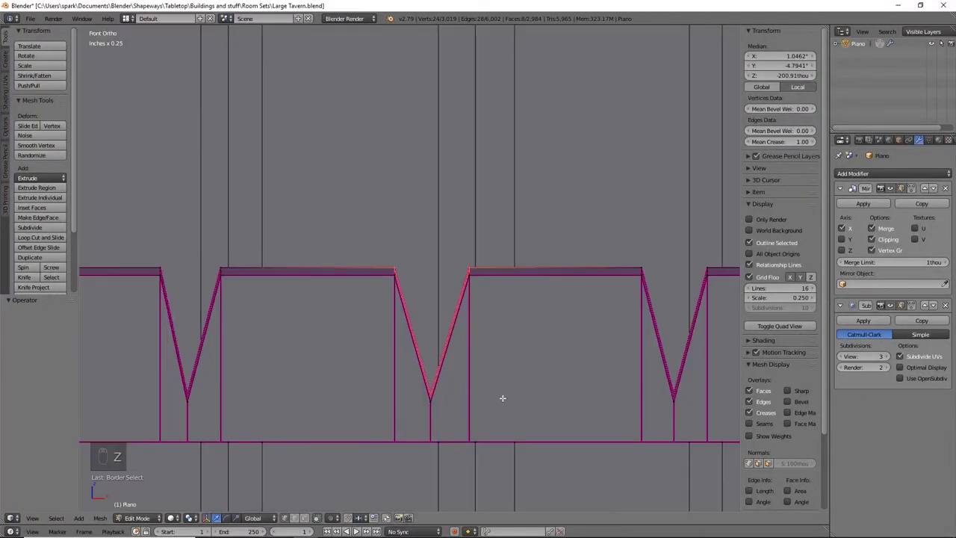
{"action": "key", "text": "e"}
{"action": "right_click", "coordinate": [501, 398]}
{"action": "scroll", "coordinate": [358, 316], "scroll_direction": "down", "scroll_amount": 2}
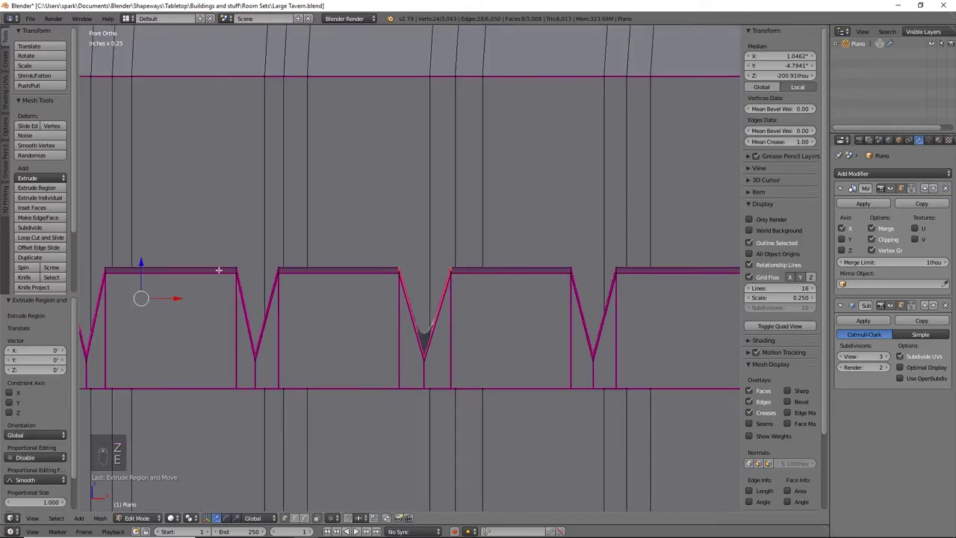
{"action": "left_click_drag", "start_coordinate": [145, 260], "coordinate": [177, 163]}
Flatten the tops of the extruded black keys by scaling them along Z, and lower them by 8.1 thou
{"action": "key", "text": "s"}
{"action": "key", "text": "z"}
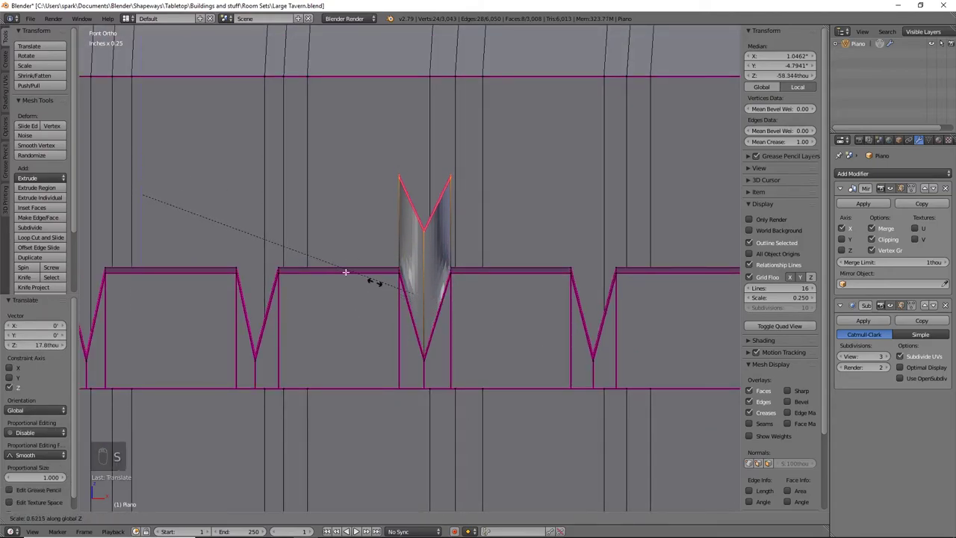
{"action": "left_click", "coordinate": [109, 188]}
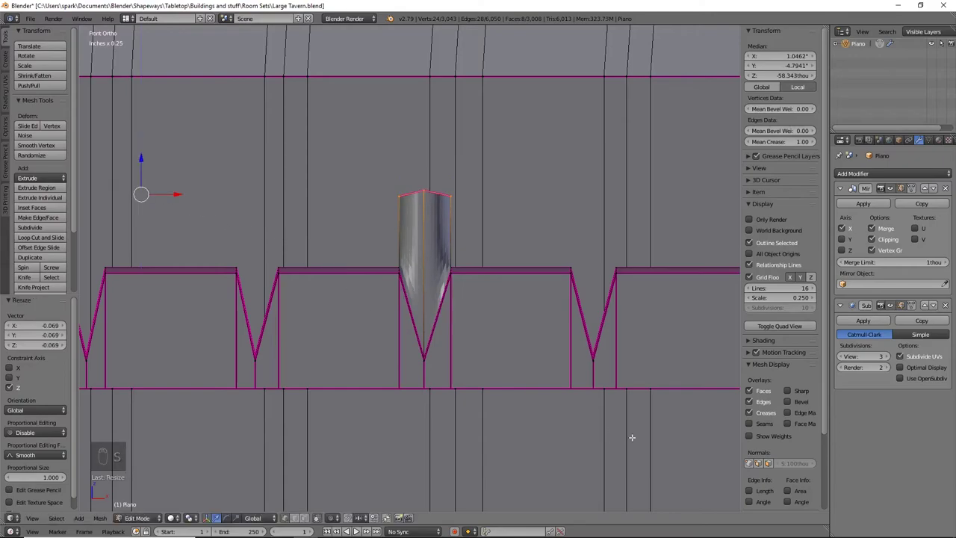
{"action": "key", "text": "s"}
{"action": "key", "text": "z"}
{"action": "left_click", "coordinate": [100, 171]}
{"action": "key", "text": "s"}
{"action": "key", "text": "z"}
{"action": "left_click", "coordinate": [243, 214]}
{"action": "left_click_drag", "start_coordinate": [141, 158], "coordinate": [141, 207]}
{"action": "scroll", "coordinate": [477, 247], "scroll_direction": "down", "scroll_amount": 5}
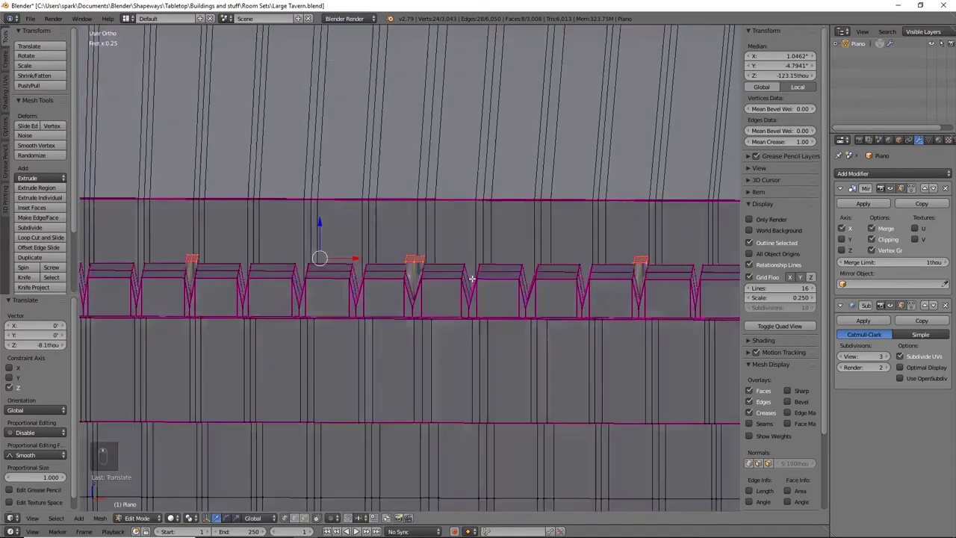
Replace the current selection with the keyboard's key geometry, selecting through the mesh in wireframe across the modelled half
{"action": "middle_click_drag", "start_coordinate": [472, 277], "coordinate": [454, 318]}
{"action": "key", "text": "a"}
{"action": "key", "text": "b"}
{"action": "key", "text": "z"}
{"action": "key", "text": "b"}
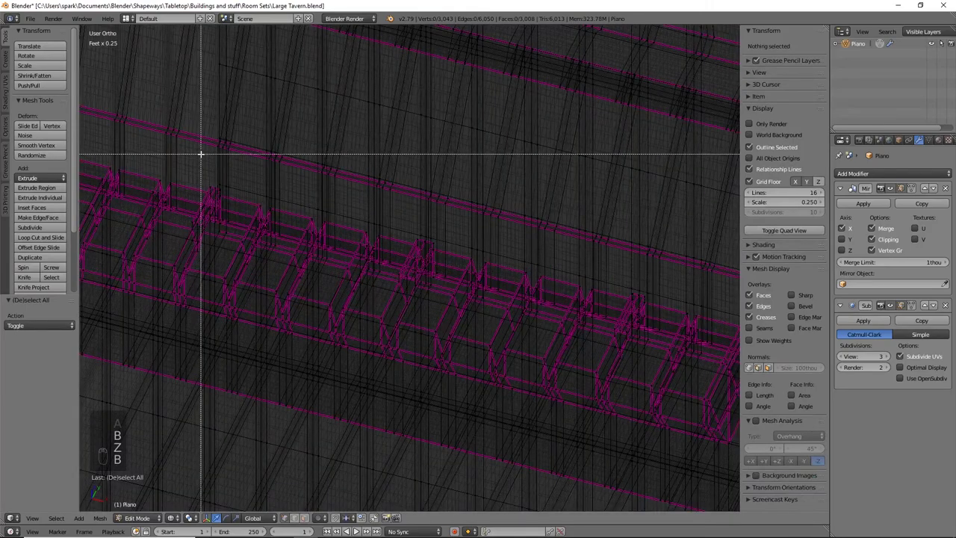
{"action": "left_click_drag", "start_coordinate": [201, 154], "coordinate": [550, 327]}
{"action": "scroll", "coordinate": [480, 336], "scroll_direction": "down", "scroll_amount": 3}
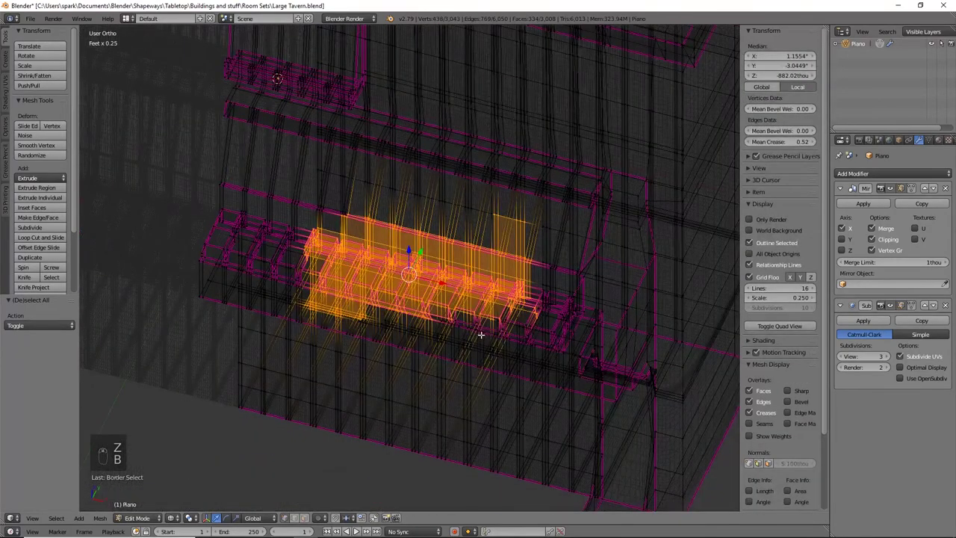
{"action": "key", "text": "b"}
{"action": "left_click_drag", "start_coordinate": [183, 169], "coordinate": [409, 303]}
{"action": "mouse_move", "coordinate": [431, 371]}
{"action": "middle_mouse_down"}
{"action": "mouse_move", "coordinate": [550, 373]}
{"action": "mouse_move", "coordinate": [537, 346]}
{"action": "middle_mouse_up"}
{"action": "key", "text": "z"}
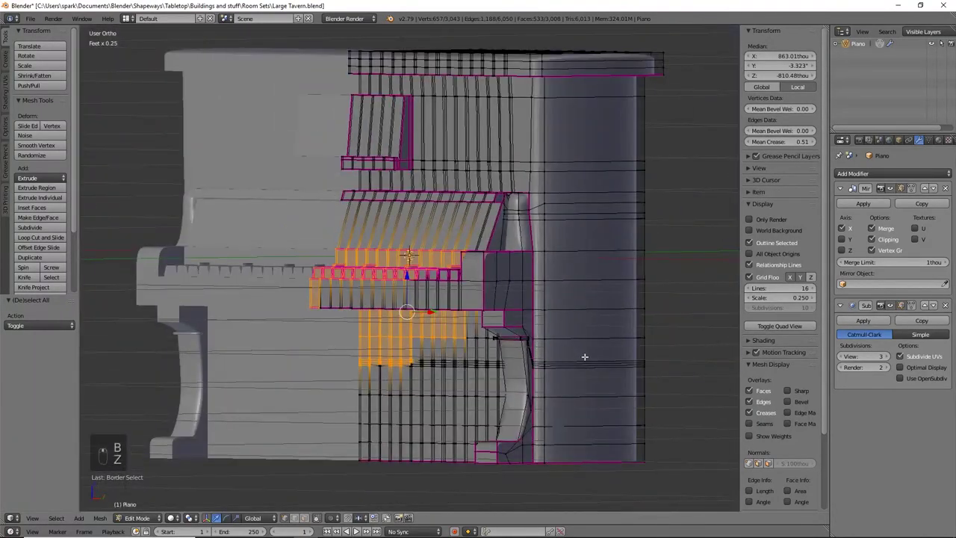
Remove the case geometry above, below and in front of the keyboard from the selection, leaving the keys selected
{"action": "key", "text": "z"}
{"action": "key", "text": "KP_1"}
{"action": "key", "text": "b"}
{"action": "middle_click_drag", "start_coordinate": [212, 280], "coordinate": [641, 513]}
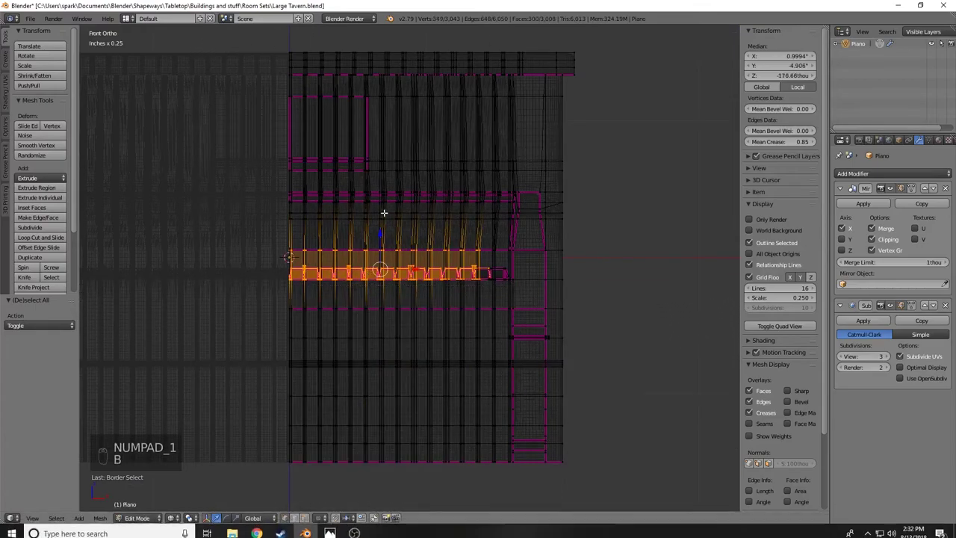
{"action": "key", "text": "b"}
{"action": "left_click_drag", "start_coordinate": [267, 199], "coordinate": [327, 213]}
{"action": "mouse_move", "coordinate": [328, 212]}
{"action": "middle_mouse_down"}
{"action": "mouse_move", "coordinate": [524, 257]}
{"action": "mouse_move", "coordinate": [565, 188]}
{"action": "mouse_move", "coordinate": [521, 298]}
{"action": "mouse_move", "coordinate": [515, 277]}
{"action": "middle_mouse_up"}
{"action": "key", "text": "z"}
{"action": "key", "text": "b"}
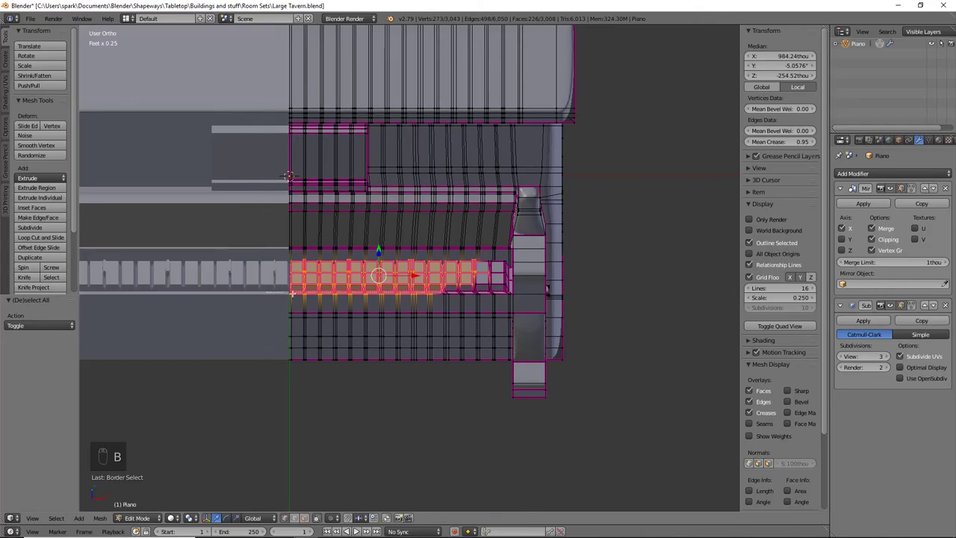
{"action": "middle_click_drag", "start_coordinate": [317, 297], "coordinate": [588, 328]}
{"action": "scroll", "coordinate": [465, 327], "scroll_direction": "up", "scroll_amount": 4}
{"action": "mouse_move", "coordinate": [465, 327]}
{"action": "middle_mouse_down"}
{"action": "mouse_move", "coordinate": [468, 348]}
{"action": "mouse_move", "coordinate": [465, 326]}
{"action": "middle_mouse_up"}
Apply an edge crease of 1.000 to the selected keys and return to Object Mode
{"action": "key", "text": "shift+e"}
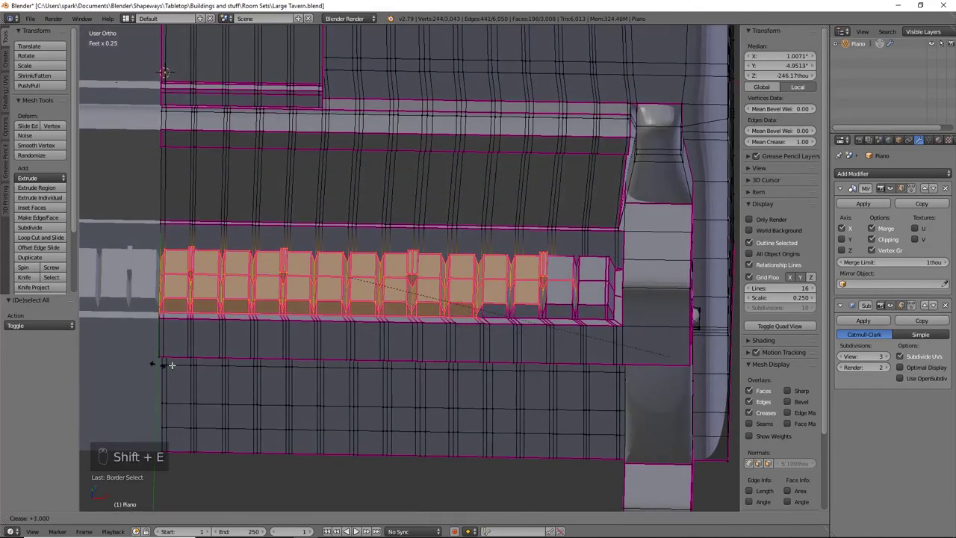
{"action": "left_click", "coordinate": [441, 362]}
{"action": "key", "text": "z"}
{"action": "mouse_move", "coordinate": [428, 369]}
{"action": "middle_mouse_down"}
{"action": "mouse_move", "coordinate": [453, 337]}
{"action": "mouse_move", "coordinate": [416, 323]}
{"action": "mouse_move", "coordinate": [423, 348]}
{"action": "mouse_move", "coordinate": [465, 350]}
{"action": "mouse_move", "coordinate": [465, 373]}
{"action": "mouse_move", "coordinate": [443, 333]}
{"action": "mouse_move", "coordinate": [384, 336]}
{"action": "mouse_move", "coordinate": [461, 331]}
{"action": "mouse_move", "coordinate": [365, 349]}
{"action": "mouse_move", "coordinate": [570, 383]}
{"action": "mouse_move", "coordinate": [516, 390]}
{"action": "mouse_move", "coordinate": [503, 402]}
{"action": "mouse_move", "coordinate": [426, 396]}
{"action": "mouse_move", "coordinate": [463, 386]}
{"action": "mouse_move", "coordinate": [472, 411]}
{"action": "middle_mouse_up"}
{"action": "key", "text": "z"}
{"action": "key", "text": "Tab"}
Examine the whole piano and its keyboard from several angles, and compare it with the reference photo u07-b.png
{"action": "scroll", "coordinate": [463, 386], "scroll_direction": "down", "scroll_amount": 5}
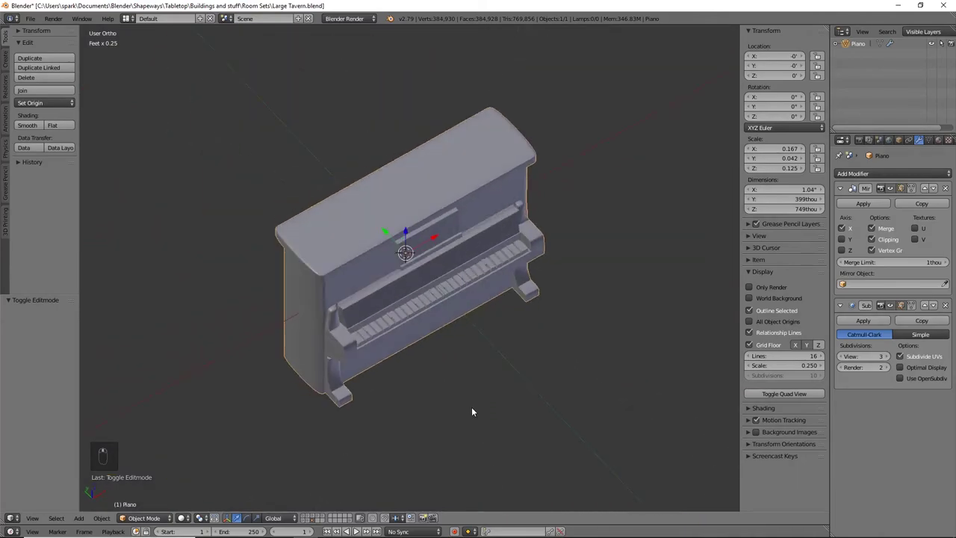
{"action": "middle_click_drag", "start_coordinate": [471, 412], "coordinate": [395, 378]}
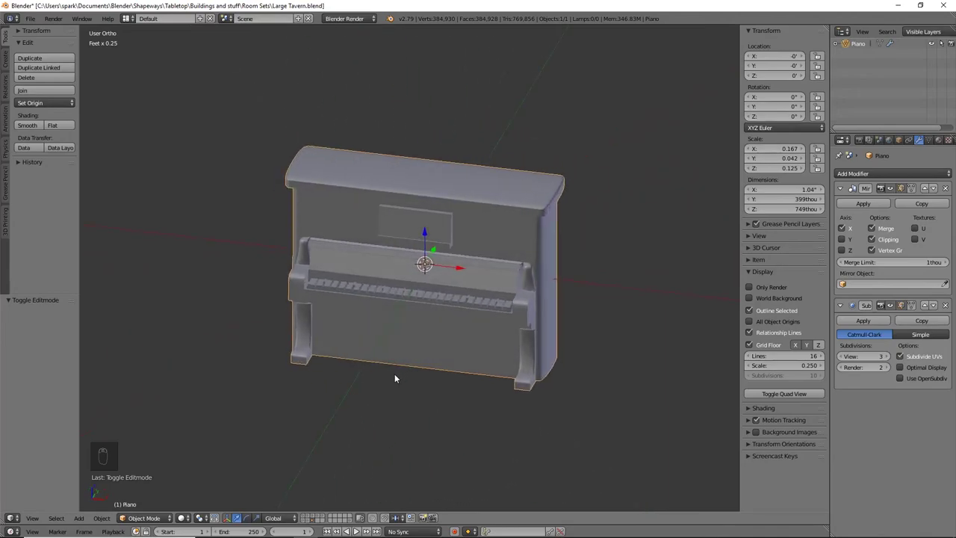
{"action": "middle_click_drag", "start_coordinate": [395, 378], "coordinate": [420, 408]}
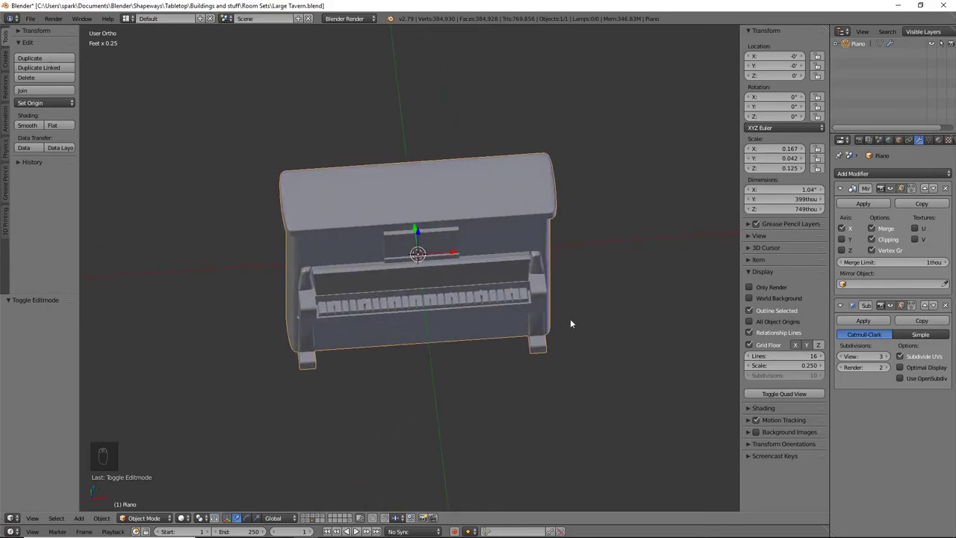
{"action": "middle_click_drag", "start_coordinate": [564, 323], "coordinate": [439, 314]}
{"action": "scroll", "coordinate": [503, 391], "scroll_direction": "up", "scroll_amount": 4}
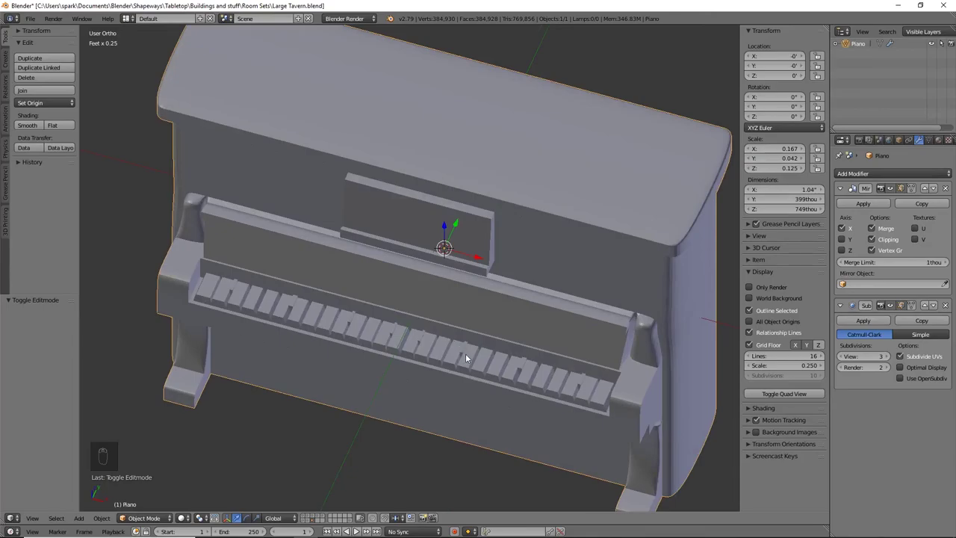
{"action": "middle_click_drag", "start_coordinate": [461, 351], "coordinate": [511, 383]}
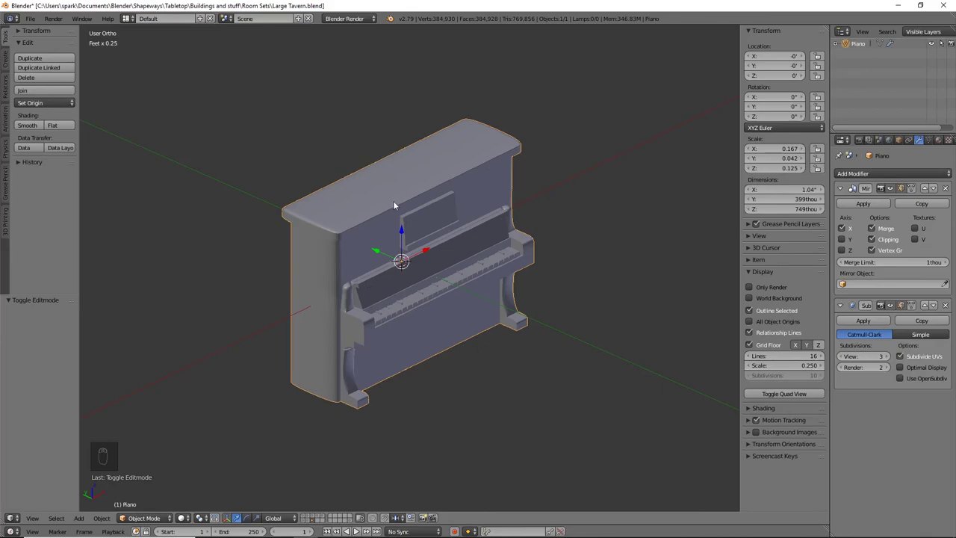
{"action": "left_click", "coordinate": [330, 532]}
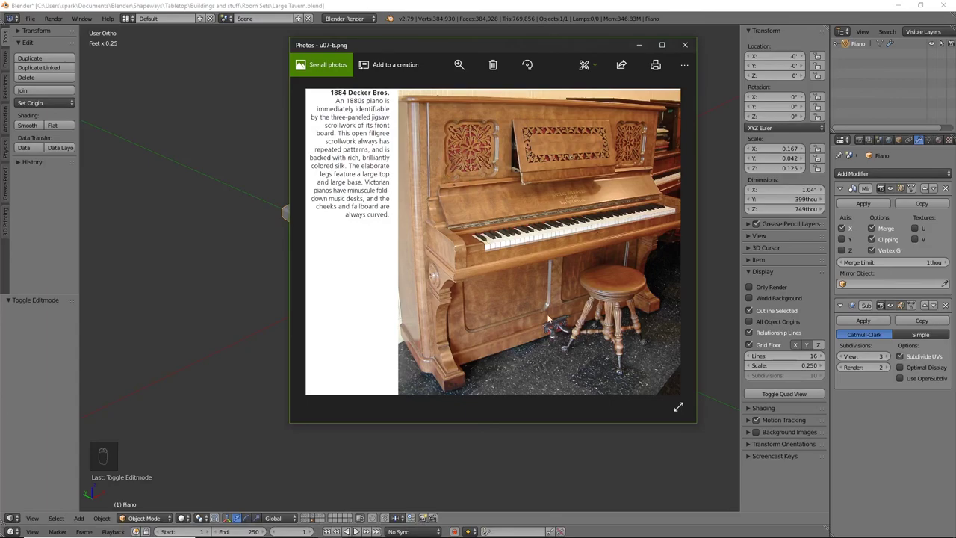
{"action": "left_click", "coordinate": [638, 45]}
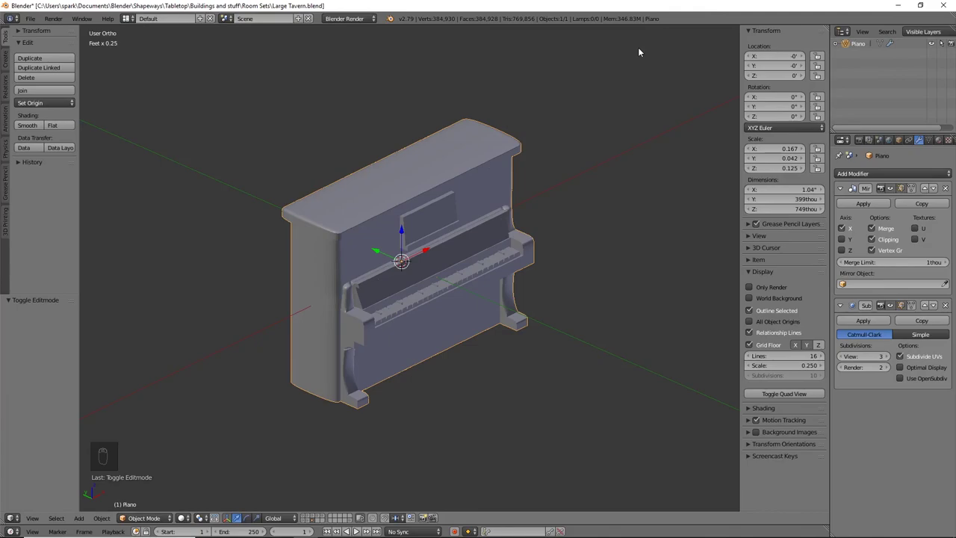